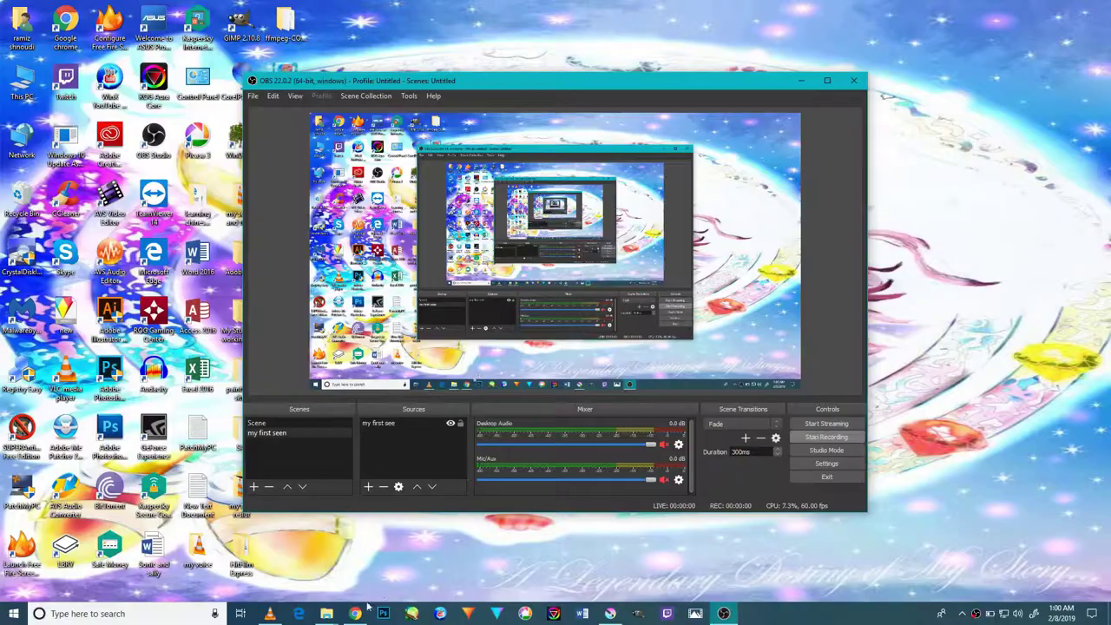
- Minimize VLC and OBS and bring the Krita dress illustration back to the front
left_click(241, 613)
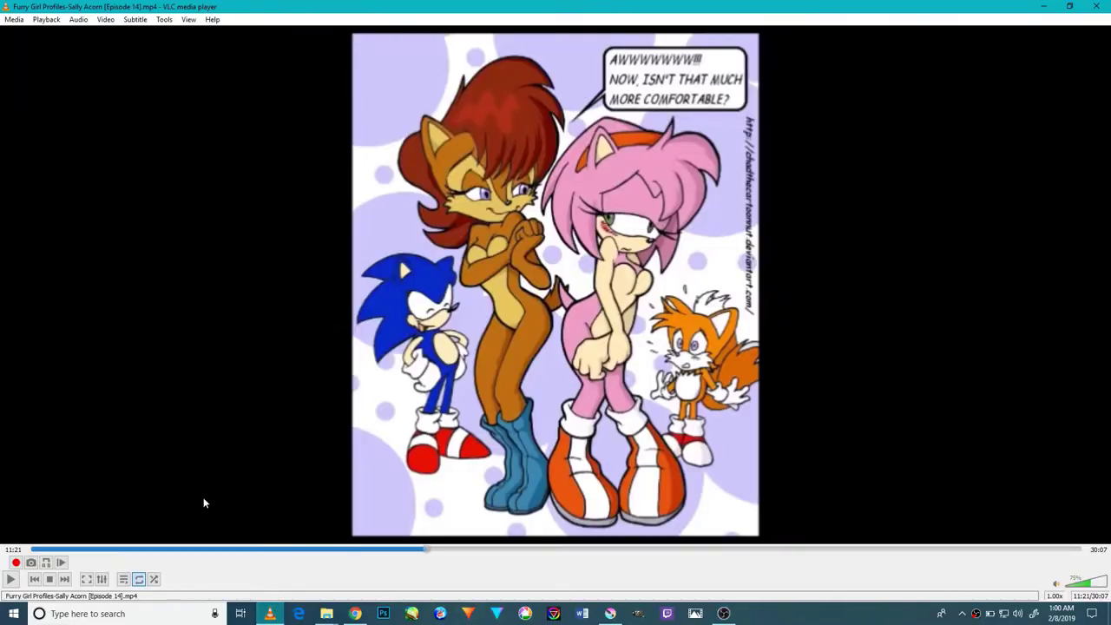
left_click(1046, 6)
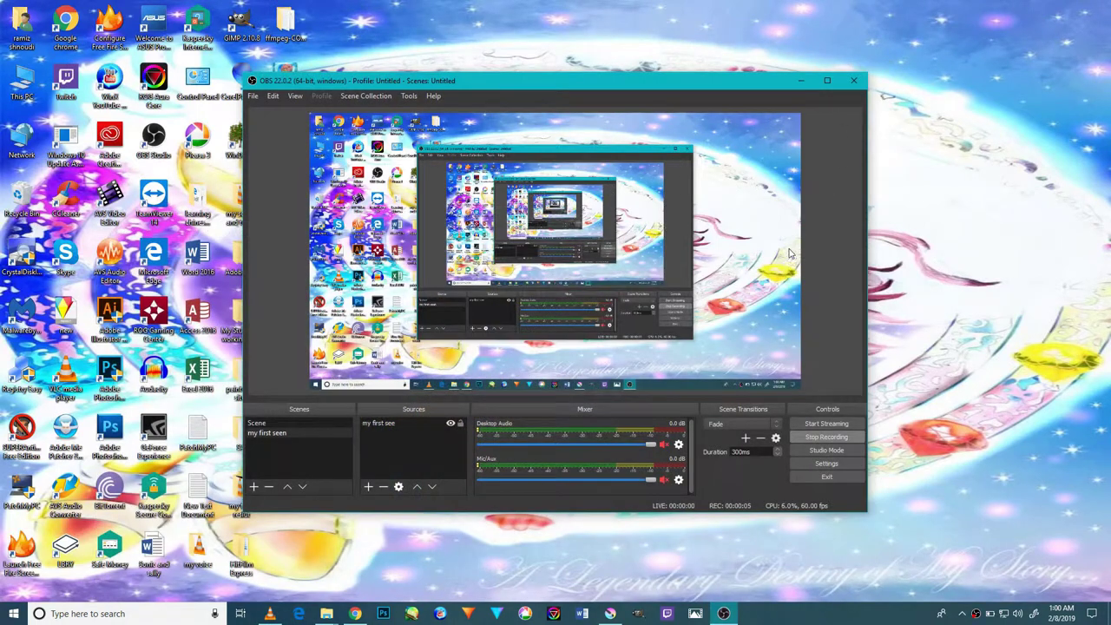
left_click(800, 80)
left_click(610, 613)
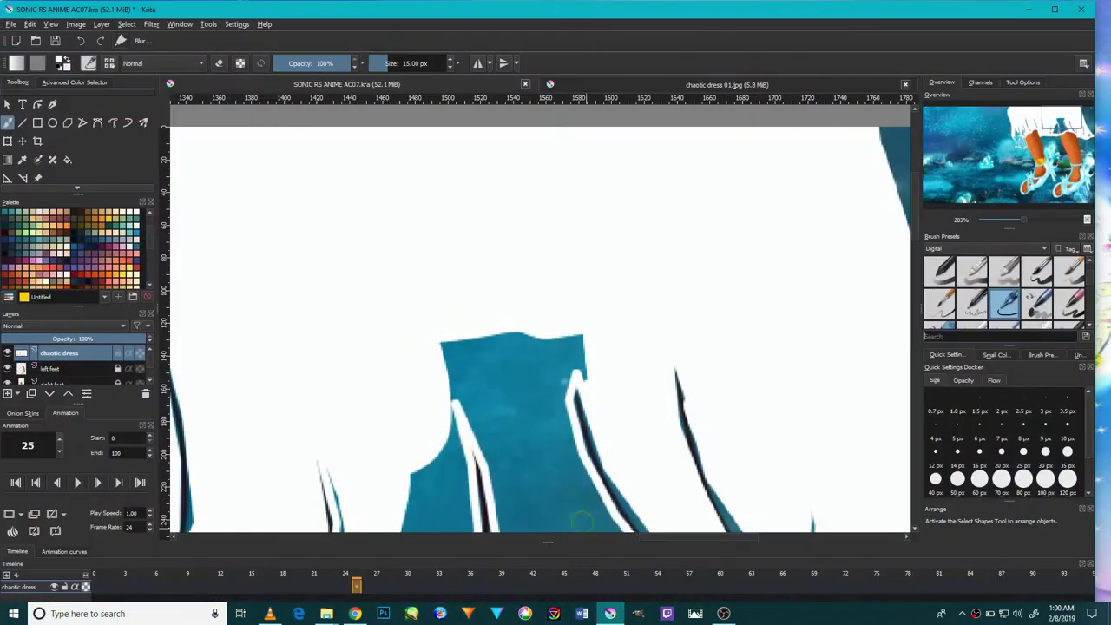
- Paint white over the blue gaps in the upper hem folds
scroll(527, 368, "down", 4)
scroll(527, 367, "up", 3)
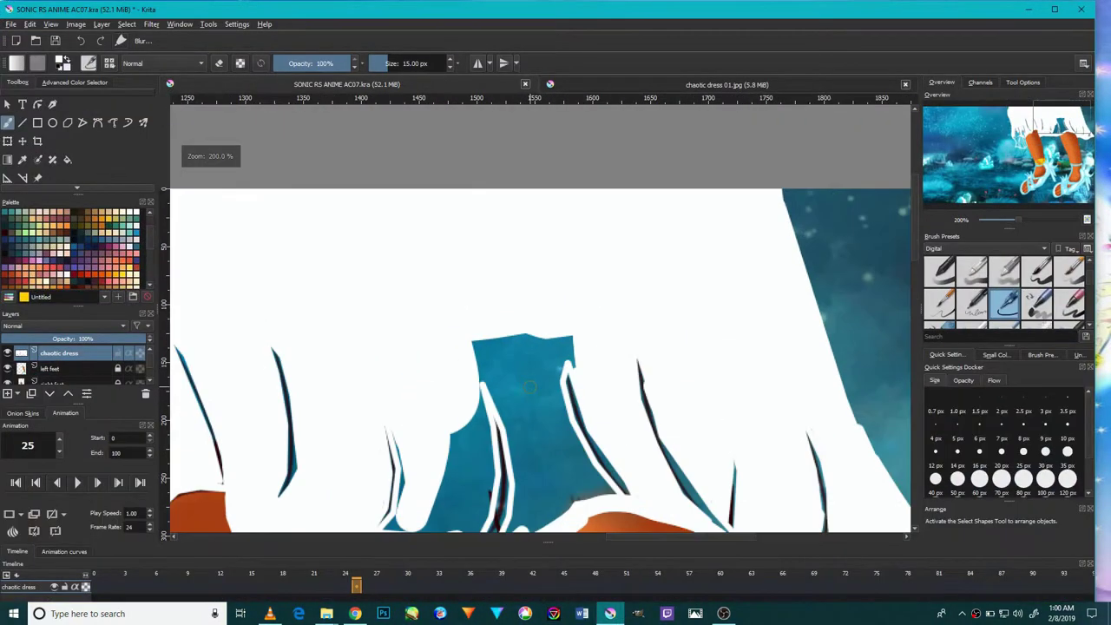
left_click_drag(525, 336, 556, 445)
left_click_drag(538, 396, 540, 390)
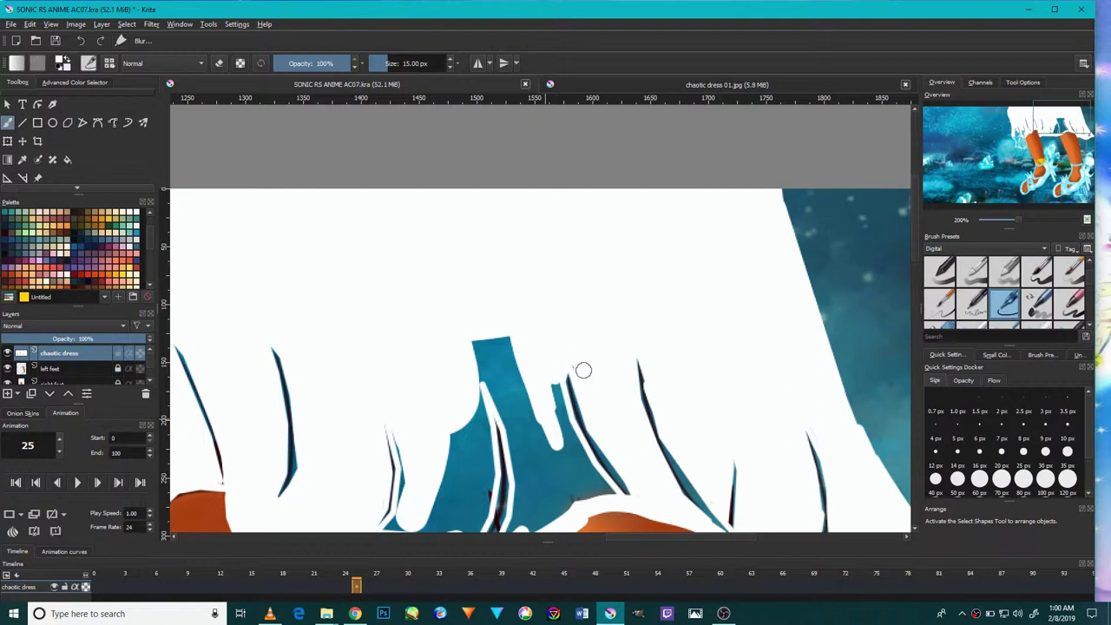
mouse_move(545, 437)
left_mouse_down()
mouse_move(486, 318)
mouse_move(483, 359)
left_mouse_up()
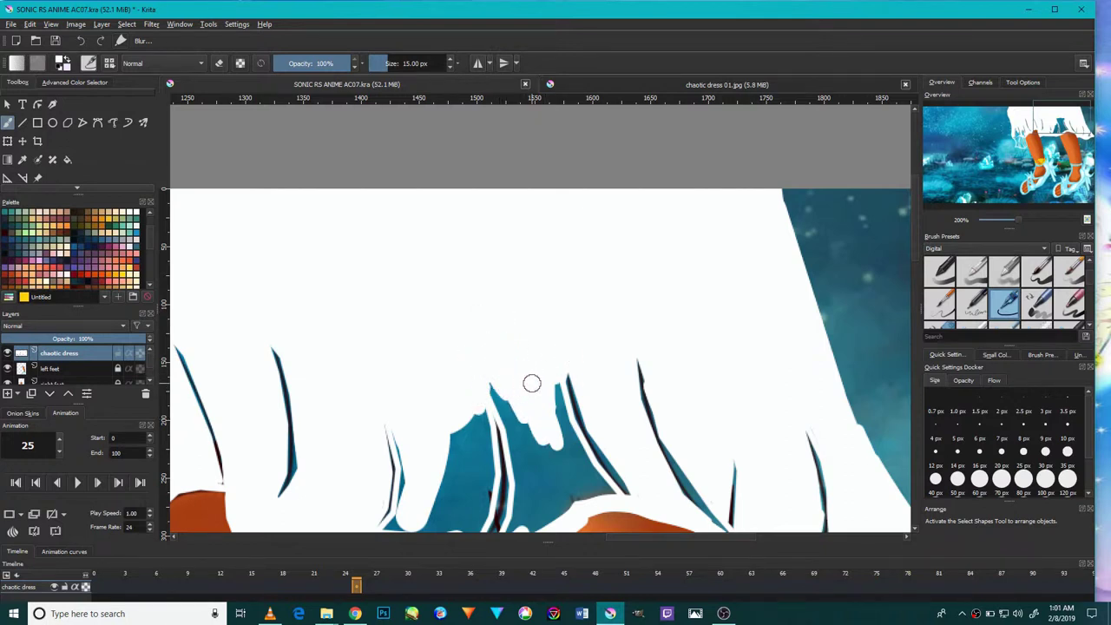
left_click_drag(570, 363, 588, 254)
left_click_drag(548, 421, 562, 323)
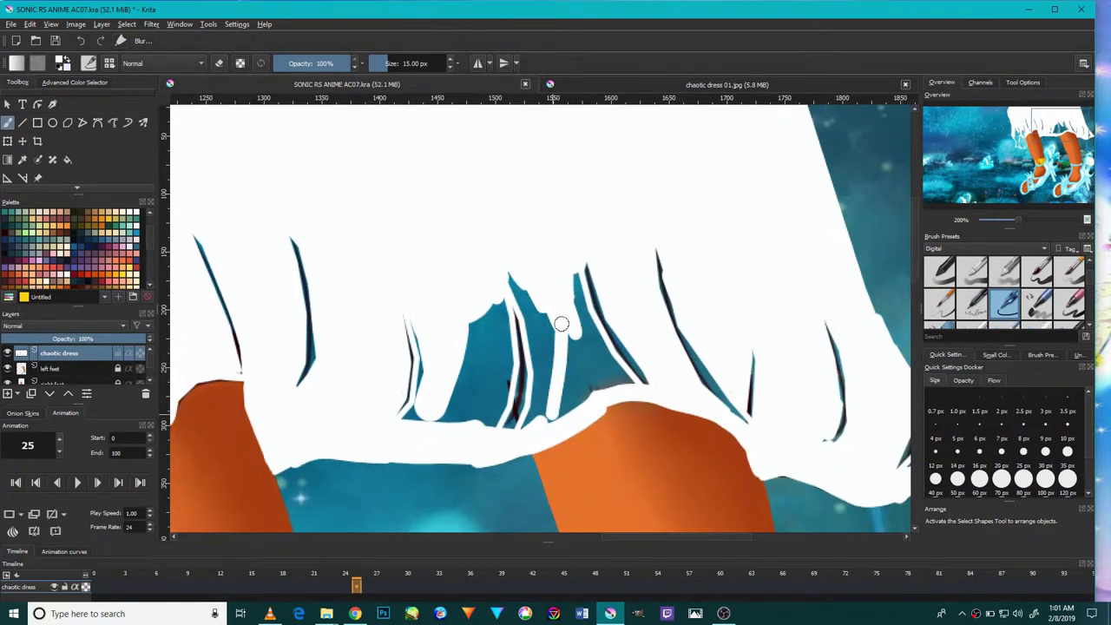
mouse_move(542, 432)
left_mouse_down()
mouse_move(528, 442)
mouse_move(527, 281)
mouse_move(549, 360)
left_mouse_up()
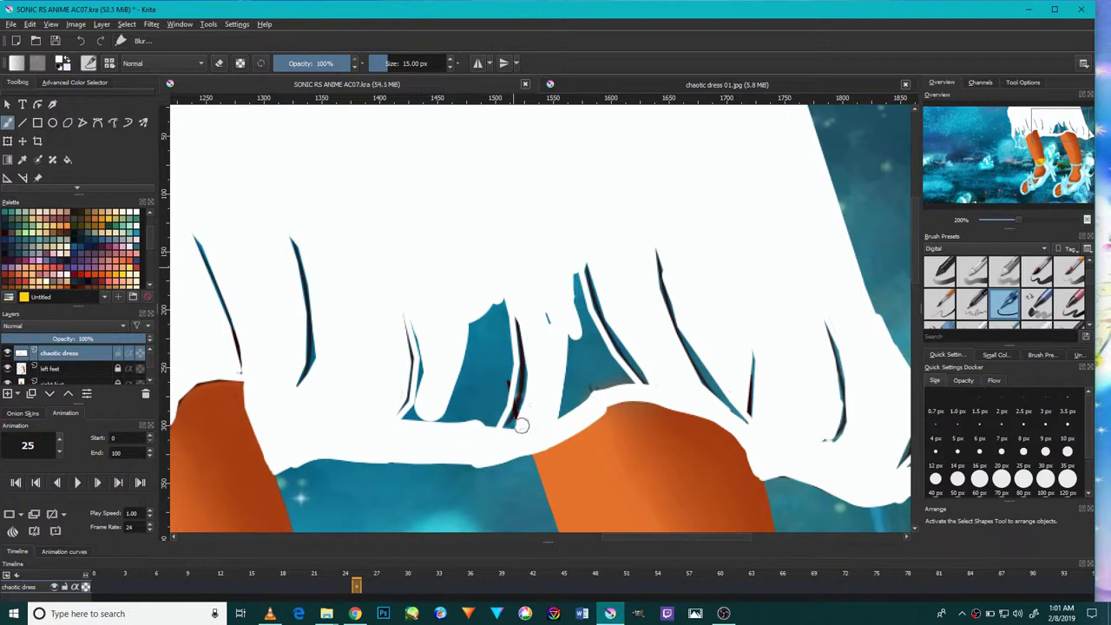
- Cover the middle blue spike and its tips along the ruffle edge with white
left_click_drag(567, 317, 578, 375)
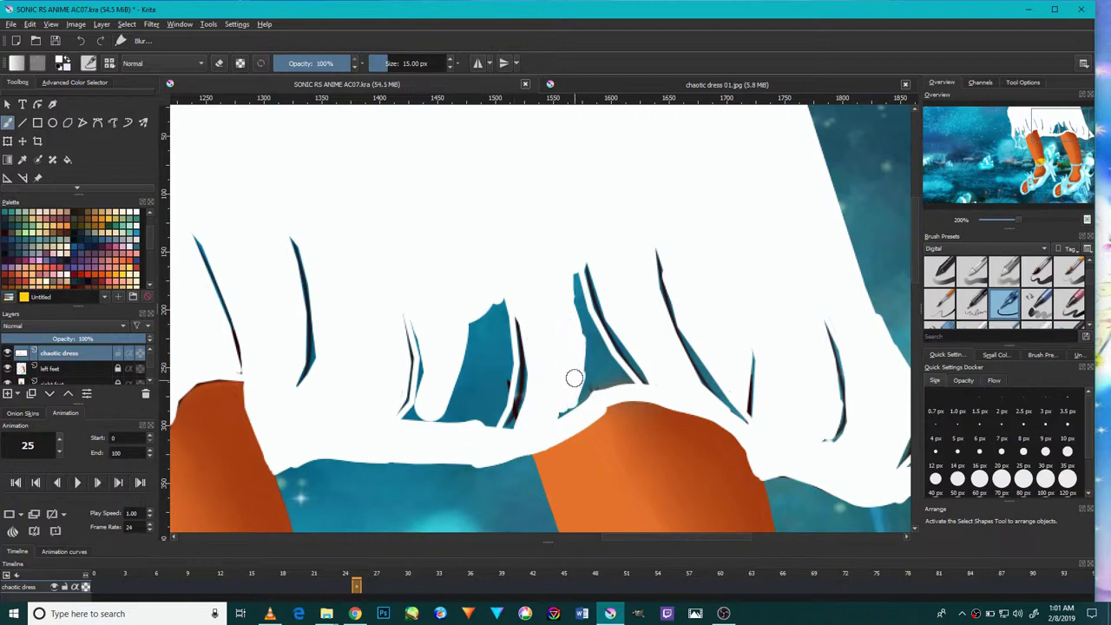
scroll(595, 329, "down", 4)
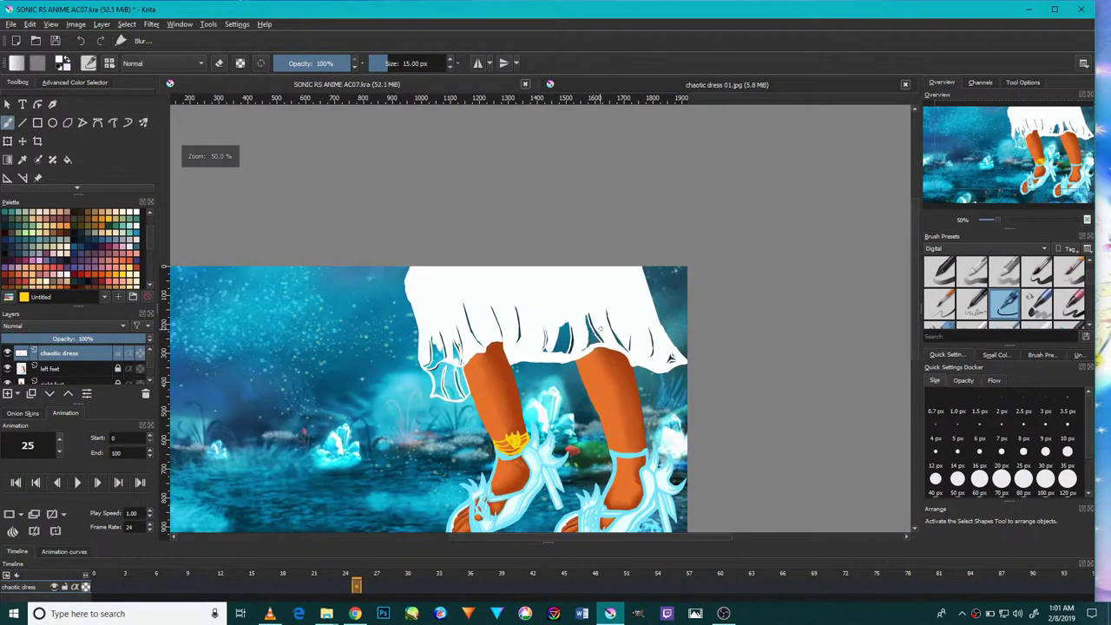
scroll(599, 328, "up", 3)
scroll(556, 377, "up", 3)
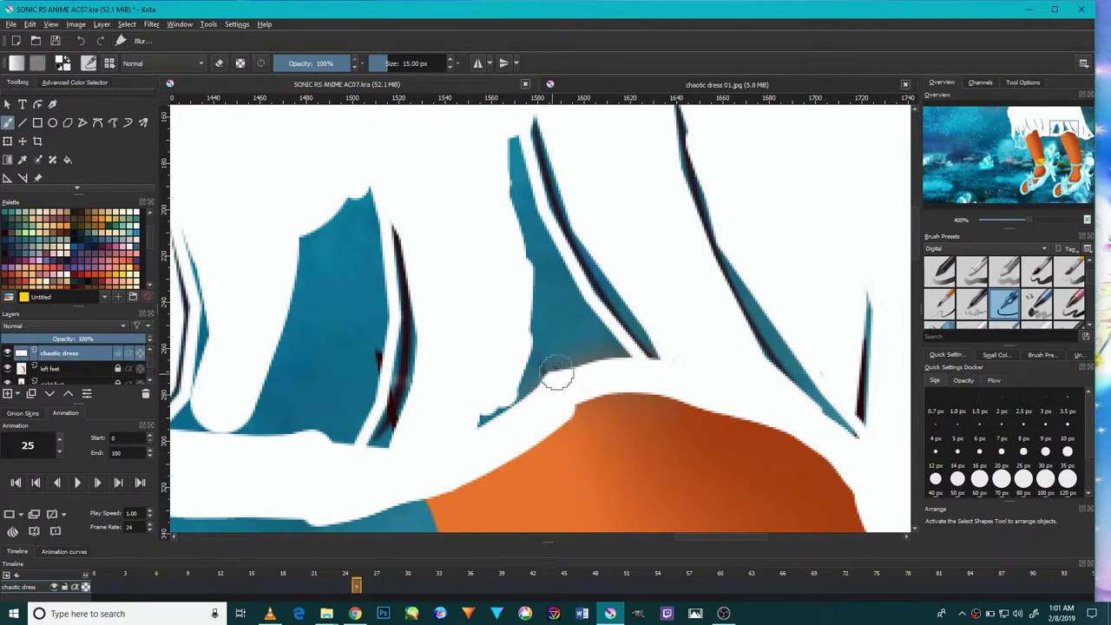
mouse_move(602, 368)
left_mouse_down()
mouse_move(566, 364)
mouse_move(488, 418)
left_mouse_up()
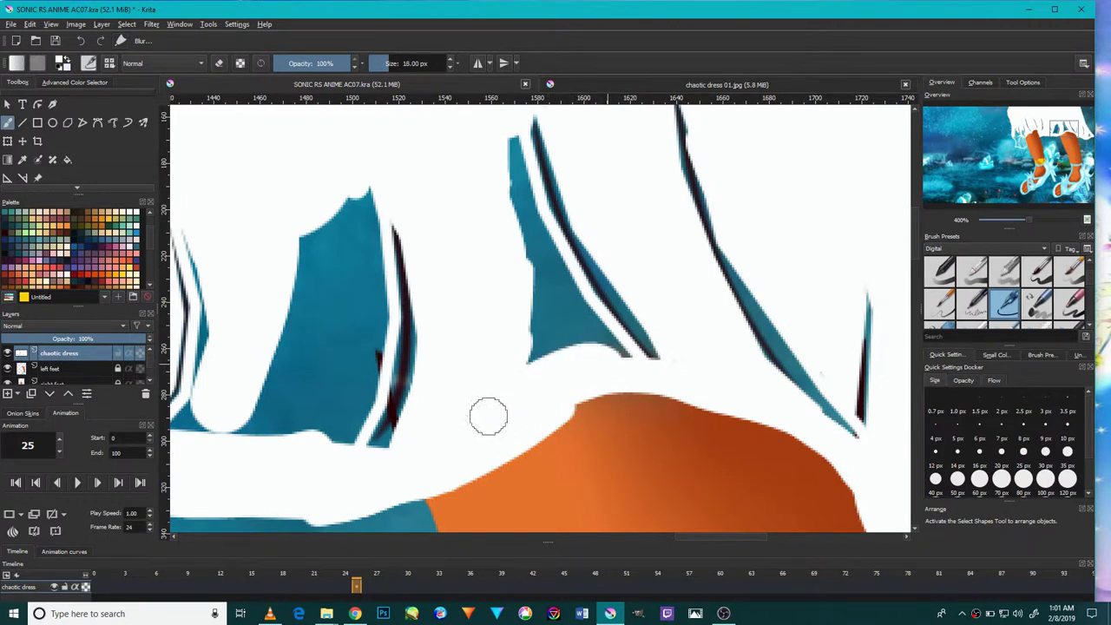
scroll(538, 390, "up", 1)
mouse_move(513, 169)
left_mouse_down()
mouse_move(573, 389)
mouse_move(605, 384)
left_mouse_up()
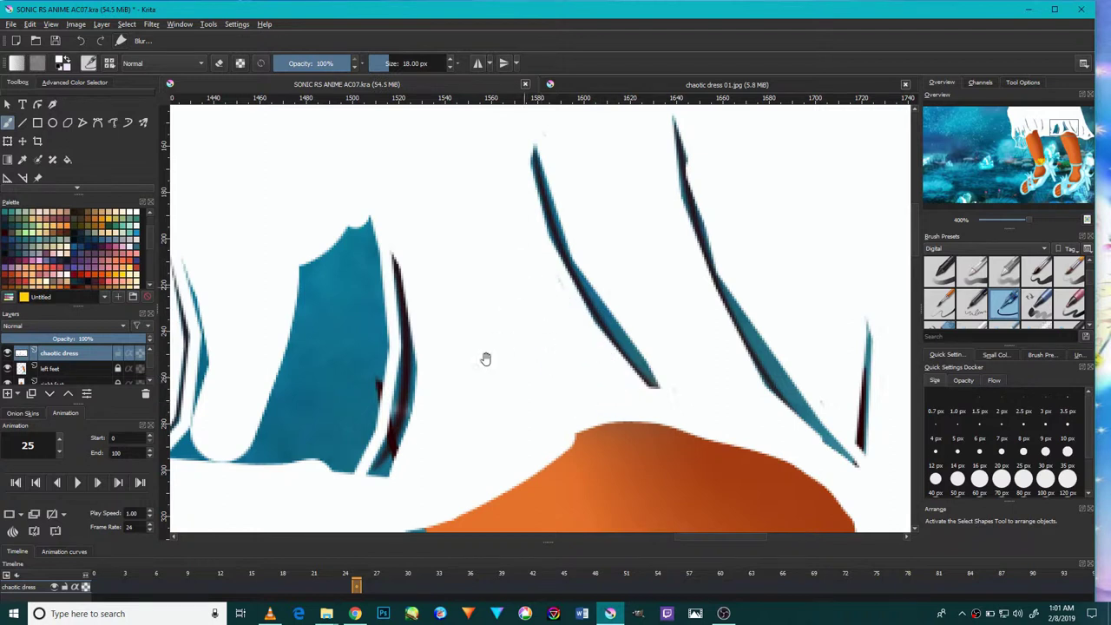
left_click_drag(505, 342, 599, 241)
- Whiten the lower-left blue shapes and thin spikes around the main blue area
mouse_move(386, 365)
left_mouse_down()
mouse_move(367, 322)
mouse_move(330, 317)
mouse_move(297, 372)
left_mouse_up()
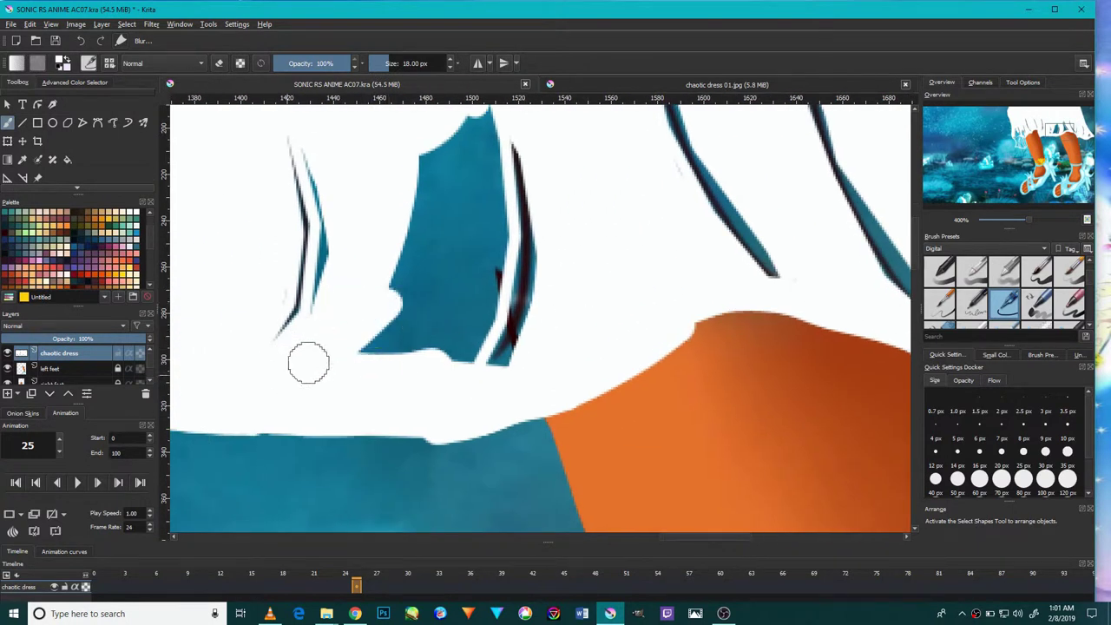
mouse_move(402, 287)
left_mouse_down()
mouse_move(406, 391)
mouse_move(430, 365)
left_mouse_up()
mouse_move(451, 225)
left_mouse_down()
mouse_move(410, 428)
mouse_move(399, 367)
left_mouse_up()
left_click_drag(382, 452, 435, 318)
left_click_drag(486, 209, 478, 402)
mouse_move(503, 261)
left_mouse_down()
mouse_move(482, 408)
mouse_move(458, 238)
left_mouse_up()
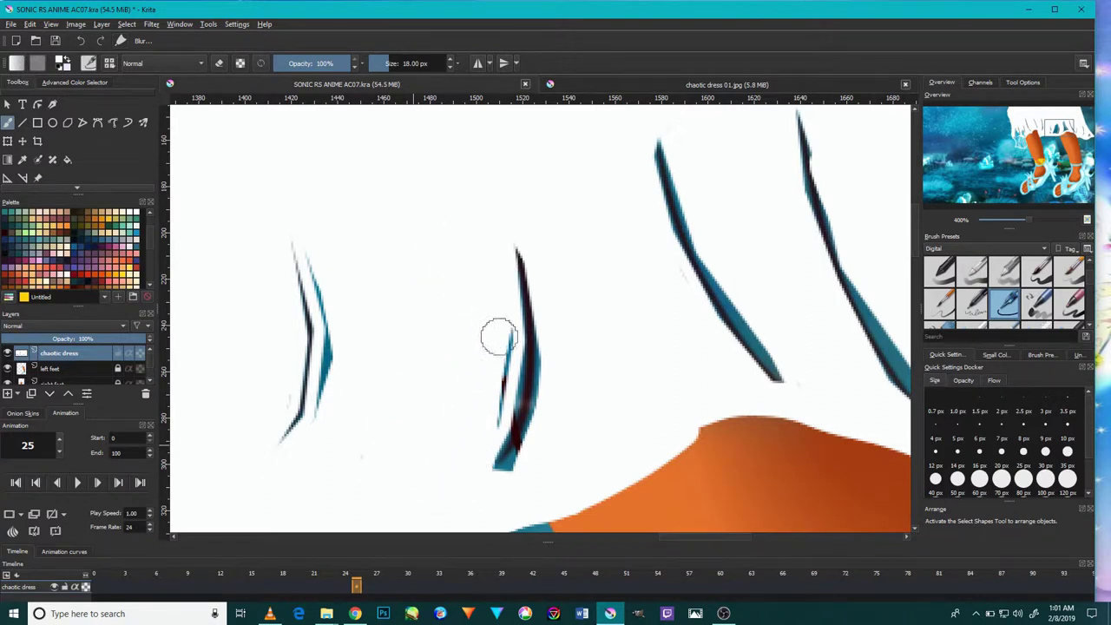
left_click_drag(375, 407, 423, 403)
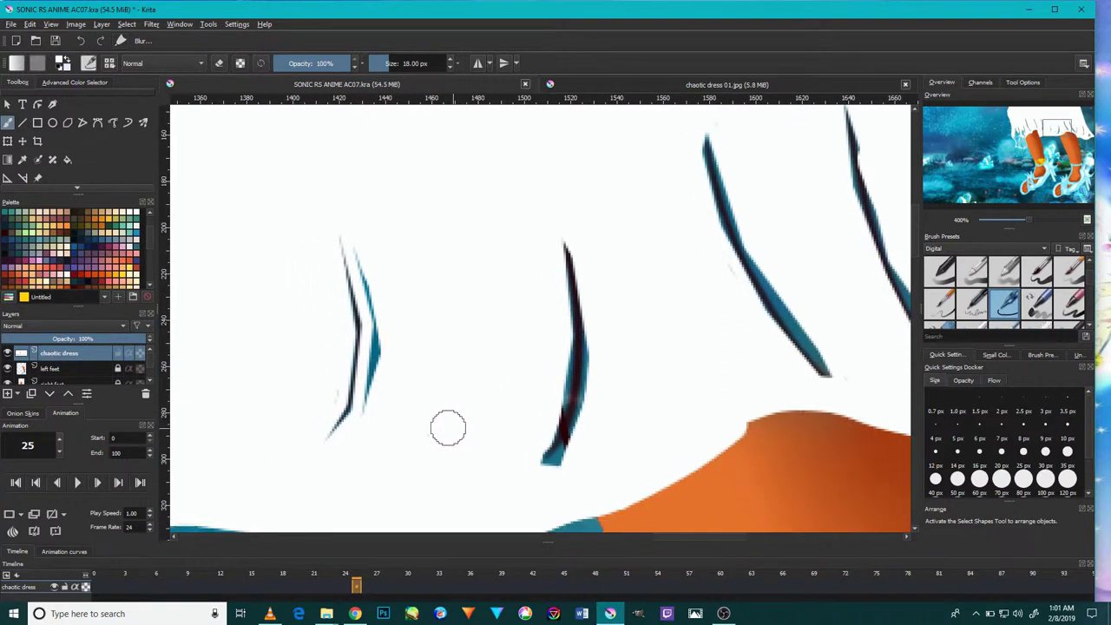
scroll(450, 426, "down", 7)
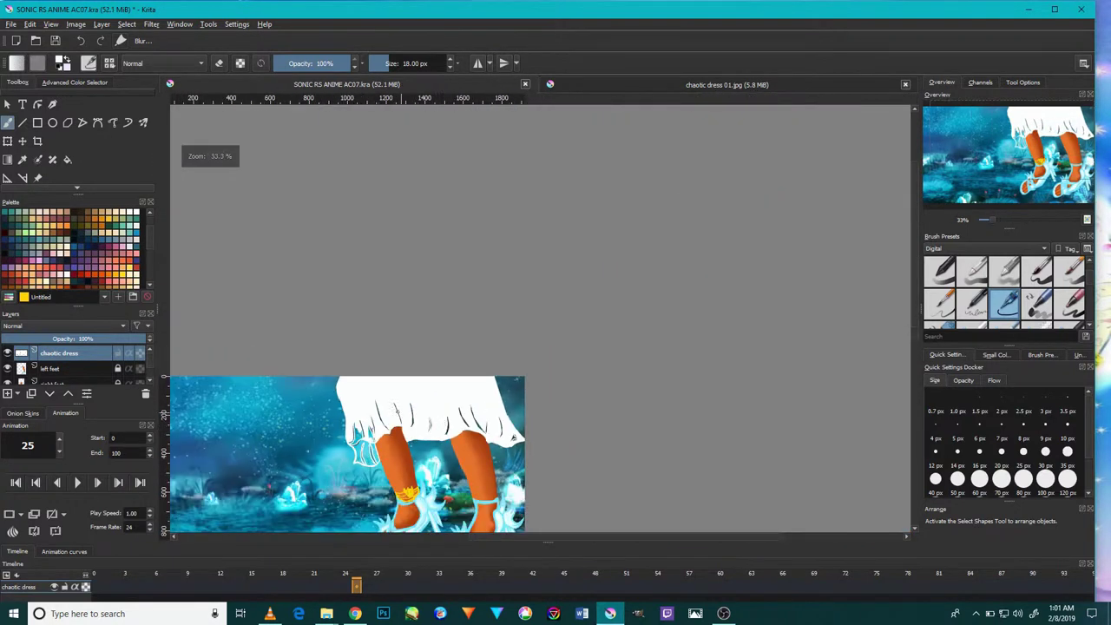
- Zoom into the left hem folds and paint white over the teal area between folds
scroll(392, 415, "up", 3)
scroll(392, 414, "up", 4)
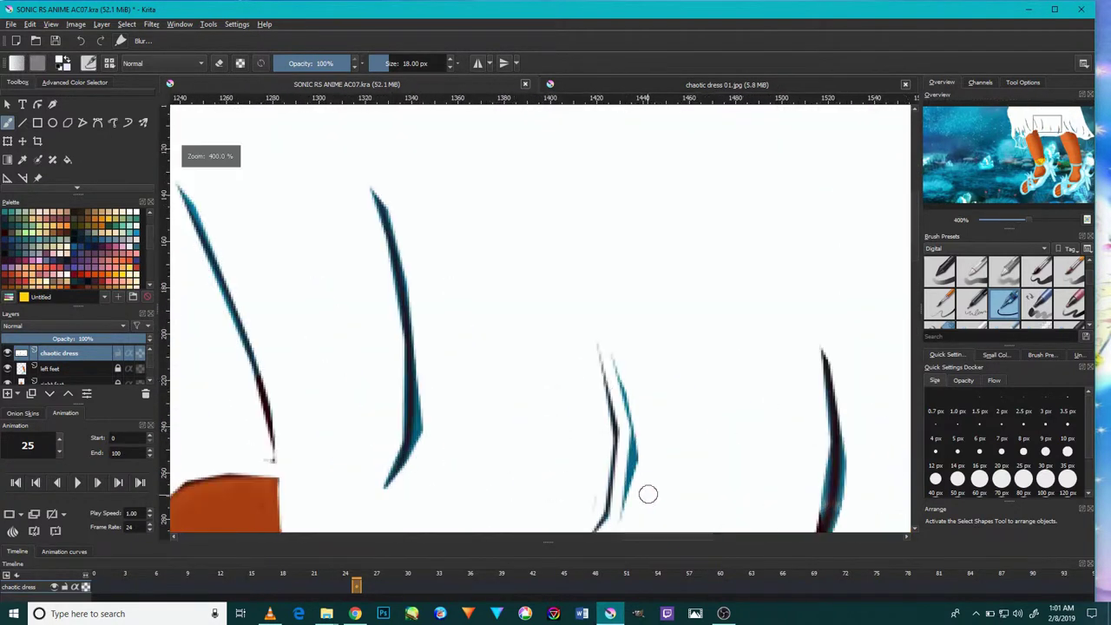
scroll(648, 495, "up", 1)
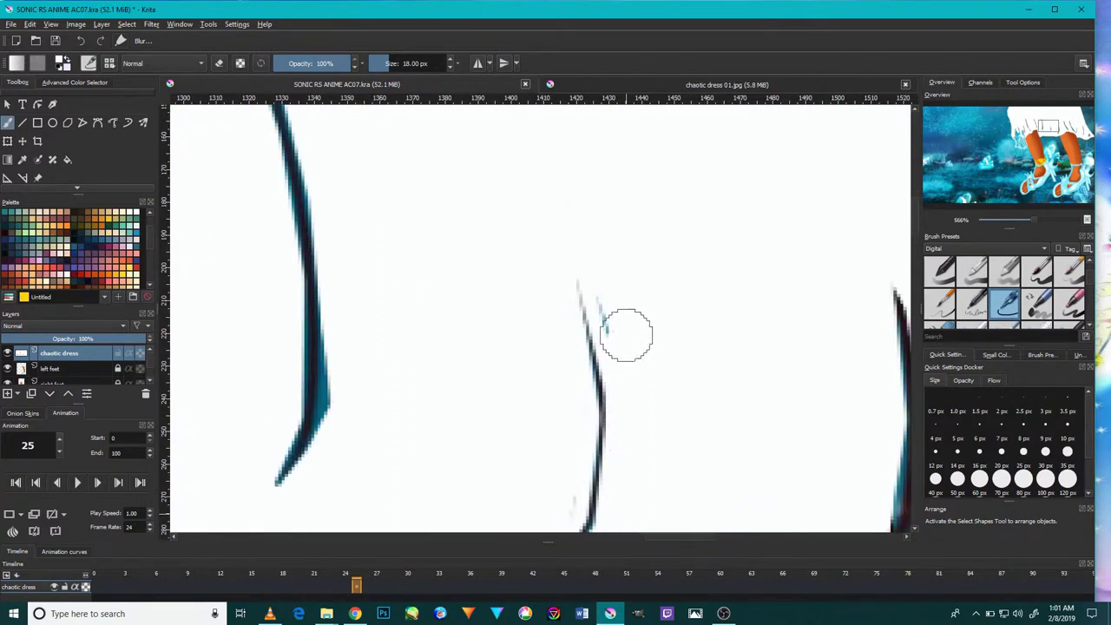
scroll(628, 344, "down", 3)
scroll(613, 298, "down", 3)
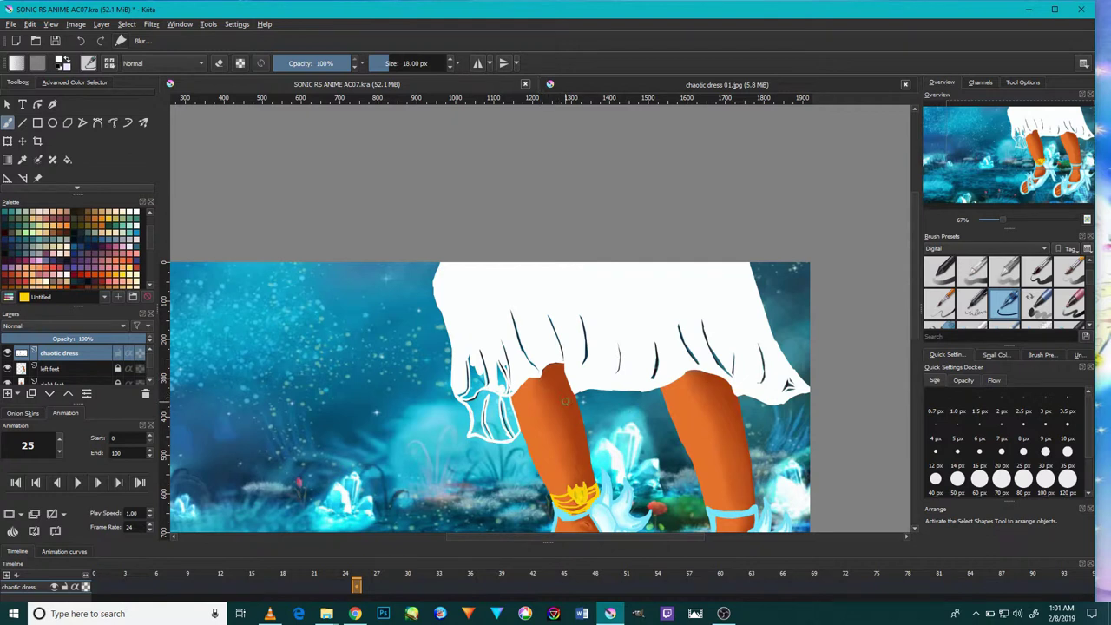
left_click_drag(553, 394, 598, 324)
scroll(541, 323, "up", 4)
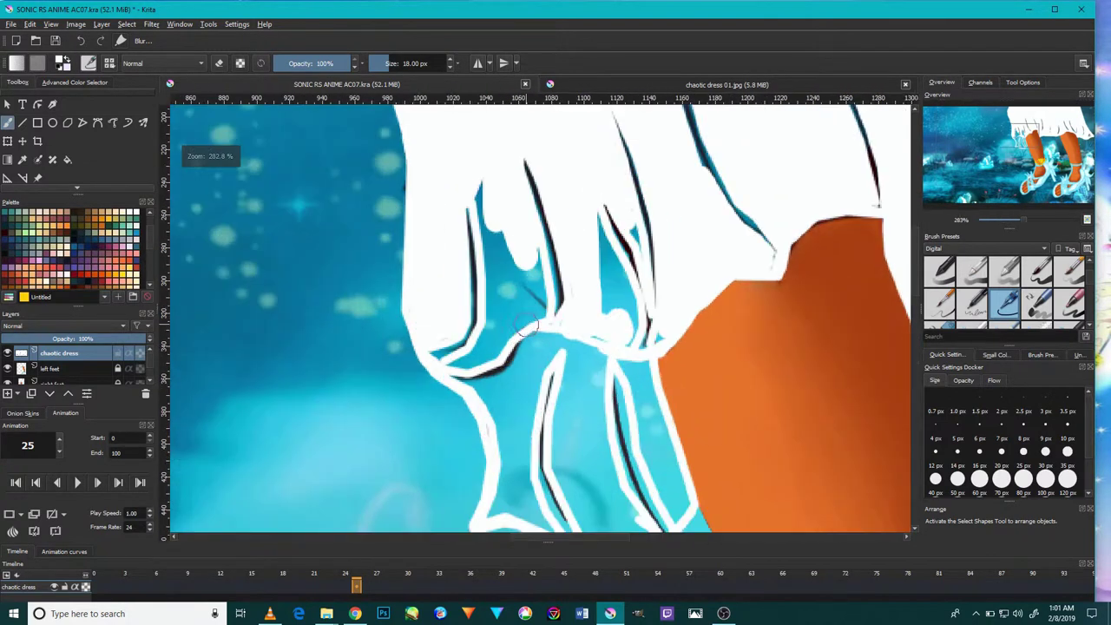
scroll(539, 334, "up", 1)
mouse_move(527, 228)
left_mouse_down()
mouse_move(516, 231)
mouse_move(528, 273)
mouse_move(539, 258)
mouse_move(486, 326)
mouse_move(422, 367)
mouse_move(492, 325)
mouse_move(504, 220)
mouse_move(492, 232)
mouse_move(451, 124)
mouse_move(478, 308)
mouse_move(483, 287)
mouse_move(400, 349)
mouse_move(402, 360)
left_mouse_up()
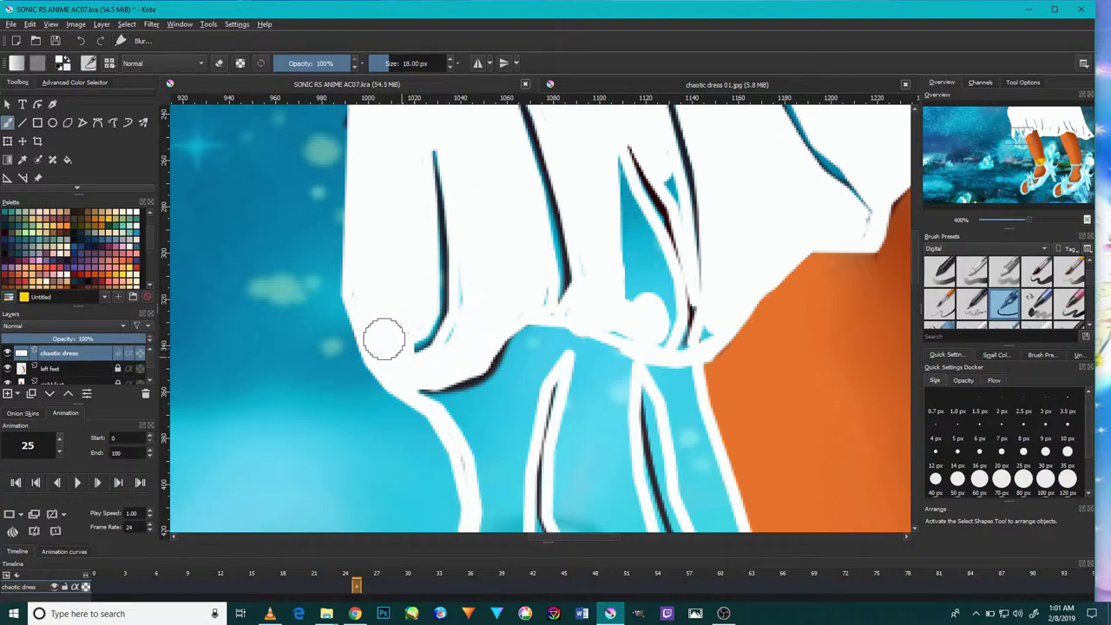
- Check the whole dress, then paint over the teal stripe inside the dress
key("1")
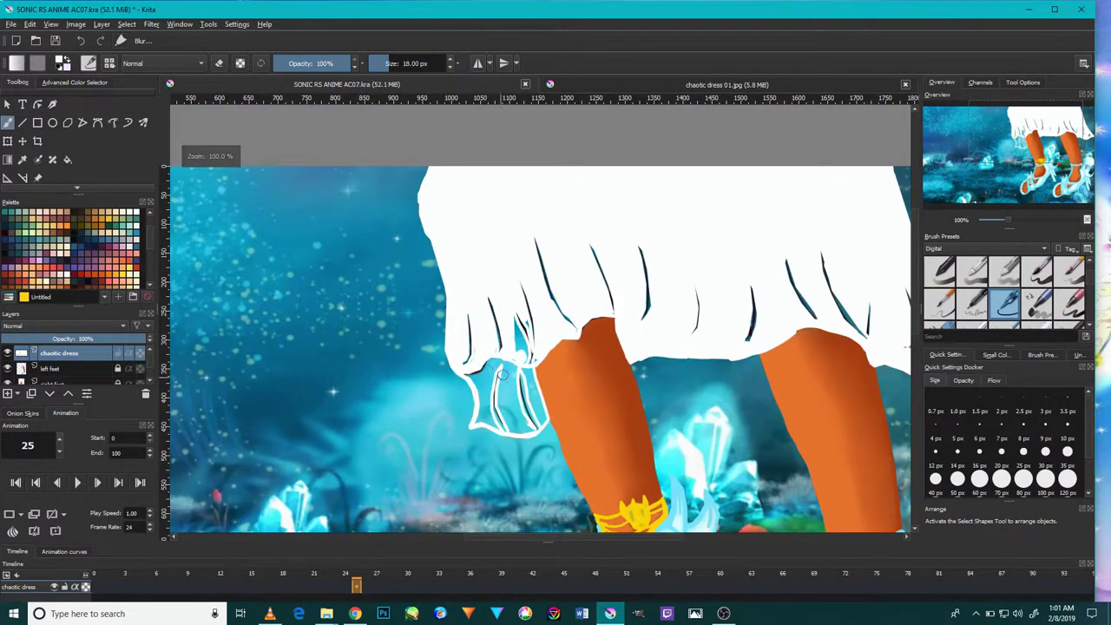
scroll(502, 374, "up", 2)
scroll(507, 408, "up", 2)
left_click_drag(487, 282, 501, 426)
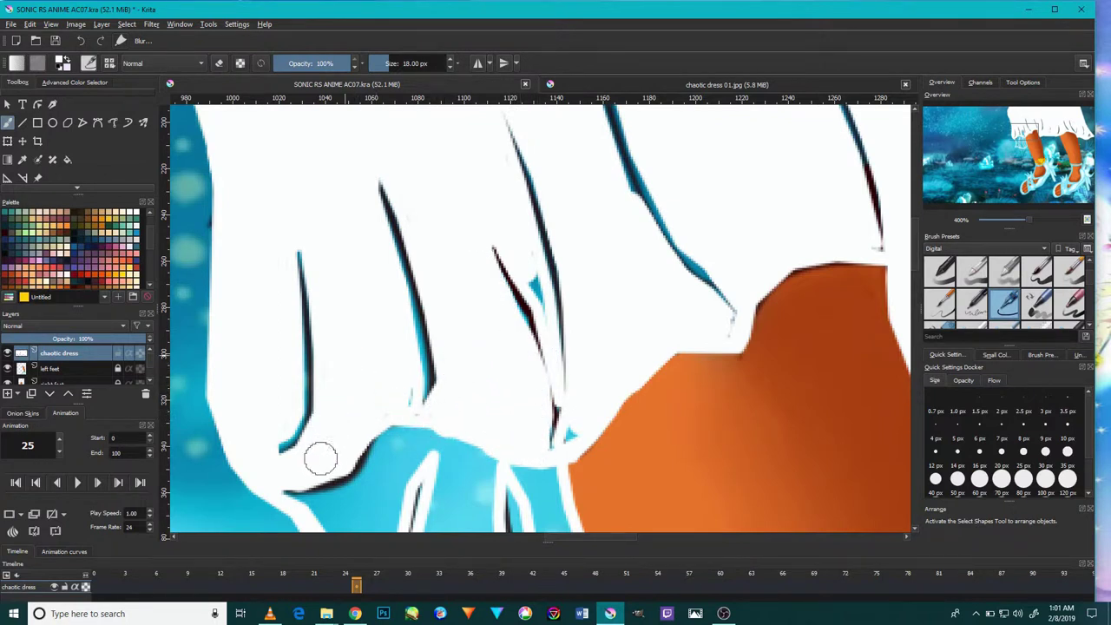
scroll(396, 392, "down", 4)
scroll(396, 391, "down", 2)
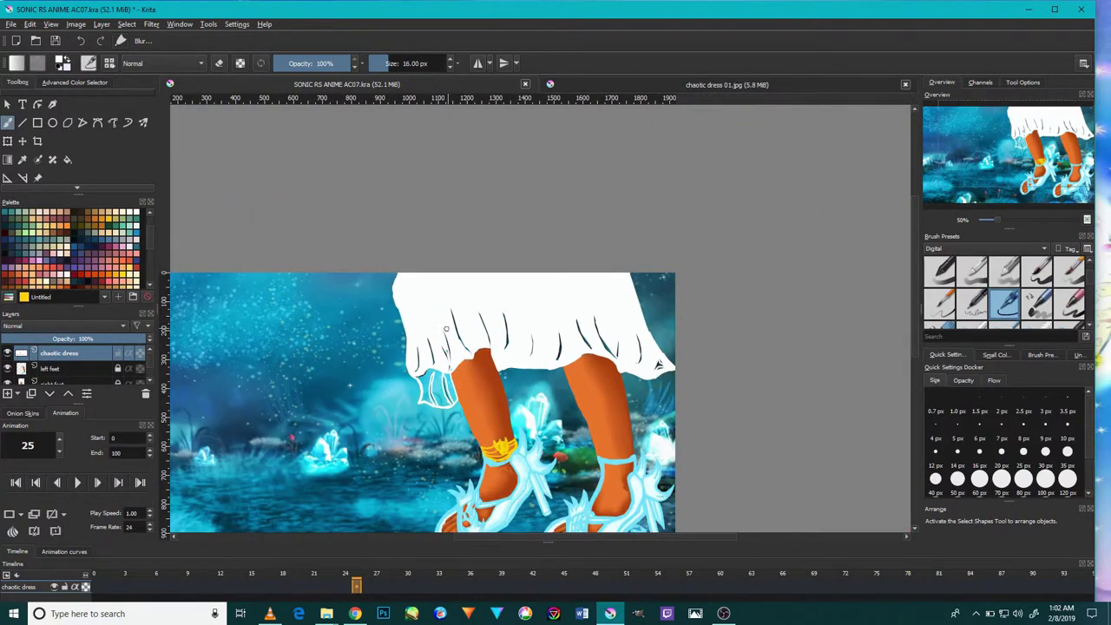
scroll(439, 356, "up", 4)
scroll(464, 355, "up", 2)
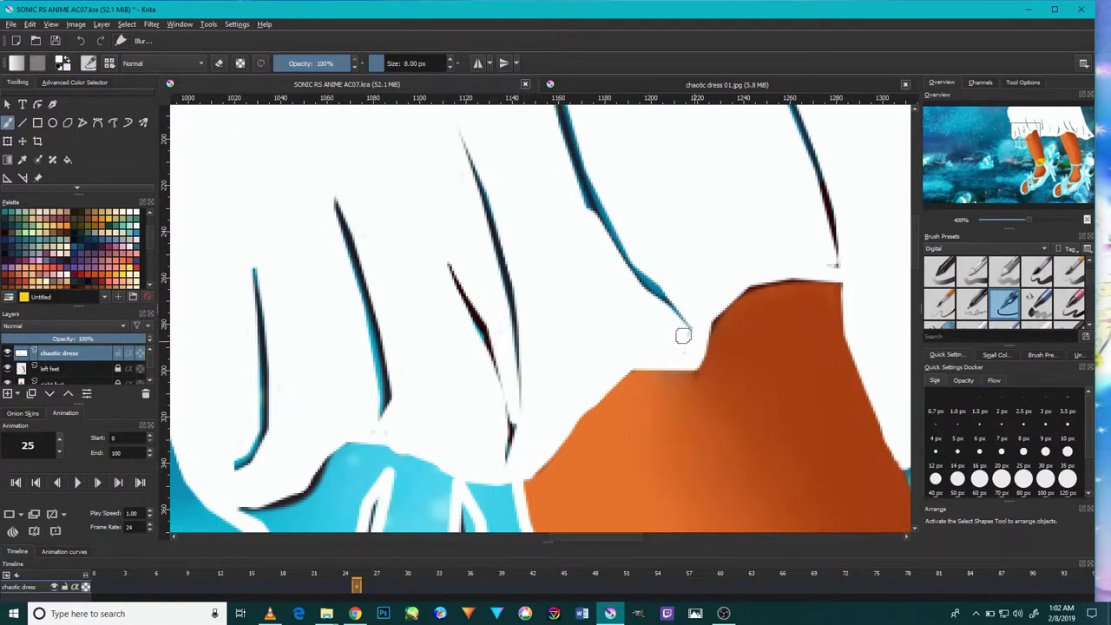
scroll(691, 326, "down", 2)
scroll(488, 419, "up", 2)
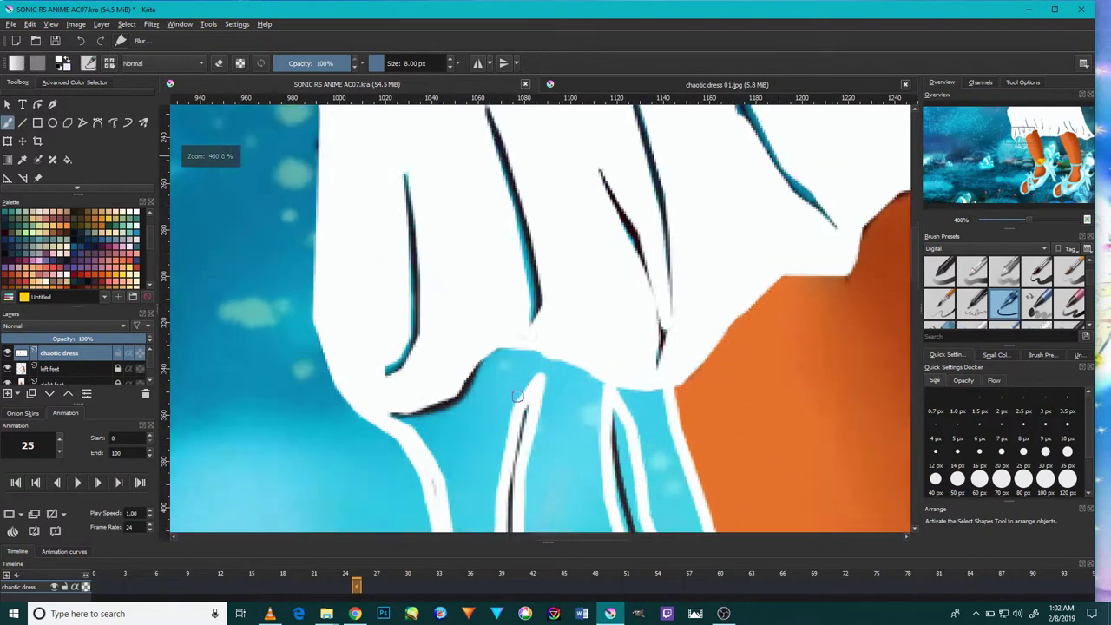
- Enlarge the brush to 14 px and whiten the blue patches along the lower hem
scroll(488, 419, "up", 1)
key("]")
key("]")
key("]")
mouse_move(478, 412)
left_mouse_down()
mouse_move(471, 426)
mouse_move(513, 347)
mouse_move(547, 320)
mouse_move(494, 377)
mouse_move(469, 426)
mouse_move(490, 328)
mouse_move(479, 357)
mouse_move(417, 374)
mouse_move(487, 295)
mouse_move(407, 328)
mouse_move(466, 317)
mouse_move(420, 312)
mouse_move(424, 330)
left_mouse_up()
mouse_move(473, 367)
left_mouse_down()
mouse_move(473, 294)
mouse_move(501, 220)
left_mouse_up()
mouse_move(486, 335)
left_mouse_down()
mouse_move(466, 390)
mouse_move(456, 385)
mouse_move(576, 454)
mouse_move(515, 308)
mouse_move(513, 392)
mouse_move(493, 311)
mouse_move(533, 191)
mouse_move(509, 278)
mouse_move(518, 378)
left_mouse_up()
mouse_move(535, 265)
left_mouse_down()
mouse_move(614, 177)
mouse_move(657, 199)
left_mouse_up()
left_click_drag(694, 508, 663, 404)
mouse_move(553, 442)
left_mouse_down()
mouse_move(682, 471)
mouse_move(734, 469)
mouse_move(628, 469)
mouse_move(739, 451)
mouse_move(716, 476)
mouse_move(683, 310)
left_mouse_up()
- Fill the left blue fold strip completely with white
left_click_drag(691, 465, 702, 509)
left_click_drag(670, 351, 654, 269)
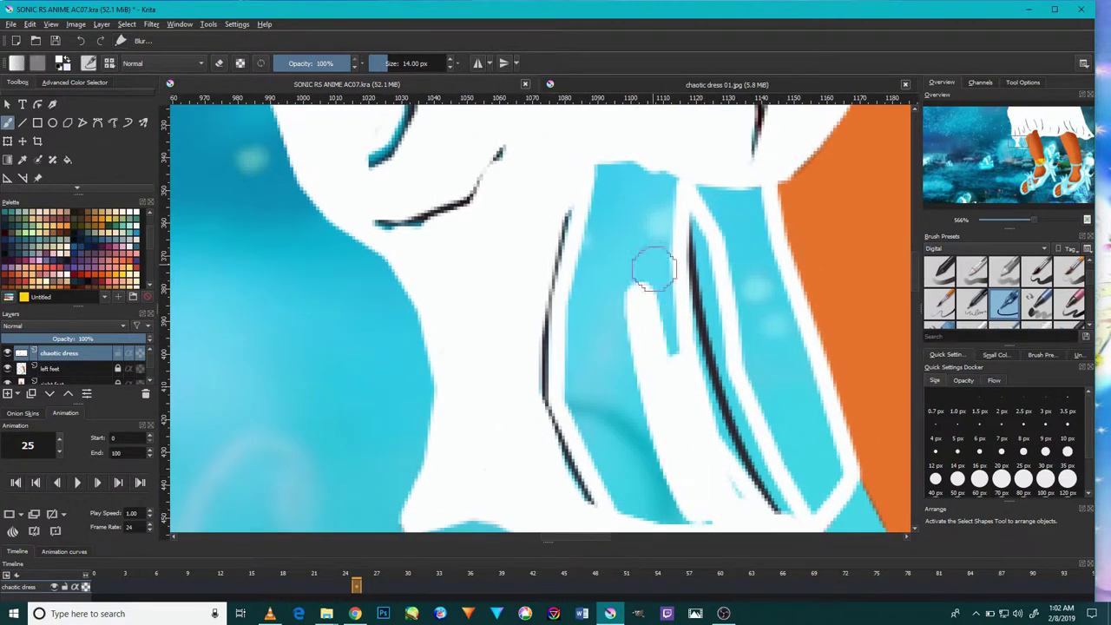
mouse_move(642, 356)
left_mouse_down()
mouse_move(634, 208)
mouse_move(669, 203)
left_mouse_up()
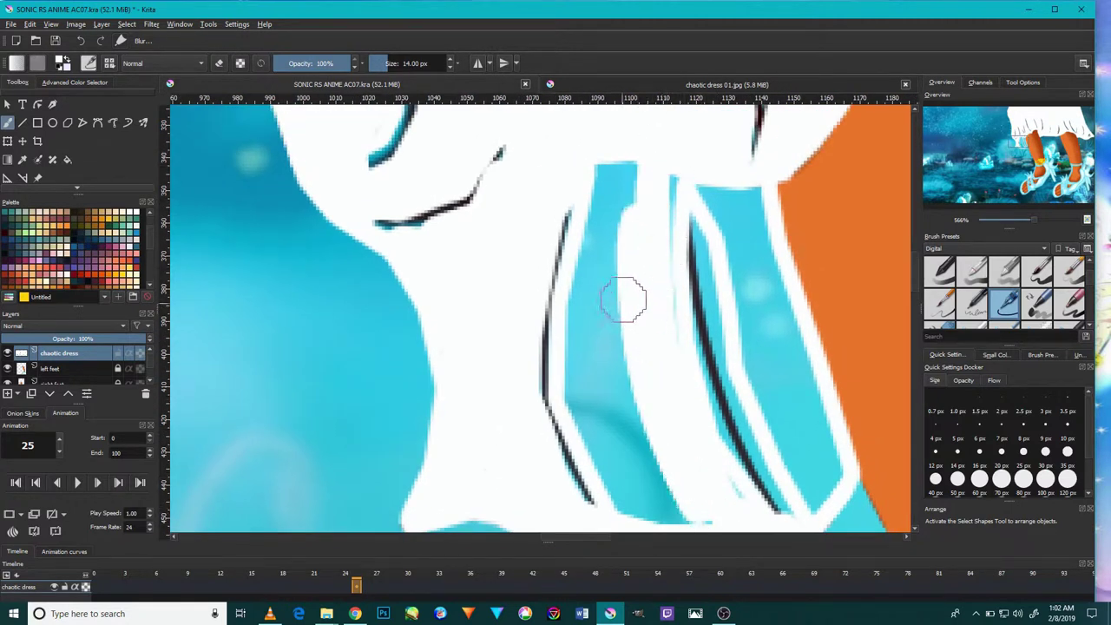
mouse_move(648, 214)
left_mouse_down()
mouse_move(610, 276)
mouse_move(585, 293)
mouse_move(603, 408)
left_mouse_up()
left_click_drag(598, 248, 660, 495)
mouse_move(620, 335)
left_mouse_down()
mouse_move(669, 503)
mouse_move(603, 454)
mouse_move(674, 481)
mouse_move(642, 422)
left_mouse_up()
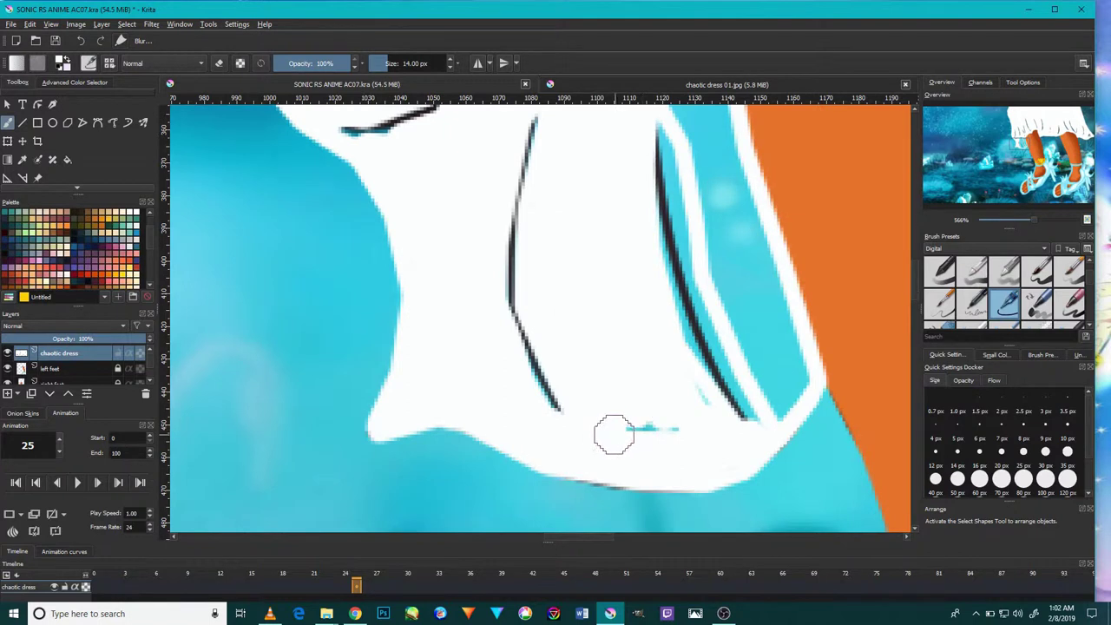
- Paint the right blue fold strip white and zoom out to 66.7% showing both legs
scroll(737, 367, "up", 3)
left_click_drag(703, 348, 717, 374)
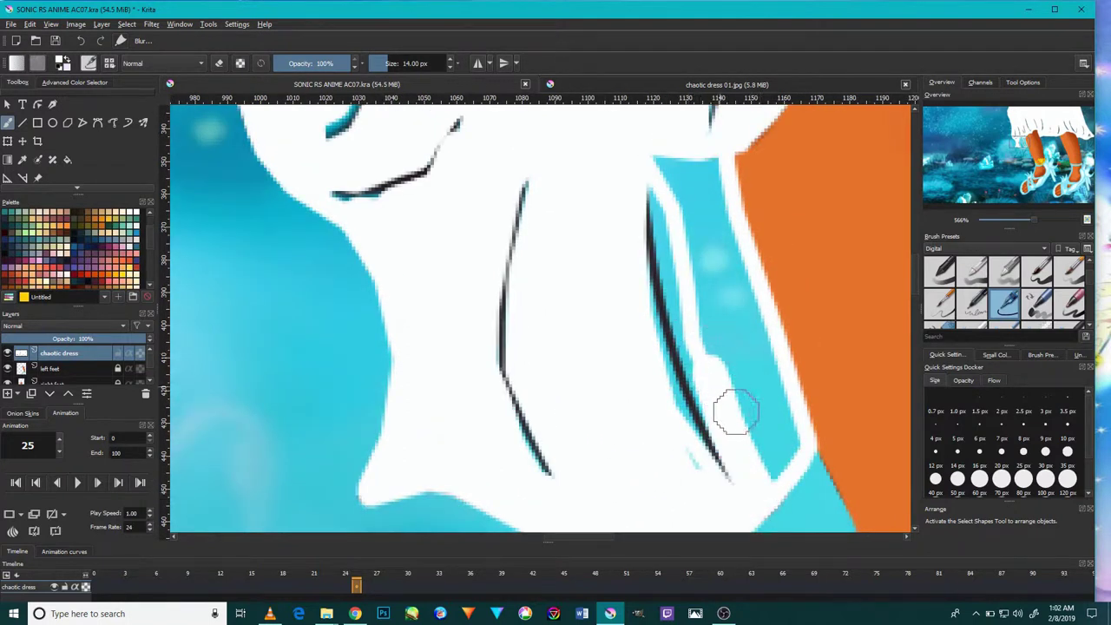
left_click_drag(735, 413, 685, 174)
mouse_move(692, 235)
left_mouse_down()
mouse_move(660, 194)
mouse_move(702, 154)
mouse_move(755, 392)
mouse_move(737, 323)
mouse_move(769, 367)
mouse_move(758, 436)
left_mouse_up()
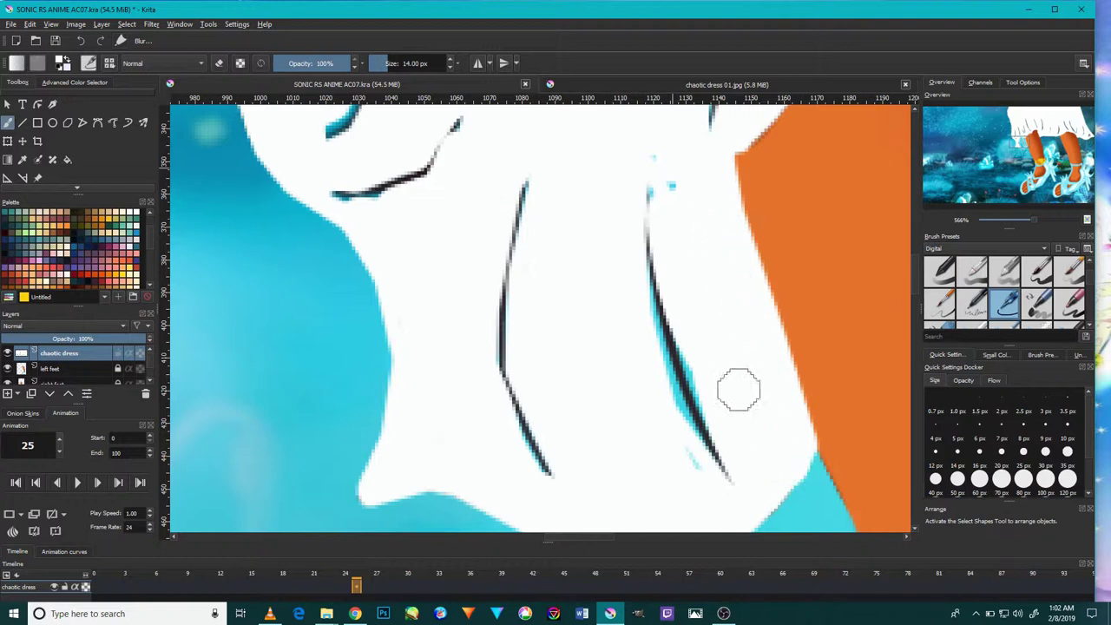
scroll(709, 322, "down", 10)
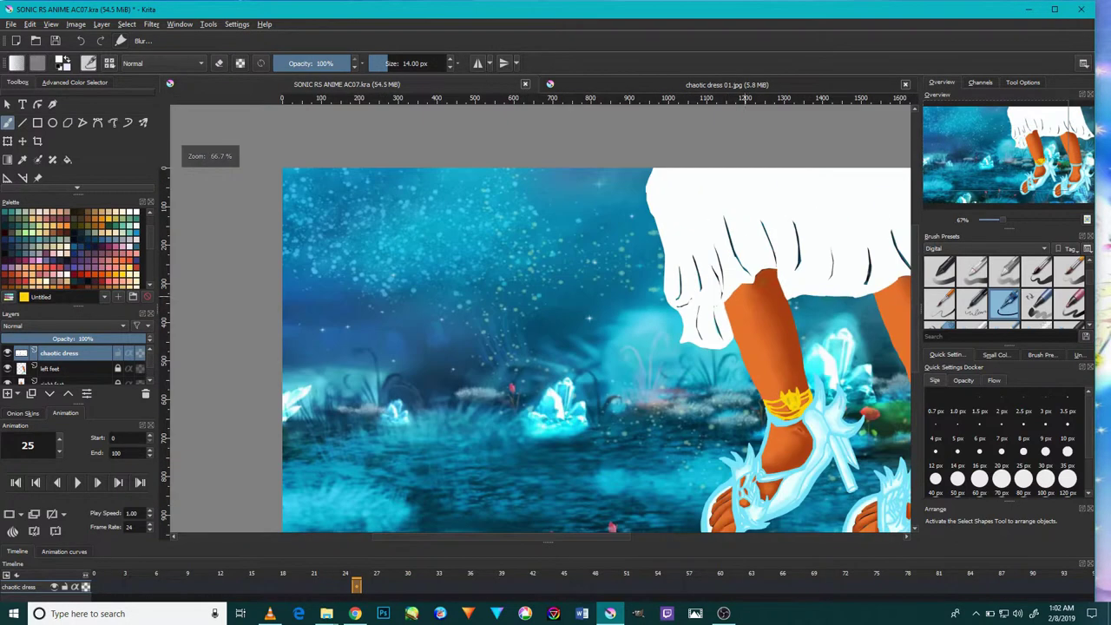
left_click_drag(734, 260, 565, 274)
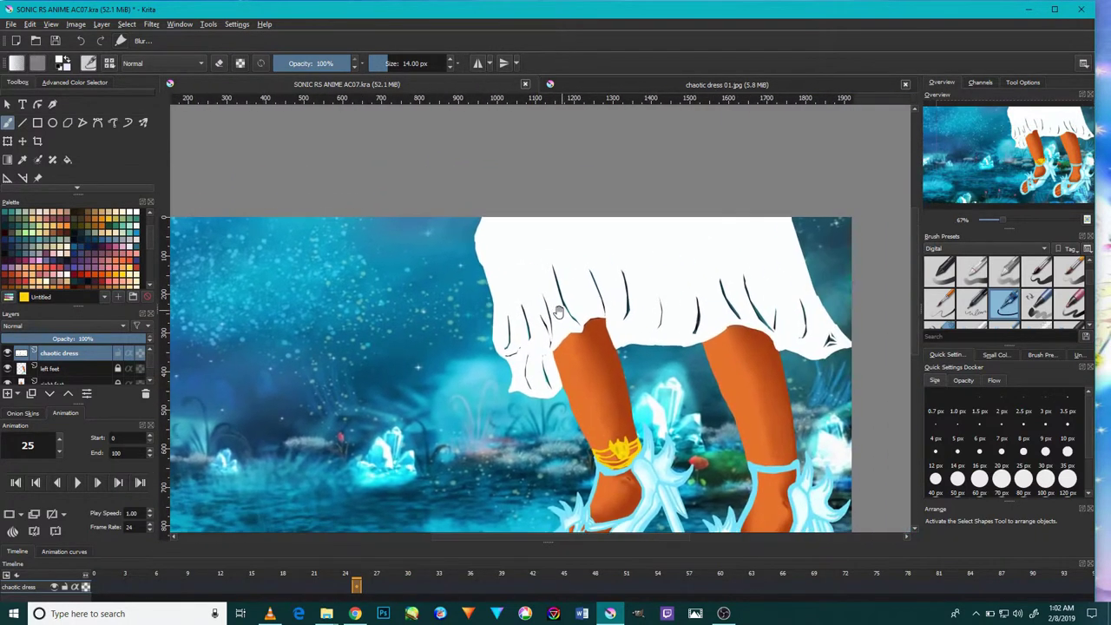
scroll(743, 243, "down", 2)
scroll(744, 243, "down", 1)
scroll(781, 261, "up", 5)
scroll(861, 307, "up", 3)
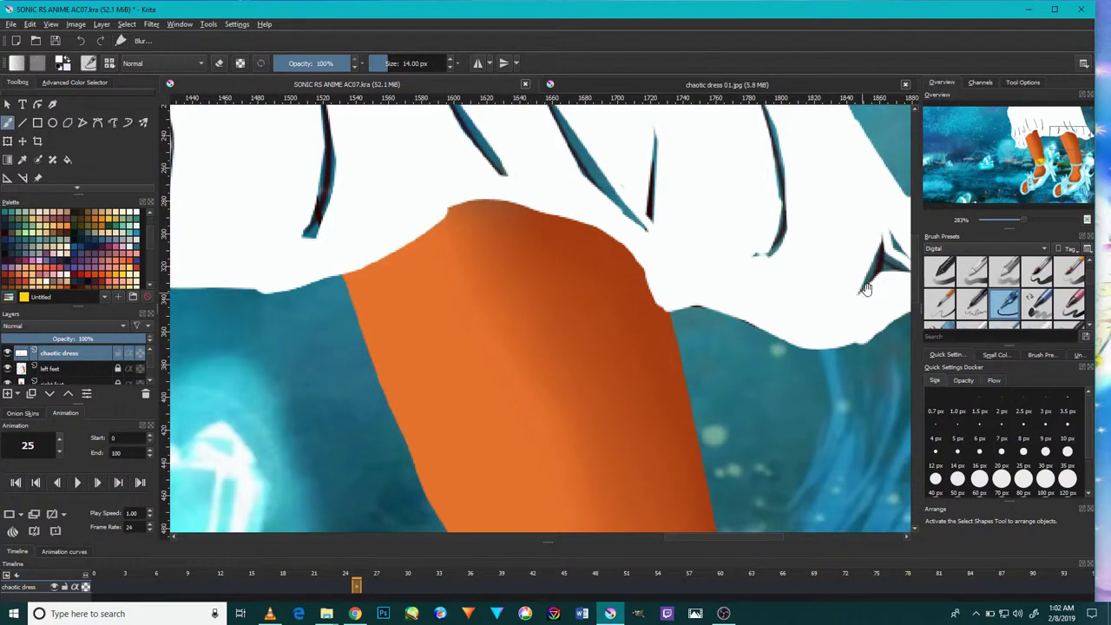
left_click_drag(895, 287, 852, 321)
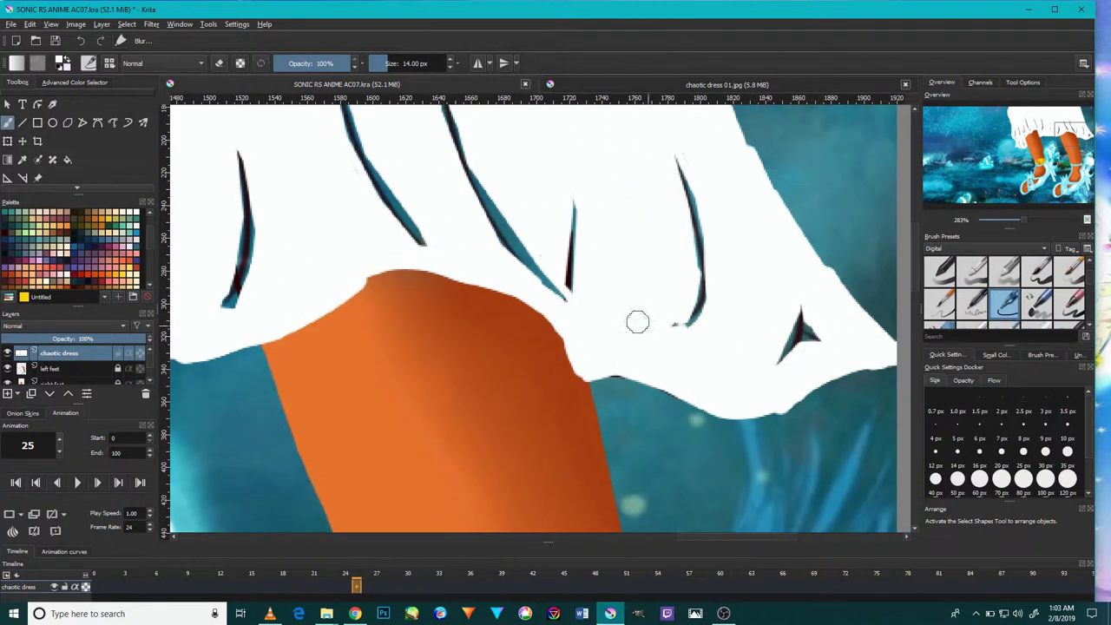
scroll(569, 278, "down", 5)
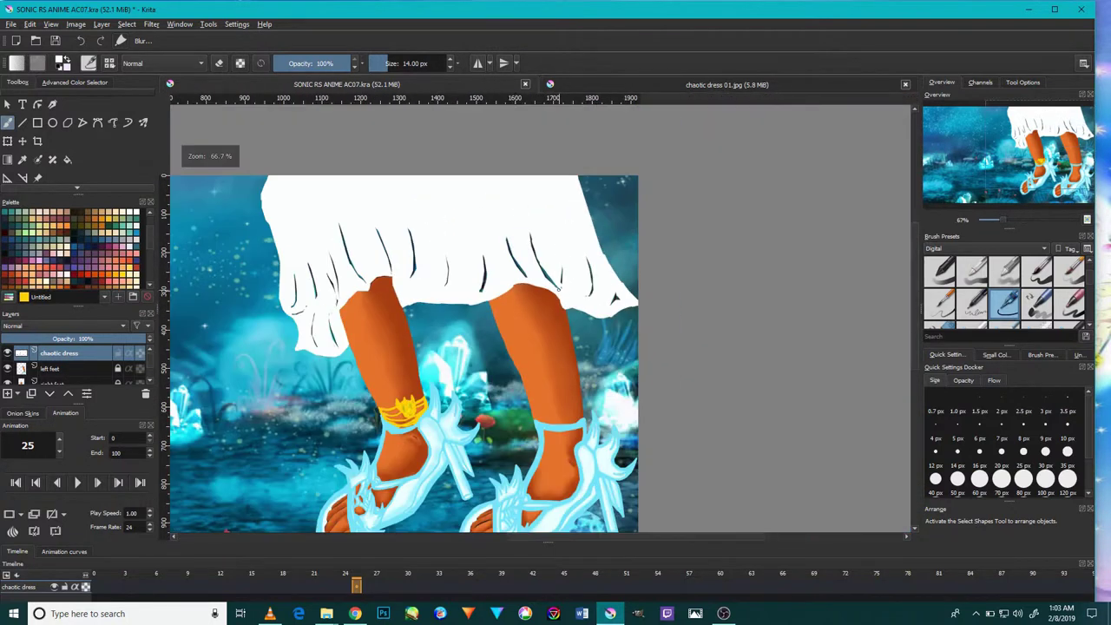
- View the chaotic dress 01.jpg reference up close, then return to the SONIC RS ANIME AC07.kra illustration
left_click(732, 89)
scroll(520, 295, "up", 3)
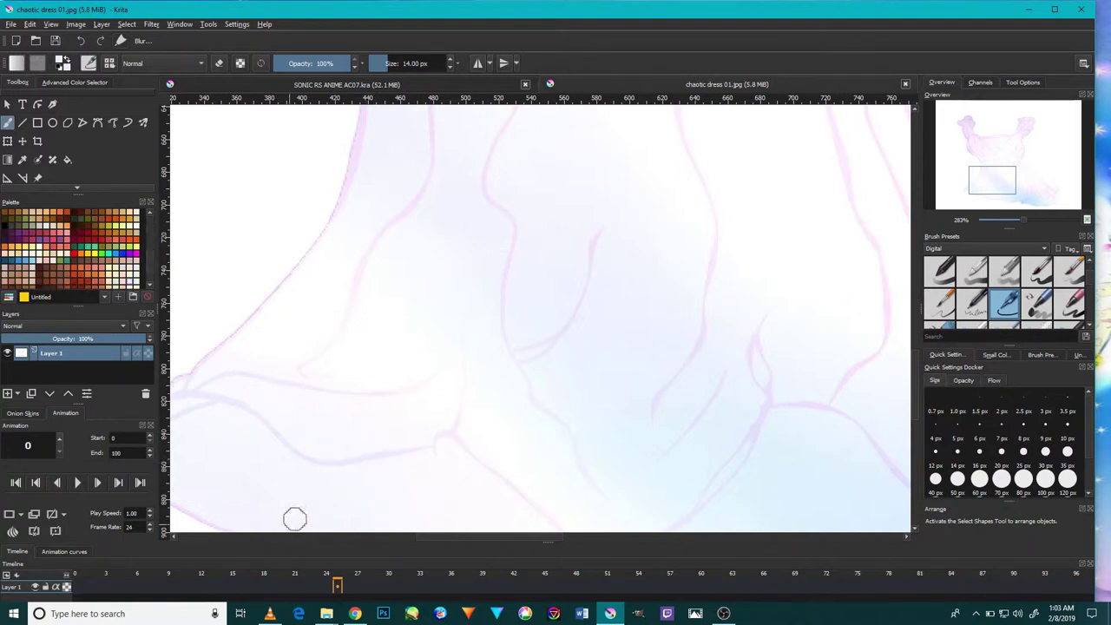
left_click(393, 85)
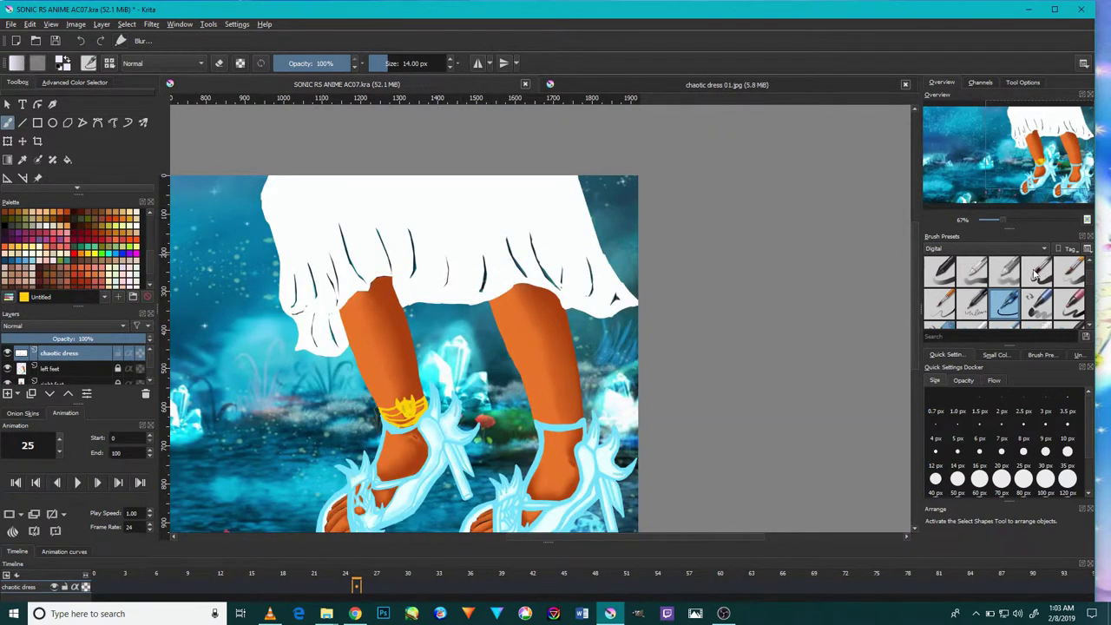
- Choose a fine pen preset at 9 px and start tracing the dress's upper-left edge
scroll(1042, 278, "down", 3)
scroll(1061, 289, "down", 3)
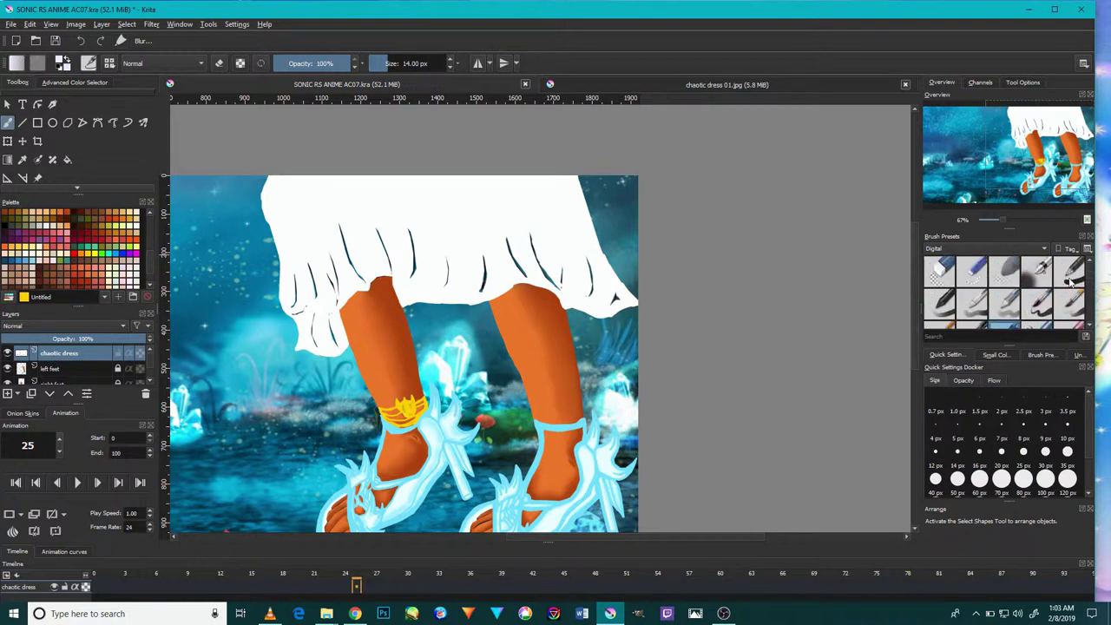
left_click(1038, 271)
scroll(508, 249, "up", 3)
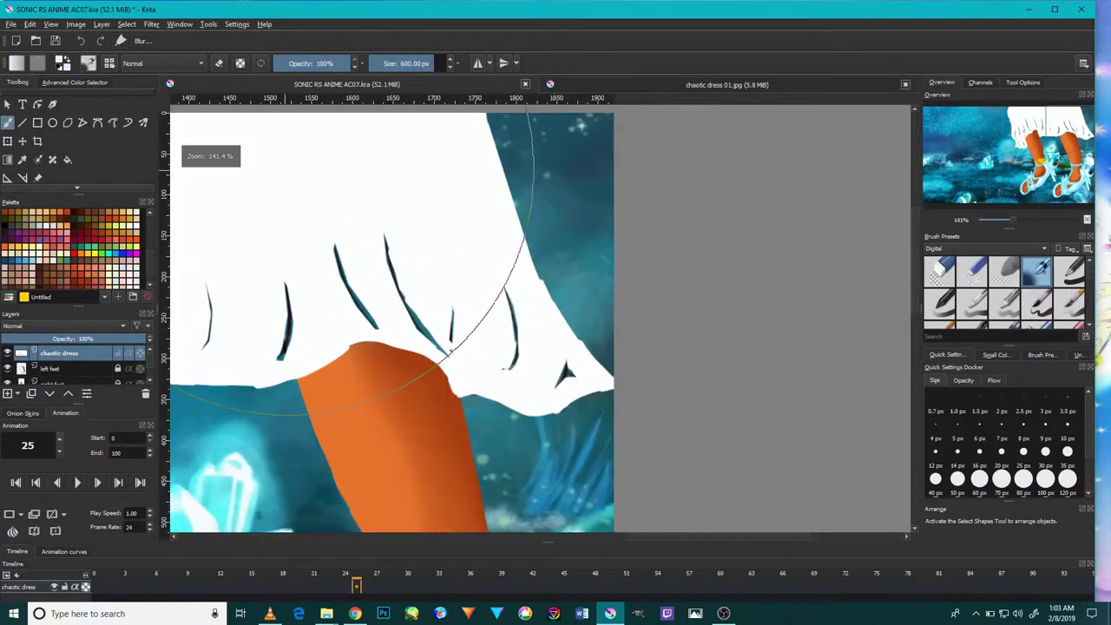
scroll(434, 225, "down", 5)
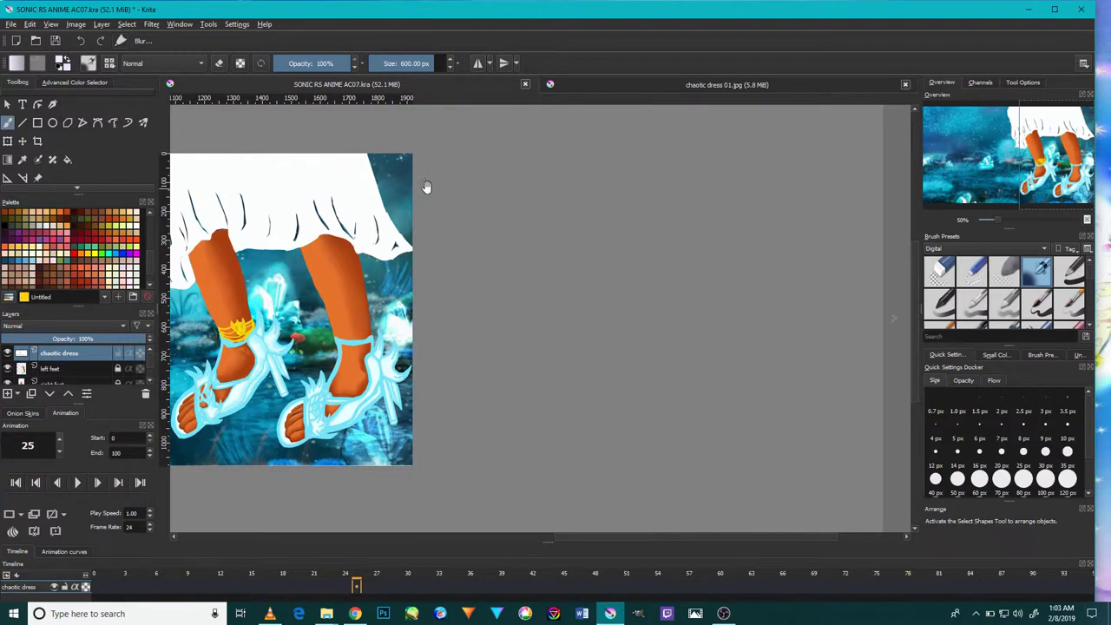
left_click_drag(424, 186, 600, 241)
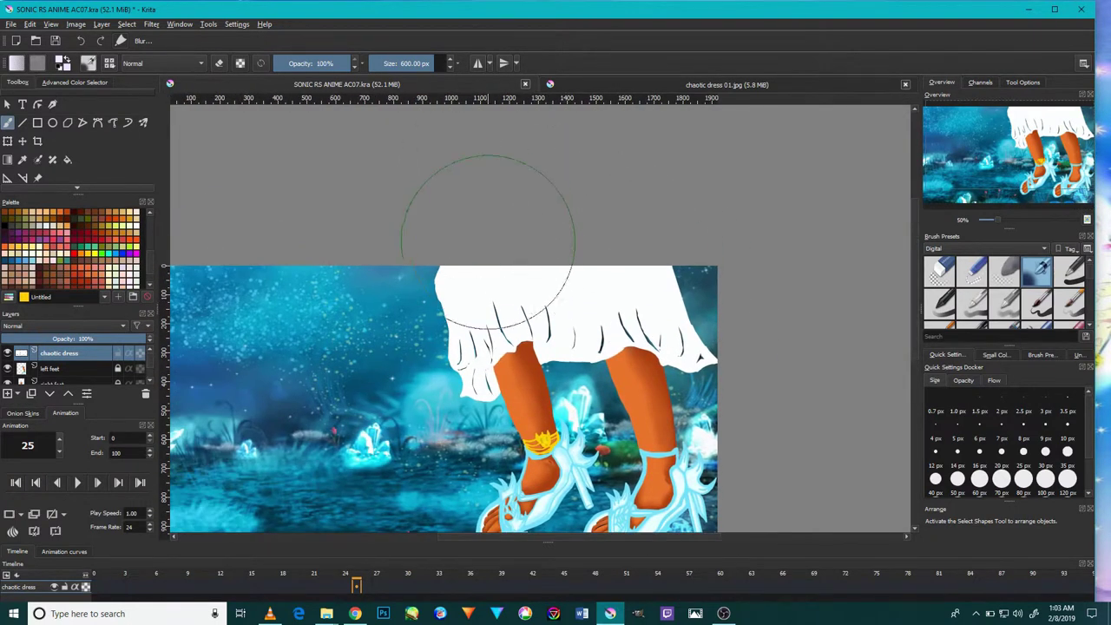
key("bracketleft")
left_click_drag(516, 258, 506, 266)
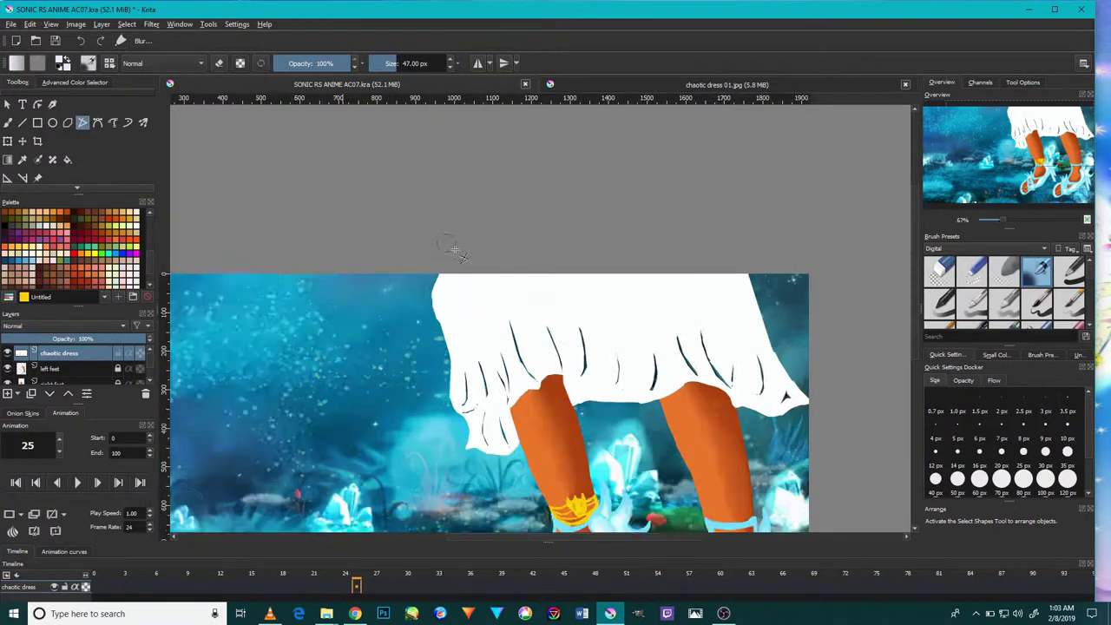
scroll(434, 261, "up", 5)
left_click_drag(416, 315, 423, 282)
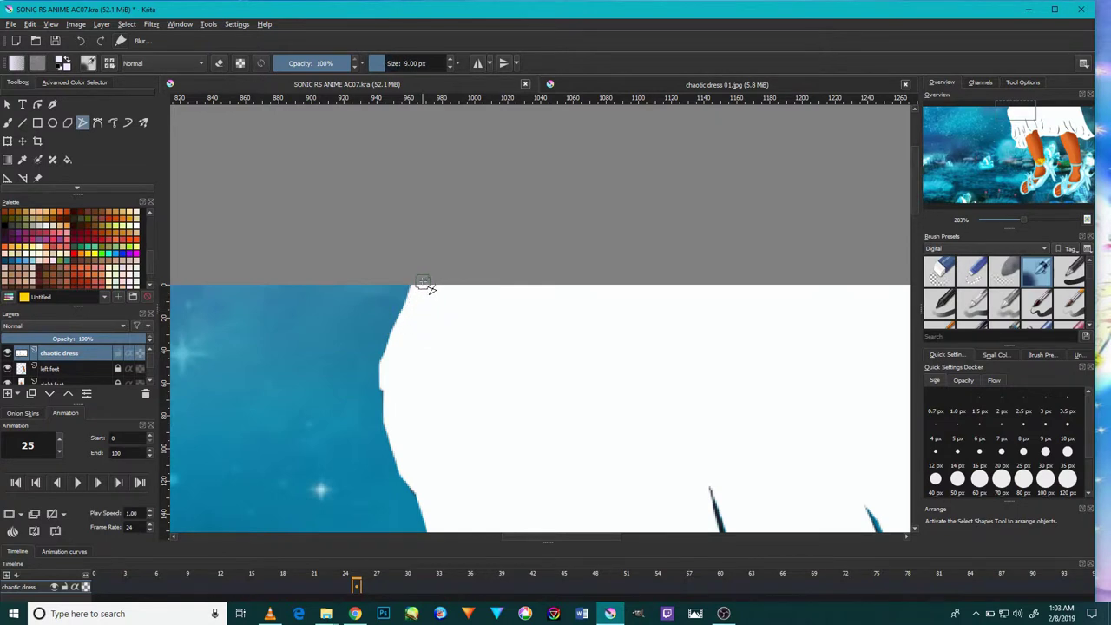
left_click_drag(387, 407, 402, 480)
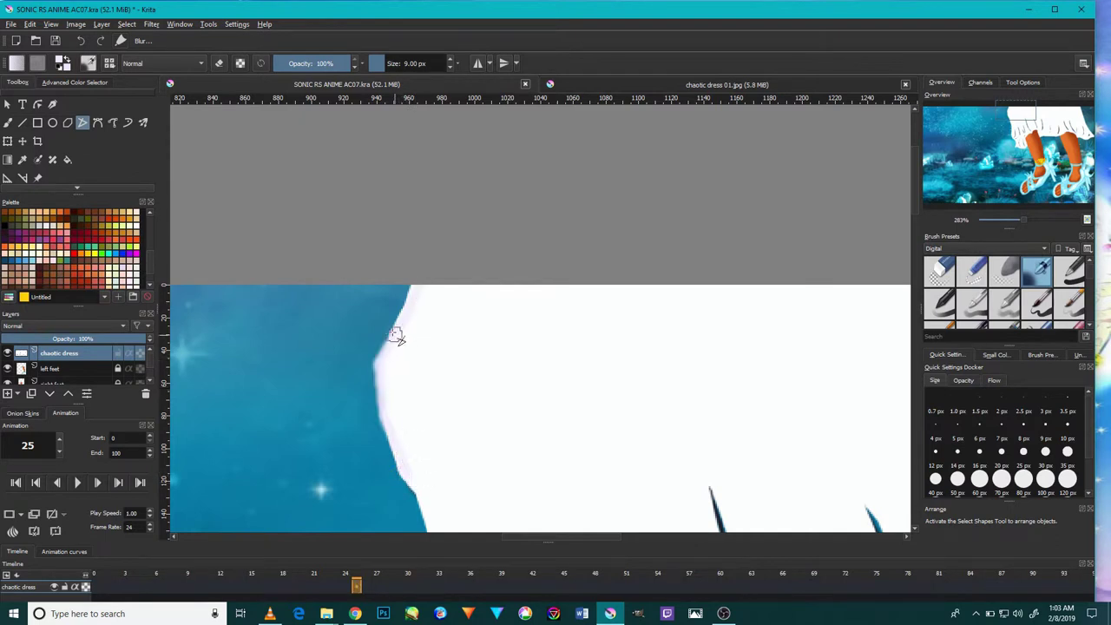
- Finish the outline down the dress's left edge toward the hem
left_click_drag(402, 311, 386, 350)
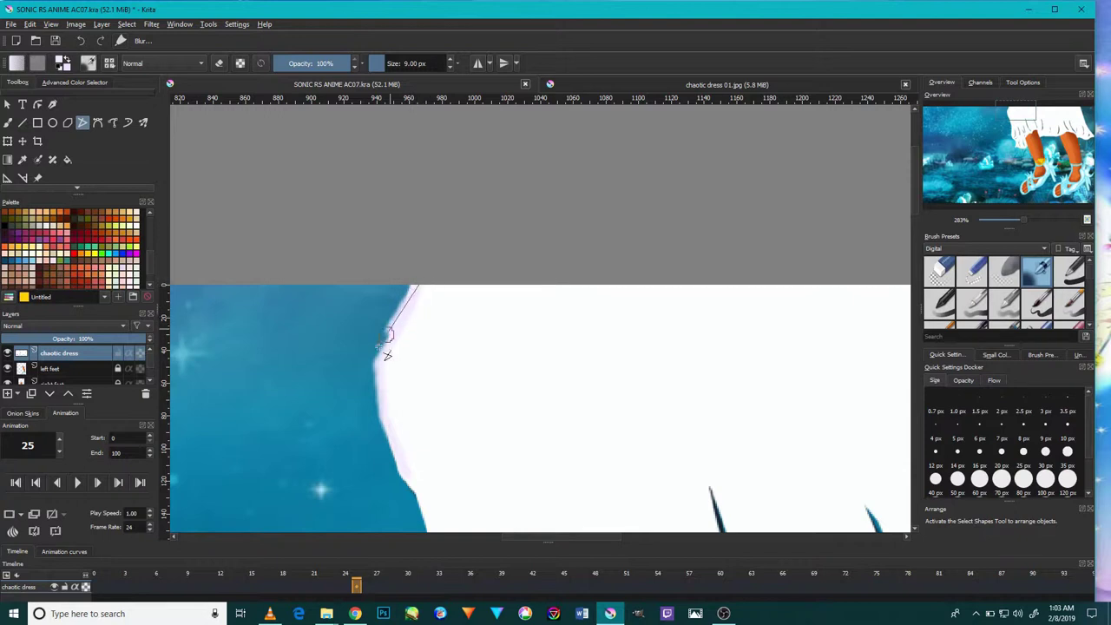
left_click_drag(380, 398, 409, 469)
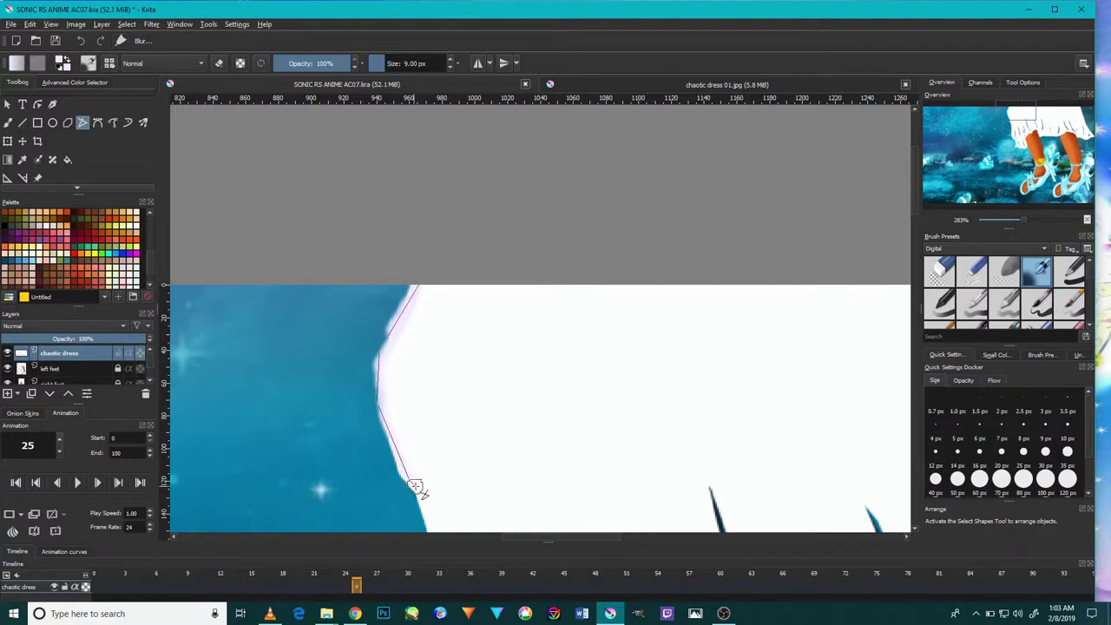
scroll(417, 463, "down", 3)
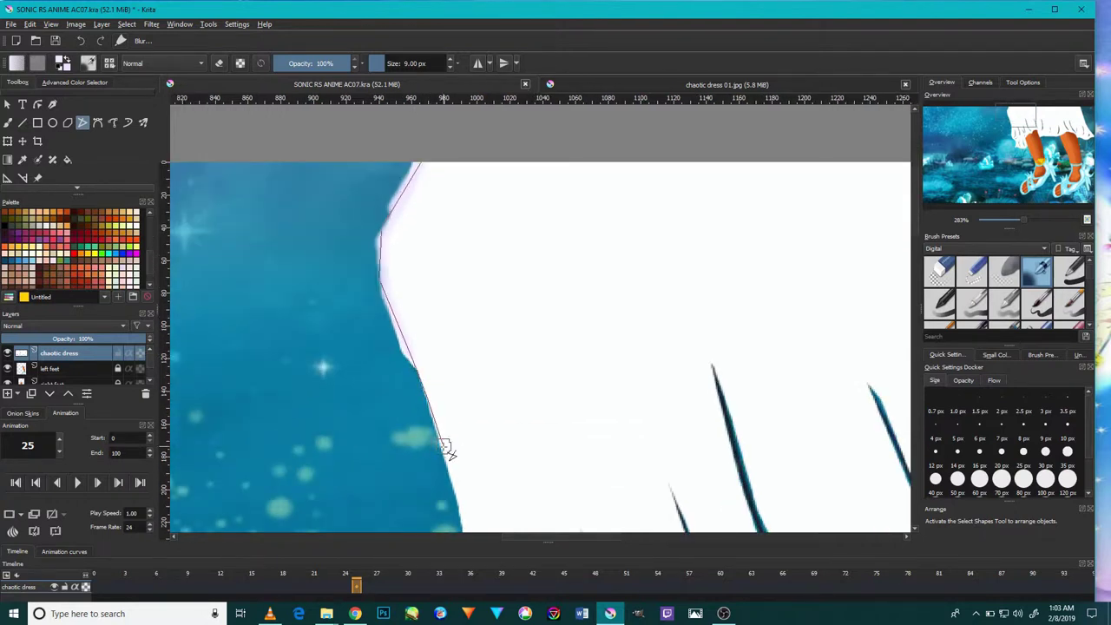
scroll(457, 476, "down", 3)
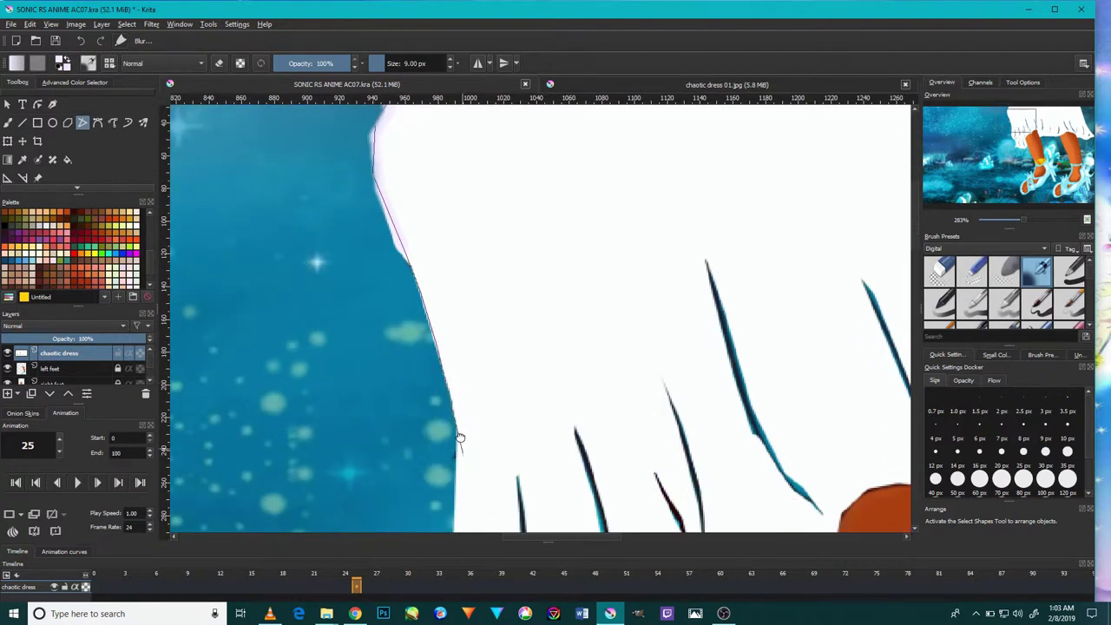
scroll(461, 437, "down", 3)
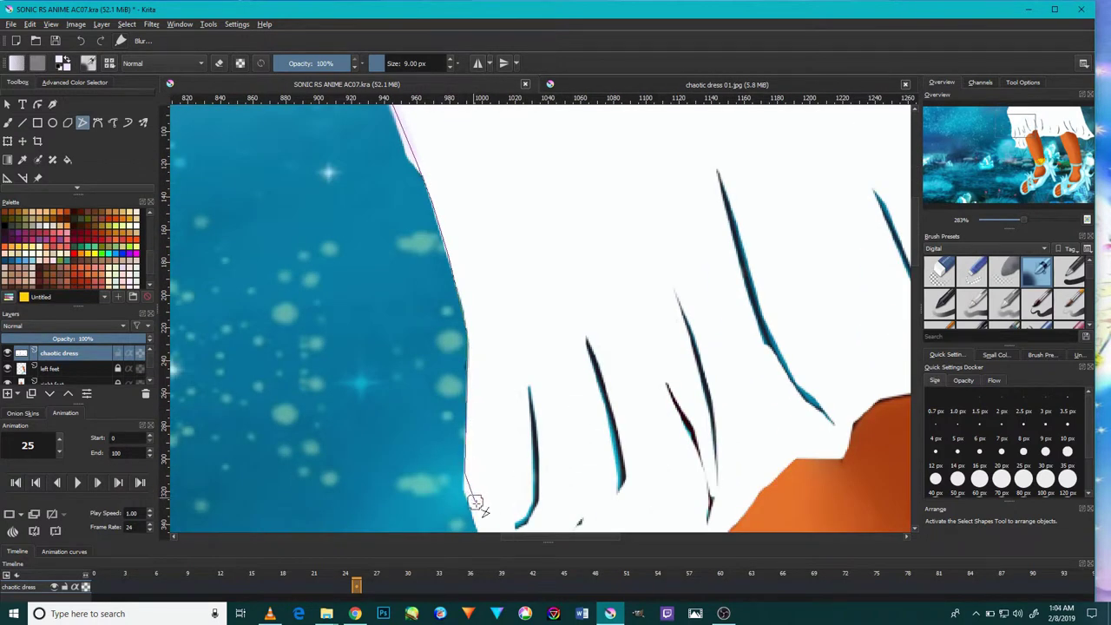
scroll(476, 502, "down", 3)
scroll(512, 464, "down", 2)
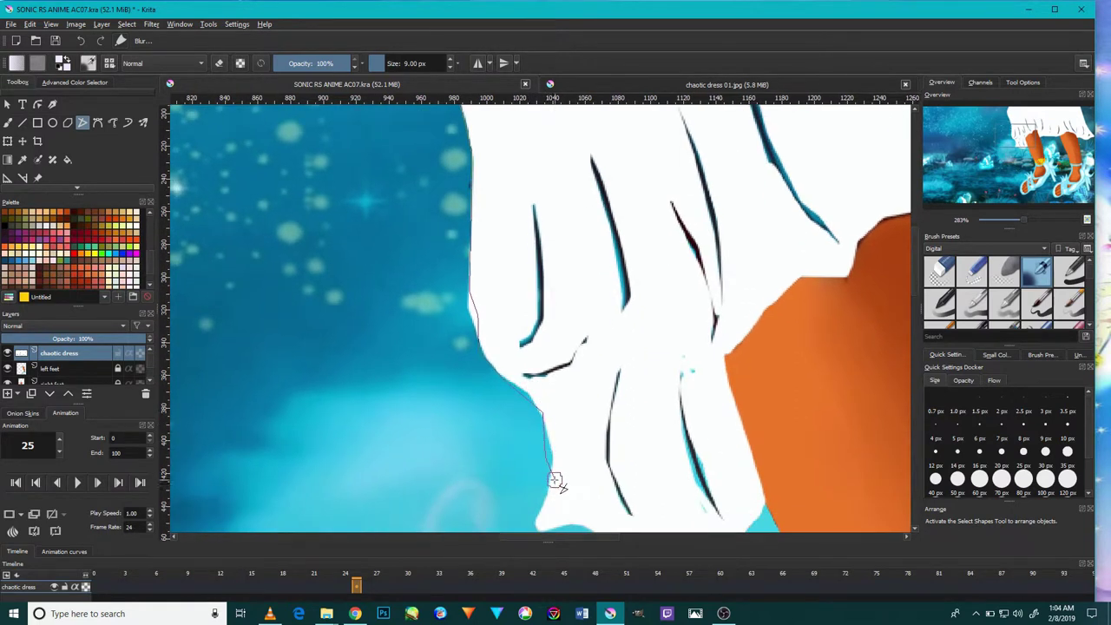
left_click_drag(550, 504, 554, 452)
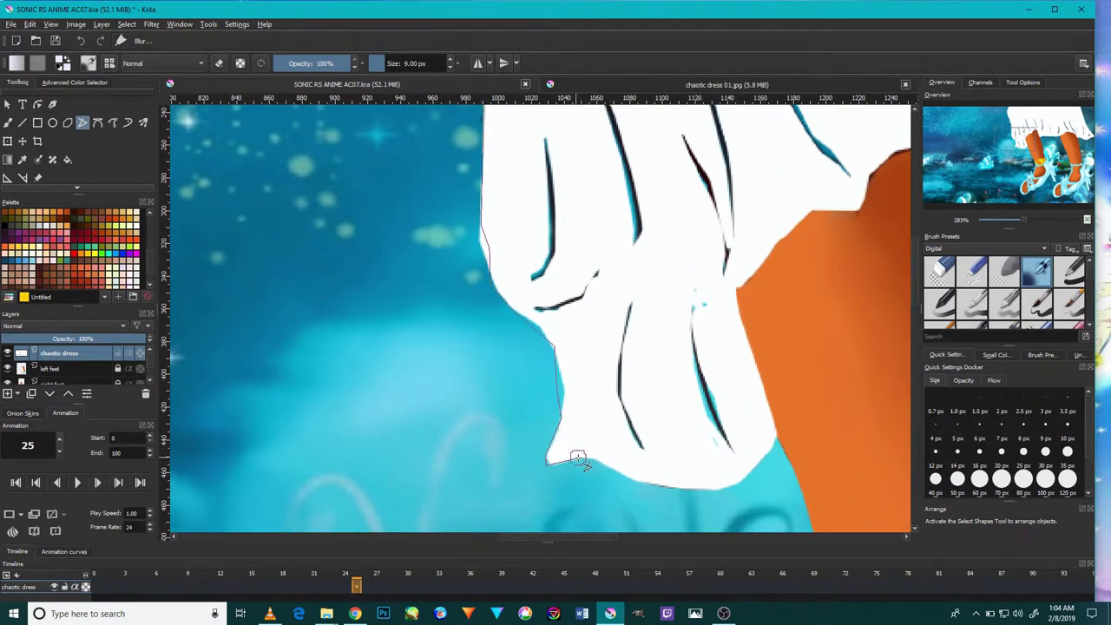
- Extend the outline along the hem bottom, around the leg, and up the right edge
left_click(612, 468)
left_click(737, 481)
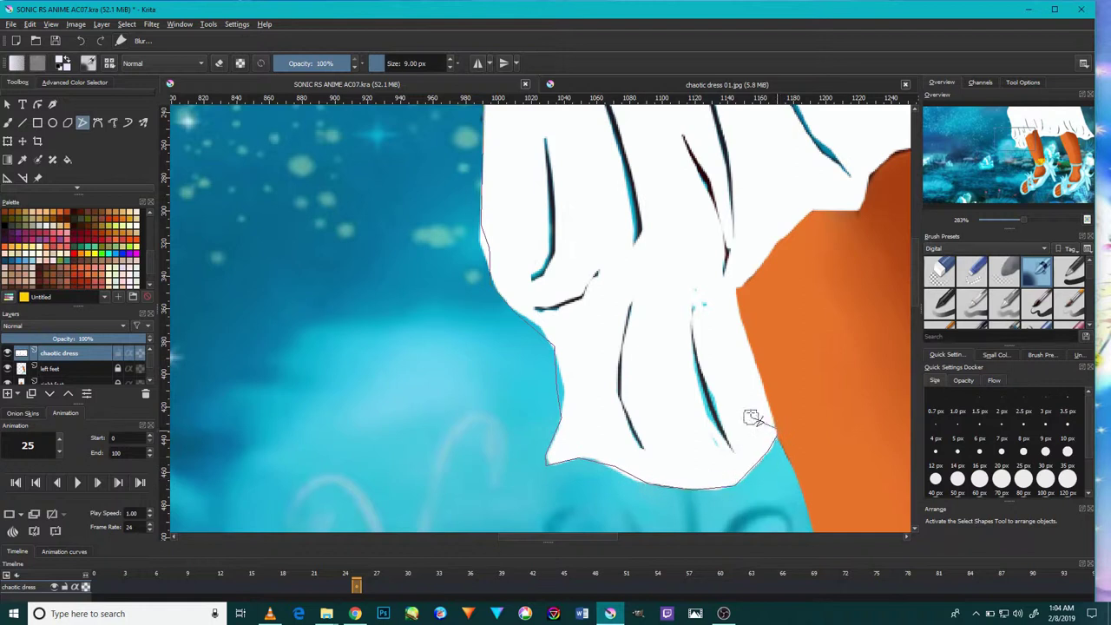
scroll(746, 424, "up", 2)
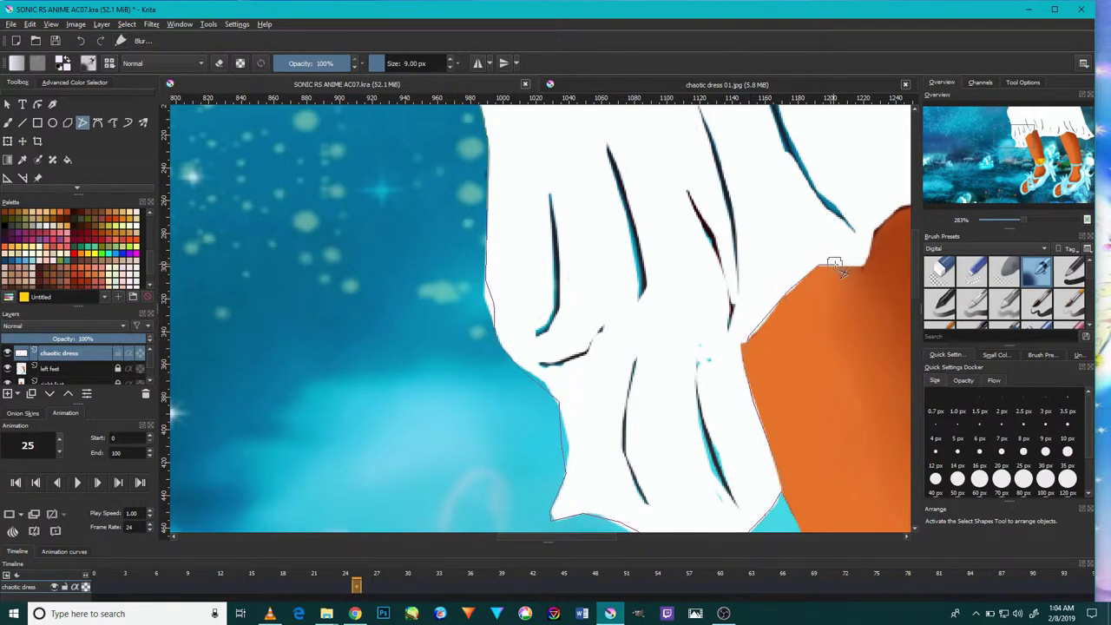
left_click_drag(827, 276, 781, 360)
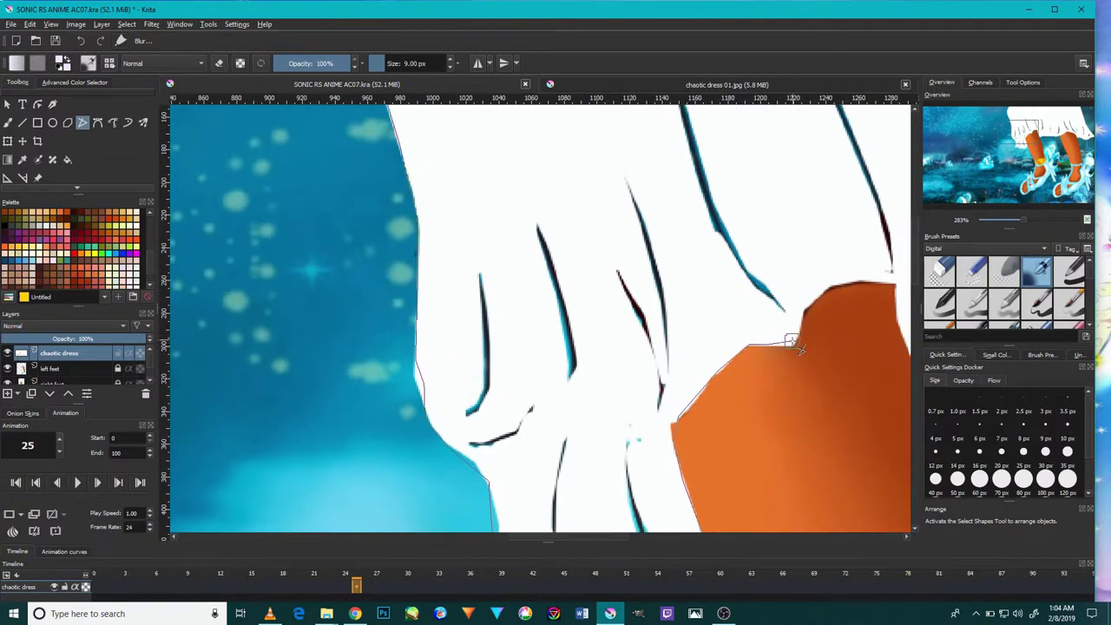
left_click(841, 279)
left_click_drag(883, 279, 783, 307)
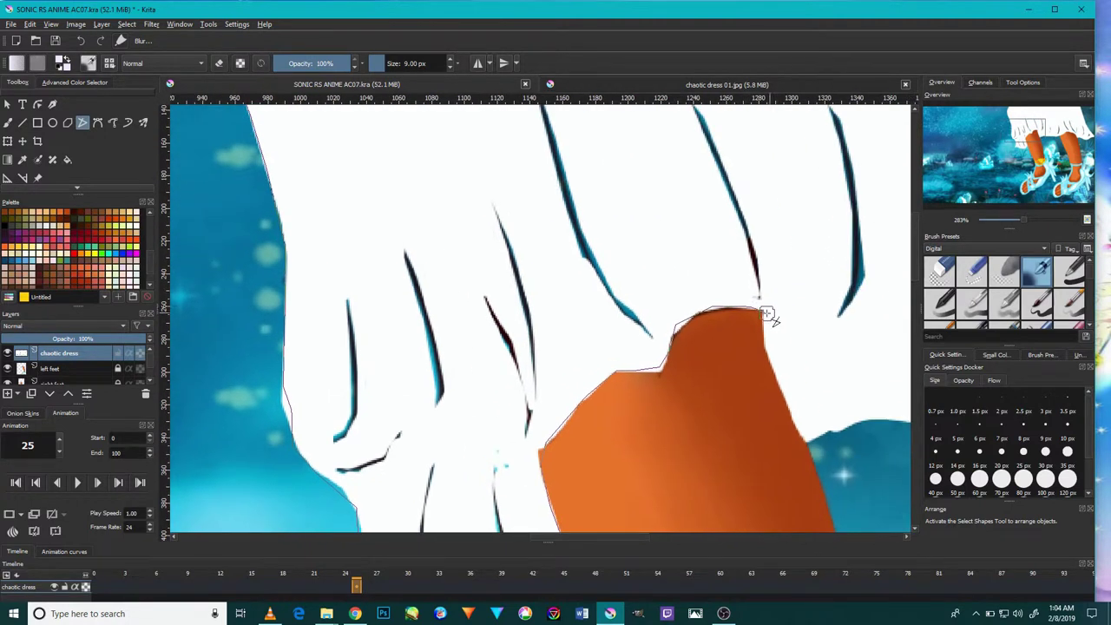
mouse_move(780, 381)
left_mouse_down()
mouse_move(797, 431)
mouse_move(746, 425)
mouse_move(841, 411)
mouse_move(687, 390)
mouse_move(811, 396)
mouse_move(699, 425)
left_mouse_up()
mouse_move(700, 425)
left_mouse_down()
mouse_move(833, 376)
mouse_move(781, 386)
mouse_move(856, 384)
mouse_move(767, 392)
mouse_move(838, 417)
mouse_move(859, 447)
mouse_move(787, 440)
mouse_move(847, 469)
mouse_move(793, 459)
mouse_move(849, 409)
mouse_move(878, 405)
mouse_move(828, 427)
mouse_move(839, 438)
left_mouse_up()
mouse_move(831, 401)
left_mouse_down()
mouse_move(776, 347)
mouse_move(753, 304)
mouse_move(714, 345)
mouse_move(666, 223)
left_mouse_up()
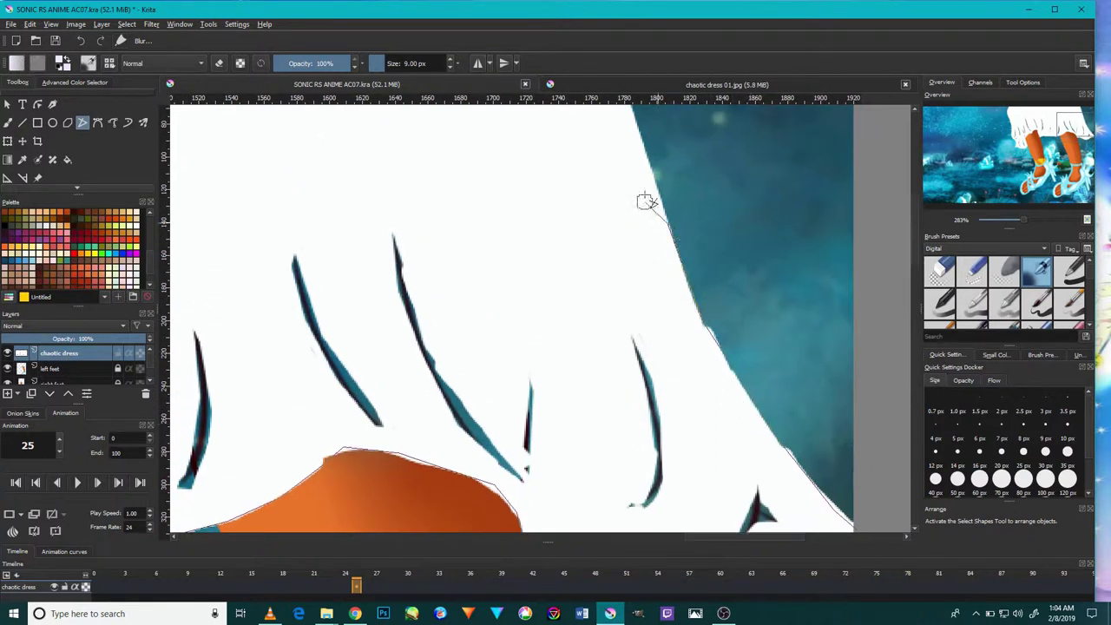
mouse_move(665, 206)
left_mouse_down()
mouse_move(692, 249)
mouse_move(660, 256)
mouse_move(650, 203)
mouse_move(639, 207)
left_mouse_up()
- Start the polyline at the hem's left end and place points across to the right leg
scroll(589, 373, "down", 5)
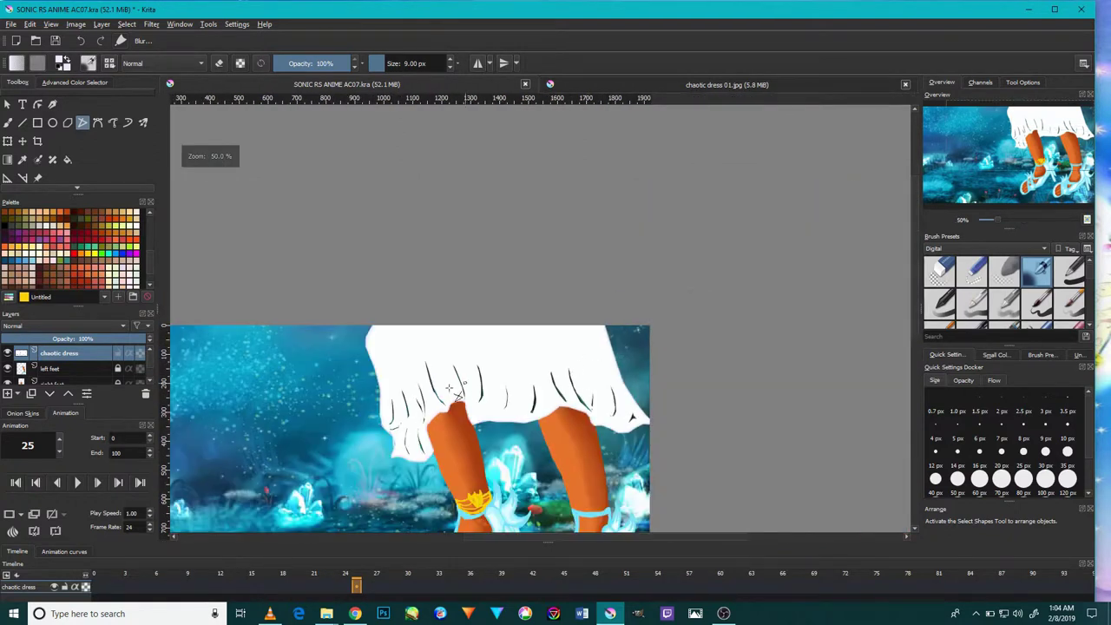
scroll(461, 388, "up", 2)
scroll(359, 449, "up", 1)
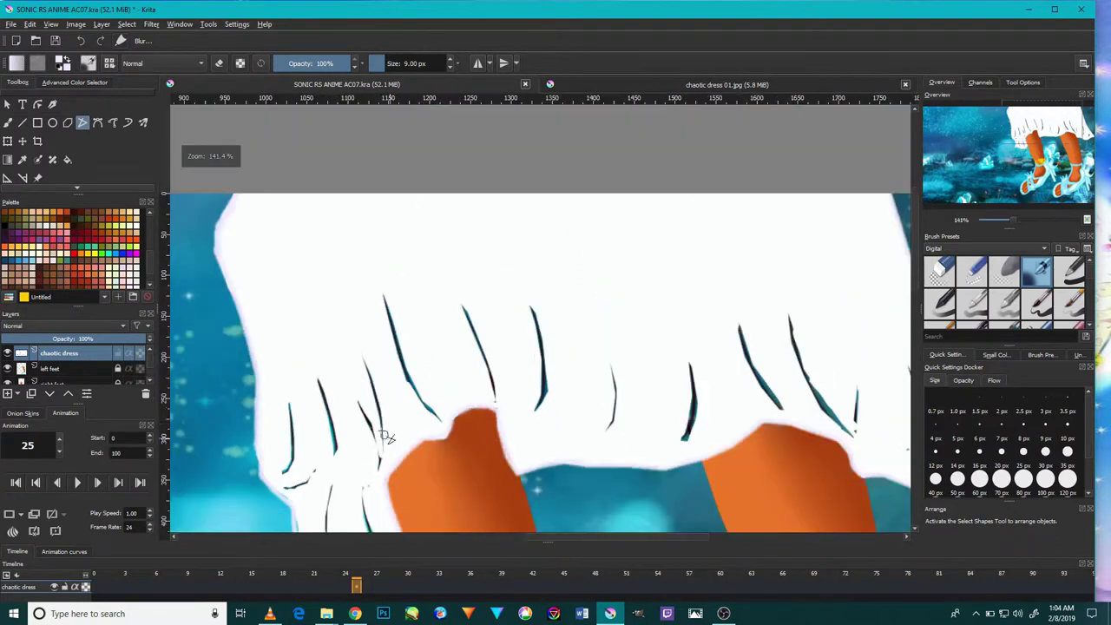
left_click_drag(365, 422, 395, 412)
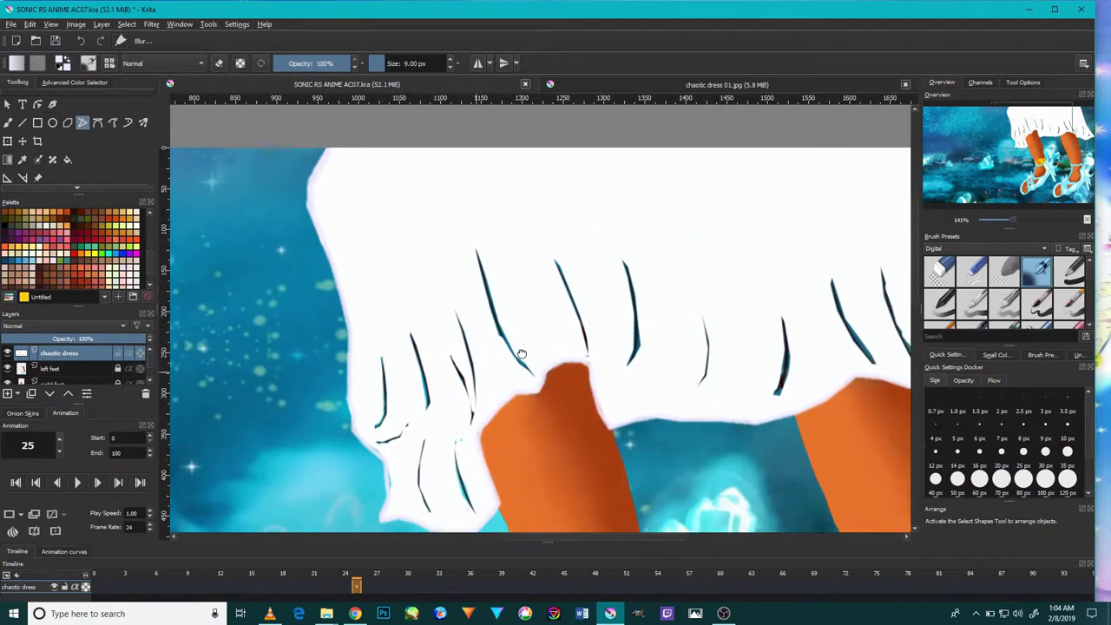
scroll(393, 426, "up", 2)
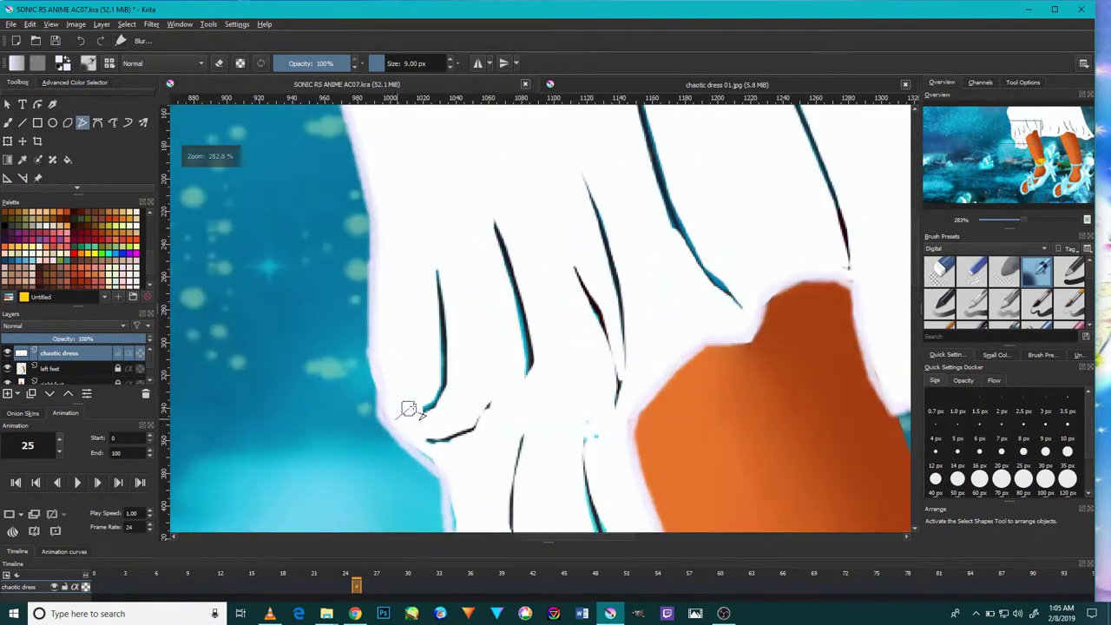
left_click(395, 419)
left_click(527, 376)
left_click(598, 401)
left_click(633, 401)
left_click(702, 323)
left_click(740, 303)
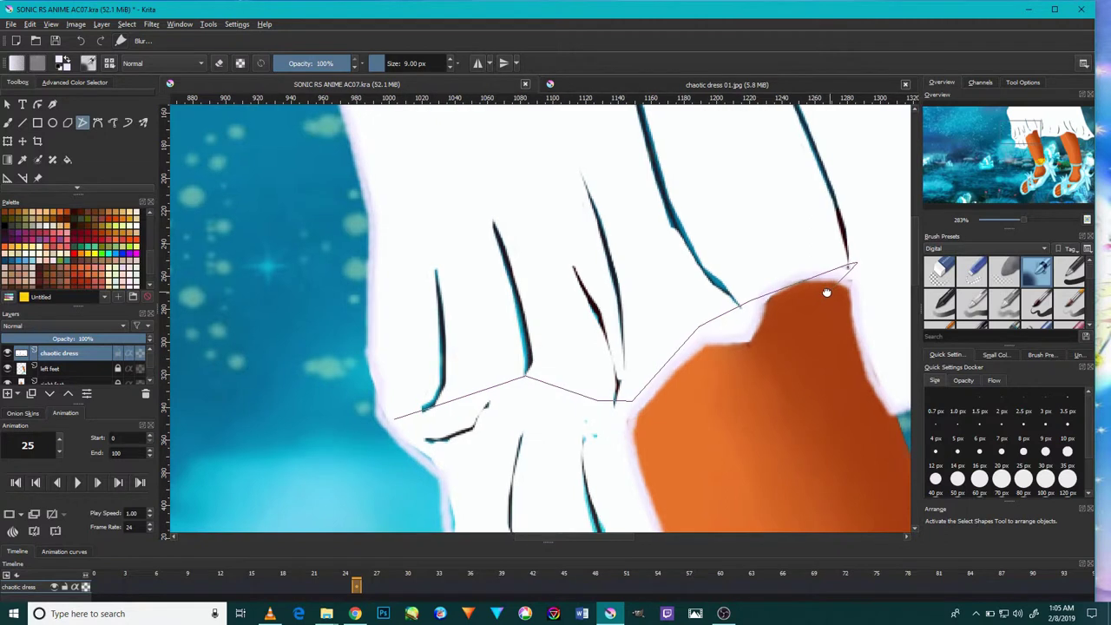
- Add polyline points at the fold tips along the hem's right section
left_click_drag(825, 293, 658, 359)
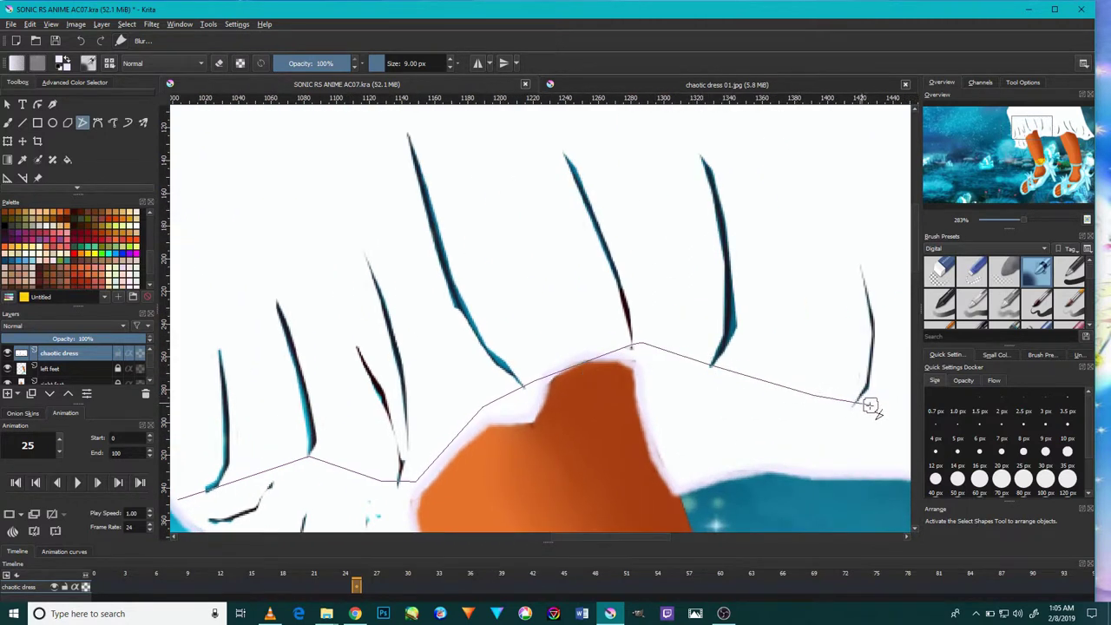
left_click_drag(874, 397, 700, 422)
left_click(700, 426)
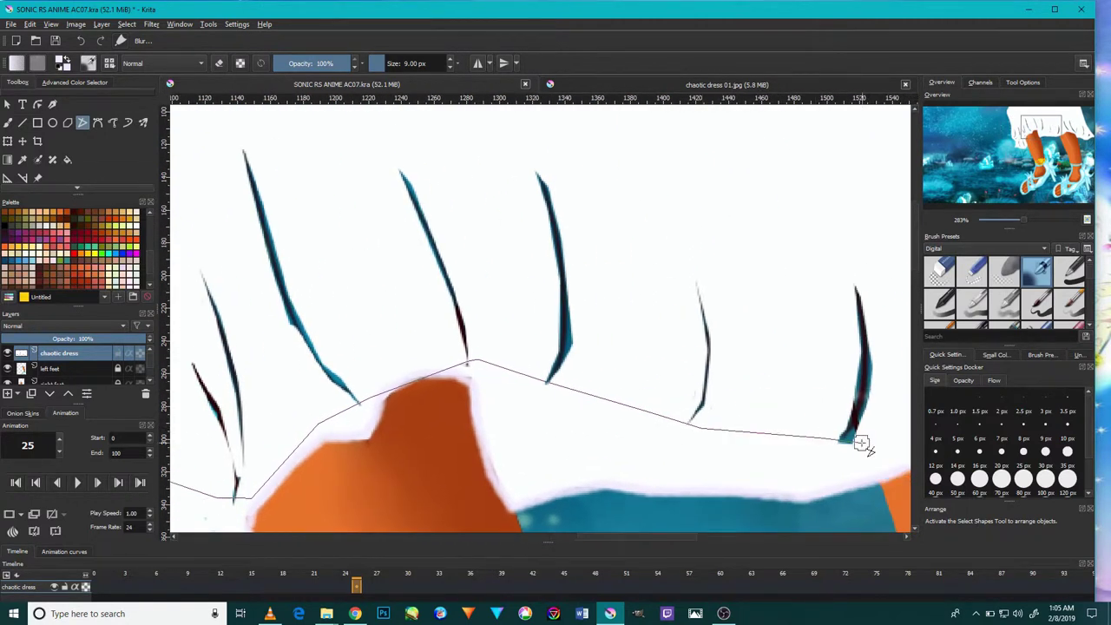
left_click(862, 444)
mouse_move(863, 443)
left_mouse_down()
mouse_move(836, 426)
mouse_move(788, 439)
left_mouse_up()
left_click(788, 439)
left_click(863, 454)
left_click_drag(863, 454, 769, 441)
left_click(846, 463)
- Place the final points to the hem's right corner and commit the lavender stroke
mouse_move(850, 461)
left_mouse_down()
mouse_move(792, 501)
mouse_move(788, 441)
left_mouse_up()
left_click(790, 441)
left_click(865, 461)
left_click_drag(866, 461, 787, 452)
left_click(815, 453)
left_click(863, 436)
left_click_drag(873, 434, 818, 422)
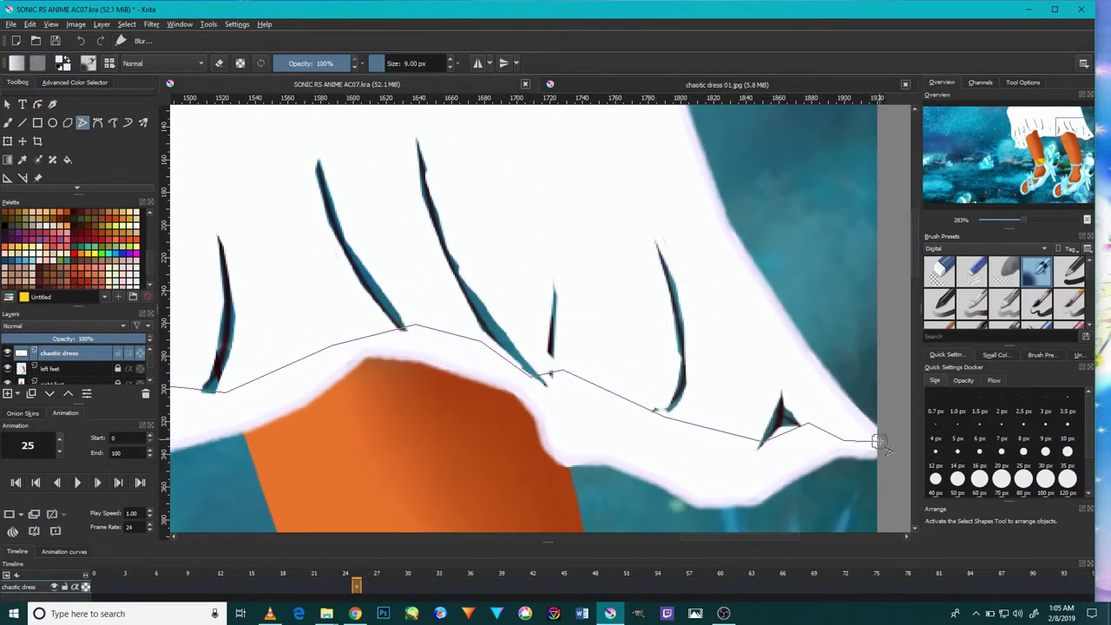
double_click(863, 436)
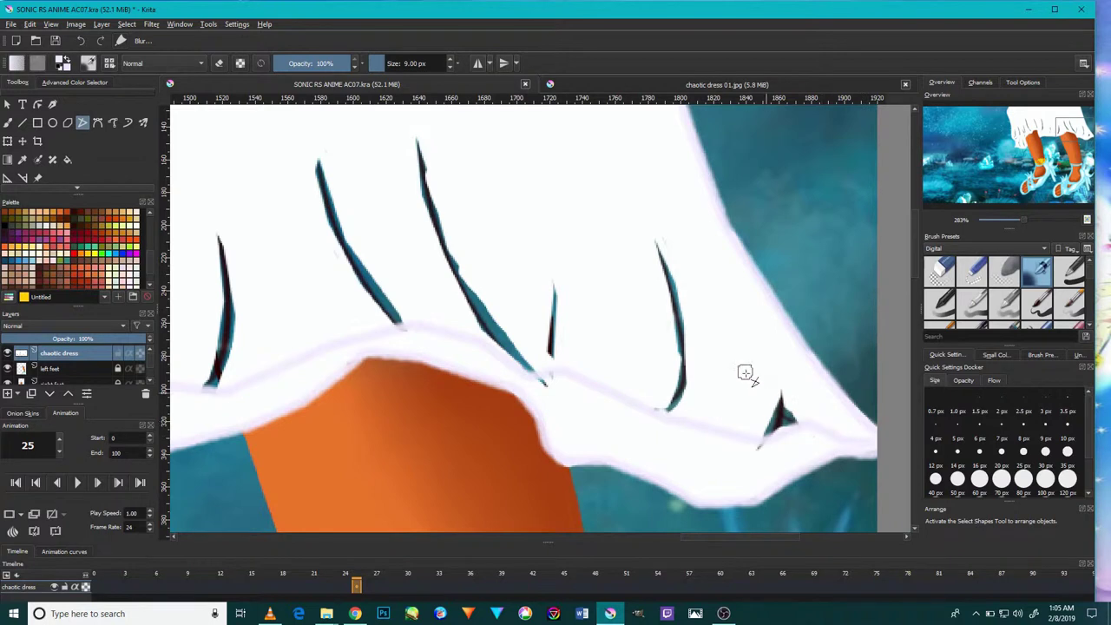
- Fill a pale-lavender polygon strip along the hem over the left leg
scroll(746, 374, "down", 3)
scroll(764, 397, "down", 2)
scroll(754, 423, "up", 2)
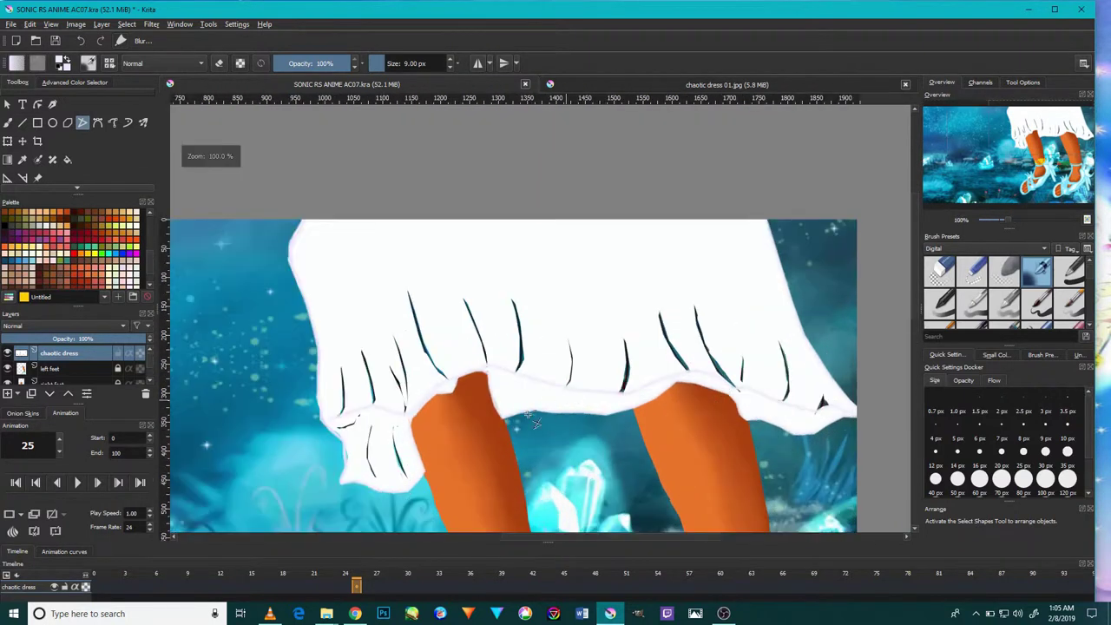
scroll(382, 408, "up", 2)
scroll(392, 484, "up", 1)
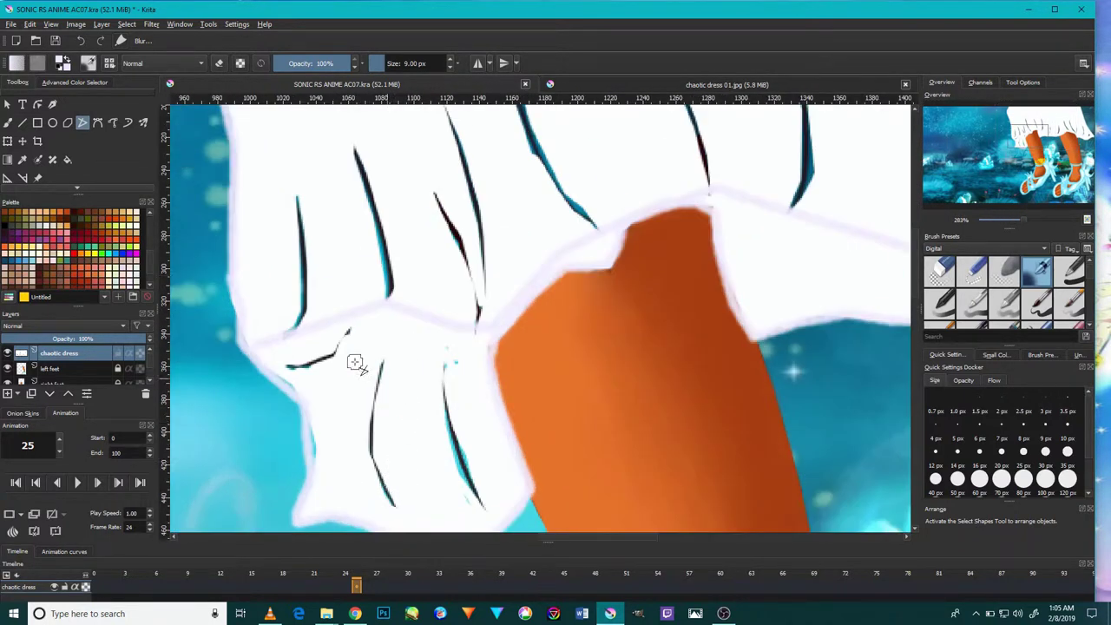
left_click(259, 356)
left_click(329, 324)
left_click(476, 331)
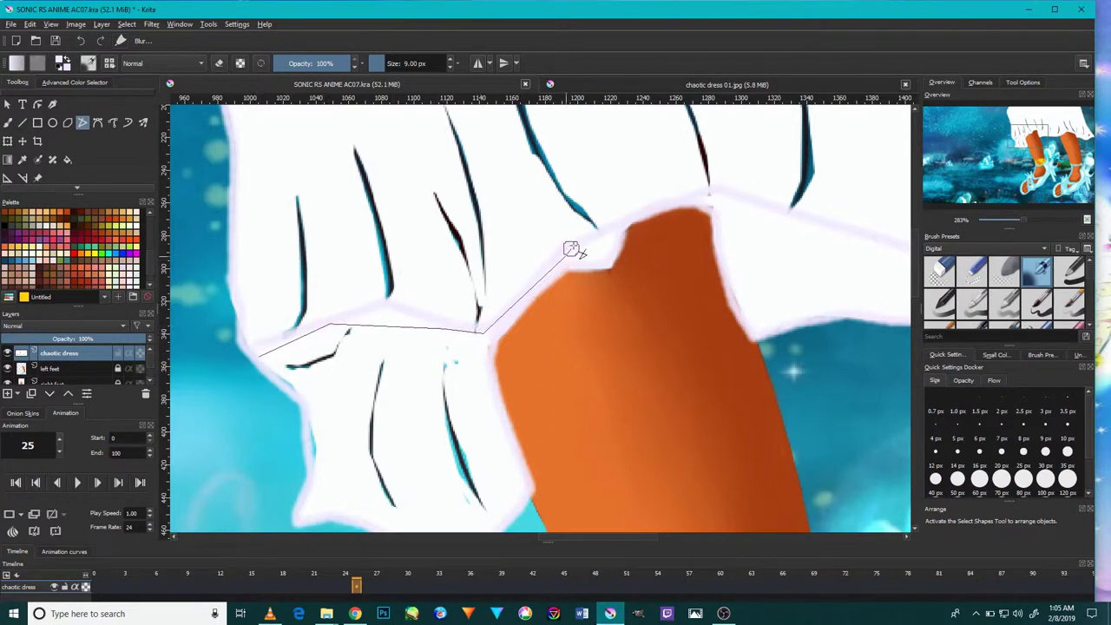
left_click(613, 216)
left_click(727, 184)
double_click(766, 224)
- Begin a lavender outline along the hem over the right leg, panning along the edge
scroll(665, 345, "down", 4)
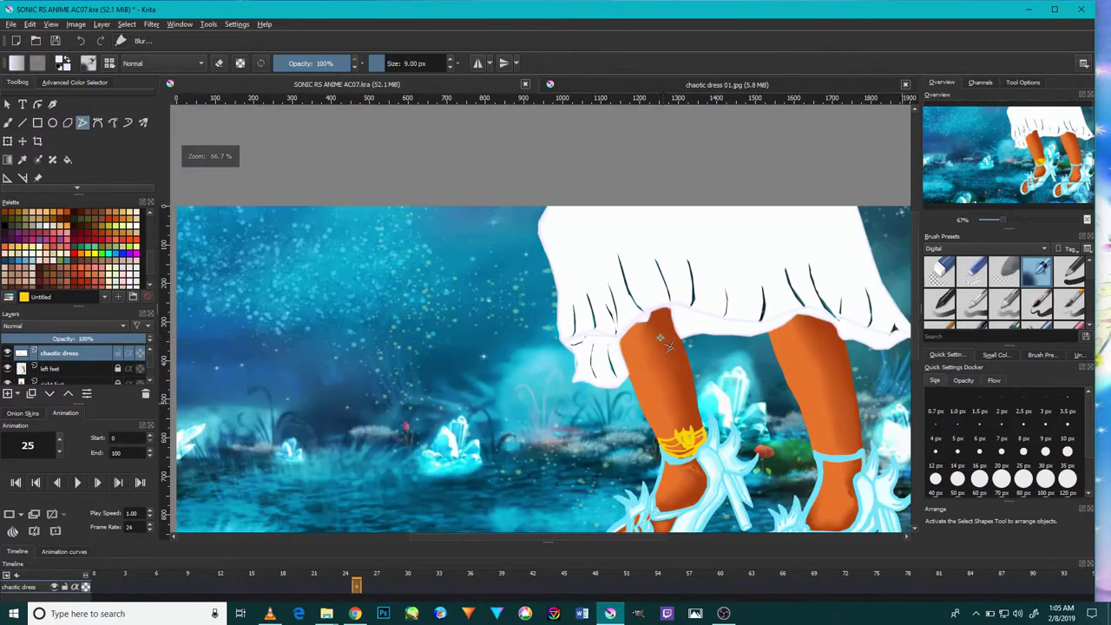
scroll(665, 345, "up", 3)
scroll(690, 325, "up", 2)
left_click(682, 350)
left_click(753, 319)
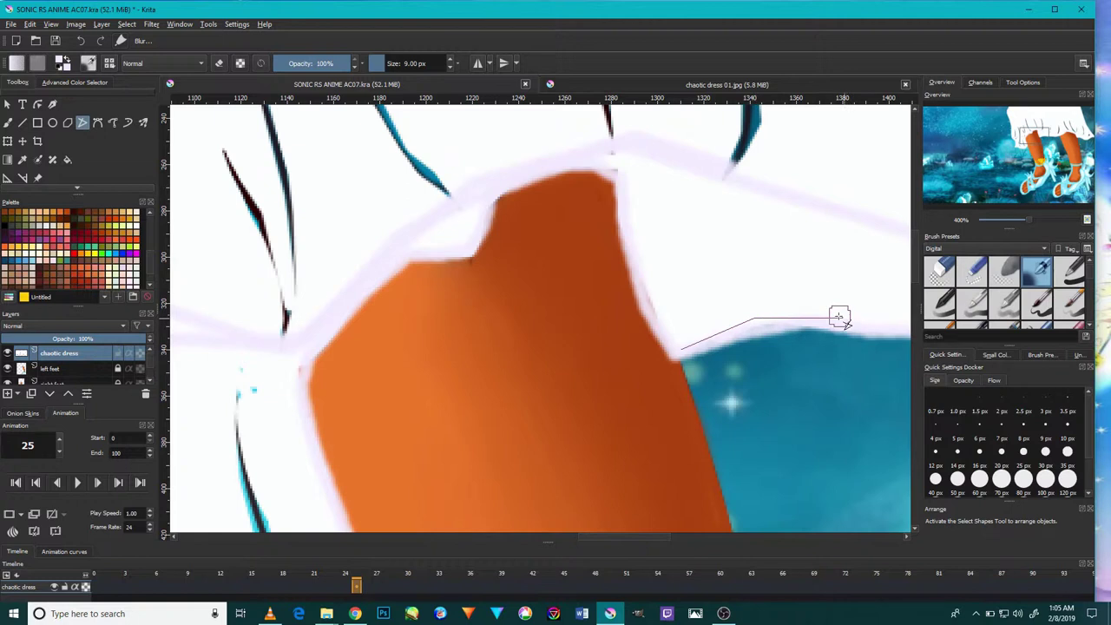
left_click_drag(798, 314, 691, 330)
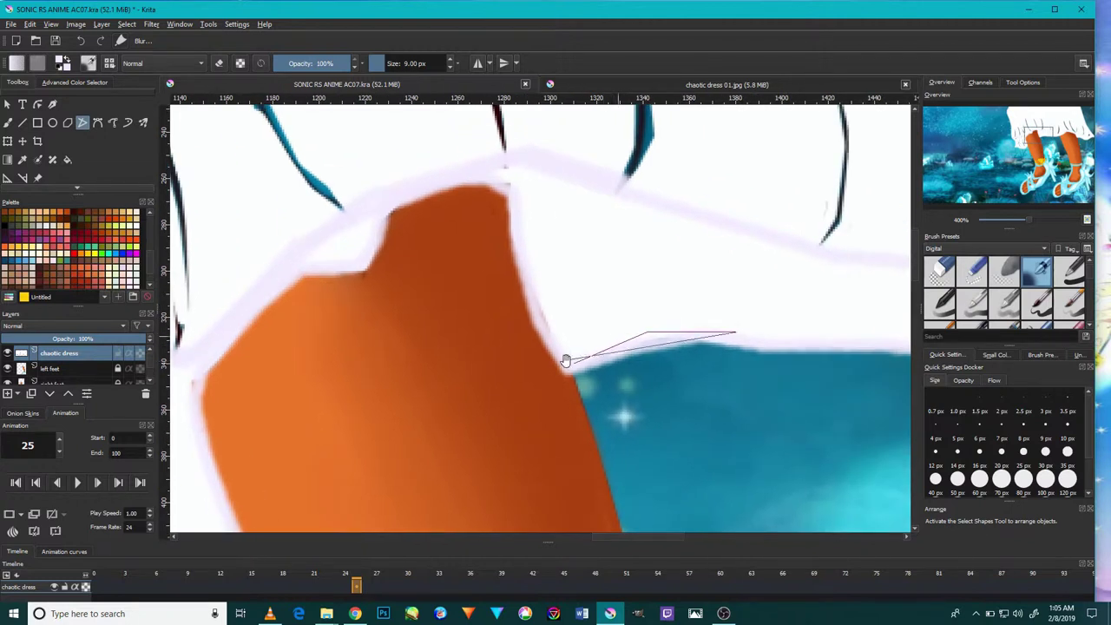
left_click_drag(809, 345, 588, 360)
left_click(800, 342)
left_click_drag(801, 342, 626, 397)
left_click(744, 356)
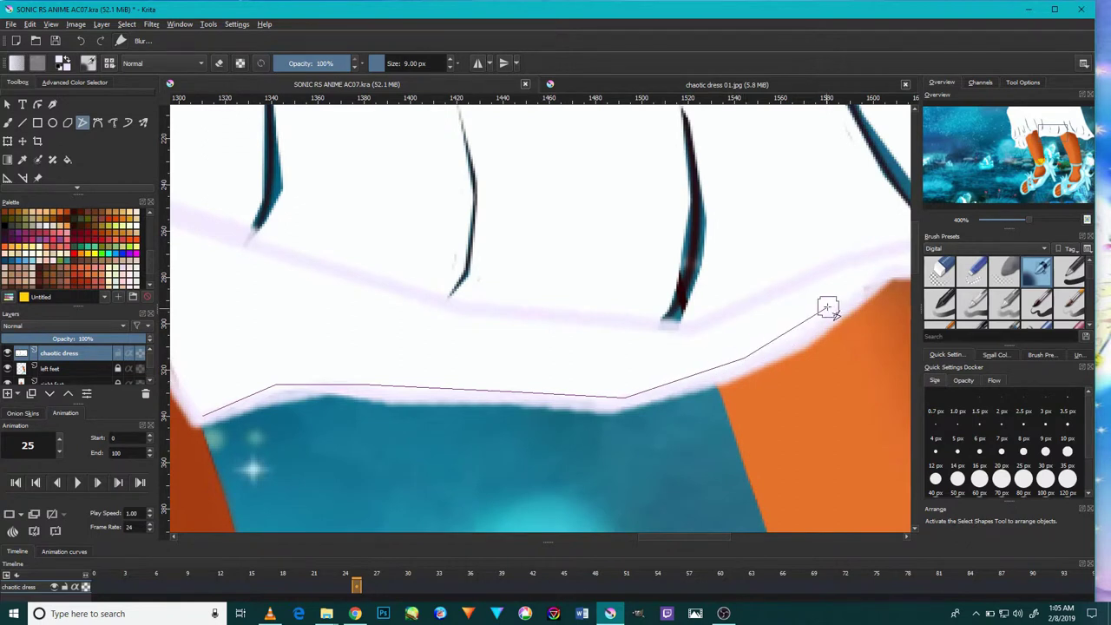
left_click_drag(826, 307, 700, 386)
left_click(755, 353)
left_click(808, 336)
left_click_drag(809, 337, 651, 328)
- Continue the outline down the right side of the dress, then cancel it with Esc
left_click(771, 357)
left_click_drag(820, 379, 736, 342)
left_click(777, 376)
left_click(790, 421)
left_click_drag(807, 436, 689, 395)
left_click(690, 404)
left_click(768, 408)
left_click(846, 445)
left_click_drag(846, 446, 720, 434)
left_click(774, 435)
left_click(833, 422)
left_click_drag(833, 422, 835, 408)
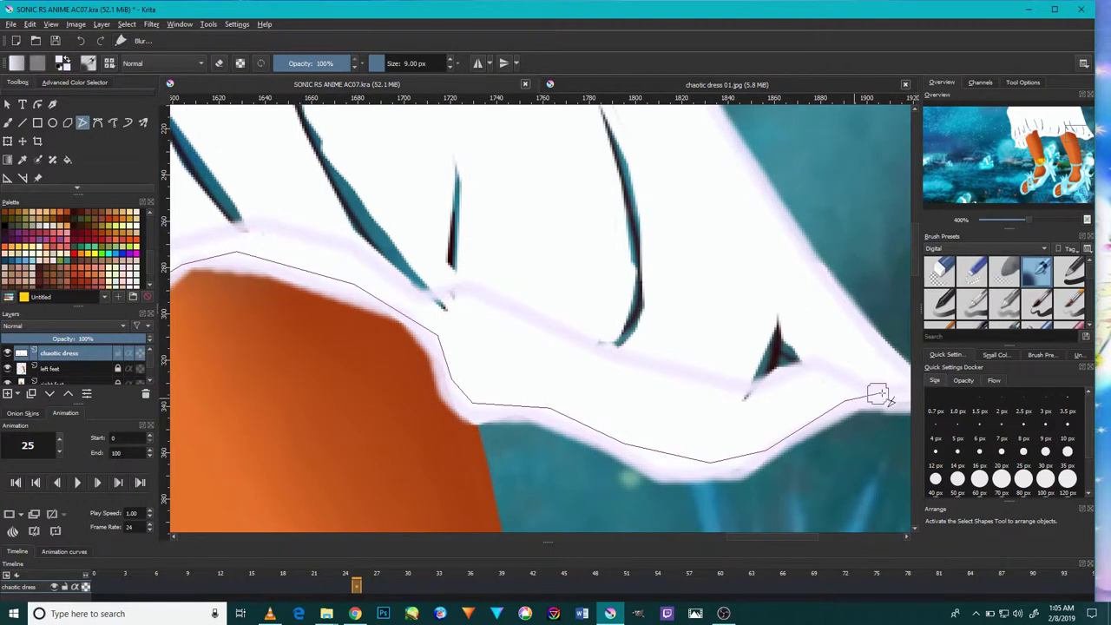
key("Escape")
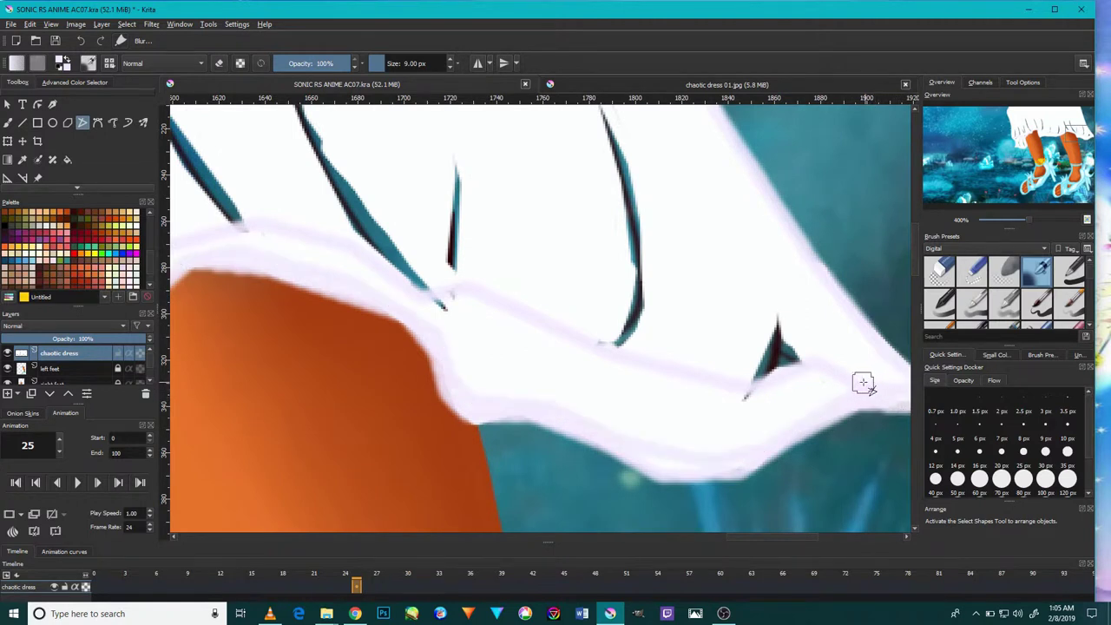
- Restart the hem outline at the right corner and trace it leftward across the hem
left_click(843, 387)
left_click(794, 383)
left_click(740, 401)
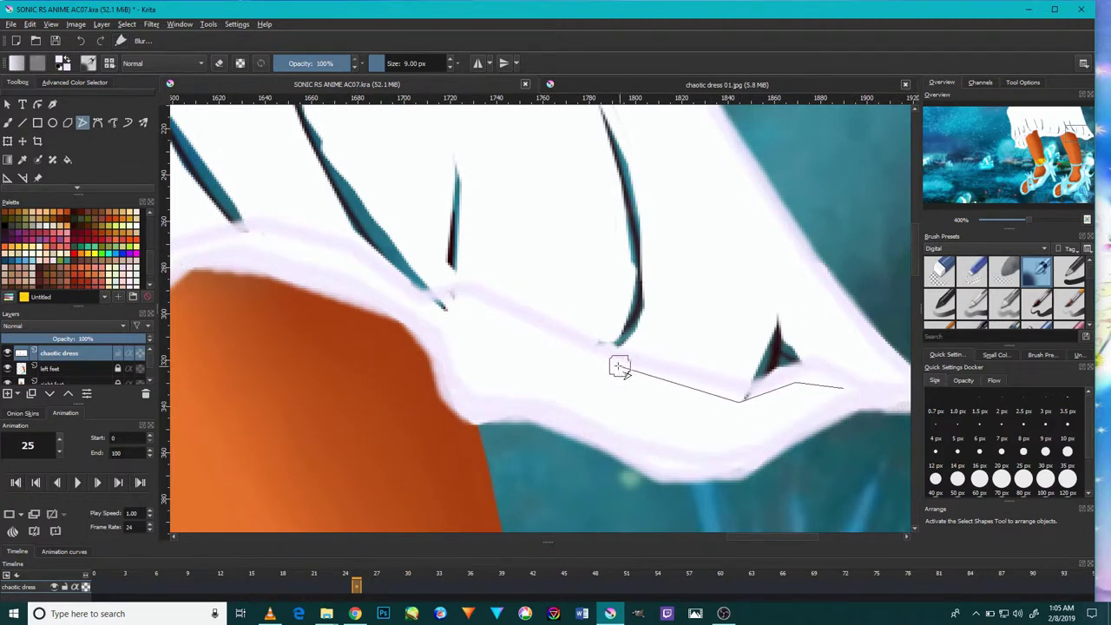
left_click(453, 301)
left_click(419, 305)
left_click(363, 269)
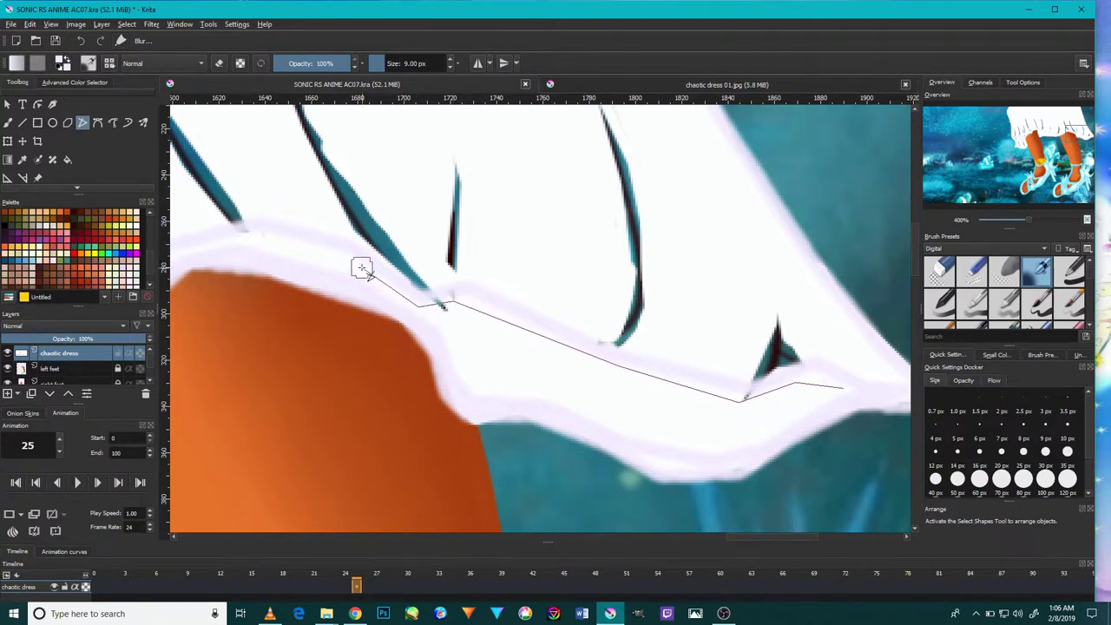
left_click(294, 242)
- Extend the outline along the lower right hem and fill it as a wider lavender band
left_click_drag(300, 248, 521, 328)
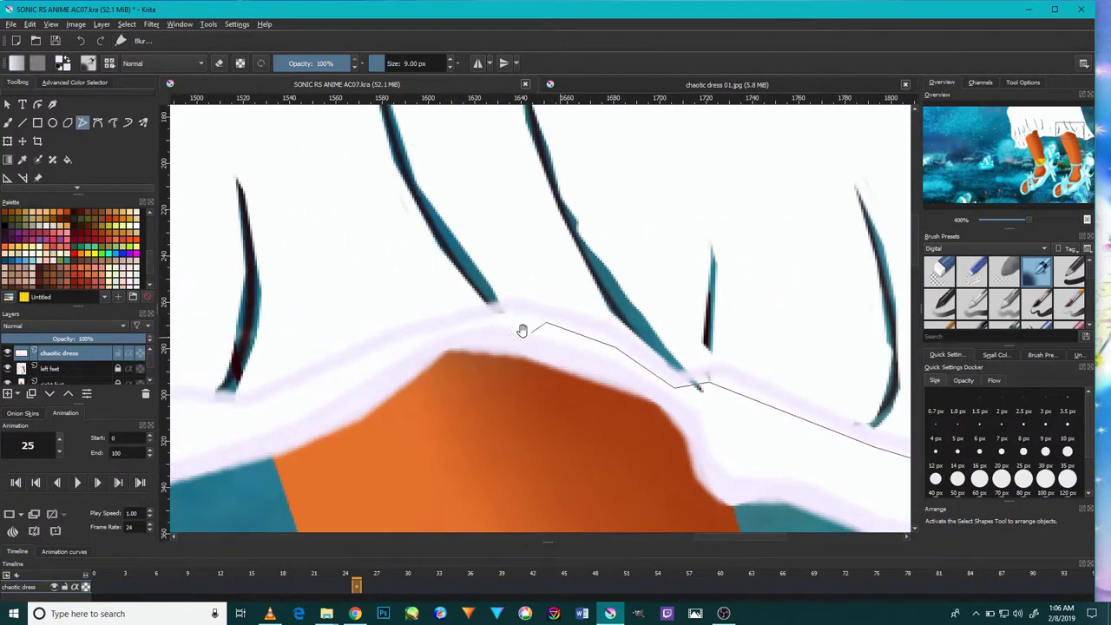
left_click(449, 326)
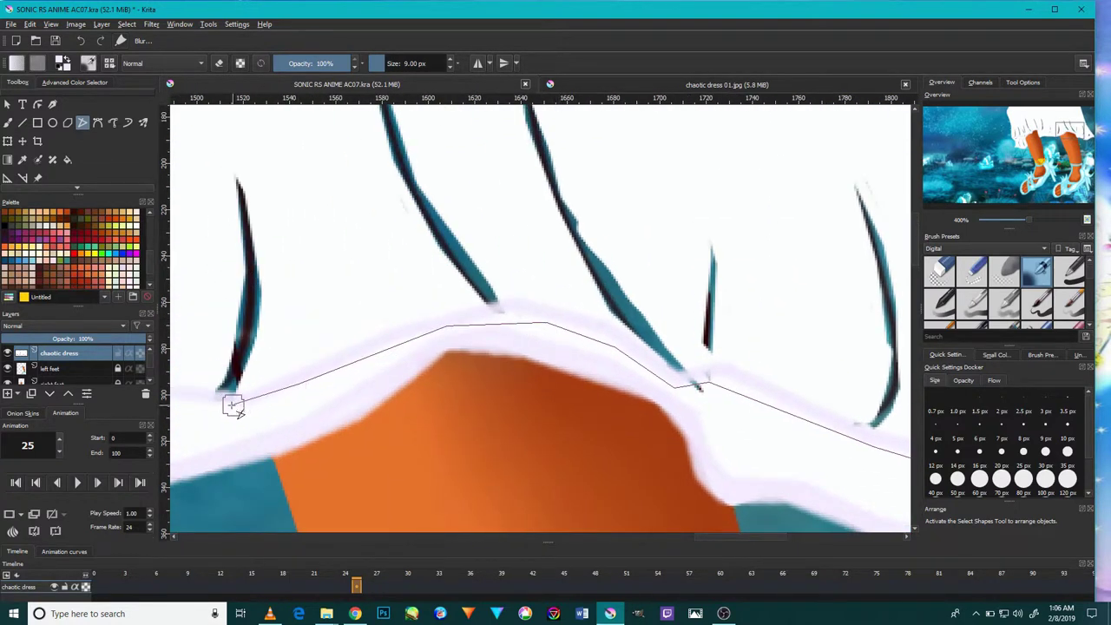
left_click_drag(231, 405, 530, 385)
left_click(528, 379)
left_click(389, 373)
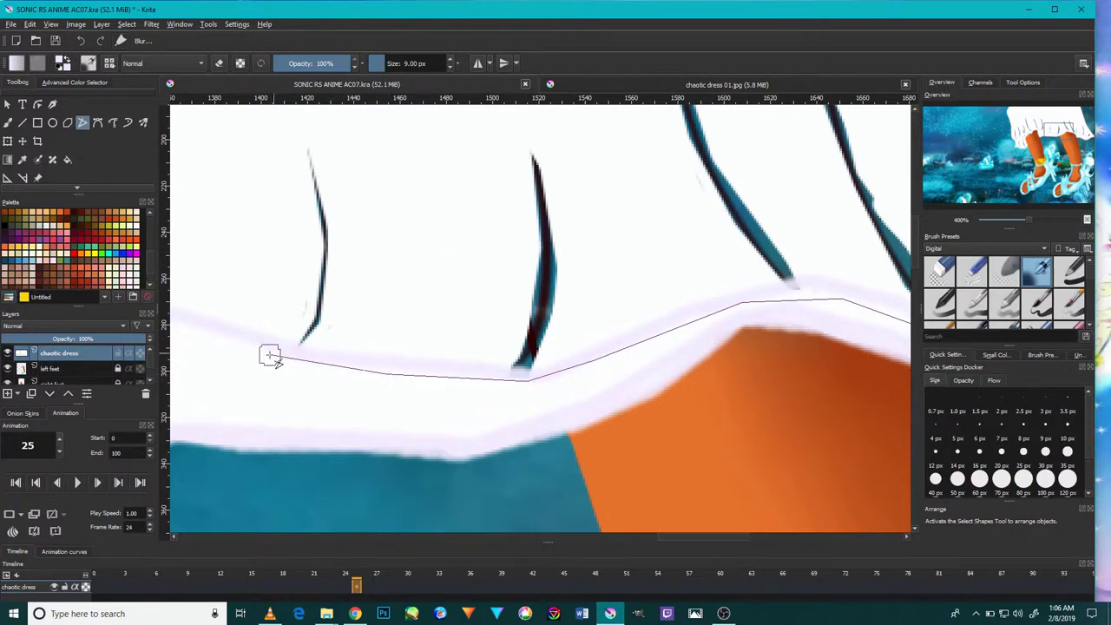
left_click_drag(261, 361, 578, 439)
left_click(574, 427)
left_click(331, 349)
double_click(282, 365)
scroll(302, 397, "down", 4)
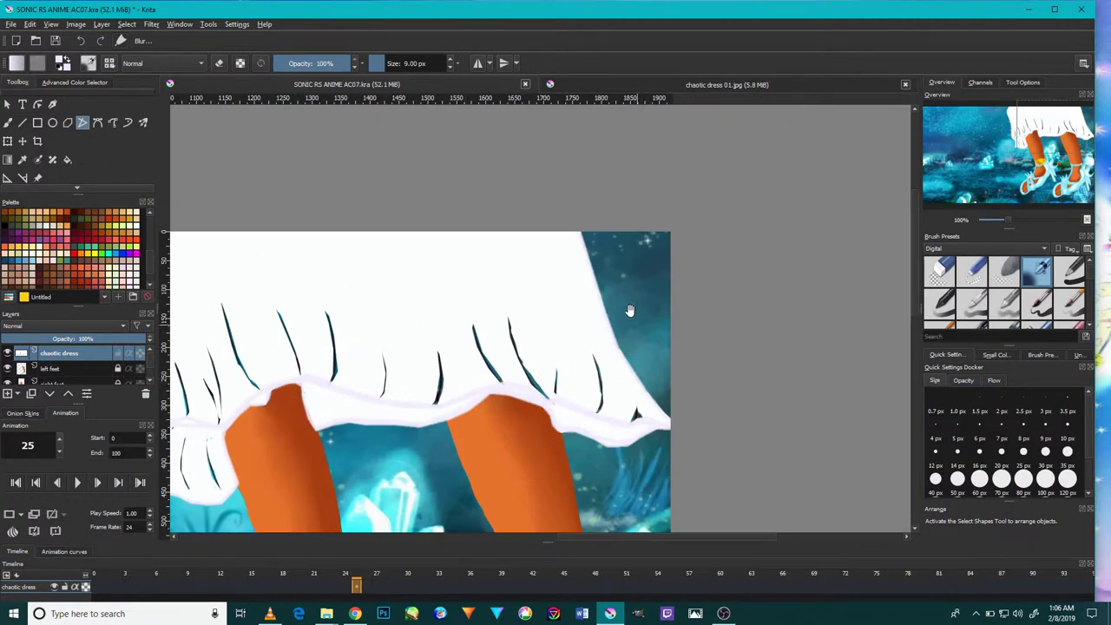
- Fill a thin pale-lavender strip down the dress's right edge
left_click_drag(634, 316, 569, 379)
scroll(523, 351, "up", 2)
scroll(529, 350, "up", 2)
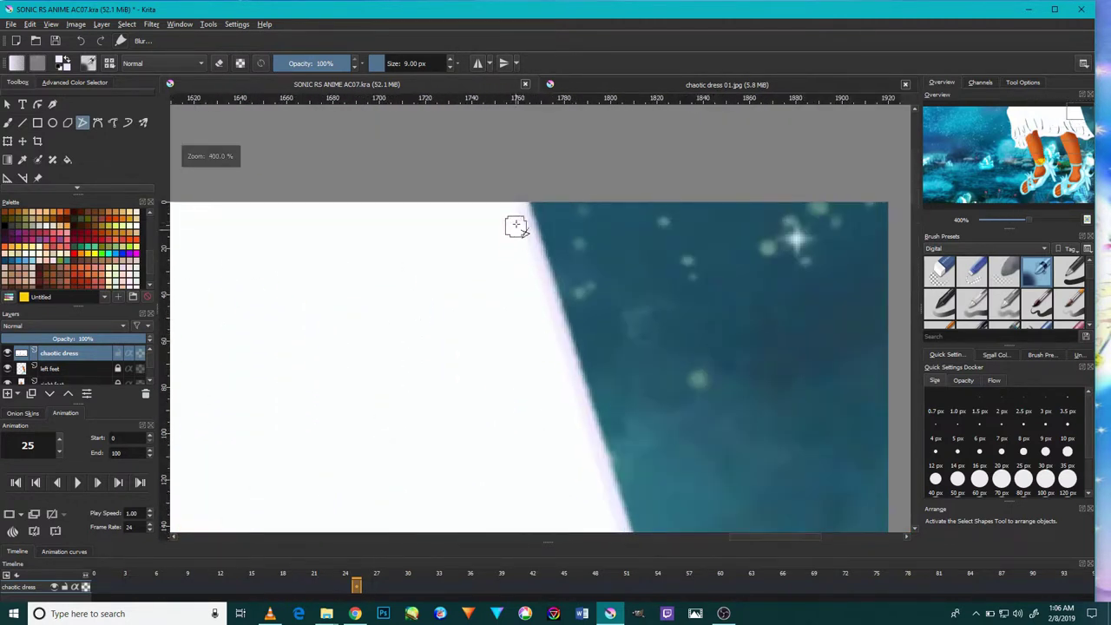
left_click(511, 211)
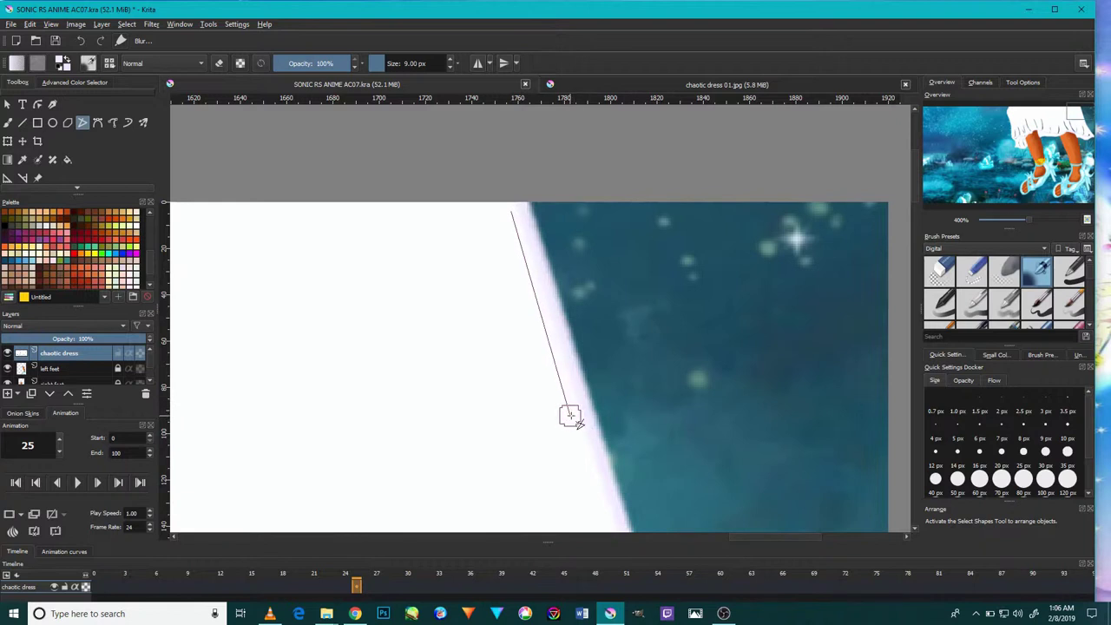
left_click(515, 276)
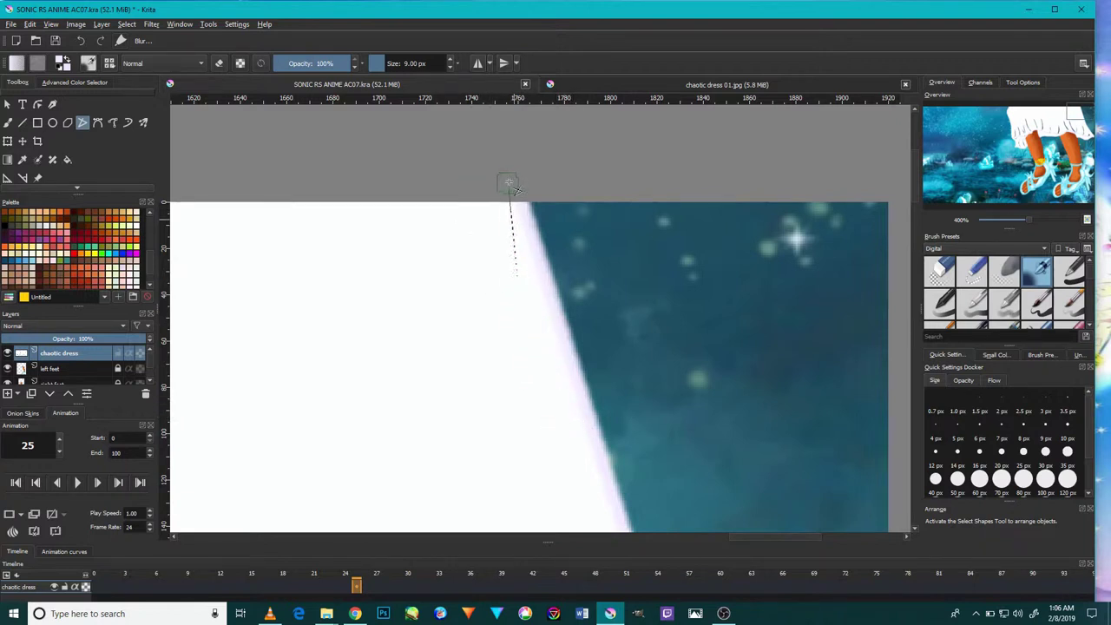
double_click(553, 384)
- Fill a second lavender strip from the right edge along the lower dress edge
left_click(516, 202)
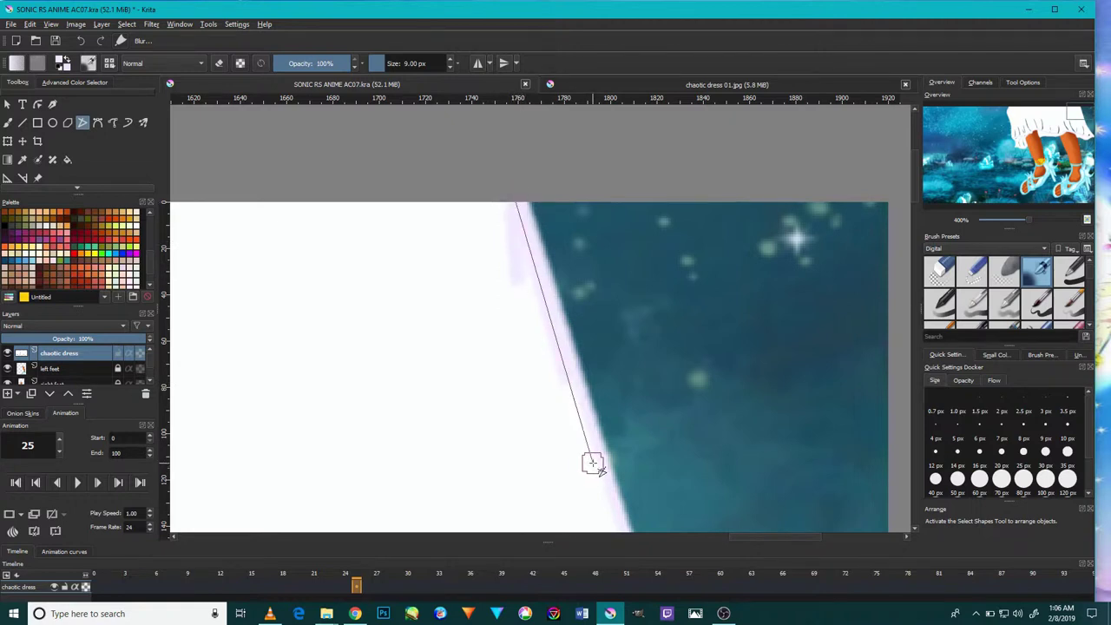
left_click_drag(603, 502, 464, 111)
left_click(516, 255)
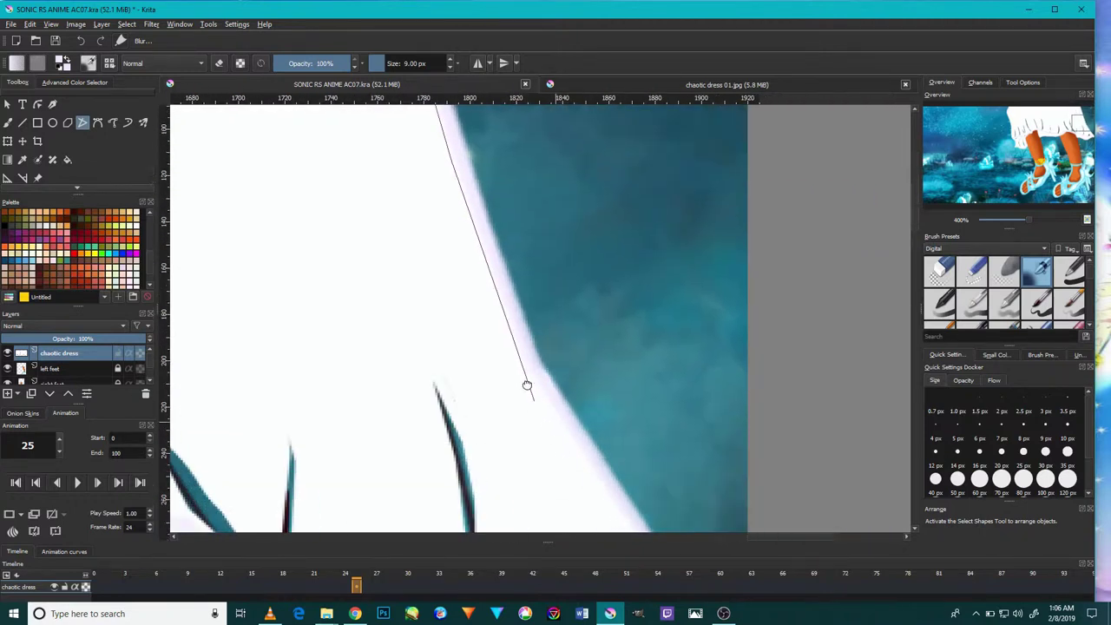
left_click_drag(635, 476, 555, 311)
left_click(624, 399)
left_click(666, 439)
left_click(578, 415)
left_click(519, 415)
double_click(522, 405)
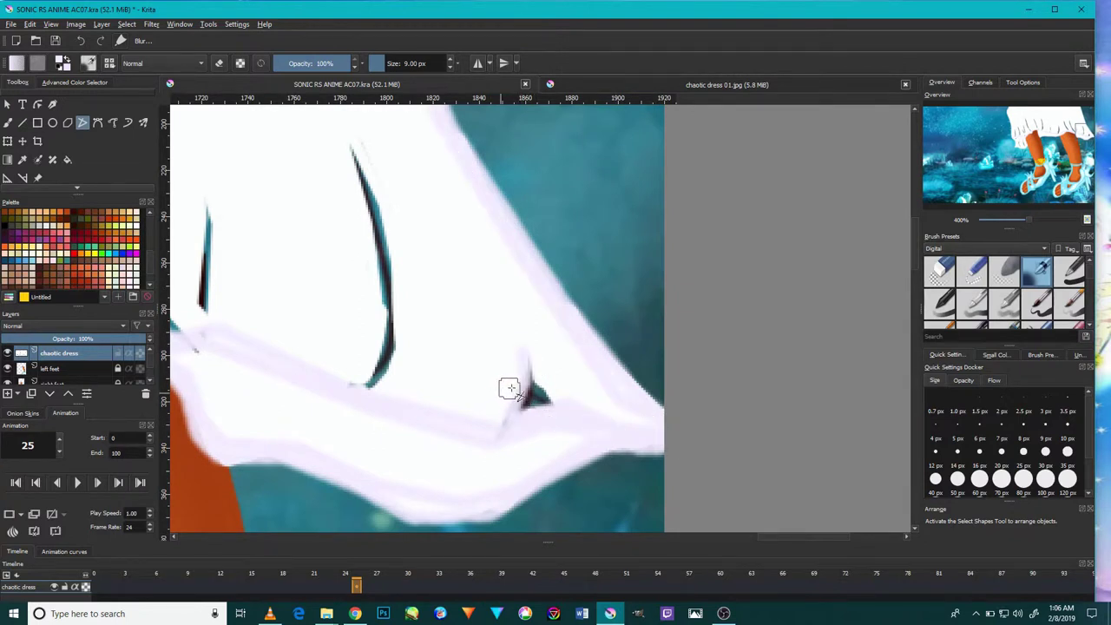
- Trace a lavender strip along the hem to and up the dress's left edge
scroll(486, 389, "down", 5)
scroll(468, 389, "up", 2)
scroll(399, 412, "up", 2)
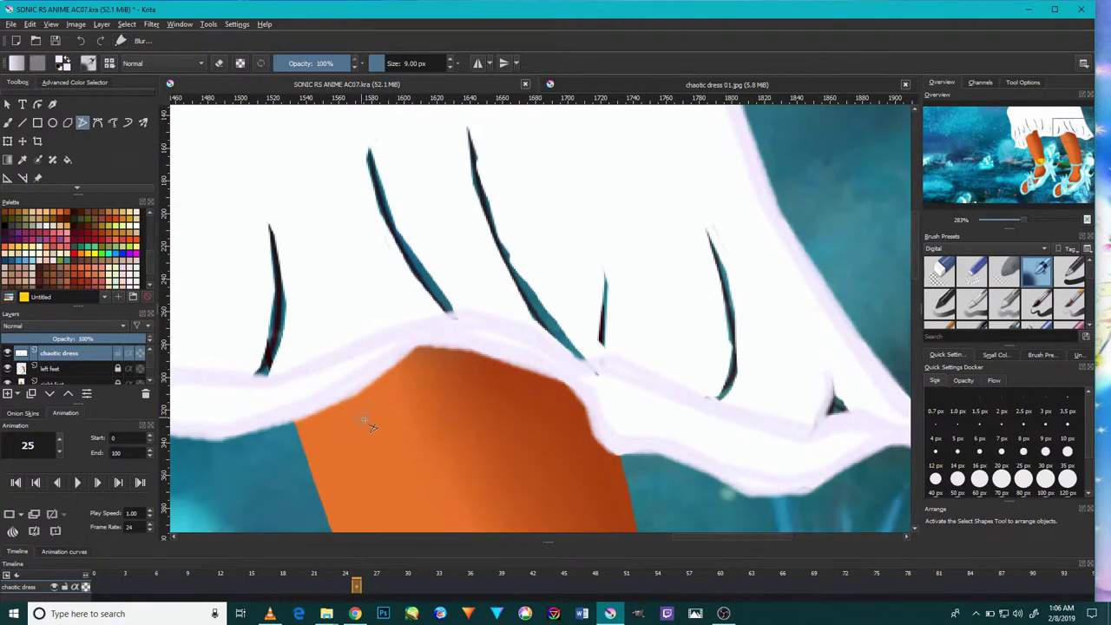
left_click_drag(372, 385, 880, 389)
left_click_drag(538, 404, 557, 399)
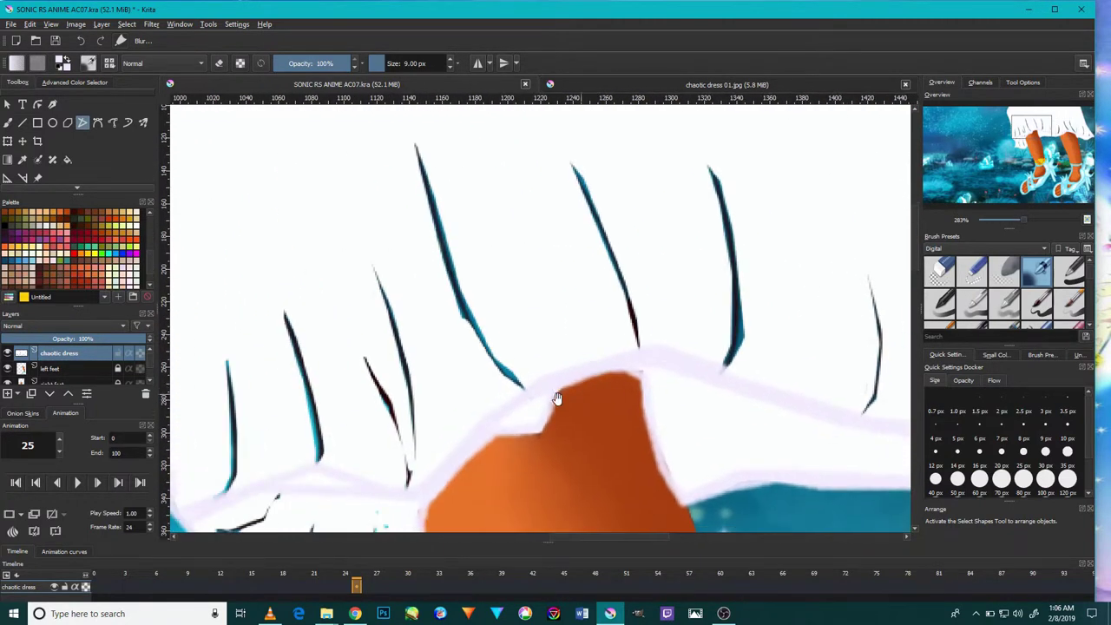
left_click(539, 388)
left_click(405, 487)
left_click(321, 465)
left_click_drag(322, 466, 451, 421)
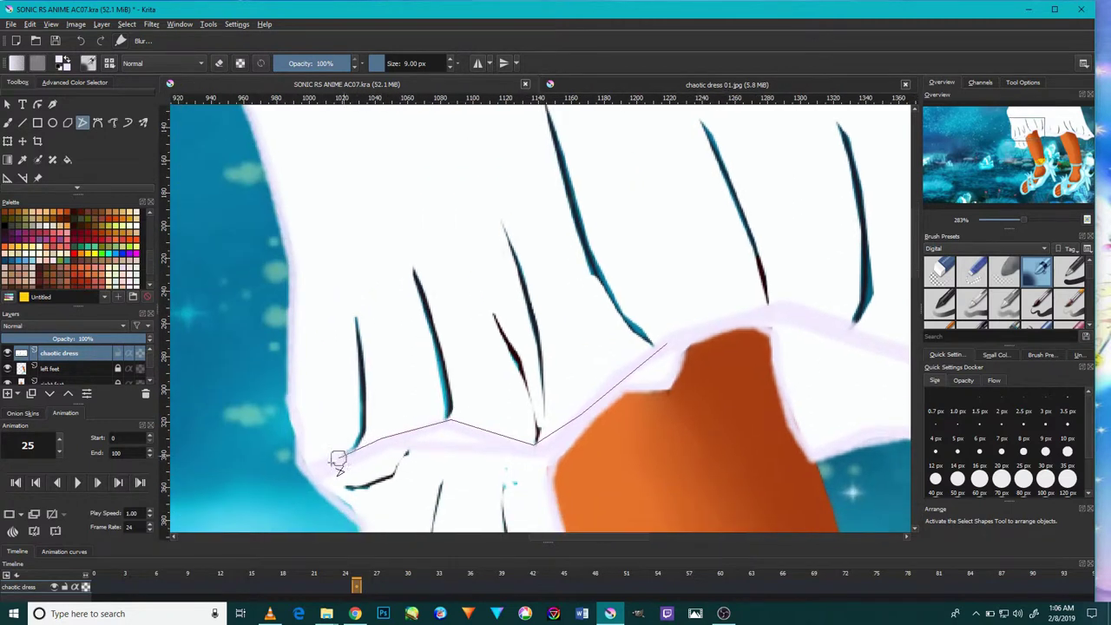
left_click(295, 399)
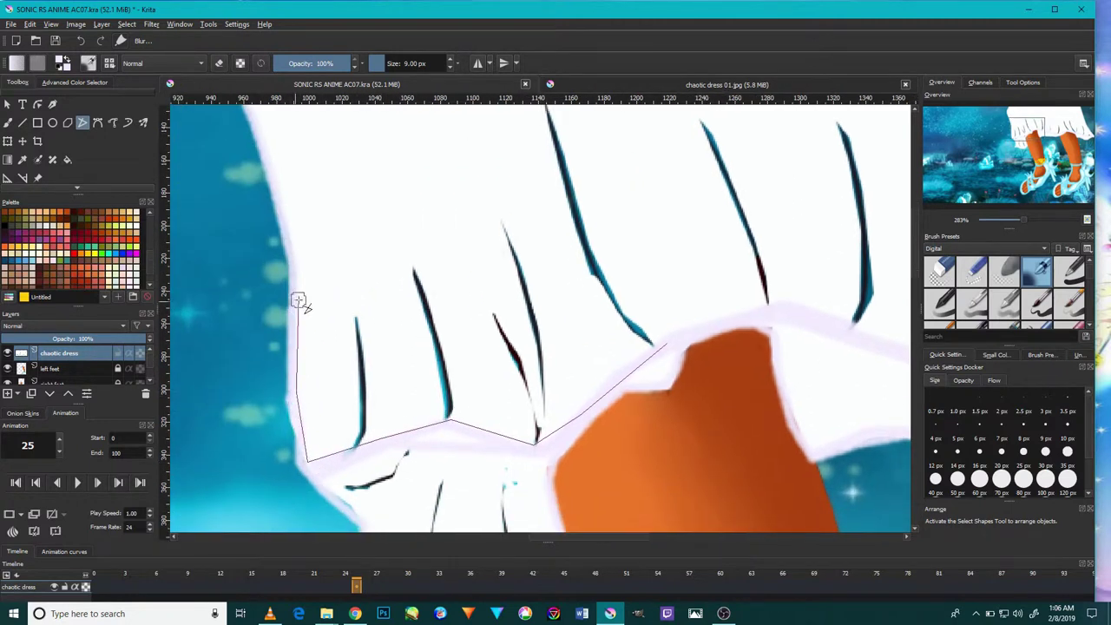
left_click_drag(287, 228, 303, 347)
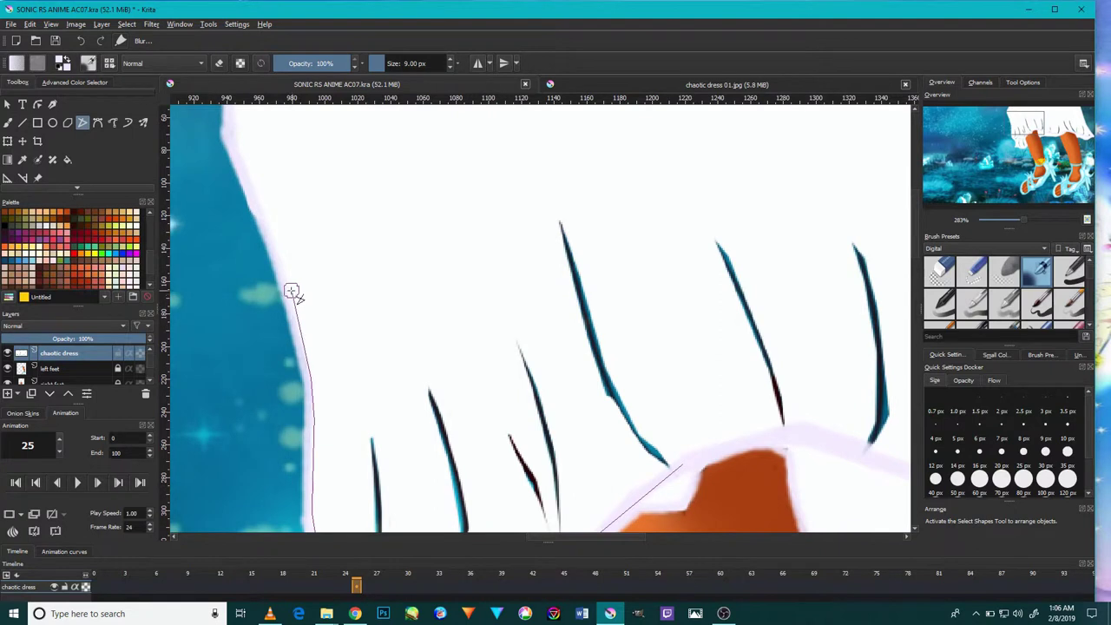
left_click_drag(278, 243, 306, 367)
left_click(261, 219)
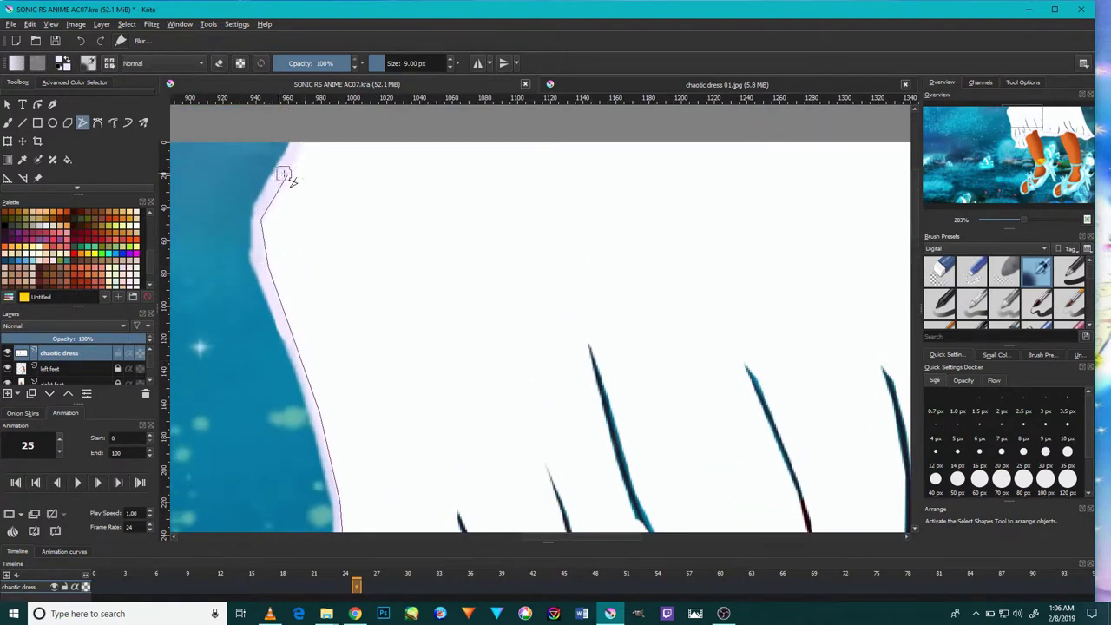
double_click(296, 189)
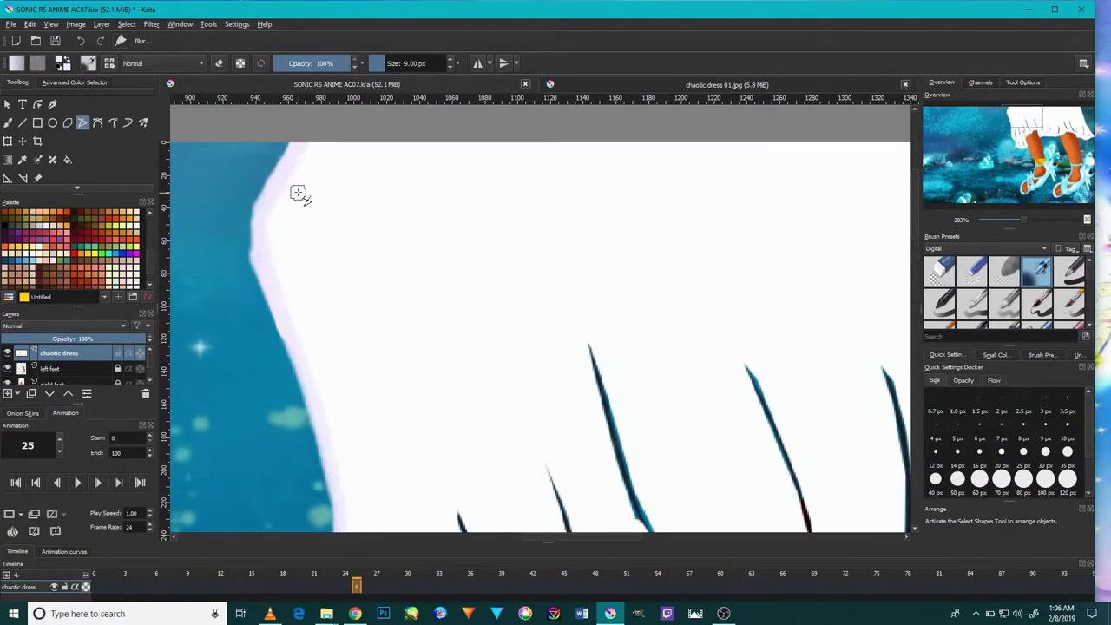
- Outline the lower ruffle flap in lavender, from its left fold up to the orange leg
scroll(458, 450, "down", 10)
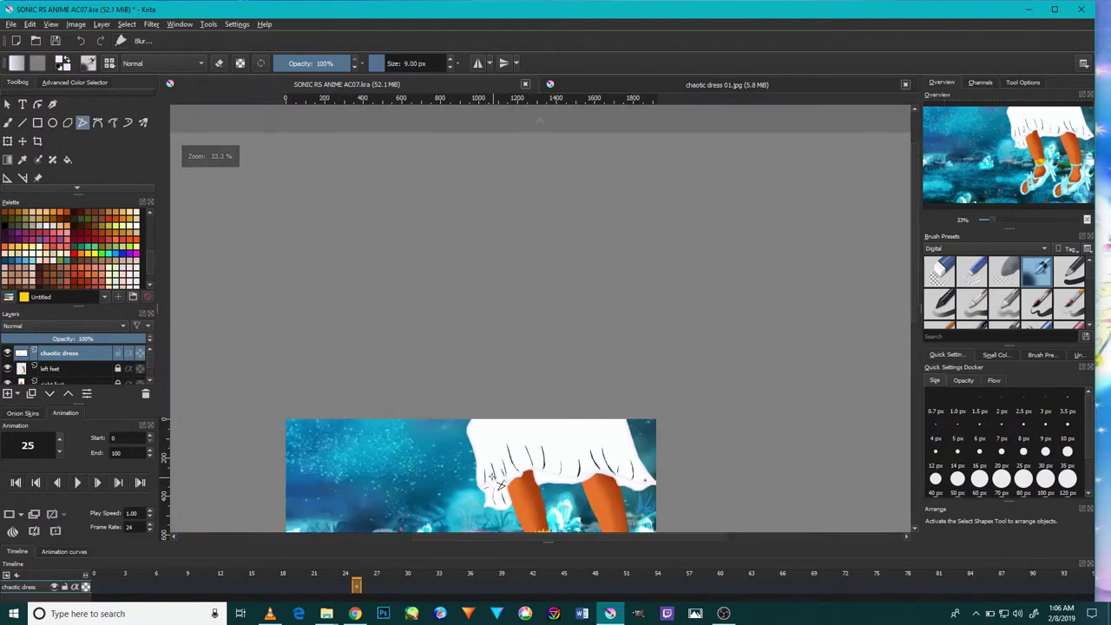
scroll(500, 482, "up", 3)
scroll(499, 482, "up", 3)
scroll(521, 473, "up", 4)
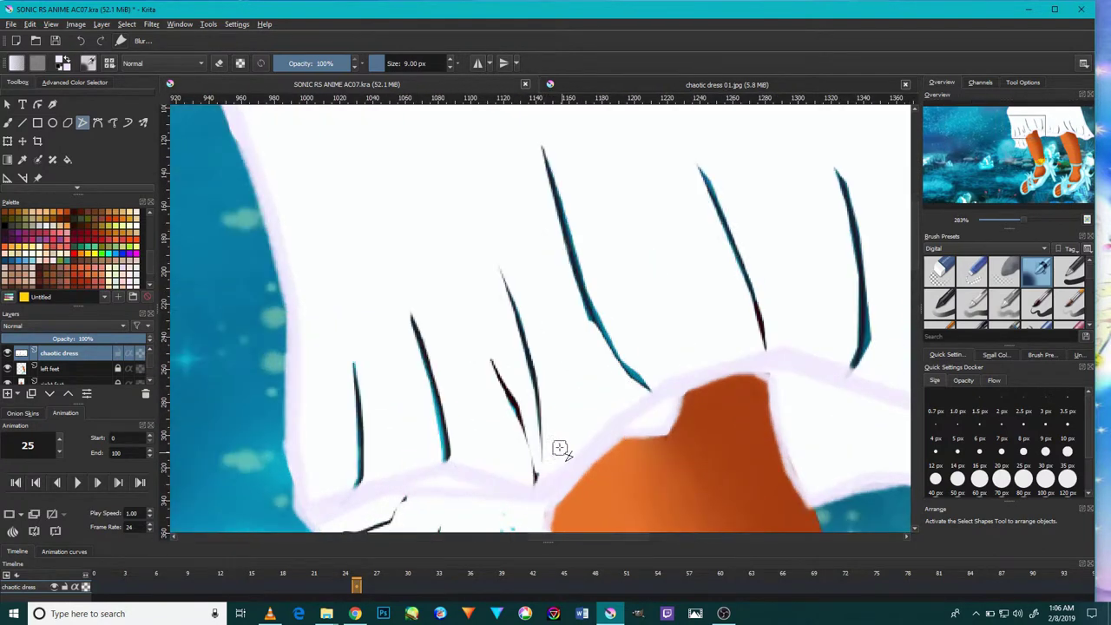
mouse_move(540, 434)
left_mouse_down()
mouse_move(566, 318)
mouse_move(566, 392)
mouse_move(486, 356)
left_mouse_up()
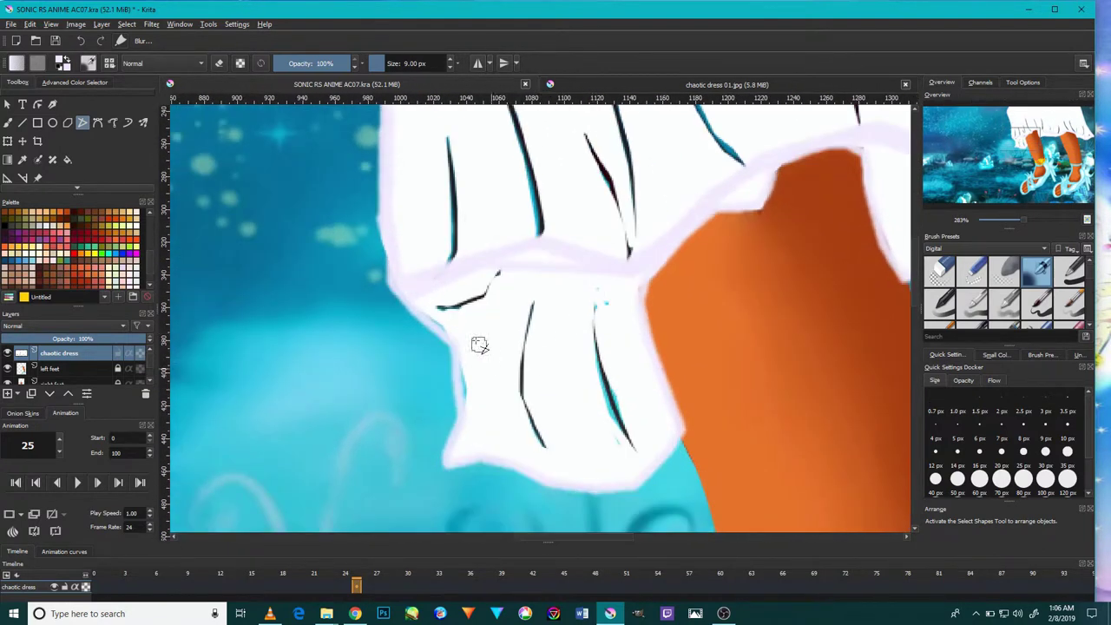
left_click(453, 332)
left_click(470, 388)
left_click(451, 457)
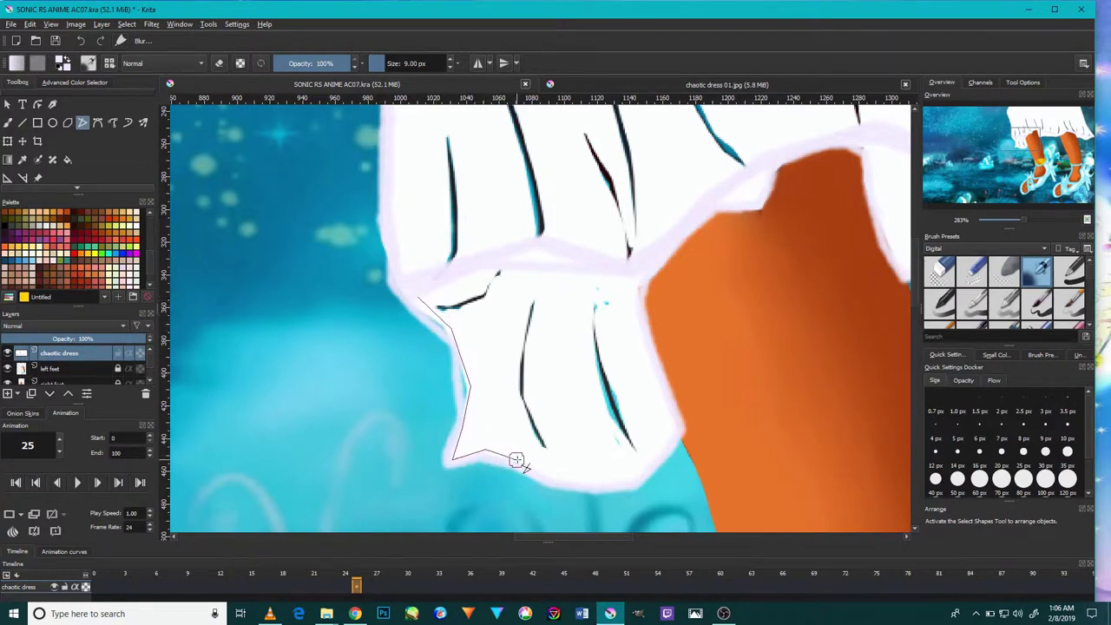
left_click(563, 483)
left_click(624, 479)
left_click(671, 424)
left_click(630, 301)
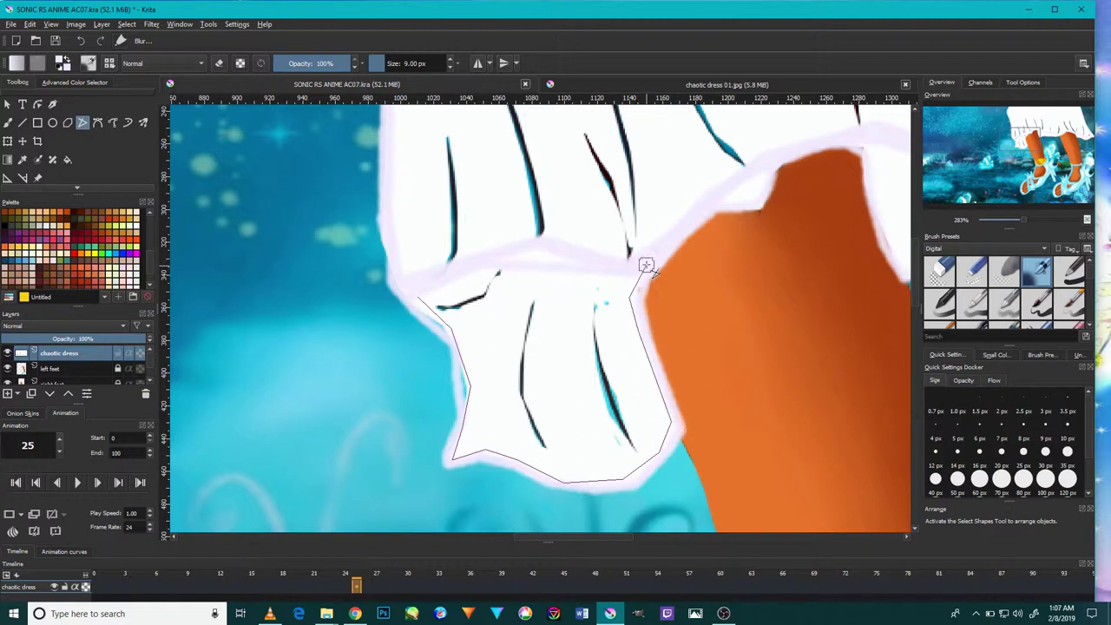
double_click(638, 306)
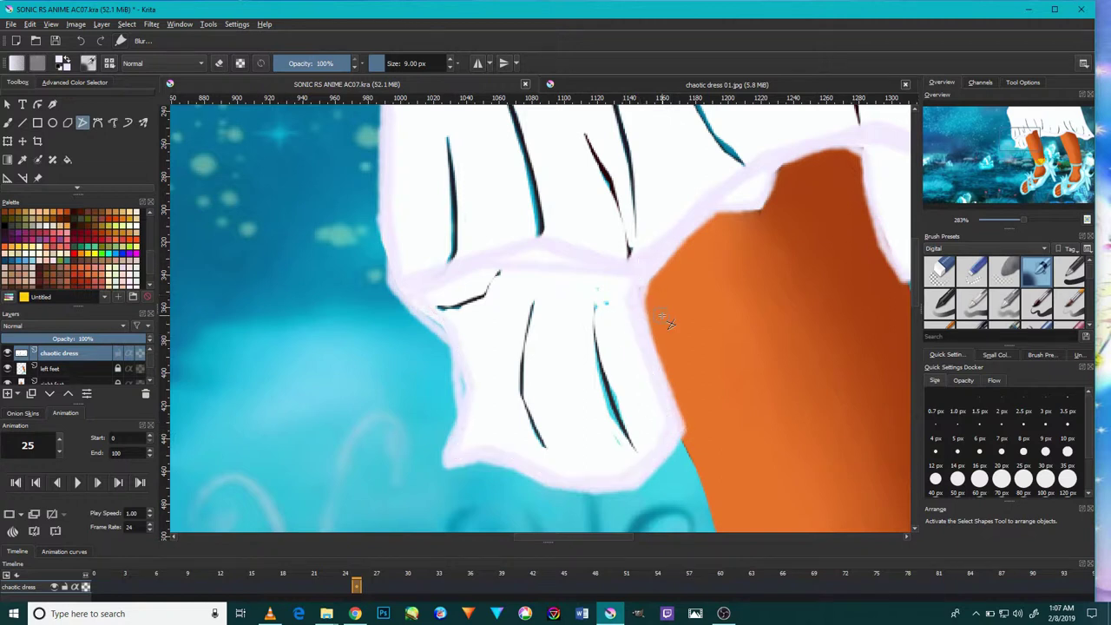
- Zoom to the hem above the legs and stroke along the orange leg's edge
scroll(669, 324, "down", 4)
scroll(789, 251, "up", 4)
scroll(789, 251, "down", 2)
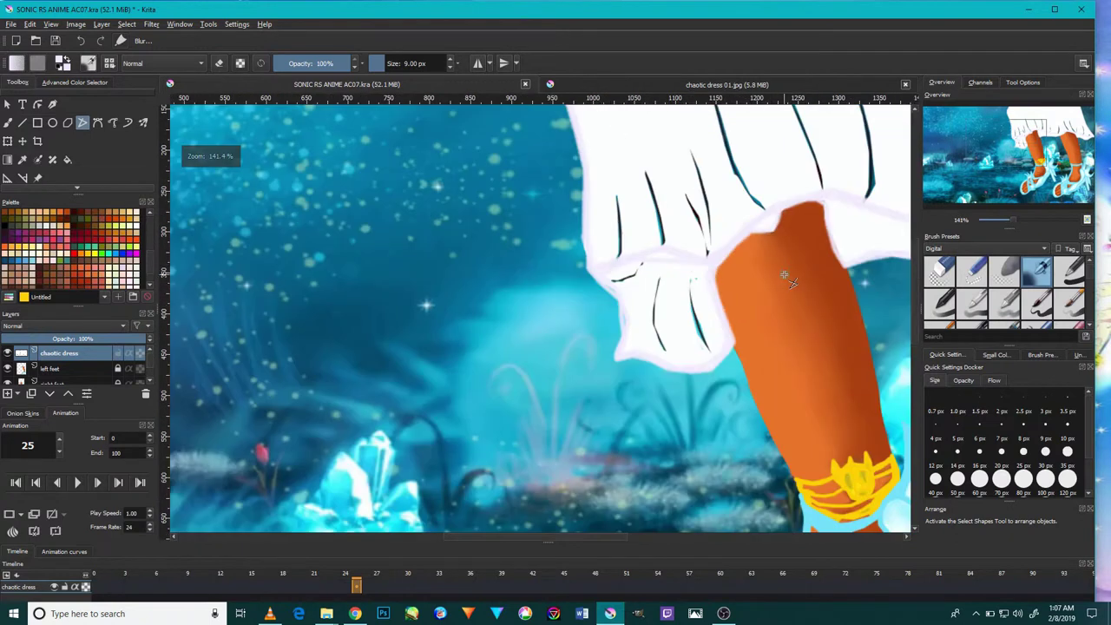
left_click_drag(779, 258, 666, 401)
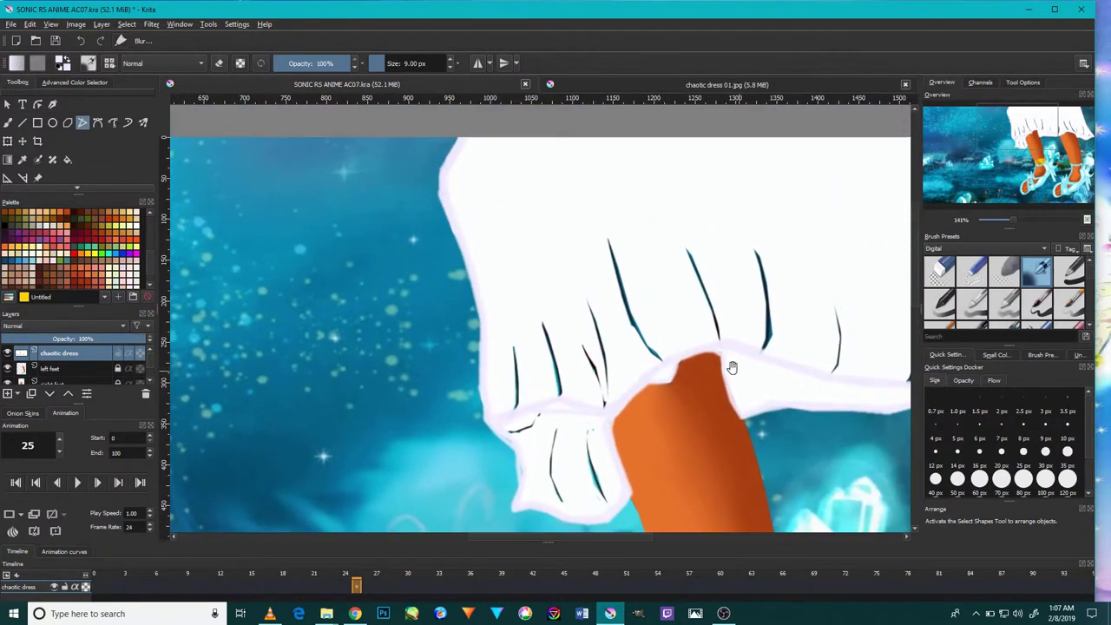
left_click_drag(735, 370, 576, 402)
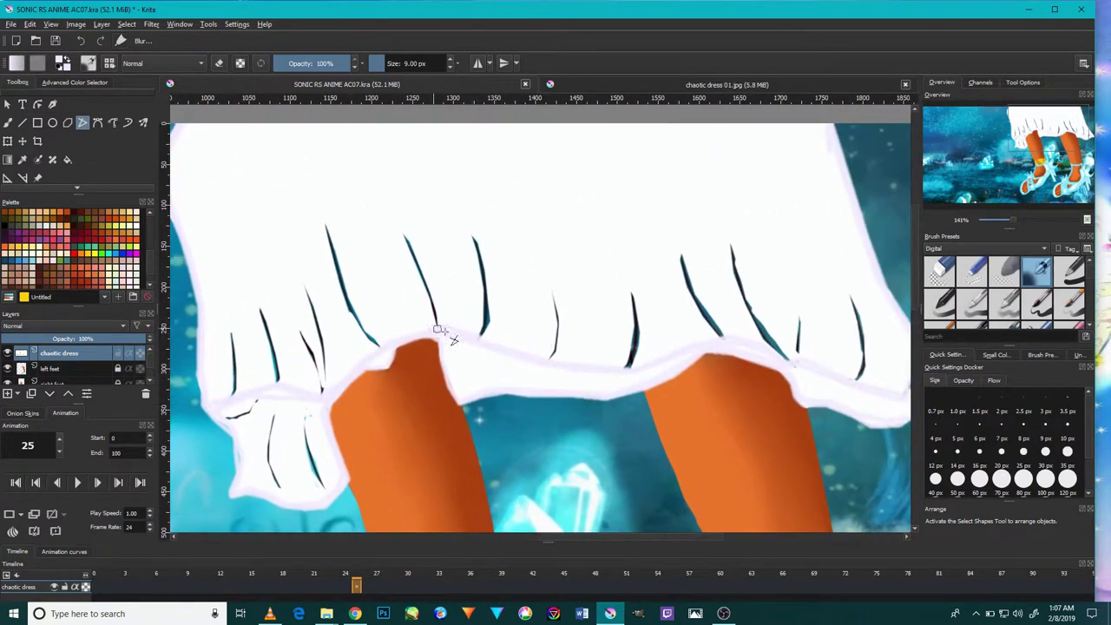
scroll(431, 327, "up", 1)
scroll(464, 377, "up", 3)
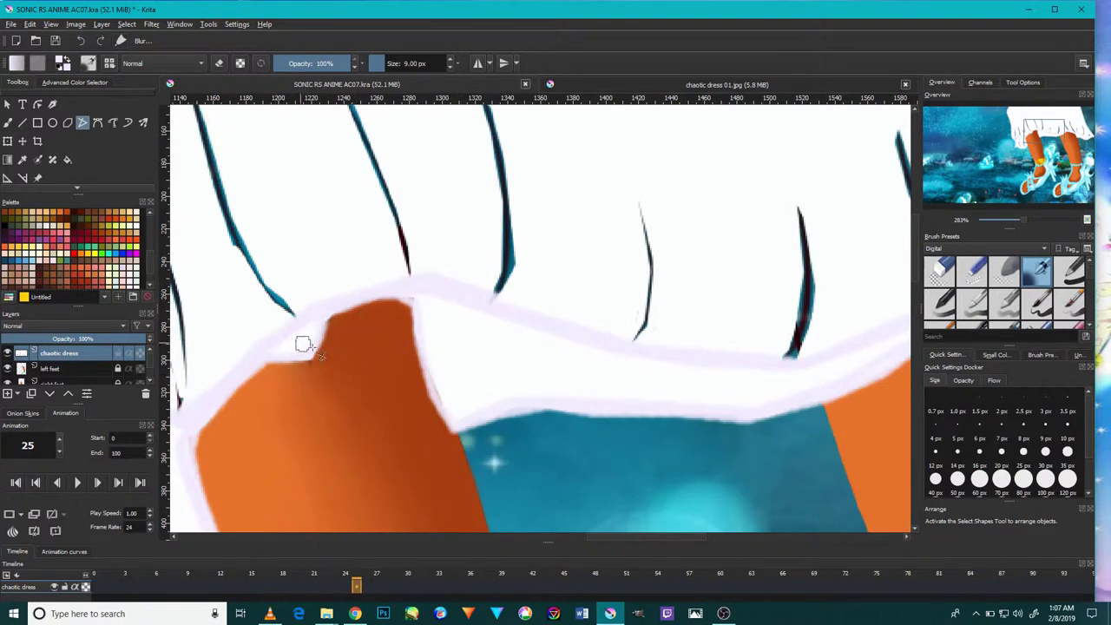
left_click_drag(432, 328, 444, 393)
- Fill a pale-lavender band along the inner hem edge from the left leg to the right leg
left_click(456, 413)
left_click(512, 396)
left_click(675, 400)
left_click(831, 391)
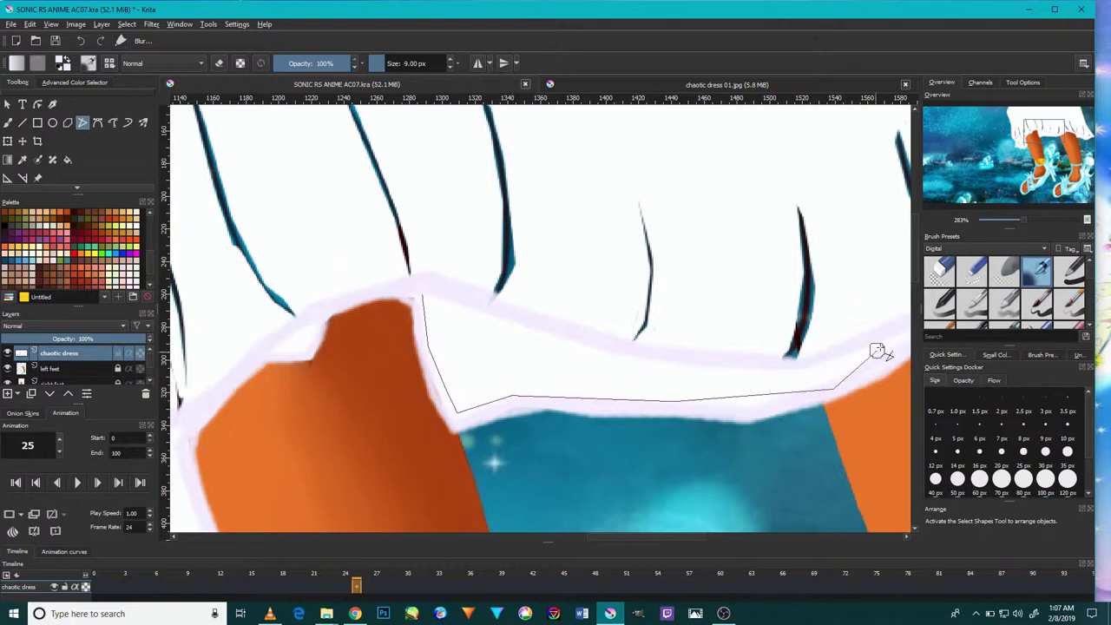
double_click(860, 369)
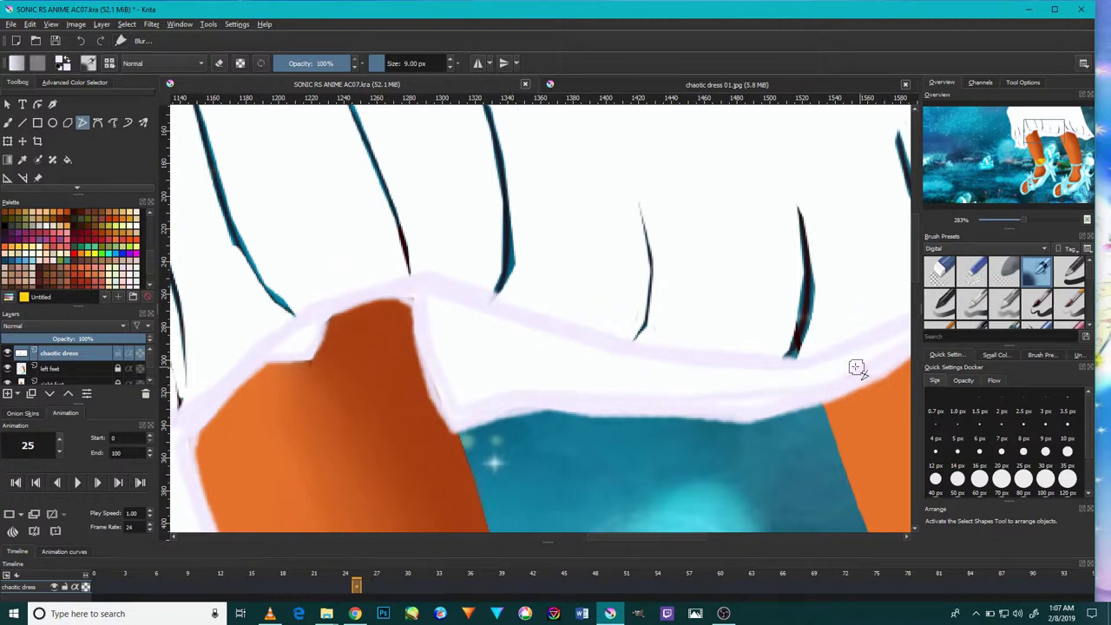
scroll(838, 379, "down", 3)
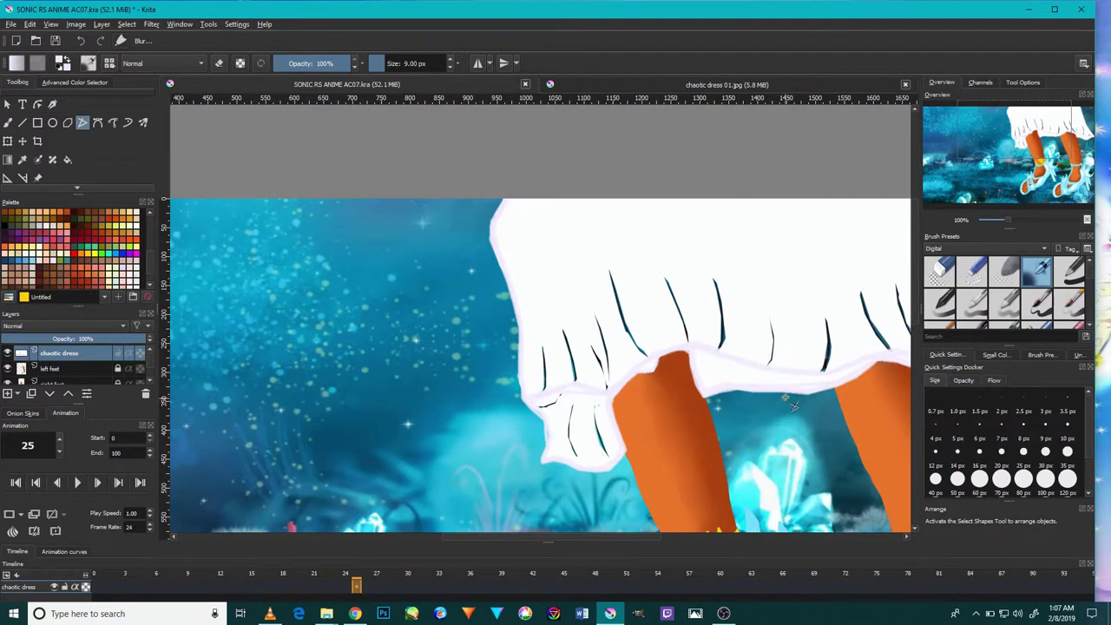
mouse_move(808, 377)
left_mouse_down()
mouse_move(625, 435)
mouse_move(573, 422)
left_mouse_up()
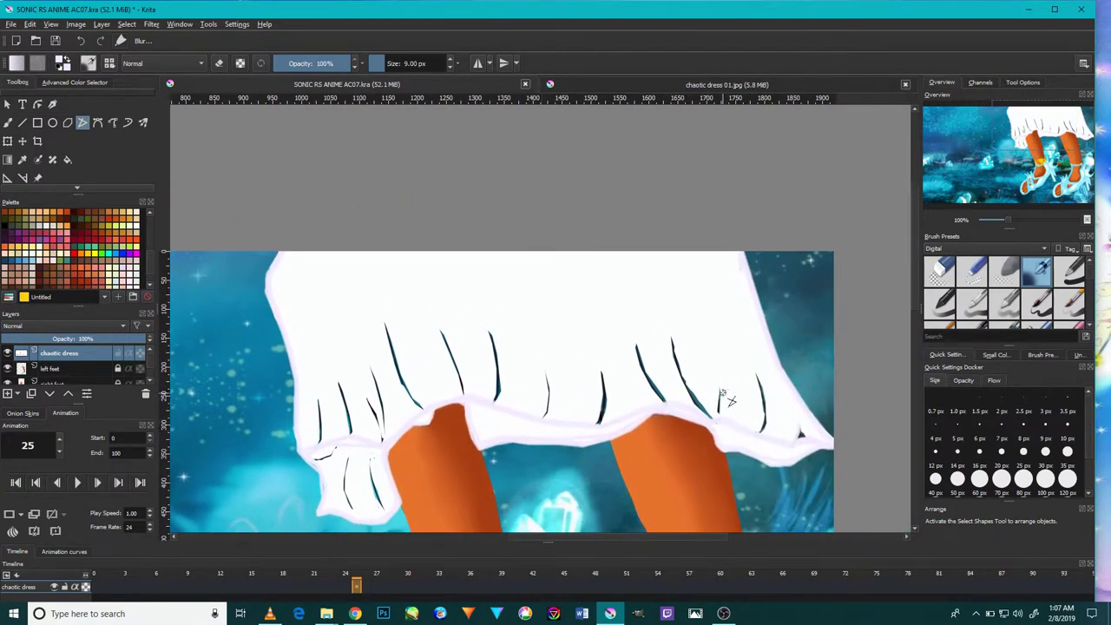
left_click(709, 86)
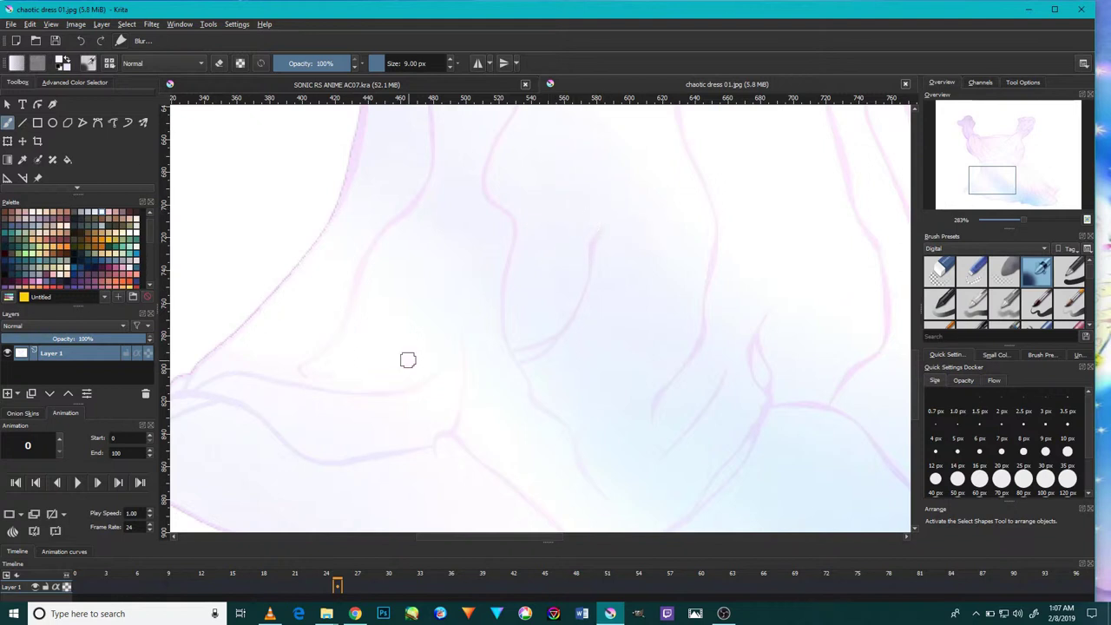
scroll(549, 424, "down", 5)
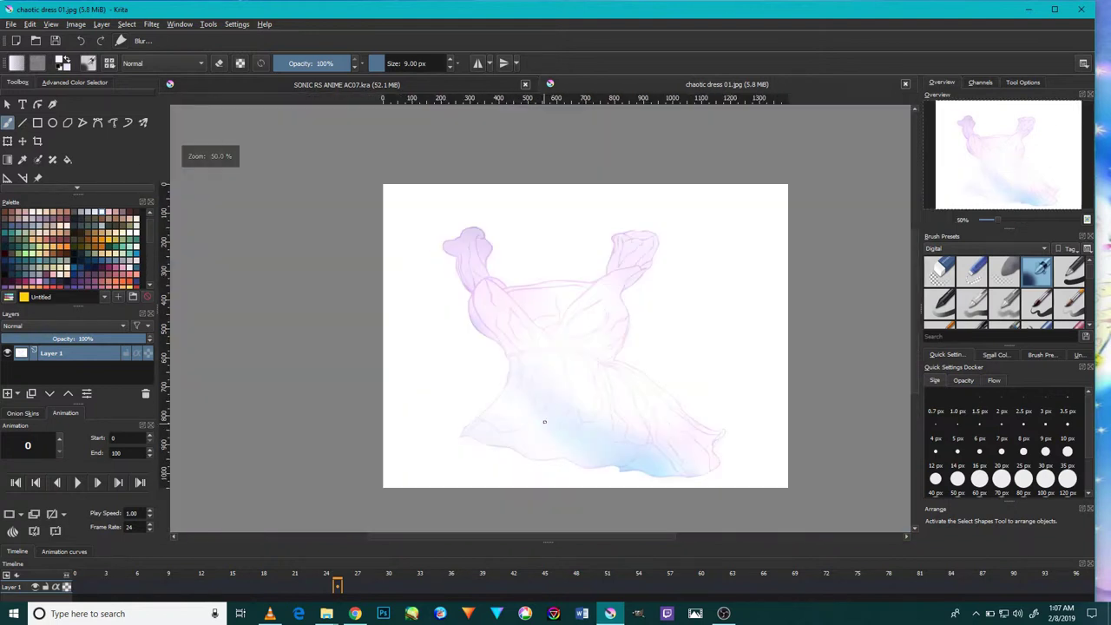
scroll(405, 399, "up", 3)
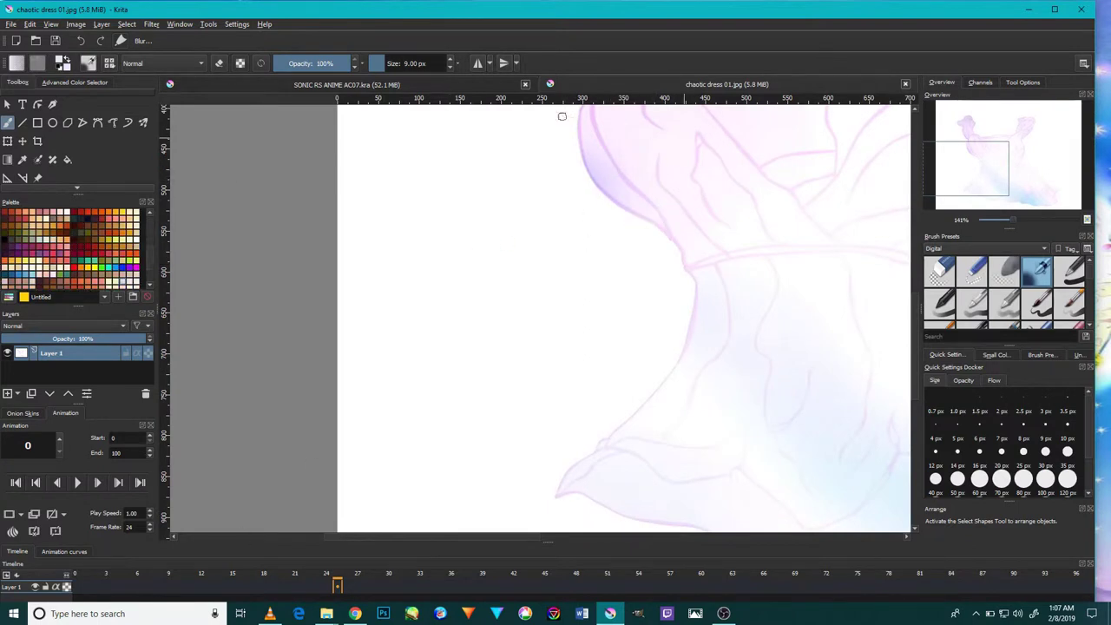
left_click(434, 86)
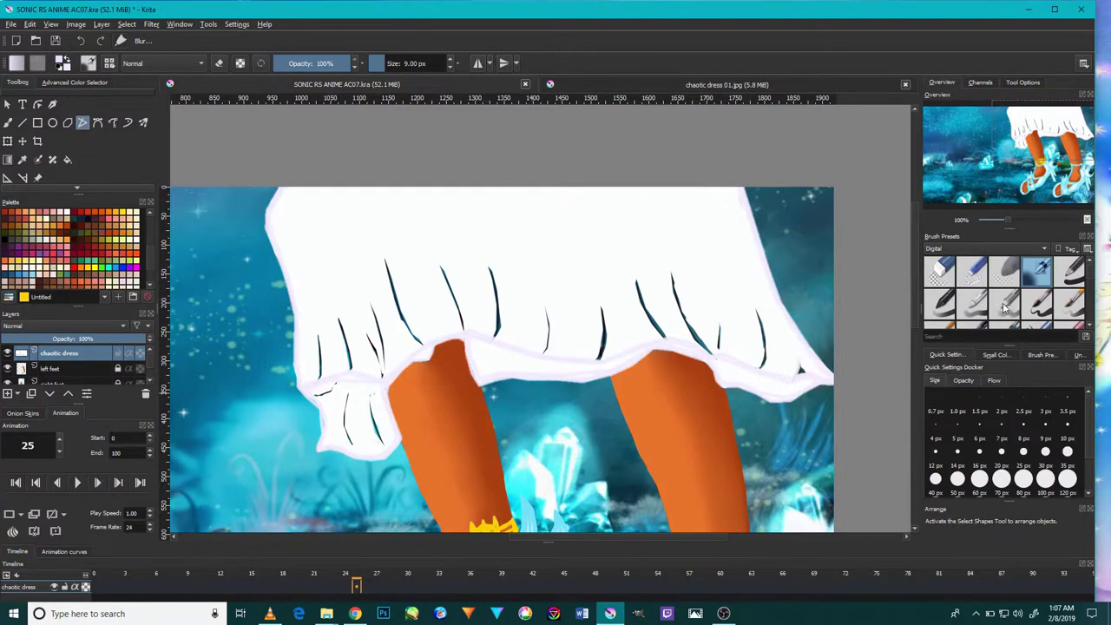
- Undo the last dark fold stroke at the hem's right end
scroll(838, 382, "up", 1, "ctrl")
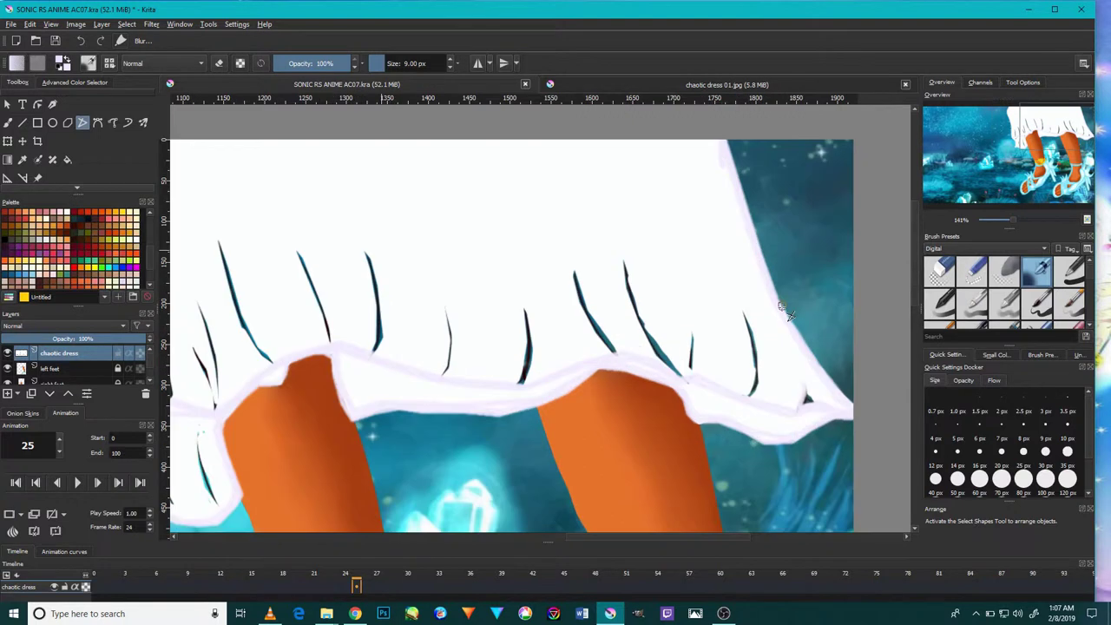
scroll(838, 382, "up", 1, "ctrl")
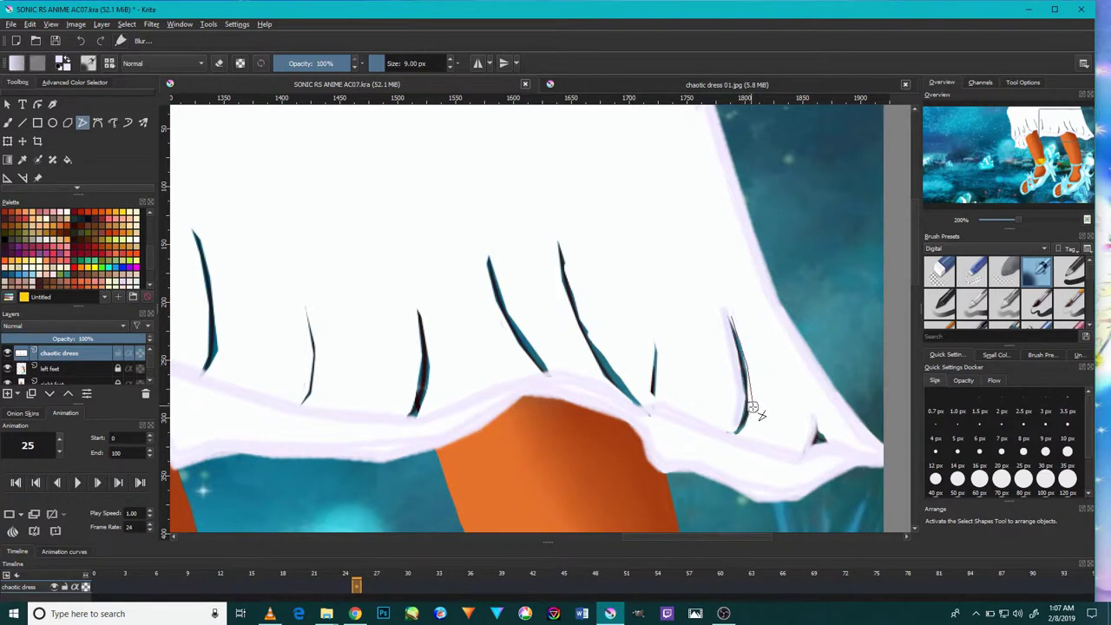
key("ctrl+z")
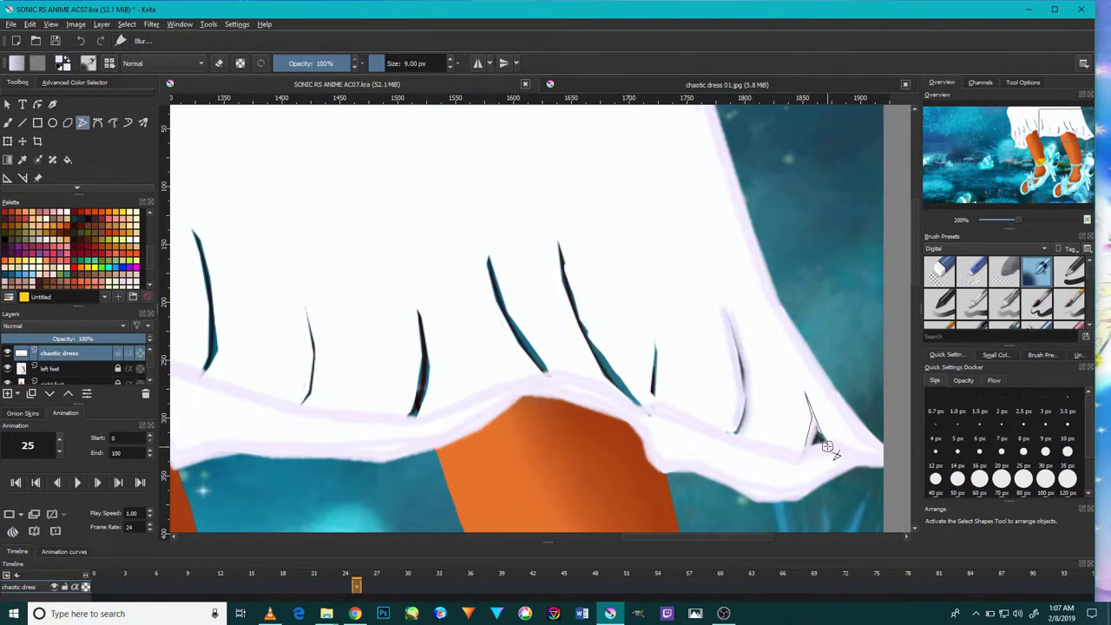
left_click_drag(635, 369, 641, 388)
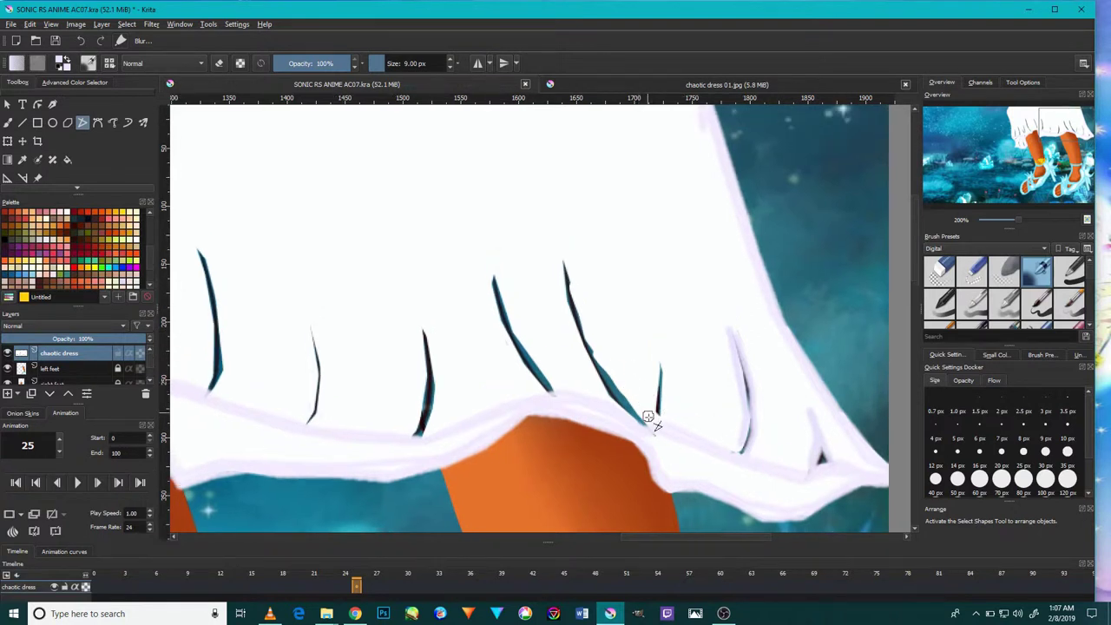
- Trim three dark fold lines at the hem's right end by covering their excess with white
left_click_drag(666, 375, 663, 422)
left_click_drag(642, 424, 585, 351)
left_click_drag(570, 267, 596, 343)
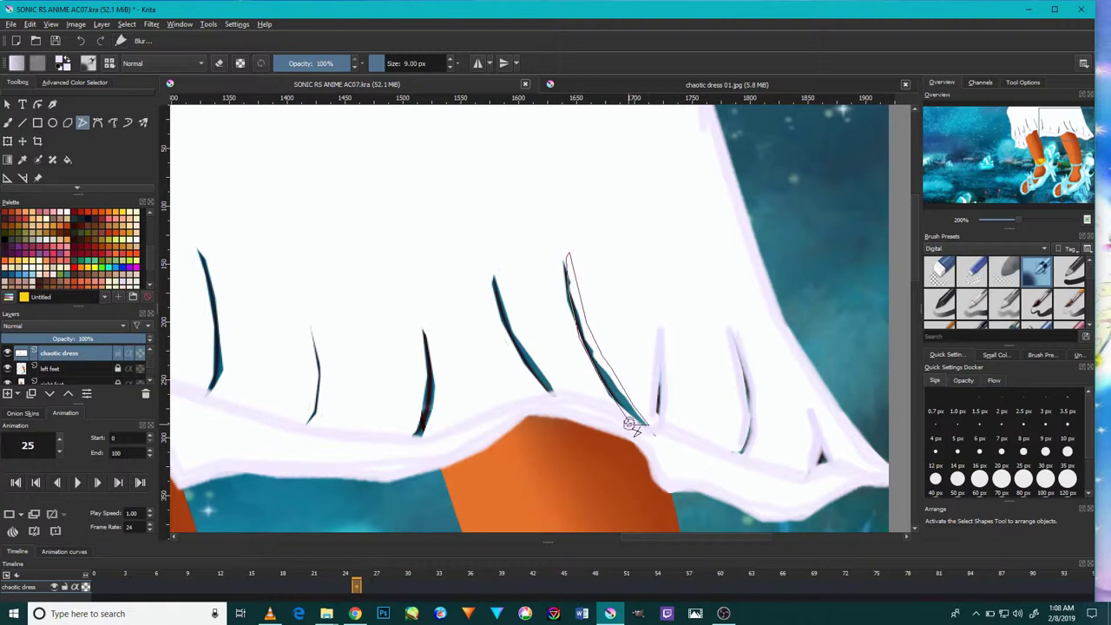
left_click_drag(613, 418, 611, 413)
mouse_move(577, 335)
left_mouse_down()
mouse_move(565, 279)
mouse_move(654, 427)
left_mouse_up()
scroll(580, 417, "down", 3)
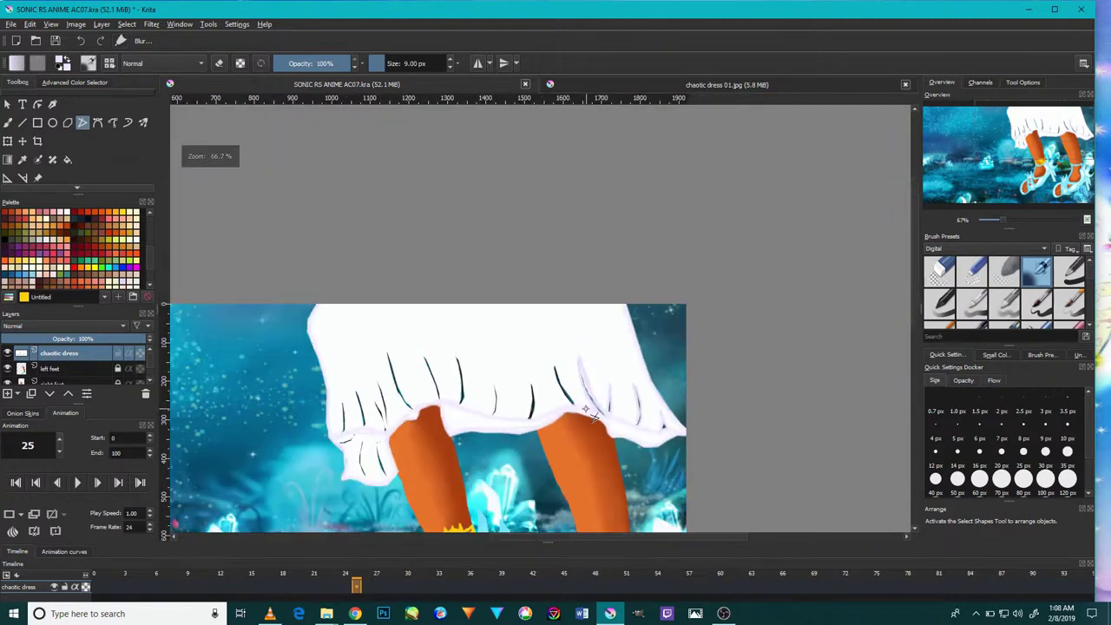
- Lasso-select and delete the base of a middle fold line, exposing the lavender sketch
scroll(577, 408, "up", 3)
scroll(563, 356, "up", 1)
mouse_move(580, 432)
left_mouse_down()
mouse_move(533, 347)
mouse_move(509, 330)
mouse_move(441, 136)
mouse_move(469, 297)
mouse_move(528, 395)
mouse_move(495, 397)
left_mouse_up()
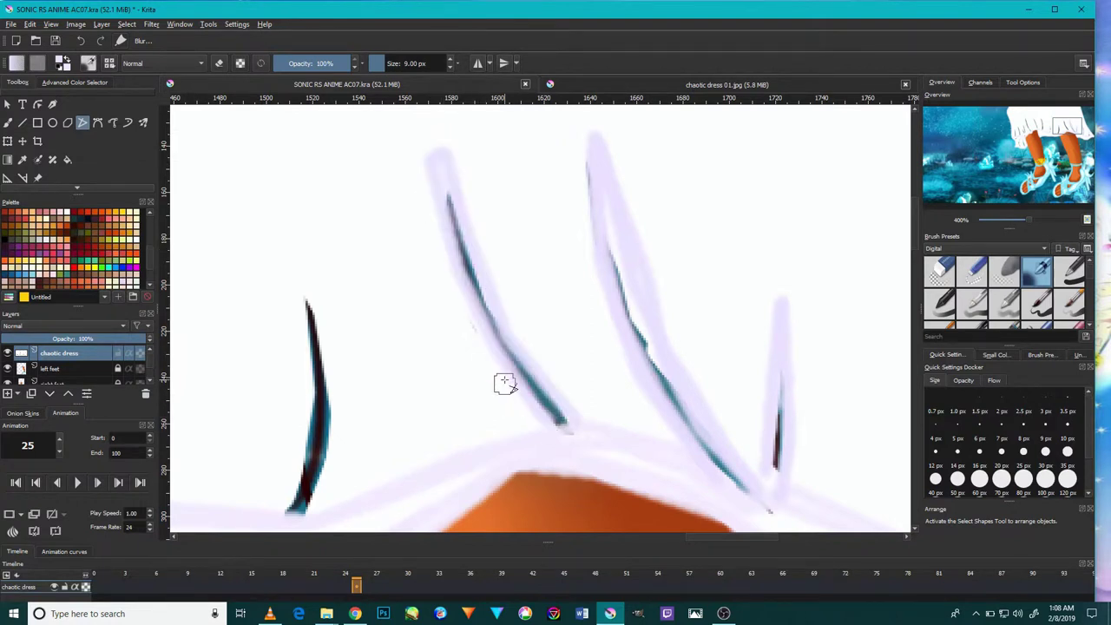
scroll(489, 281, "down", 3)
scroll(489, 280, "down", 2)
scroll(478, 284, "up", 4)
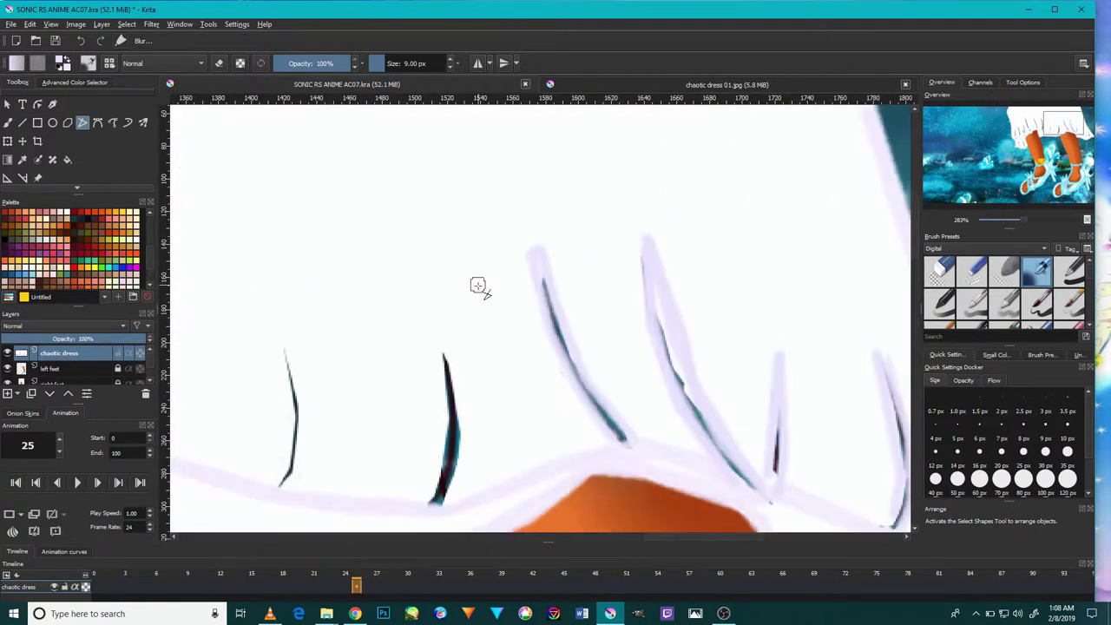
left_click_drag(426, 512, 436, 476)
mouse_move(443, 397)
left_mouse_down()
mouse_move(428, 311)
mouse_move(459, 404)
mouse_move(464, 466)
mouse_move(448, 502)
left_mouse_up()
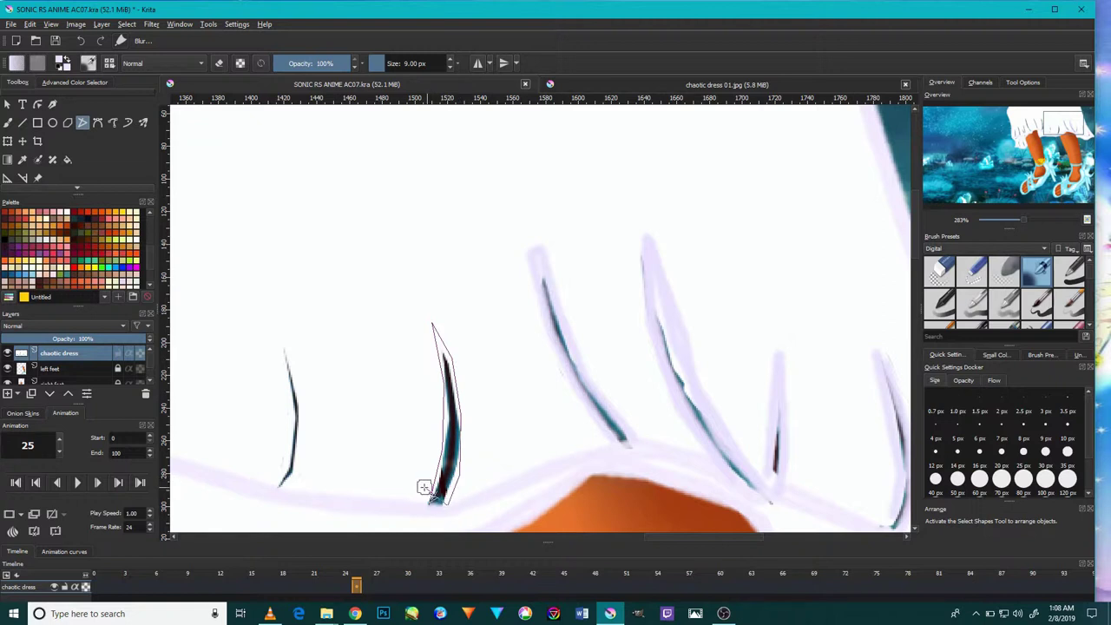
key("Delete")
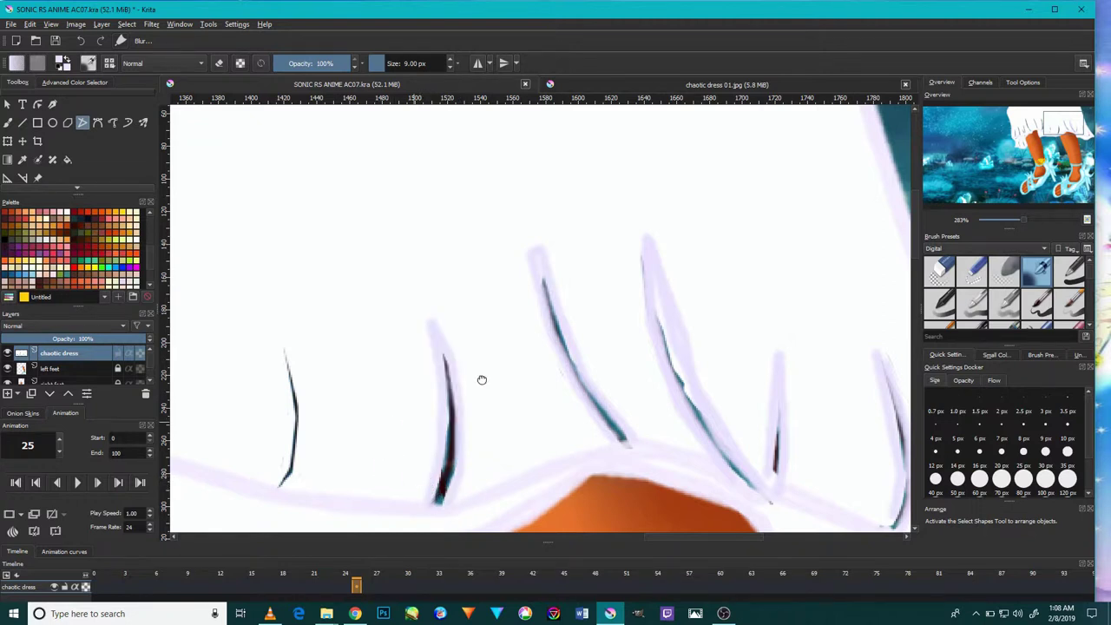
- Erase two neighbouring dark fold lines, including the lower-left one, with lasso selections
left_click_drag(267, 508, 375, 434)
mouse_move(395, 388)
left_mouse_down()
mouse_move(391, 291)
mouse_move(410, 357)
mouse_move(408, 401)
mouse_move(387, 417)
left_mouse_up()
key("Delete")
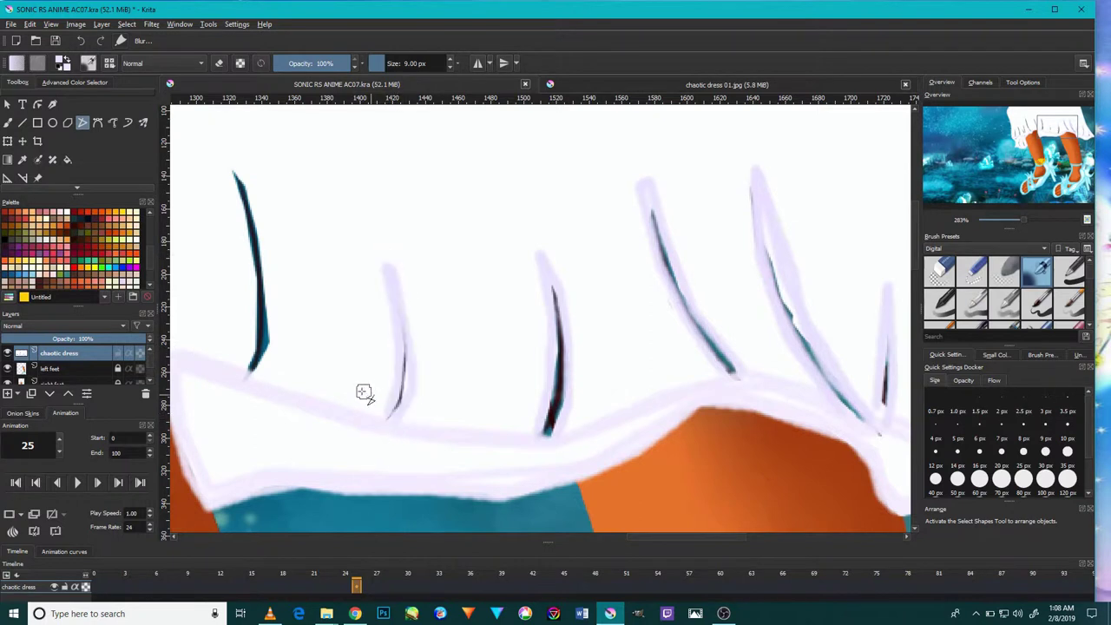
scroll(371, 384, "down", 3)
scroll(382, 384, "down", 1)
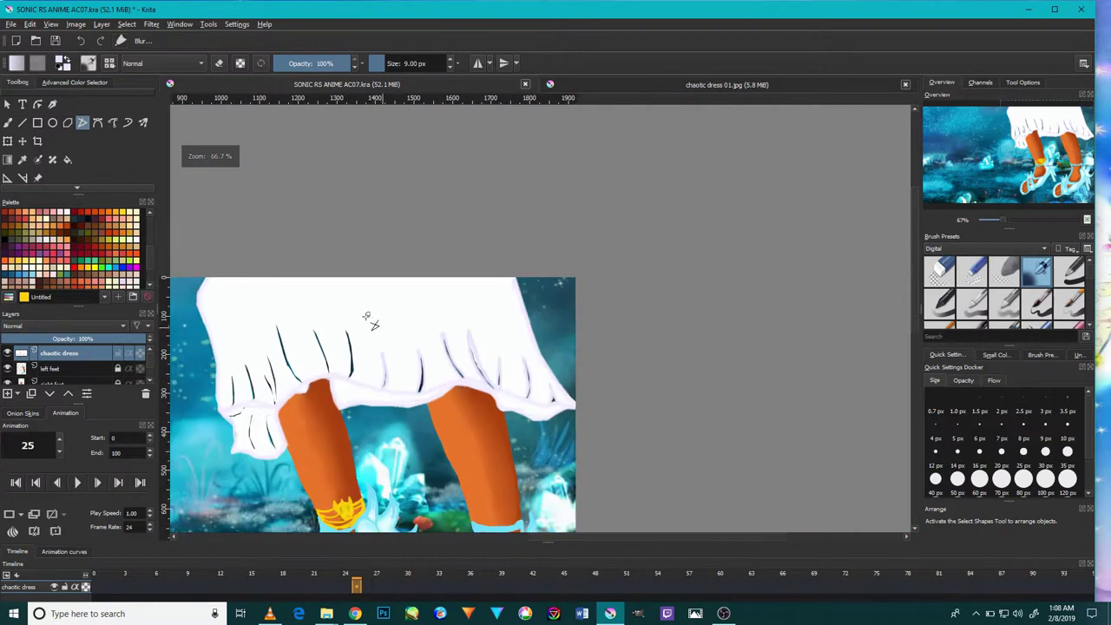
scroll(313, 466, "up", 3)
scroll(298, 513, "up", 2)
mouse_move(323, 464)
left_mouse_down()
mouse_move(281, 201)
mouse_move(317, 255)
mouse_move(350, 384)
mouse_move(355, 478)
mouse_move(321, 518)
mouse_move(327, 488)
left_mouse_up()
key("Delete")
scroll(334, 479, "down", 5)
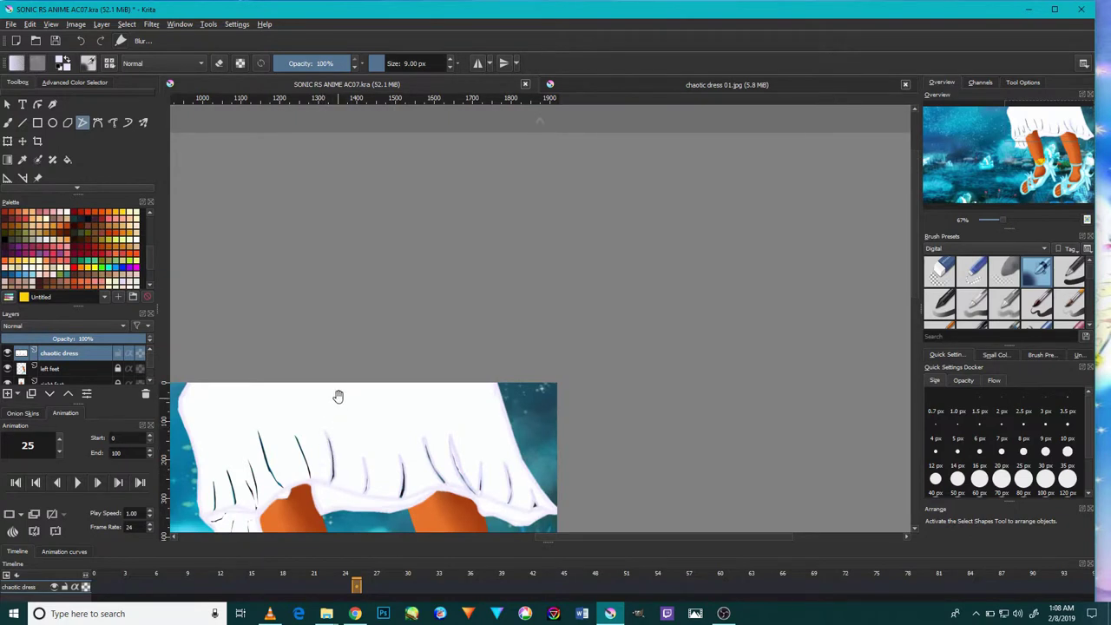
- Redraw the hem's left fold lines with dark strokes along the teal line
left_click_drag(339, 397, 438, 323)
scroll(385, 395, "up", 5)
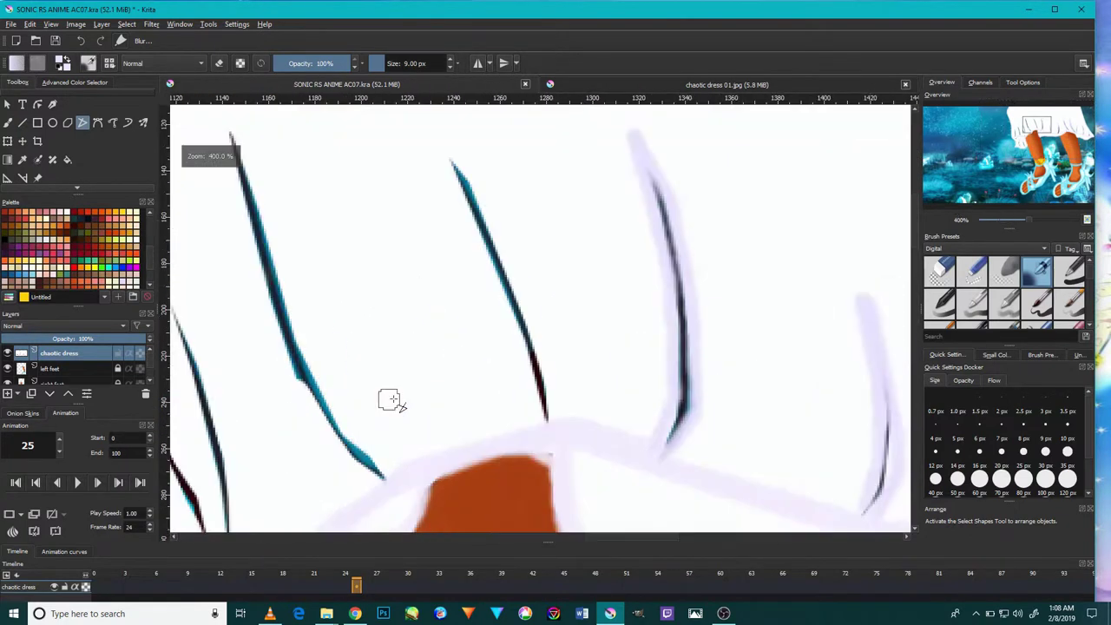
scroll(506, 408, "up", 2)
mouse_move(565, 430)
left_mouse_down()
mouse_move(556, 309)
mouse_move(476, 343)
mouse_move(483, 244)
mouse_move(516, 347)
mouse_move(530, 355)
mouse_move(578, 307)
mouse_move(576, 414)
mouse_move(356, 409)
mouse_move(446, 330)
left_mouse_up()
mouse_move(449, 464)
left_mouse_down()
mouse_move(396, 397)
mouse_move(367, 385)
mouse_move(310, 286)
mouse_move(313, 270)
mouse_move(280, 278)
mouse_move(255, 116)
mouse_move(330, 322)
mouse_move(379, 377)
mouse_move(380, 363)
mouse_move(387, 400)
mouse_move(409, 355)
mouse_move(418, 391)
mouse_move(481, 449)
mouse_move(427, 446)
mouse_move(426, 432)
left_mouse_up()
- Lasso around the bottom of a left fold line for trimming
scroll(427, 431, "down", 3)
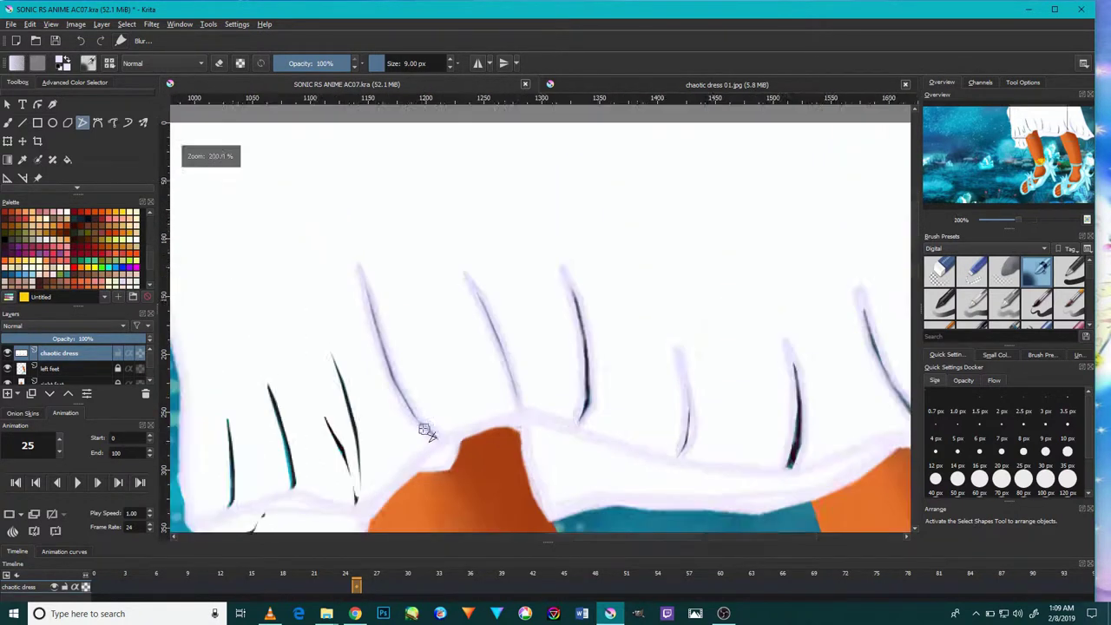
scroll(426, 431, "down", 3)
scroll(401, 480, "up", 5)
mouse_move(401, 479)
left_mouse_down()
mouse_move(417, 504)
mouse_move(367, 186)
mouse_move(441, 450)
mouse_move(422, 505)
mouse_move(406, 504)
mouse_move(339, 301)
mouse_move(402, 420)
mouse_move(415, 510)
left_mouse_up()
- Erase excess of the lower-left fold stroke inside a polygonal selection
scroll(384, 464, "down", 2)
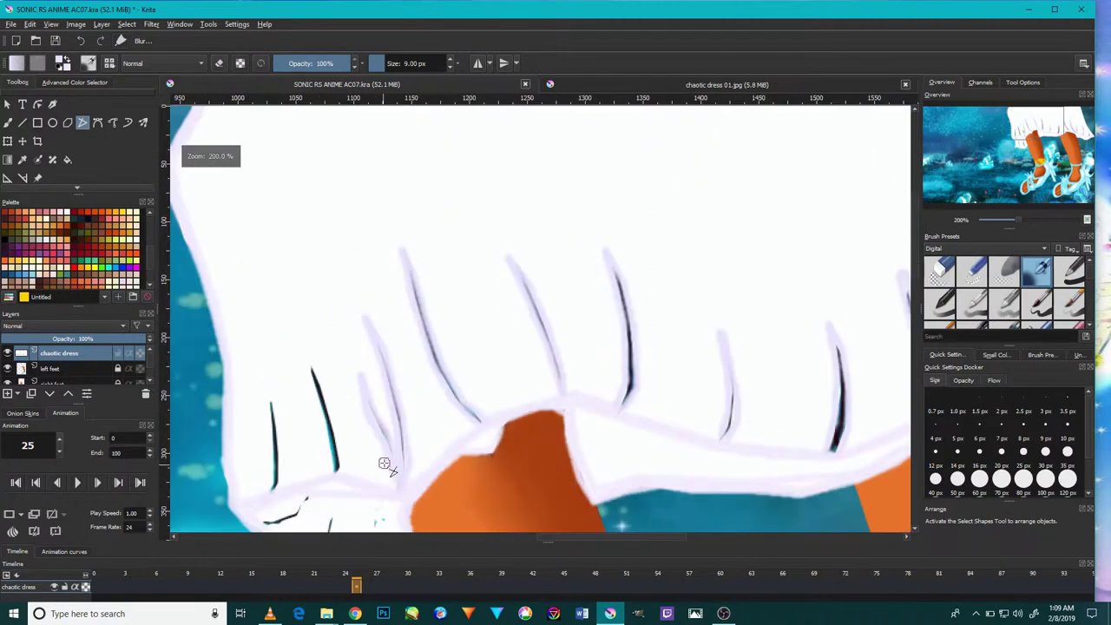
scroll(388, 458, "down", 1)
scroll(384, 455, "up", 1)
scroll(368, 451, "up", 1)
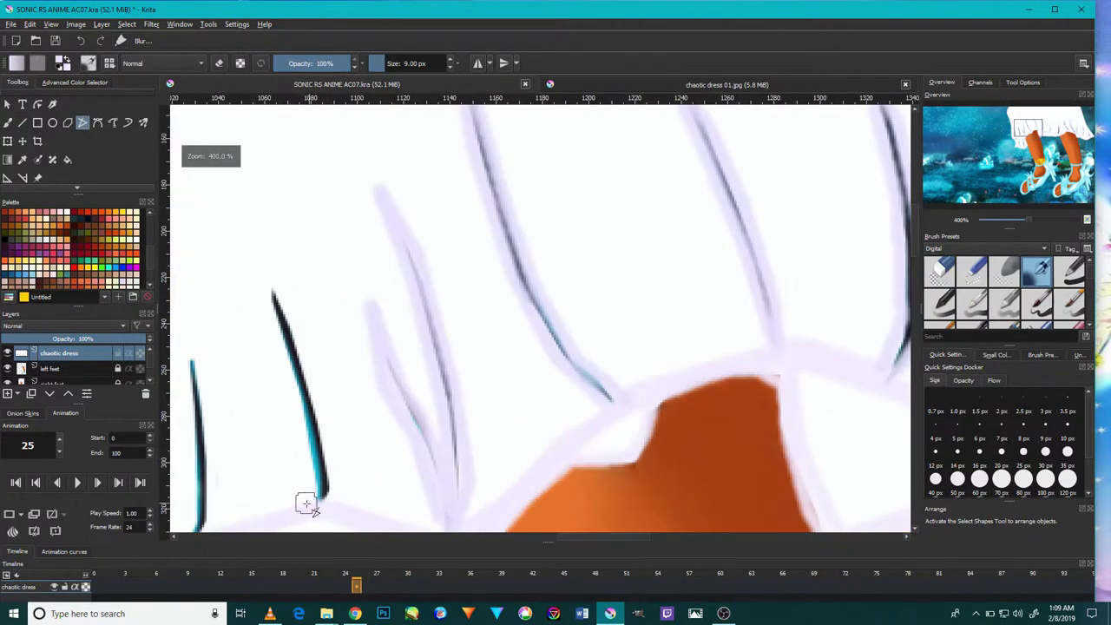
mouse_move(323, 497)
left_mouse_down()
mouse_move(250, 255)
mouse_move(300, 318)
mouse_move(325, 422)
mouse_move(325, 502)
mouse_move(331, 494)
left_mouse_up()
left_click(335, 496)
left_click(338, 437)
left_click(301, 318)
double_click(257, 303)
- Polygon-select the next fold stroke and delete its excess part
mouse_move(313, 432)
left_mouse_down()
mouse_move(345, 380)
mouse_move(413, 357)
left_mouse_up()
left_click(345, 434)
left_click(348, 224)
left_click(376, 303)
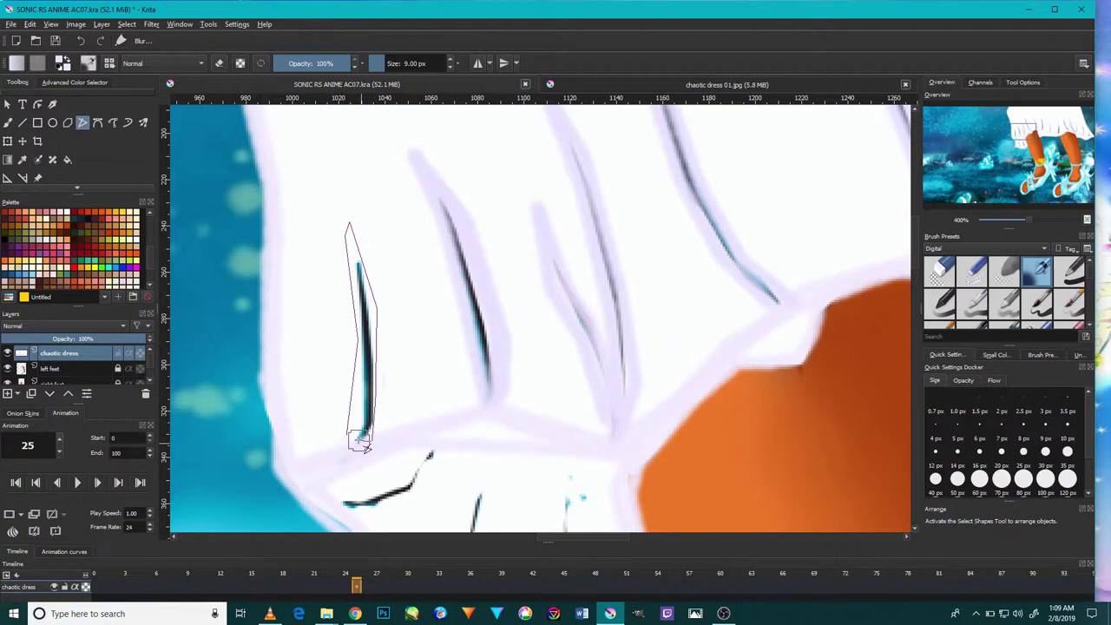
left_click(355, 442)
key("Delete")
scroll(368, 445, "down", 3)
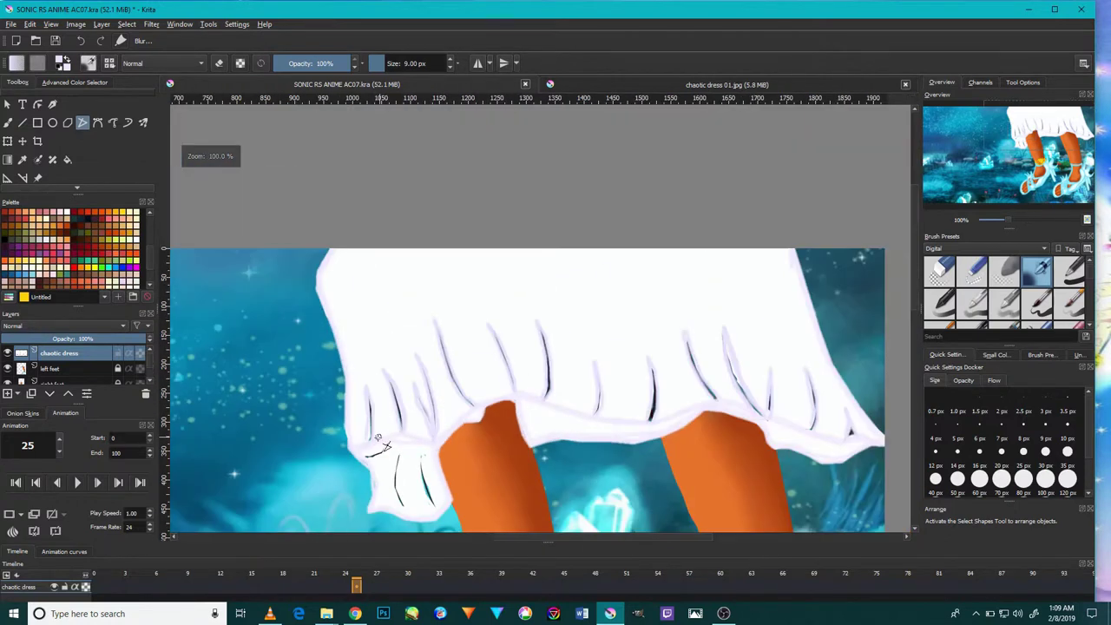
- Trim the dark fold stroke on the hem's lower-left flap using a polygonal outline
scroll(369, 444, "down", 1)
scroll(368, 444, "up", 2)
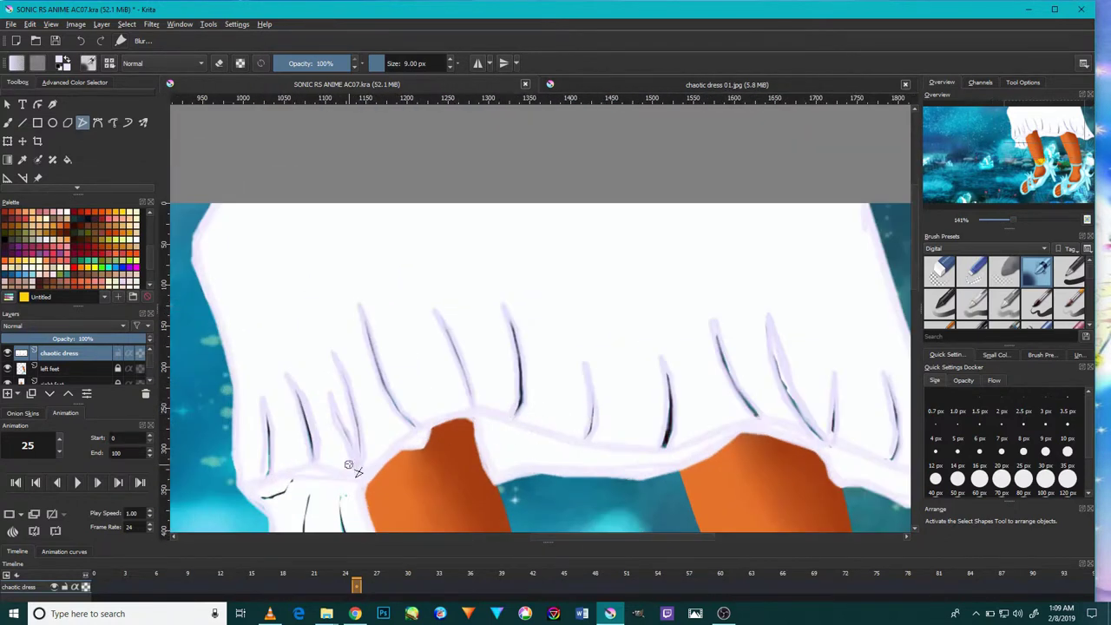
left_click_drag(371, 443, 362, 335)
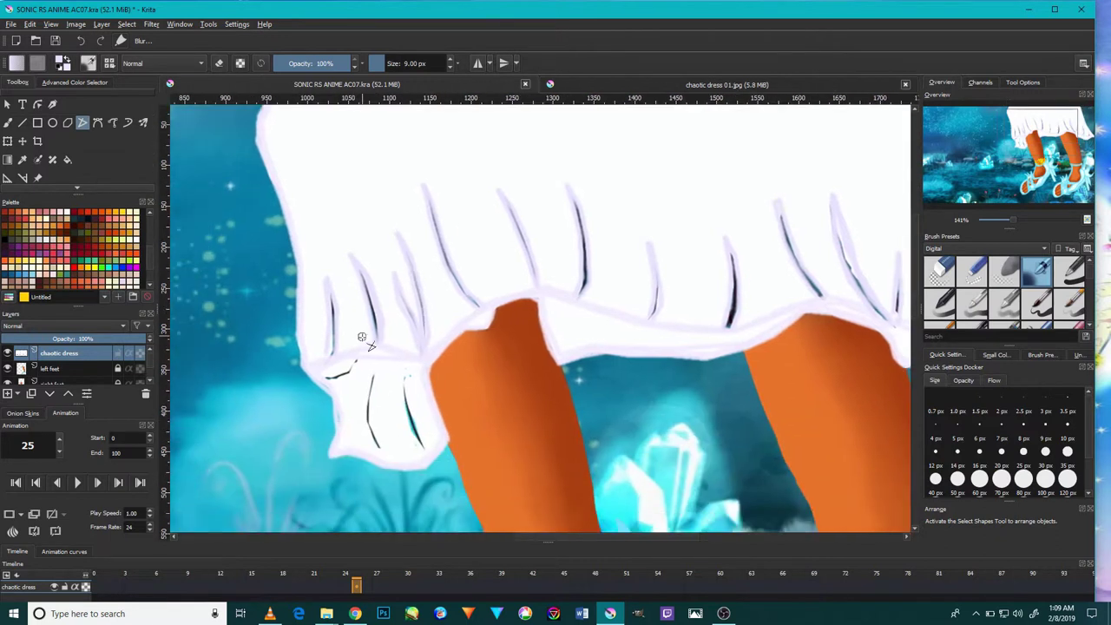
scroll(377, 395, "up", 2)
scroll(378, 395, "up", 1)
left_click(365, 310)
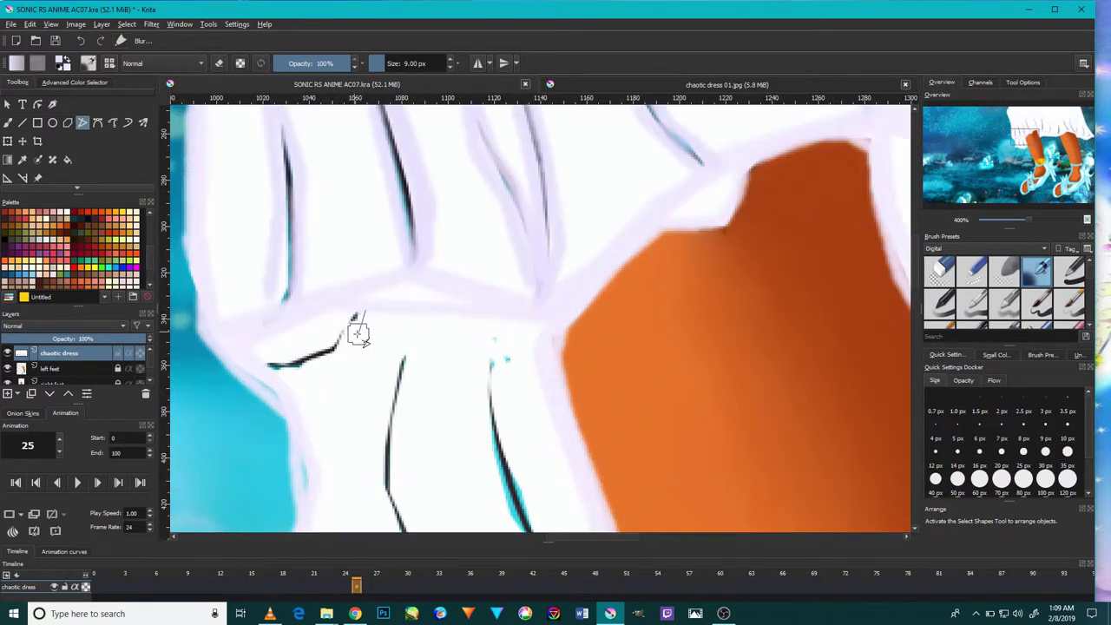
left_click(329, 361)
left_click(268, 370)
left_click(339, 334)
left_click(346, 317)
key("1")
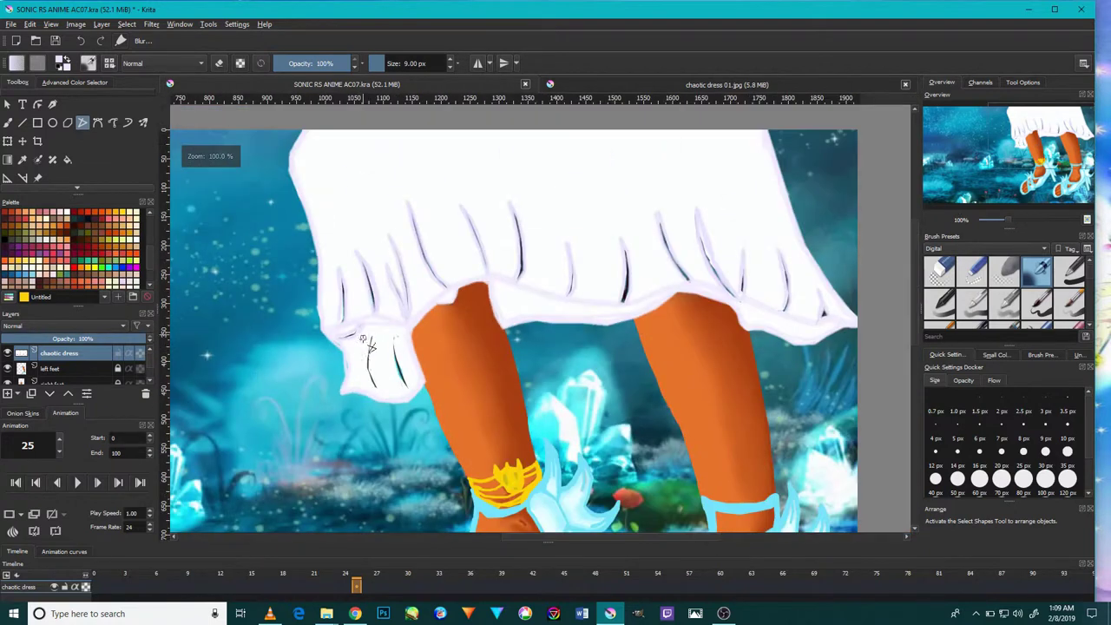
- Polygon-select the flap's fold stroke from its base to above its top
scroll(401, 369, "down", 2)
scroll(401, 369, "up", 2)
scroll(403, 391, "up", 2)
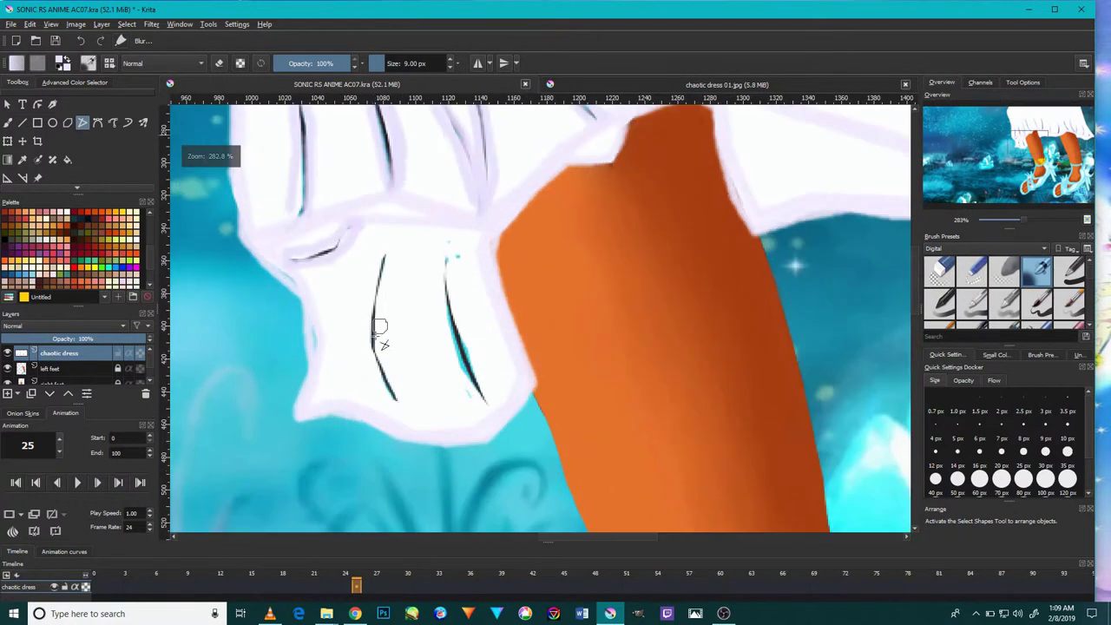
scroll(410, 428, "up", 1)
left_click(418, 410)
left_click(372, 281)
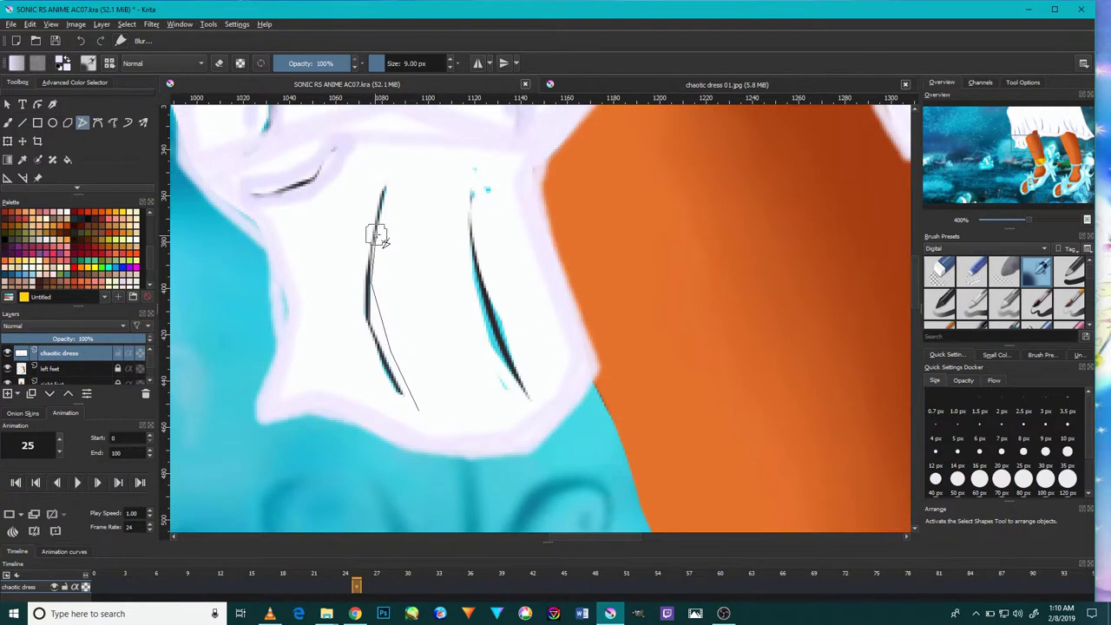
left_click(410, 144)
left_click(368, 209)
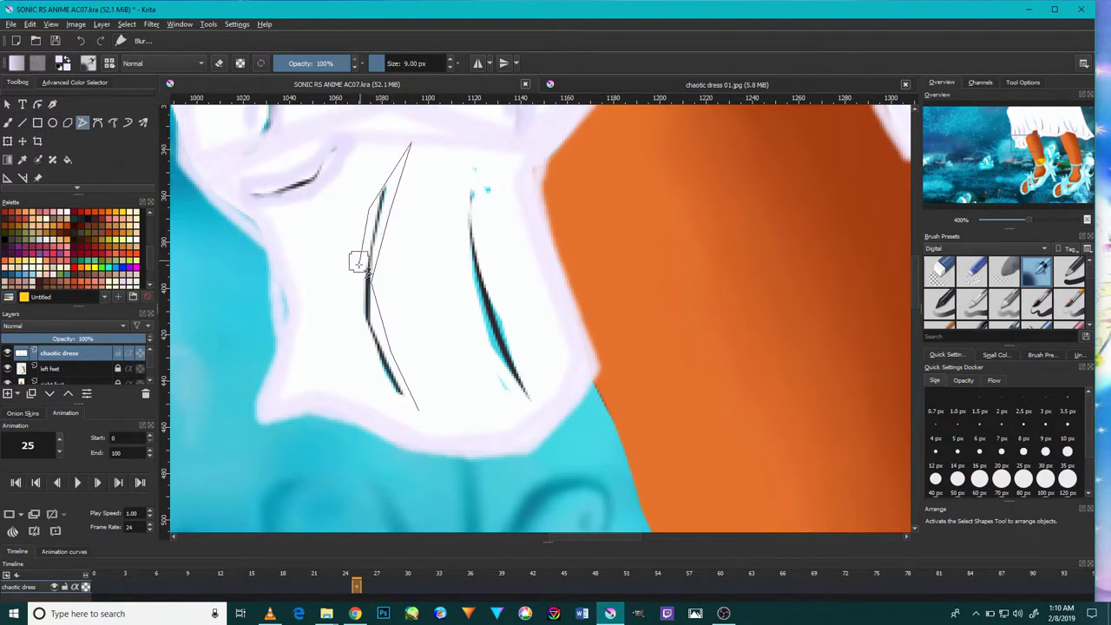
left_click(419, 409)
- Enclose another fold stroke beside the leg in a polygonal selection
scroll(412, 404, "down", 2)
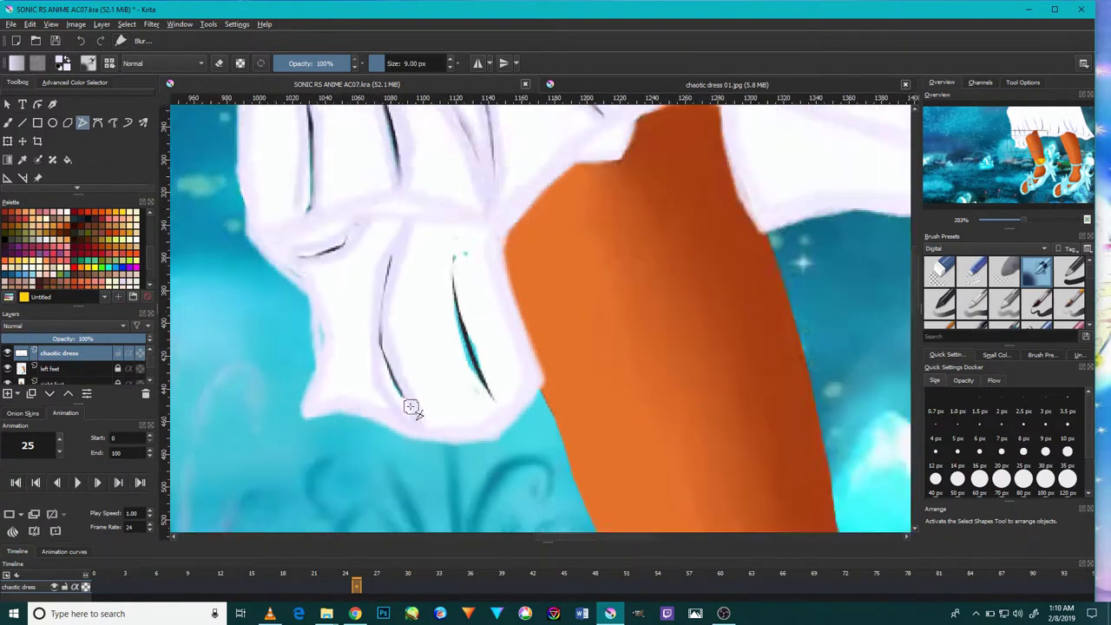
scroll(421, 382, "down", 2)
scroll(421, 382, "down", 2)
scroll(419, 390, "up", 3)
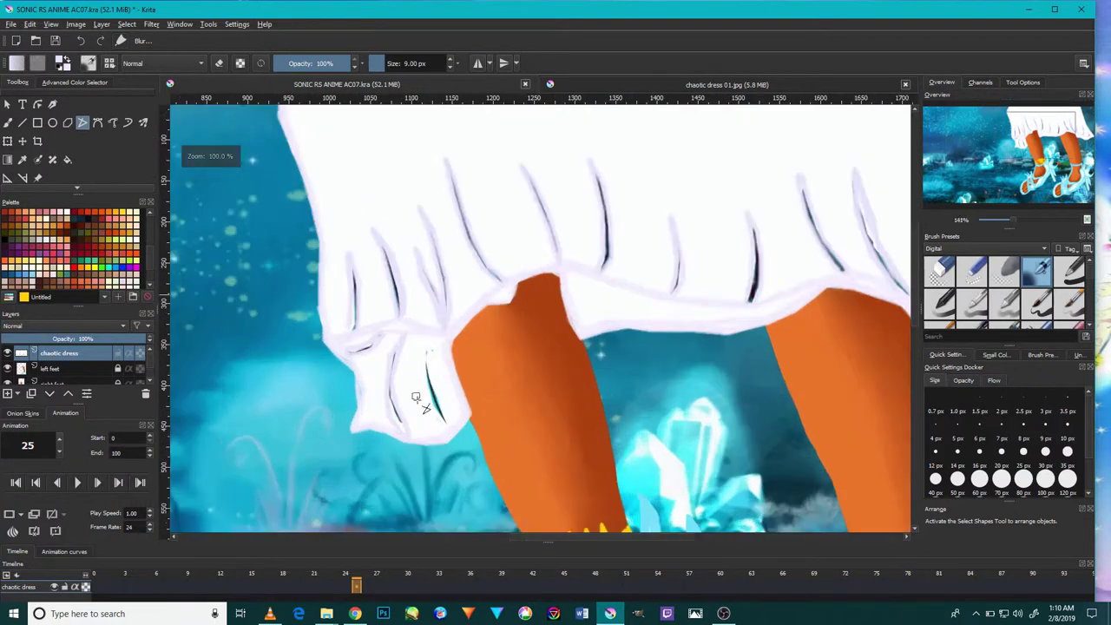
scroll(419, 391, "up", 3)
left_click(482, 450)
left_click(419, 292)
left_click(422, 237)
left_click(437, 201)
left_click(443, 287)
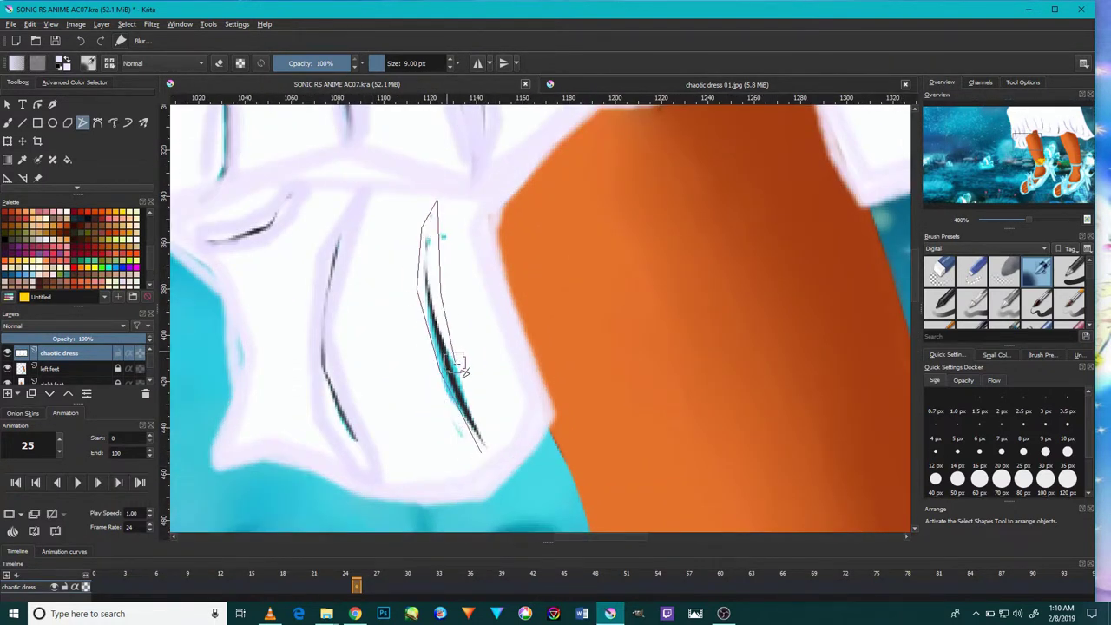
left_click(482, 451)
- Choose the larger 60 px digital brush preset from the Brush Presets docker
scroll(462, 437, "down", 2)
scroll(462, 437, "down", 2)
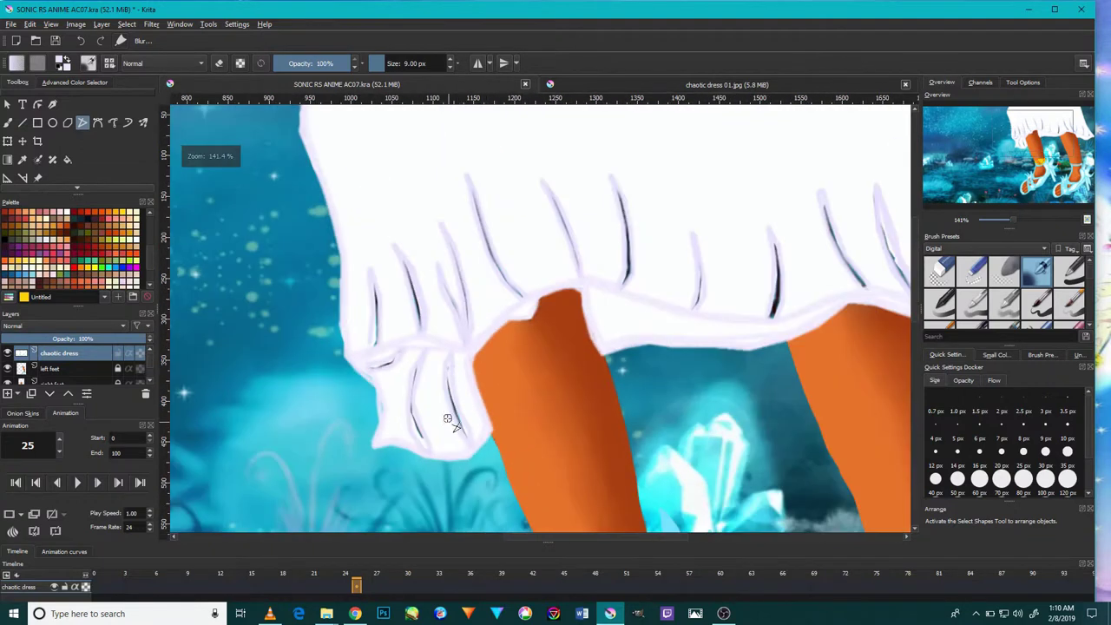
scroll(456, 426, "down", 1)
scroll(434, 430, "down", 1)
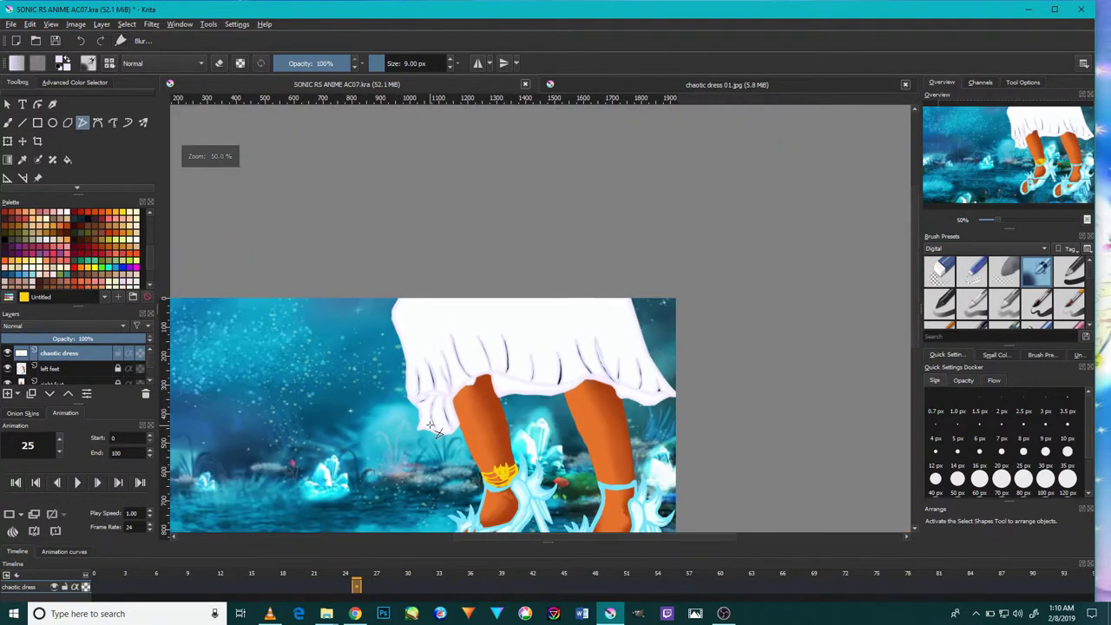
scroll(434, 430, "up", 2)
scroll(430, 401, "up", 1)
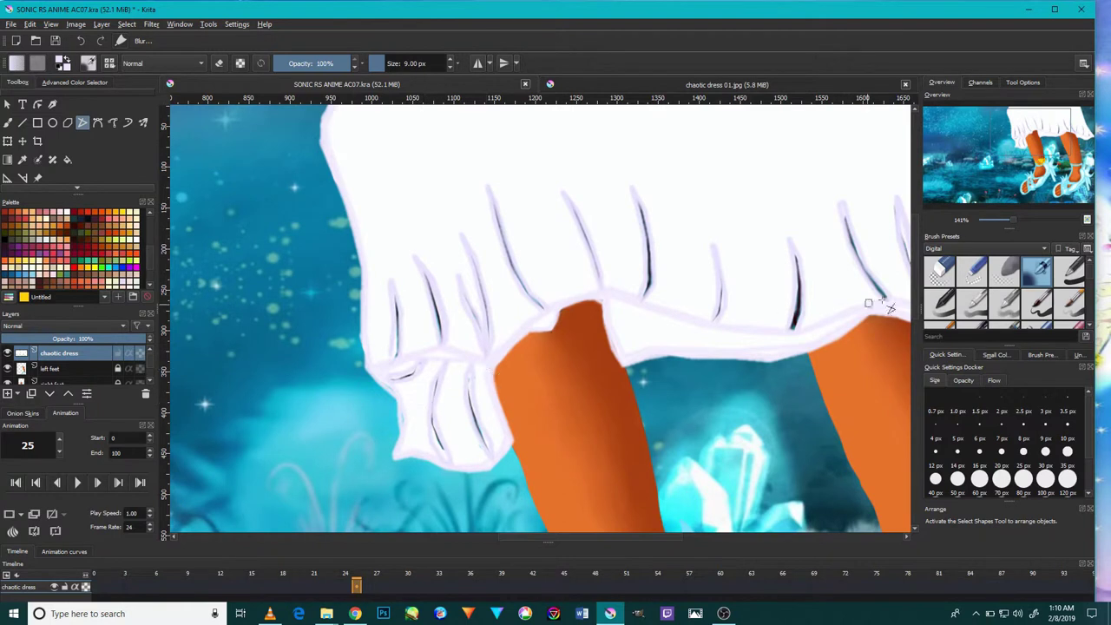
scroll(983, 301, "down", 2)
left_click(1003, 303)
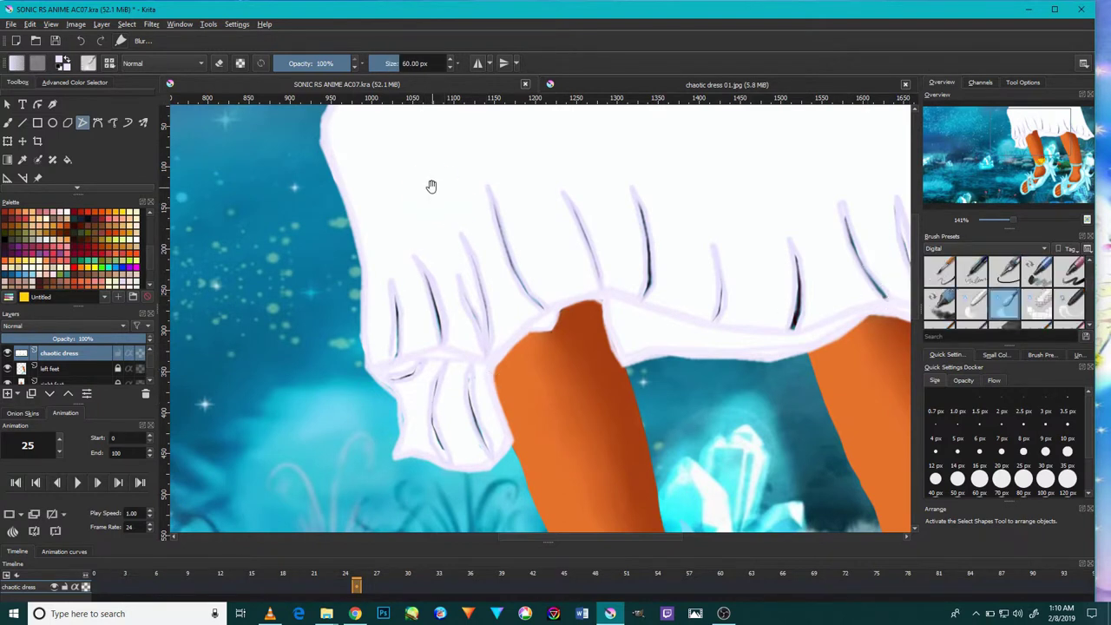
- Shrink the brush back to 14 px and start outlining along the left dress edge
left_click_drag(429, 183, 422, 280)
scroll(354, 231, "up", 3)
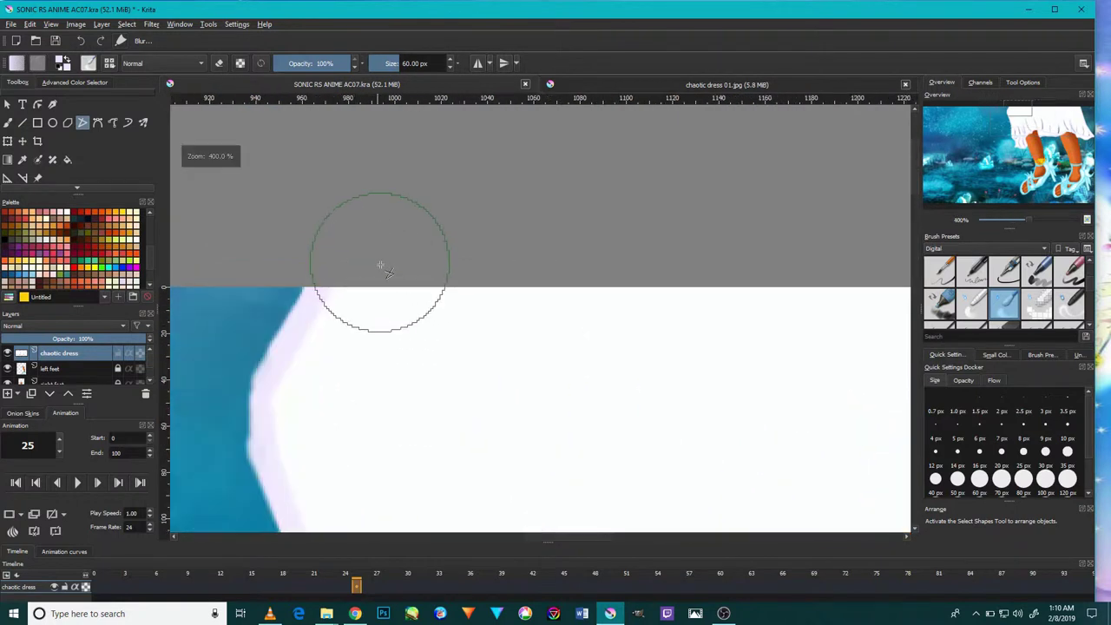
left_click_drag(355, 301, 344, 290)
left_click(340, 287)
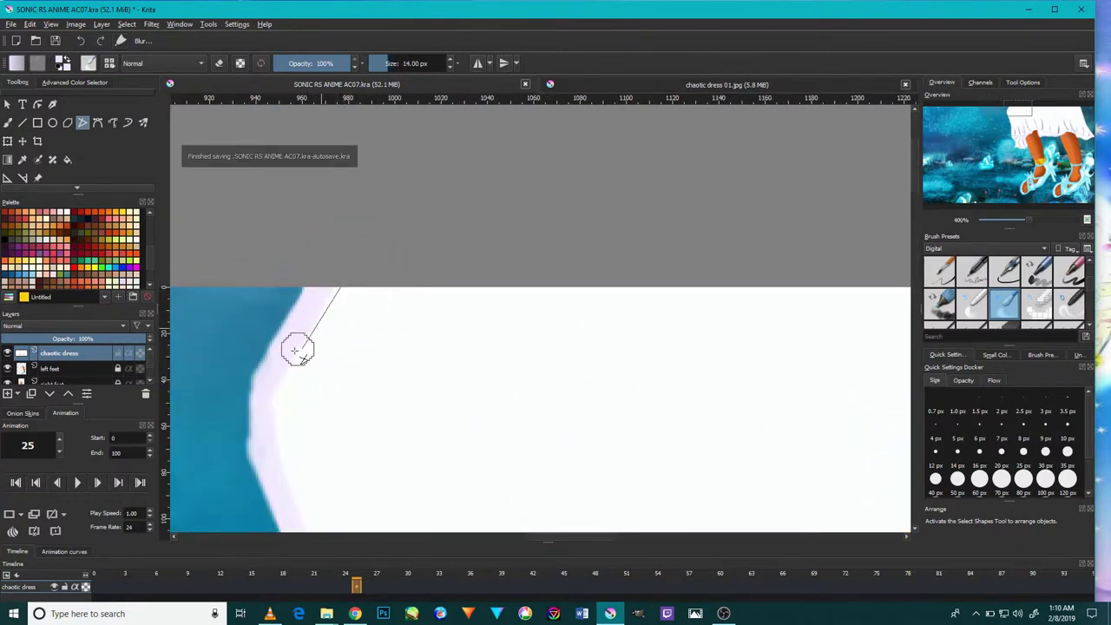
left_click(289, 360)
left_click(270, 409)
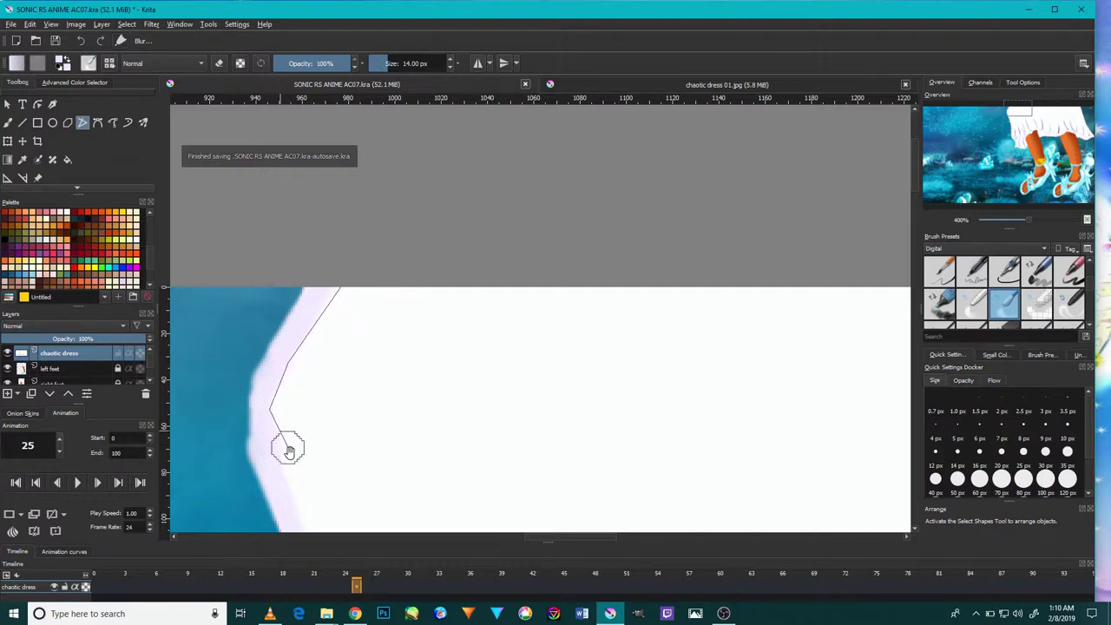
scroll(293, 330, "down", 3)
scroll(349, 417, "down", 3)
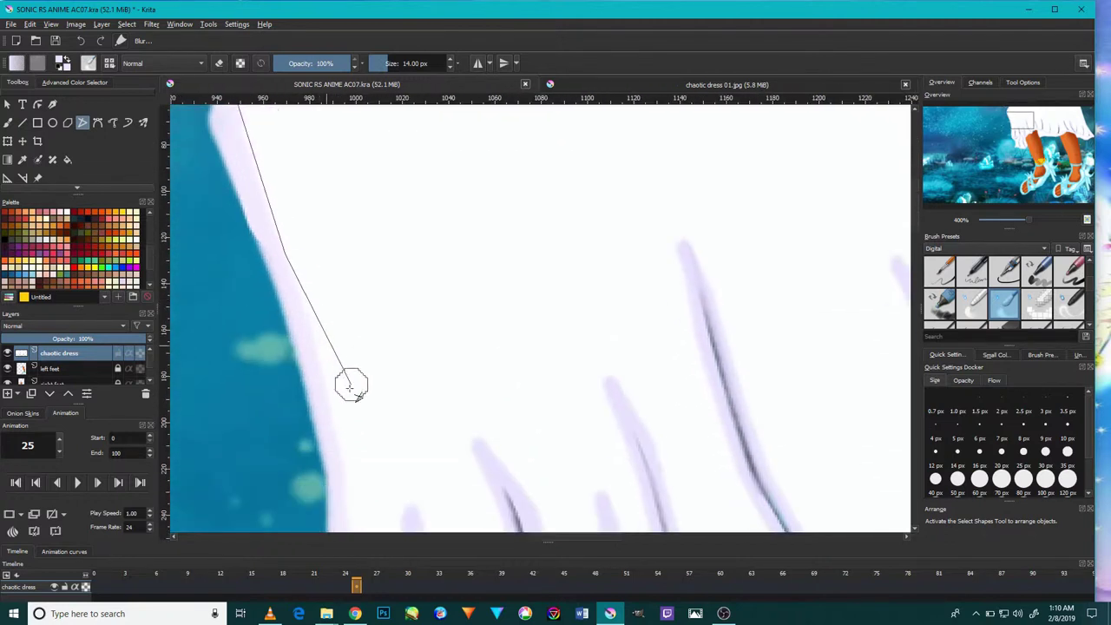
scroll(335, 414, "down", 3)
left_click(354, 258)
- Trace the polygonal outline around the first and second left hem folds
scroll(373, 332, "down", 2)
scroll(375, 347, "down", 1)
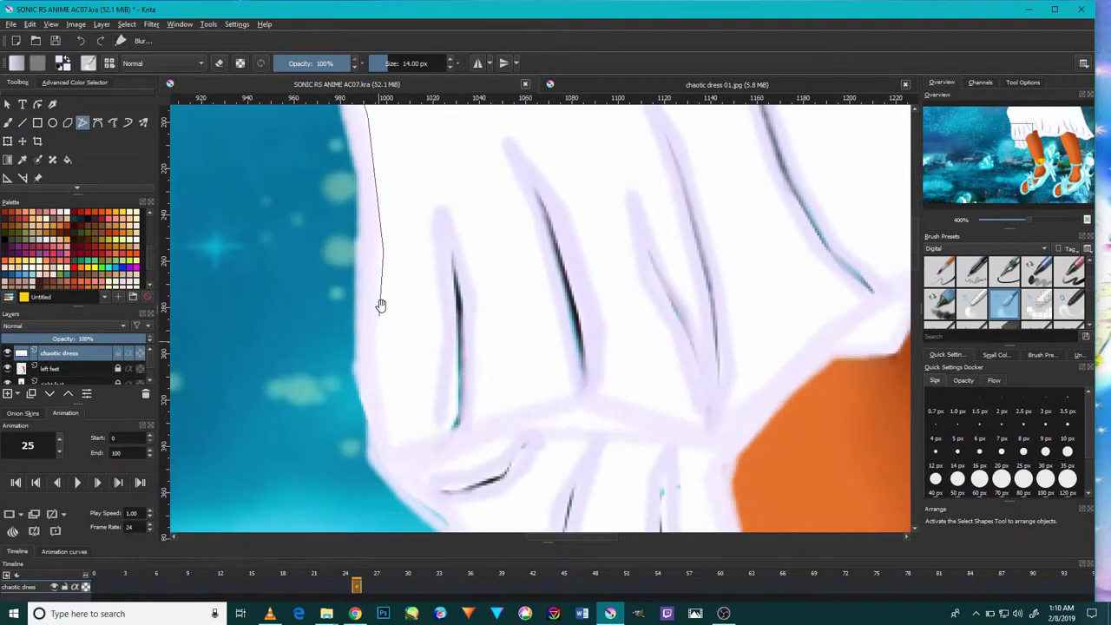
left_click(428, 432)
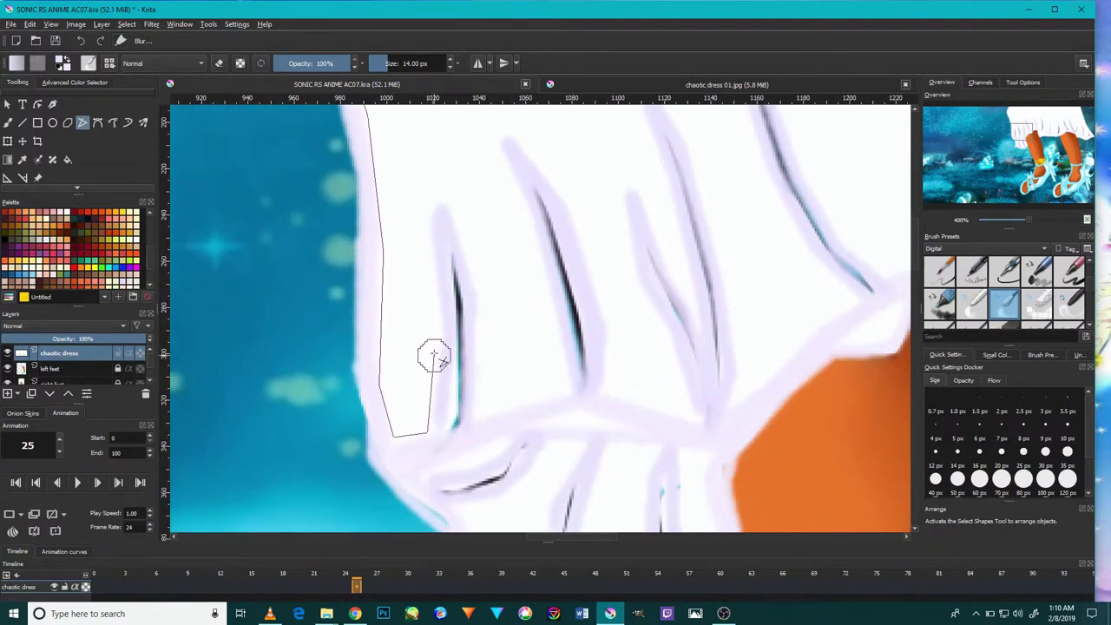
left_click(428, 191)
left_click(458, 246)
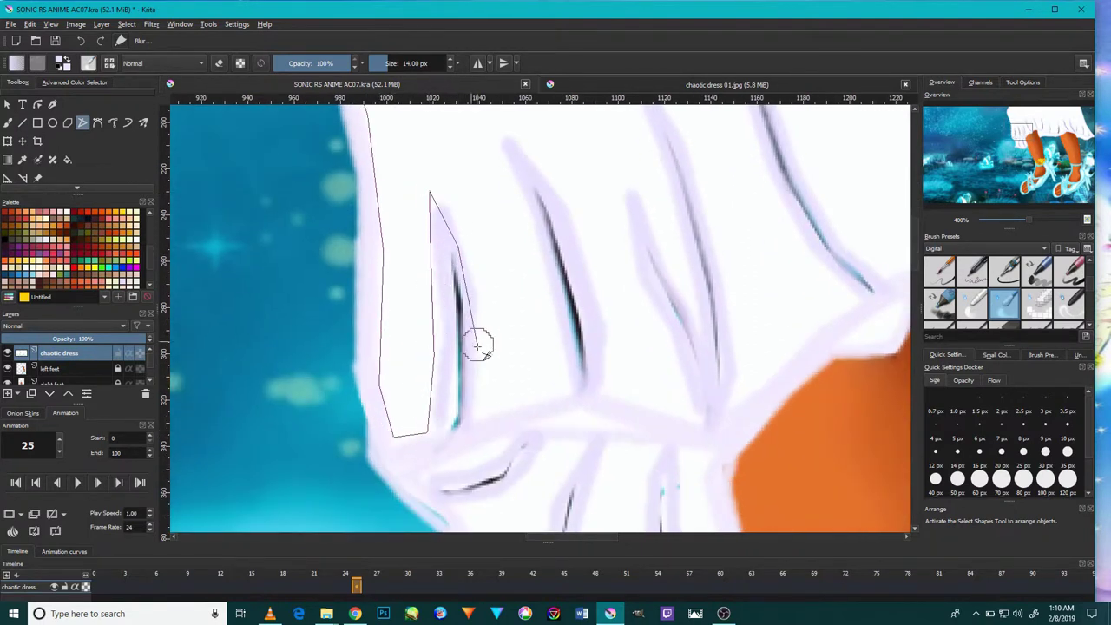
left_click(482, 413)
left_click(568, 390)
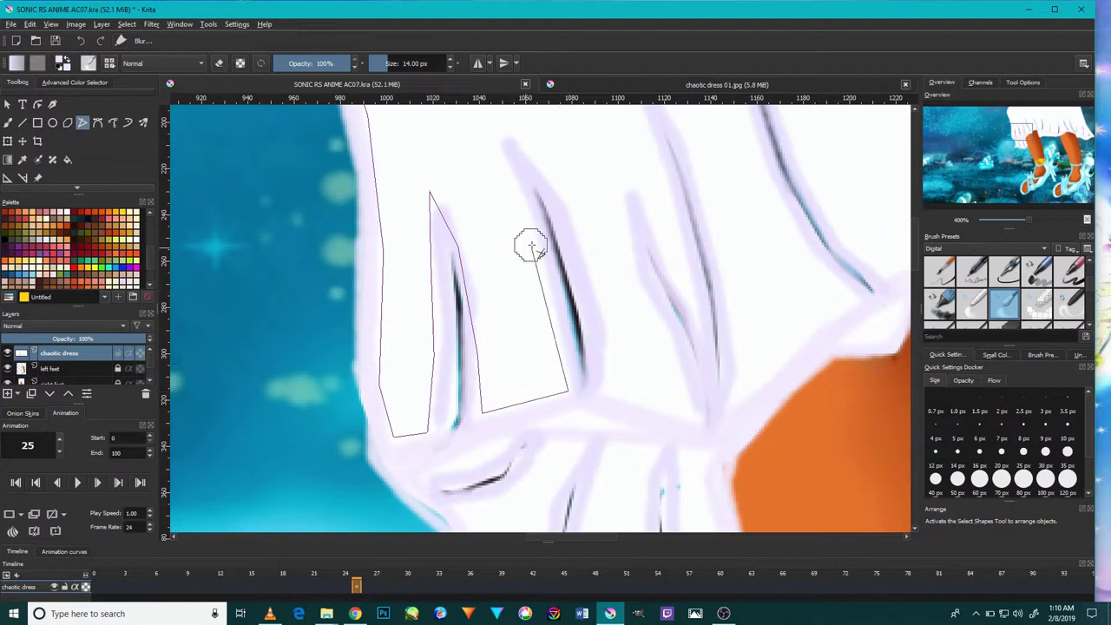
- Continue the outline around the third and fourth fold lines
left_click(495, 125)
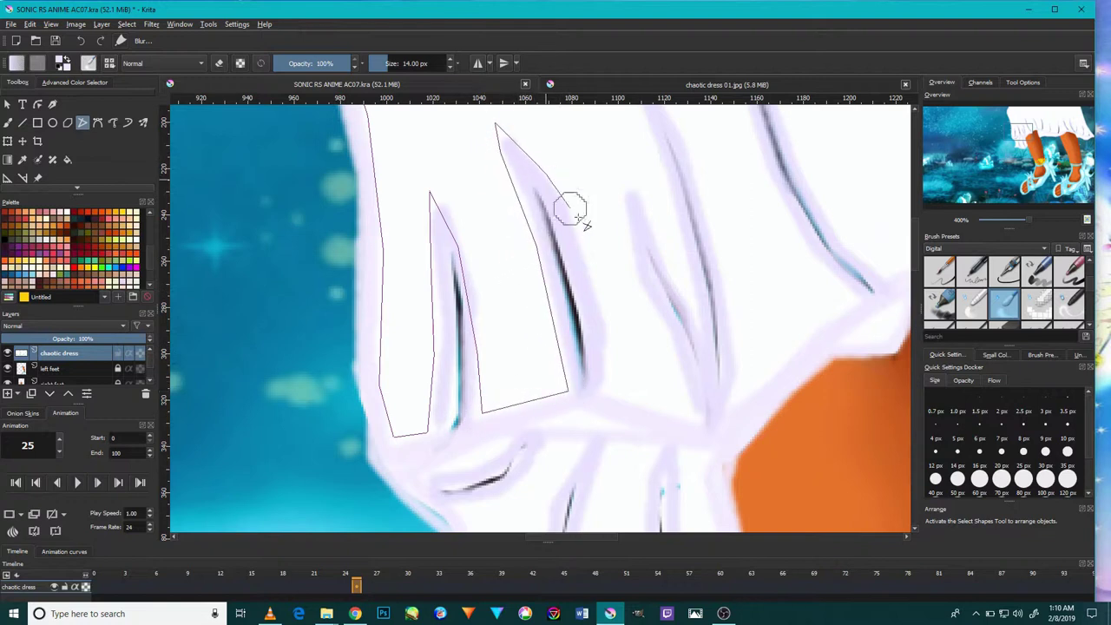
left_click(605, 283)
left_click(603, 382)
left_click(692, 415)
left_click(627, 254)
left_click(626, 174)
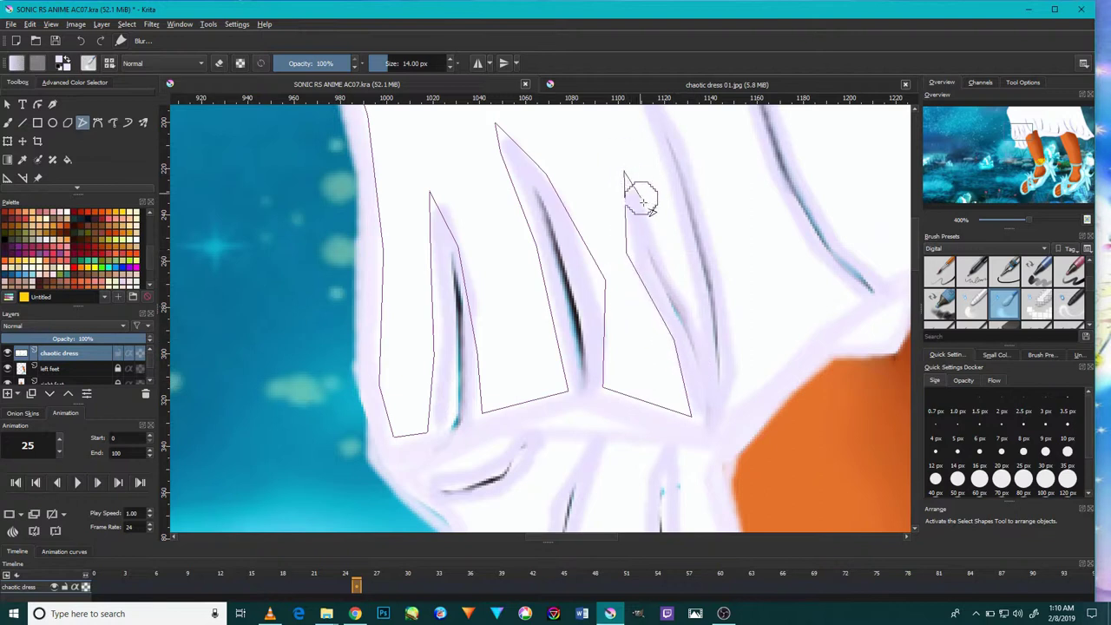
left_click(694, 318)
- Extend the outline past the long and right folds, then close it to soften them
scroll(679, 311, "up", 3)
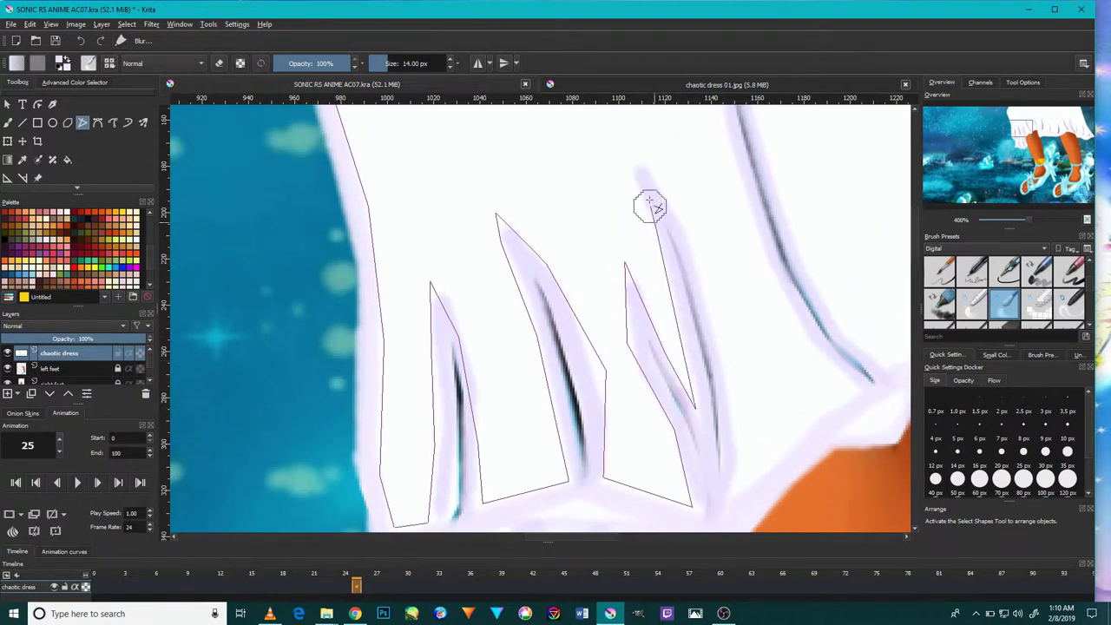
left_click(633, 155)
left_click(699, 250)
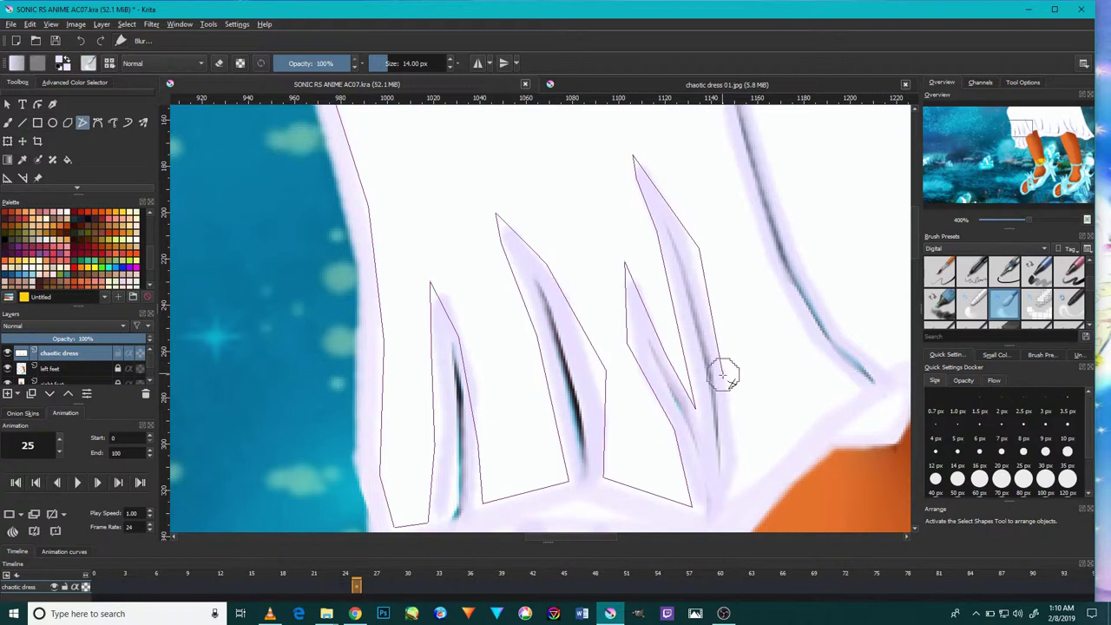
scroll(726, 404, "down", 1)
left_click(740, 428)
left_click(732, 478)
left_click(844, 399)
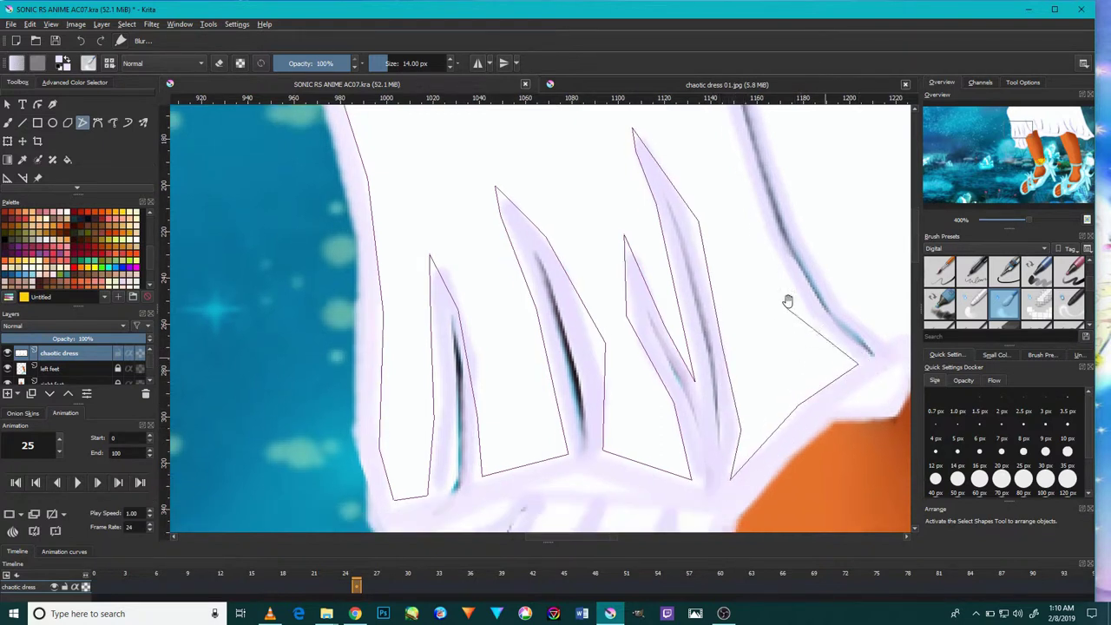
scroll(780, 322, "up", 1)
left_click(739, 266)
scroll(712, 295, "up", 3)
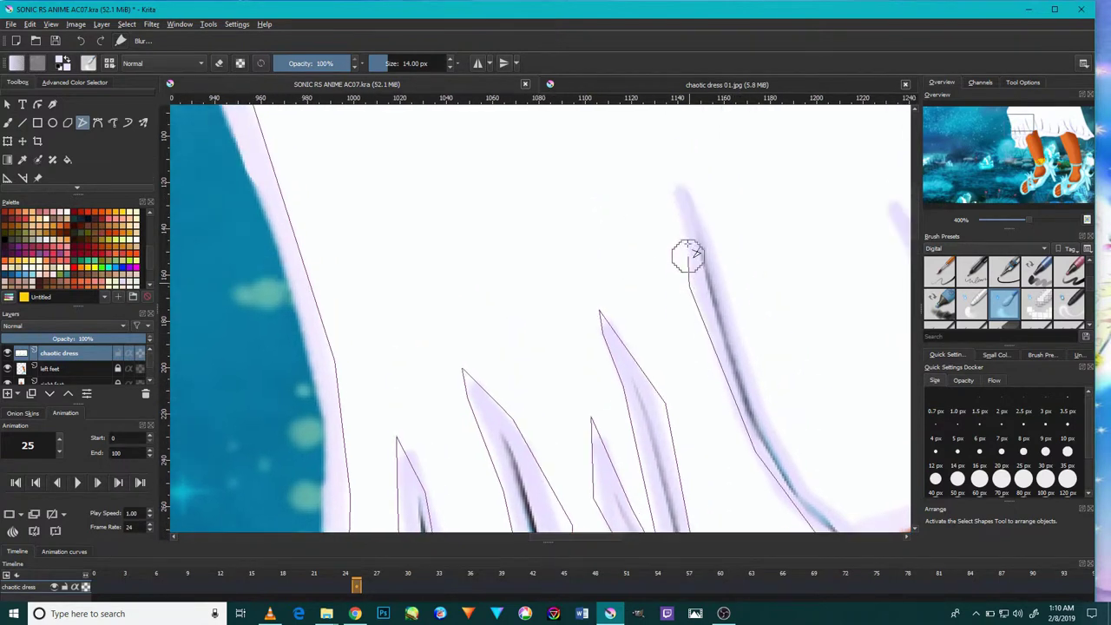
left_click(652, 183)
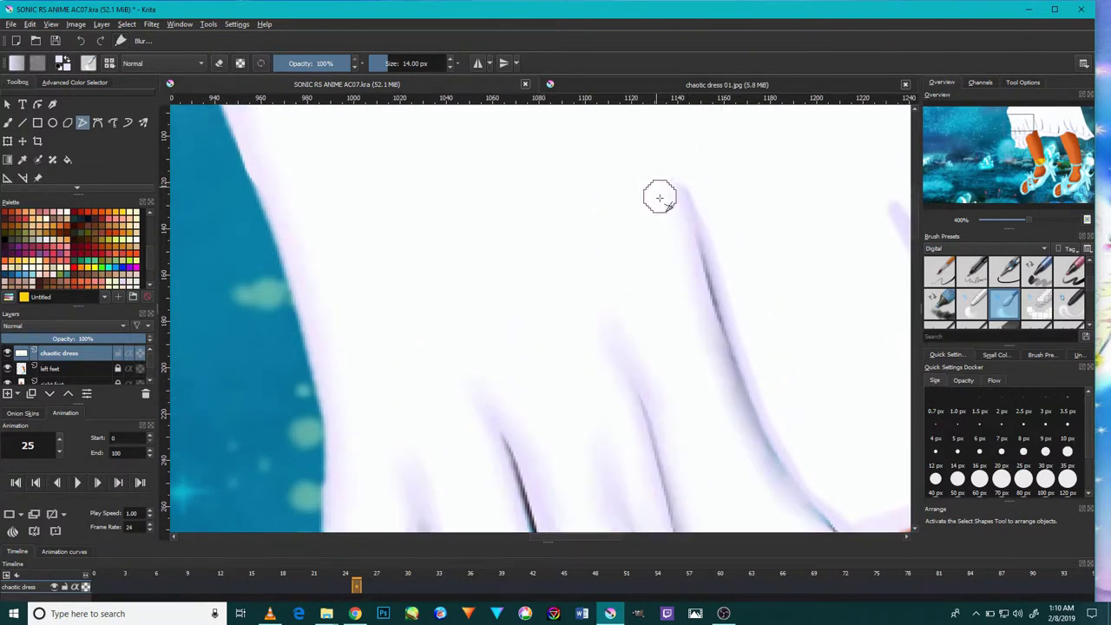
- Start a new polygonal outline above the next fold line
scroll(675, 235, "down", 2)
scroll(678, 241, "up", 3)
left_click(613, 194)
left_click(701, 433)
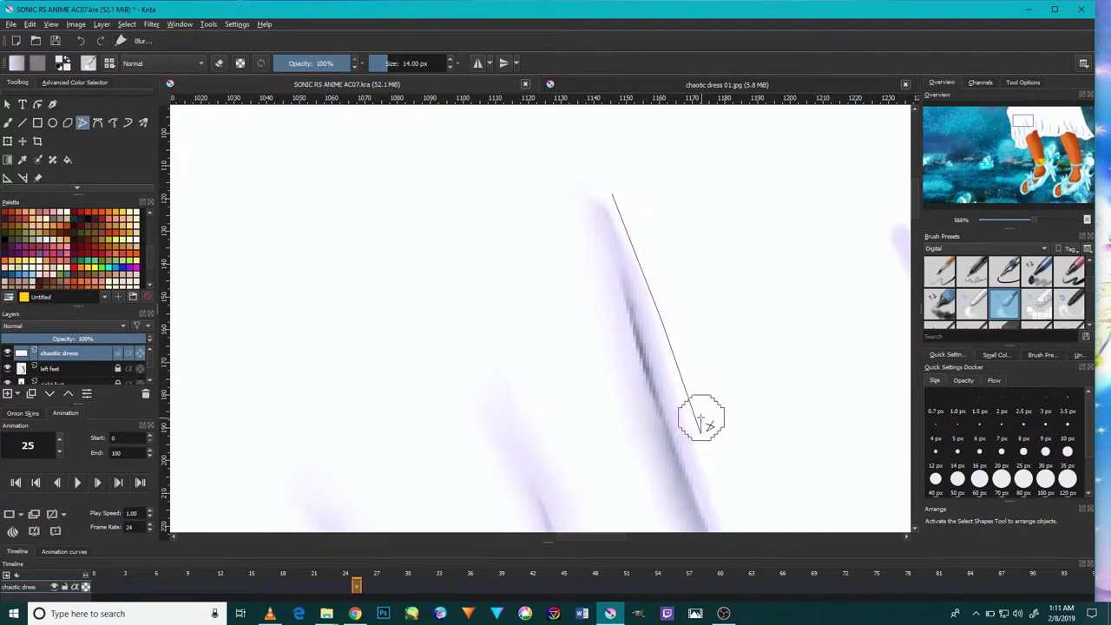
- Place polygonal selection points around the bases and tips of the middle hem folds
left_click_drag(710, 414, 697, 384)
left_click_drag(717, 434, 617, 362)
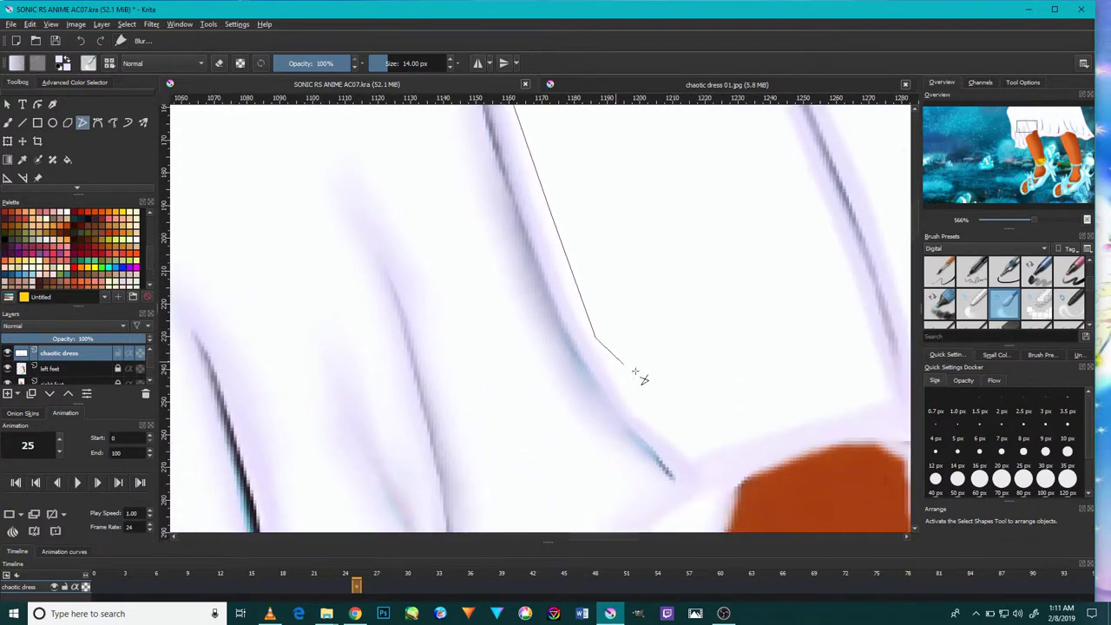
left_click(683, 447)
left_click(858, 387)
left_click_drag(857, 386, 805, 469)
left_click(798, 360)
left_click_drag(737, 218, 710, 282)
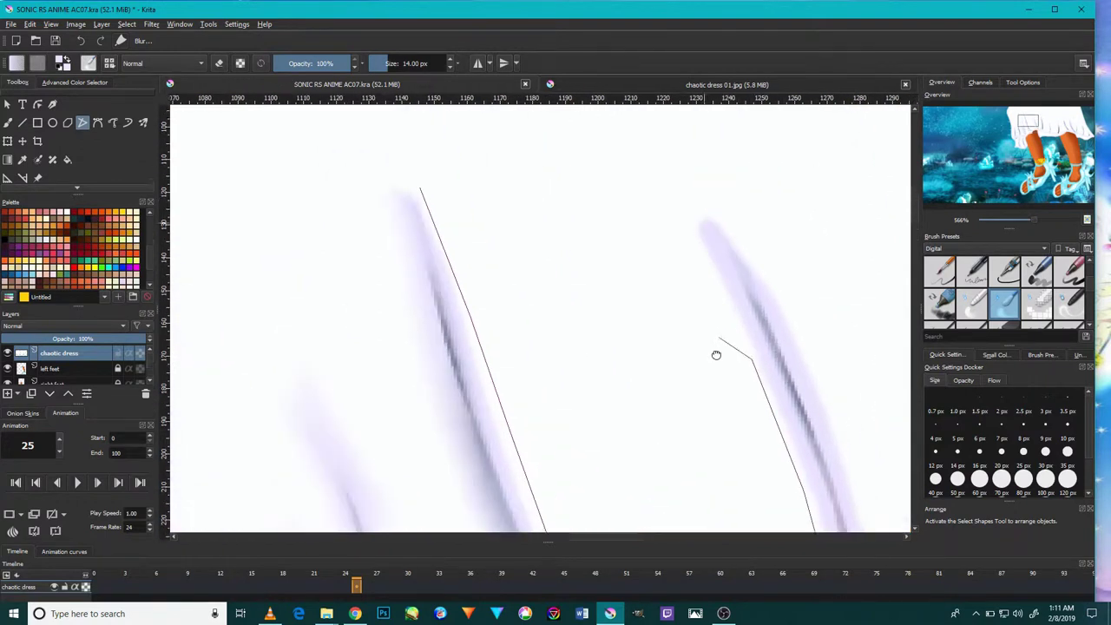
left_click(681, 187)
left_click(792, 298)
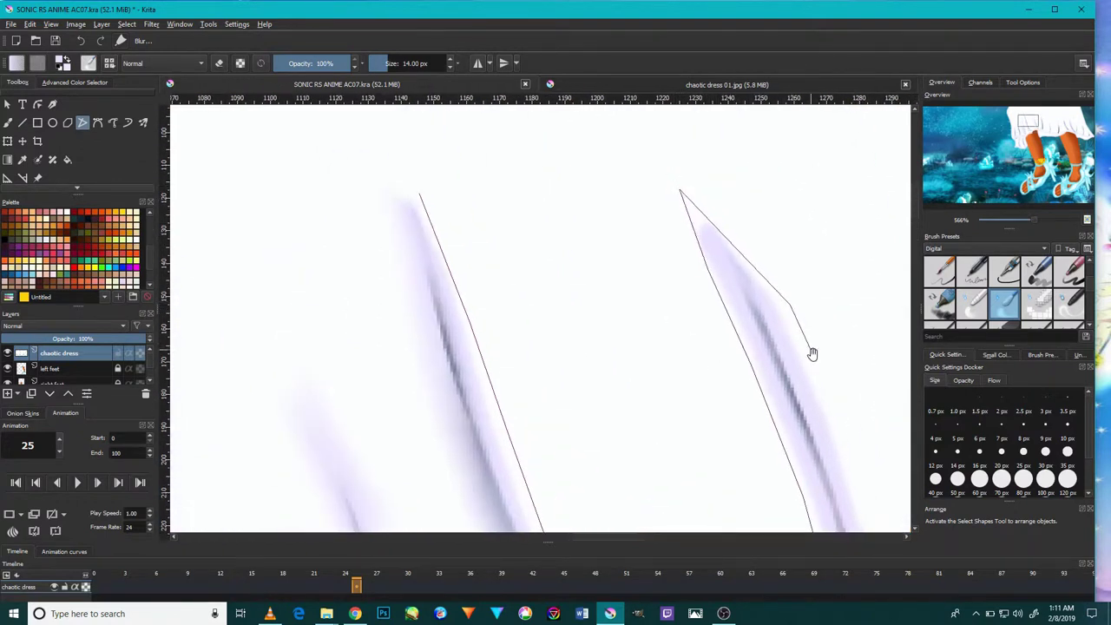
left_click_drag(856, 425, 771, 347)
left_click(769, 375)
- Continue the zigzag outline around the right folds' tips, leaving it open at the hem's far right
left_click_drag(791, 419, 727, 255)
left_click(742, 365)
left_click(866, 391)
left_click(886, 269)
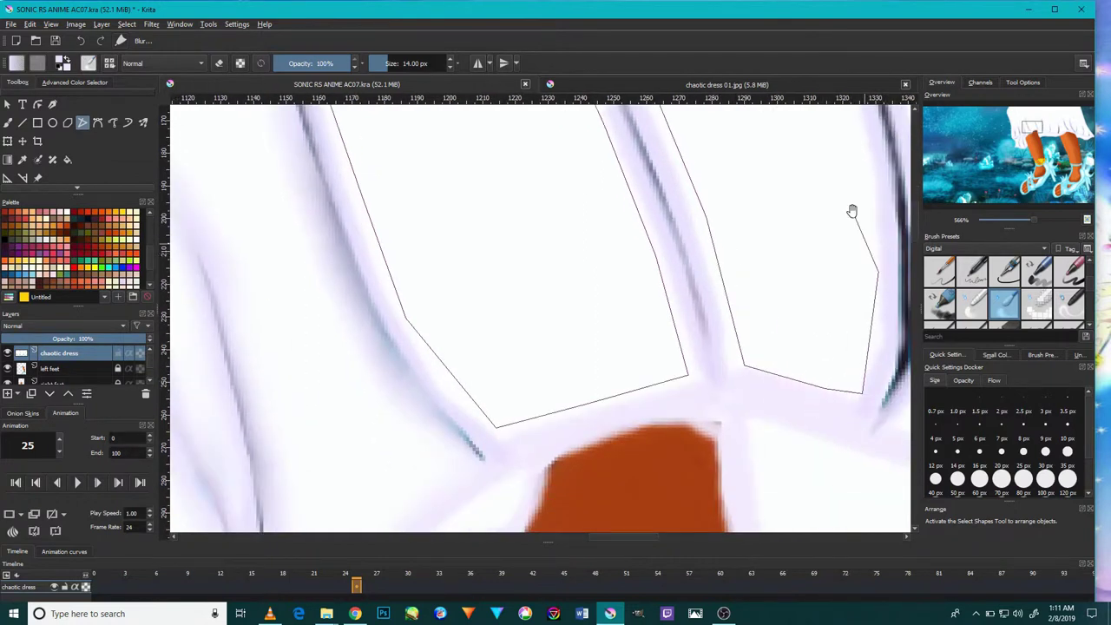
left_click_drag(853, 216, 836, 276)
scroll(789, 208, "up", 3)
left_click(779, 221)
left_click(842, 304)
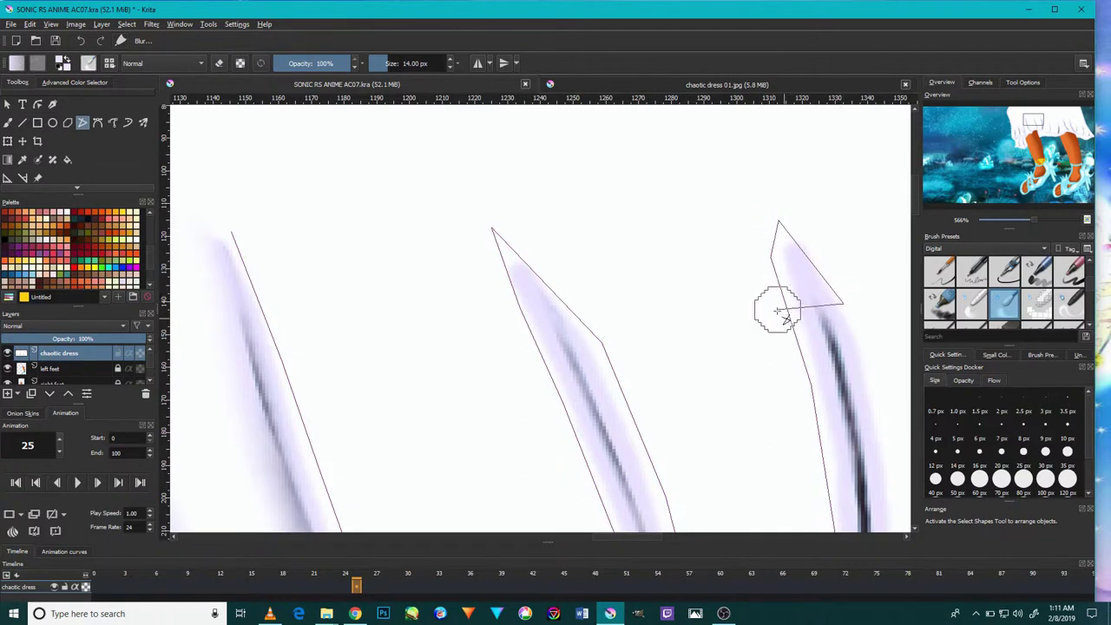
scroll(801, 328, "down", 4)
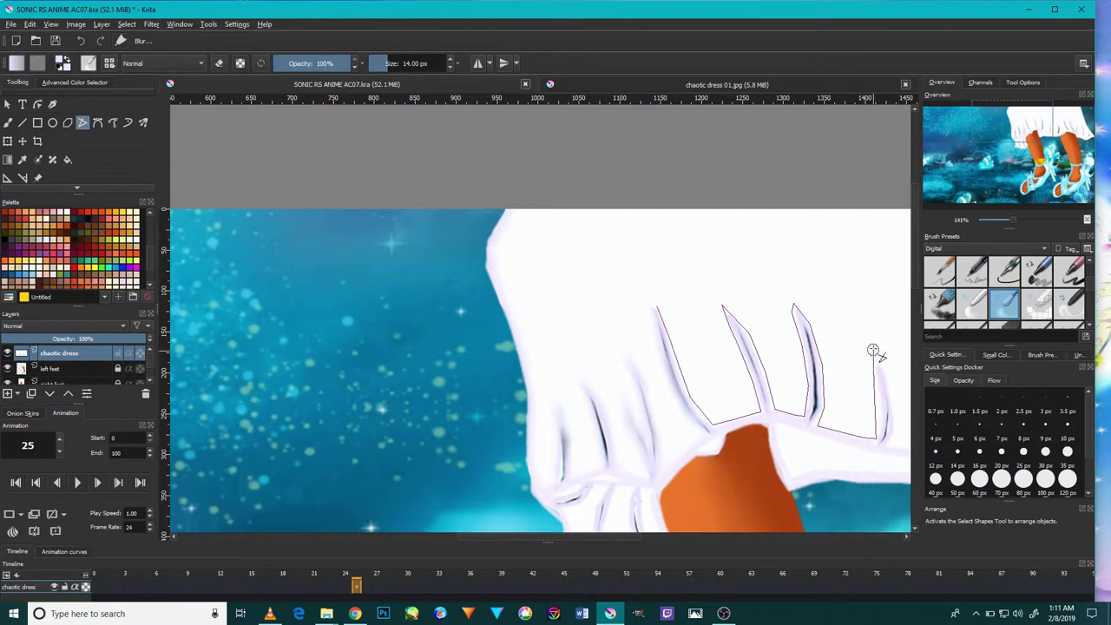
left_click_drag(879, 359, 791, 377)
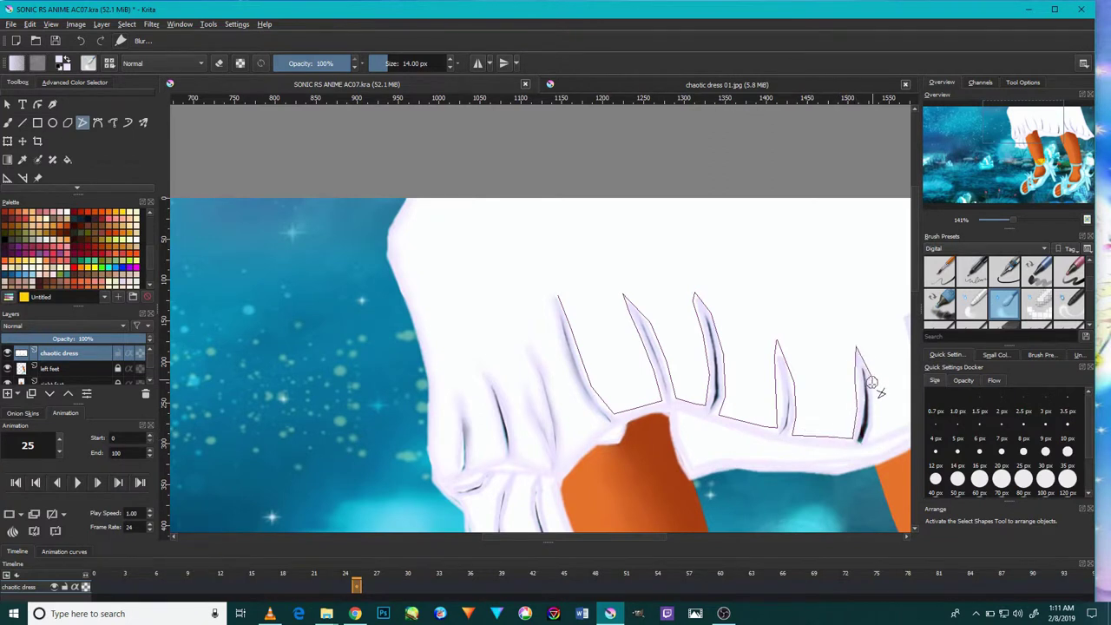
left_click_drag(871, 382, 799, 419)
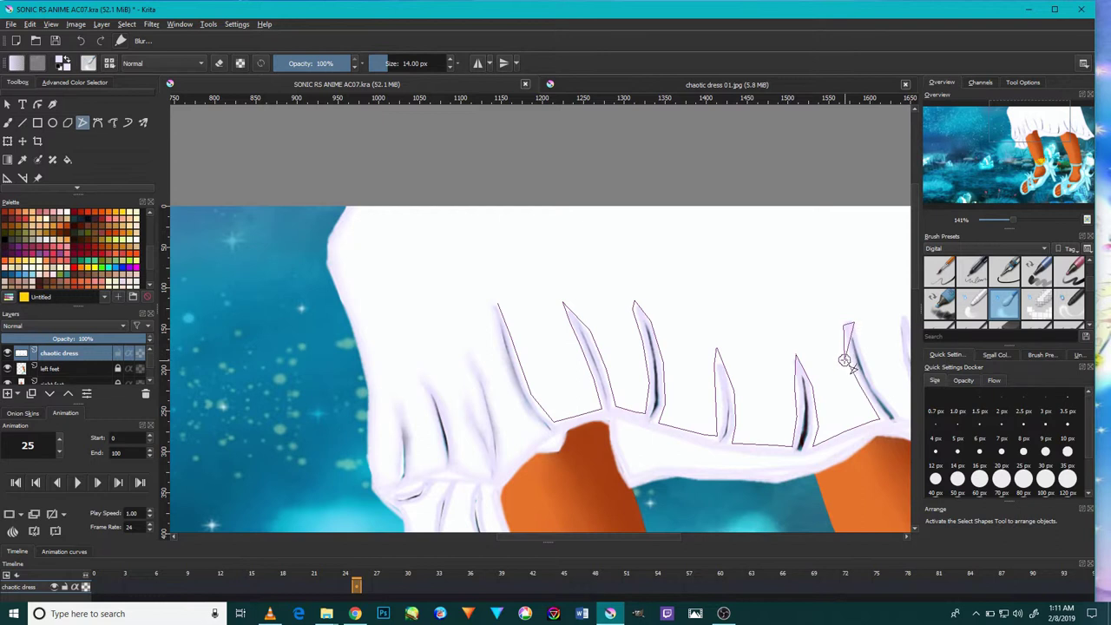
left_click_drag(845, 360, 721, 390)
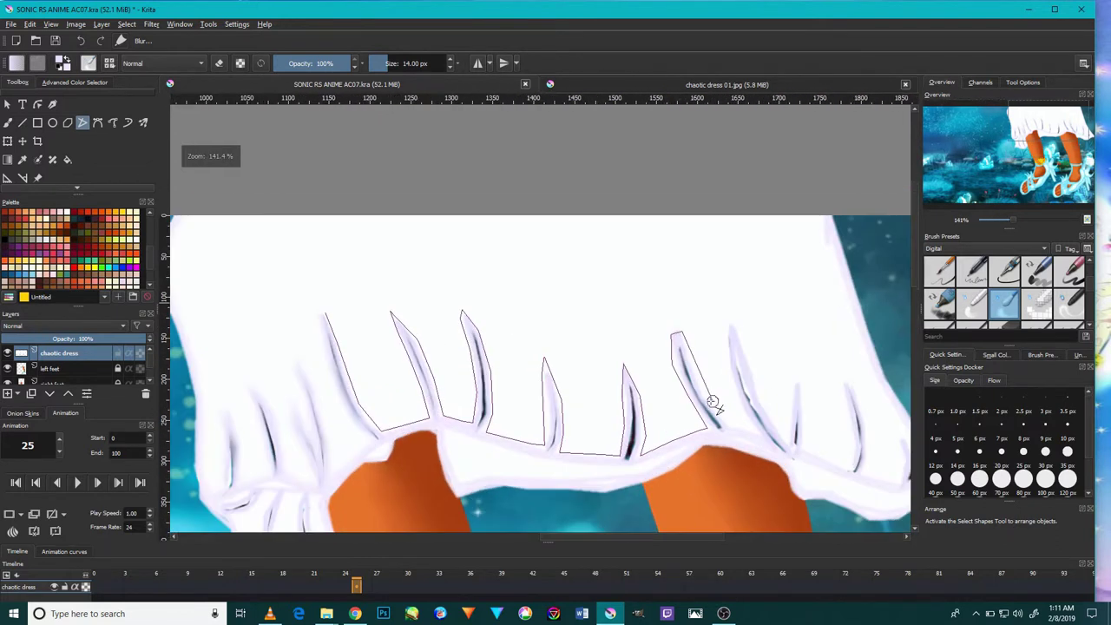
- Extend the outline to the right fold's tip and a corner around the hem spikes
scroll(719, 398, "up", 2)
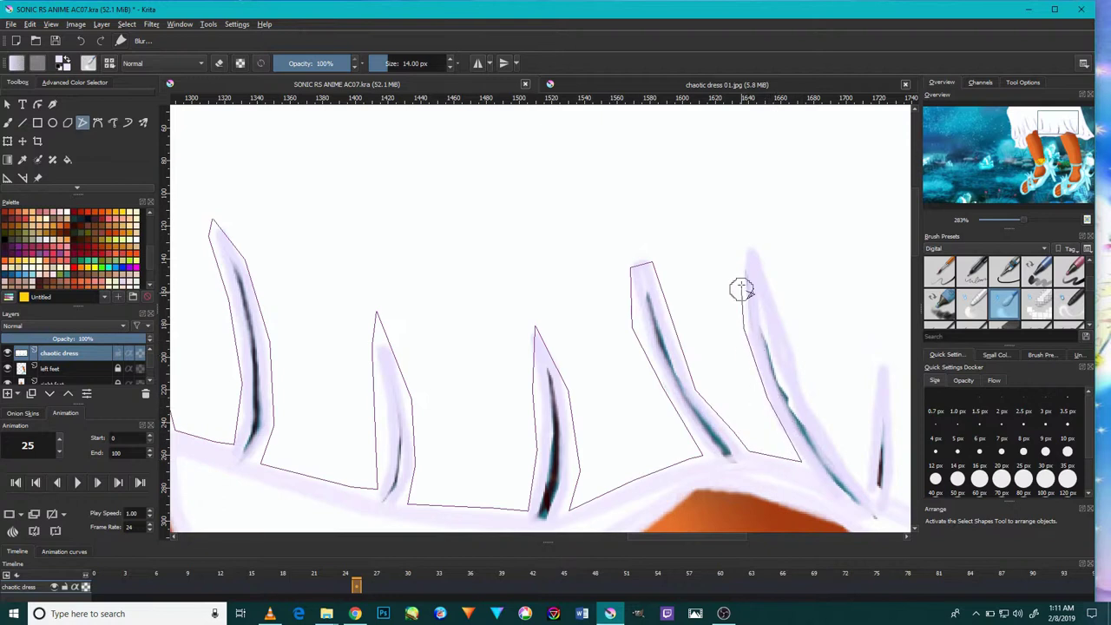
left_click(754, 231)
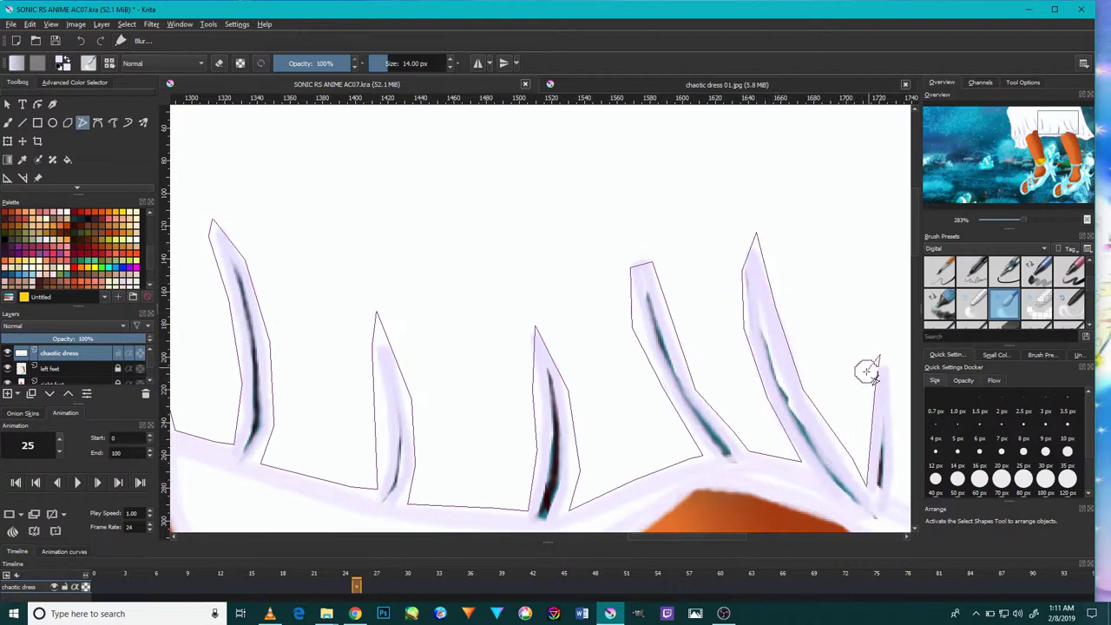
scroll(870, 368, "right", 3)
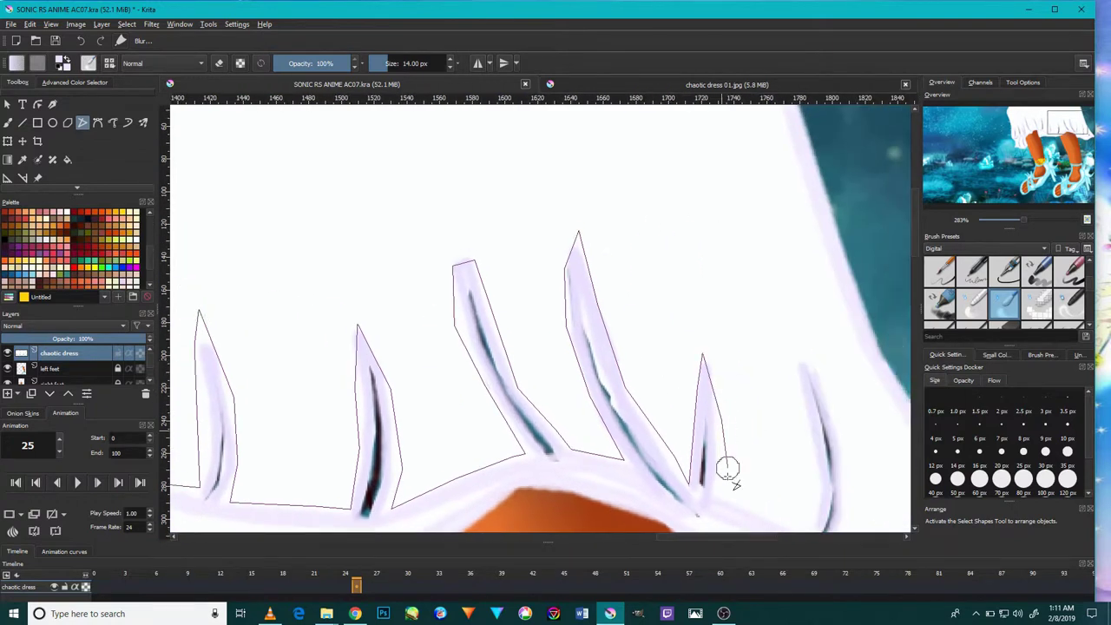
scroll(719, 488, "down", 1)
scroll(719, 488, "right", 1)
left_click(768, 487)
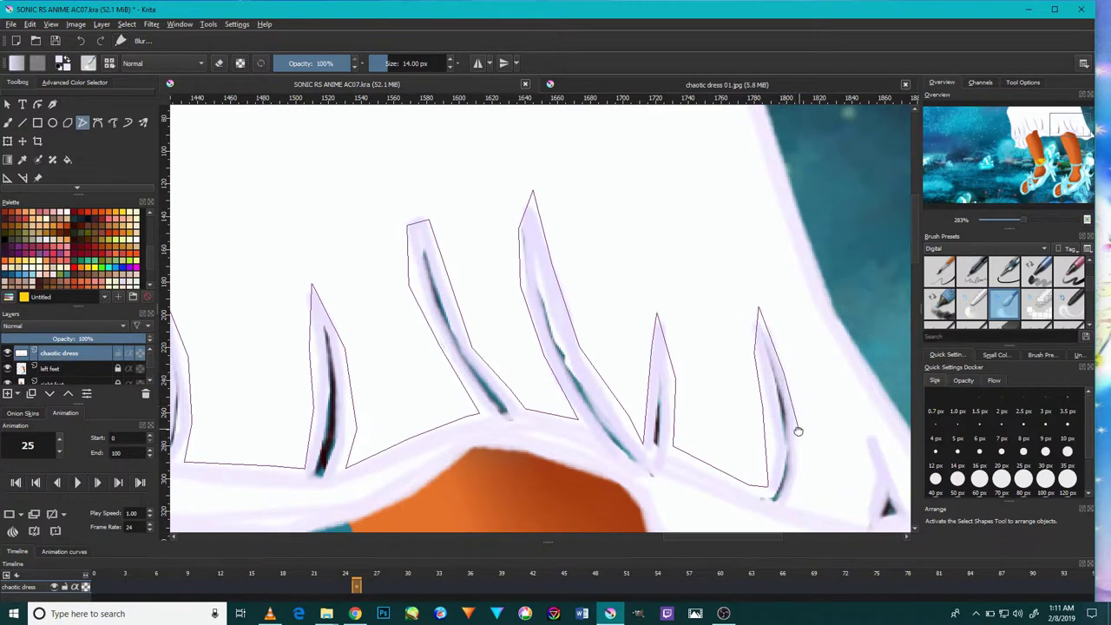
scroll(794, 426, "down", 1)
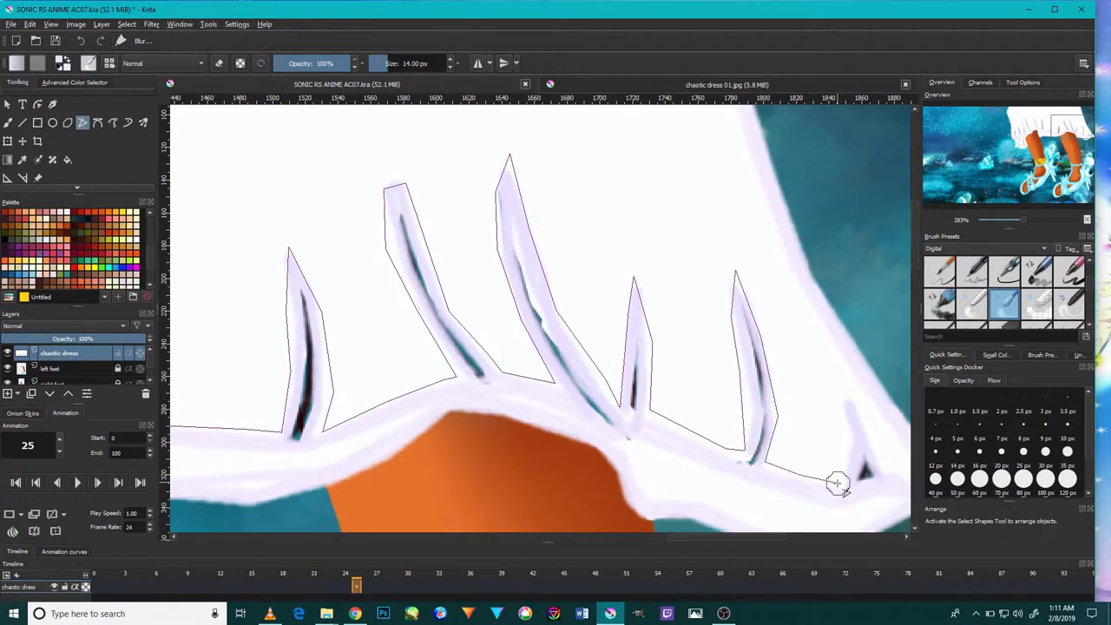
scroll(857, 422, "right", 1)
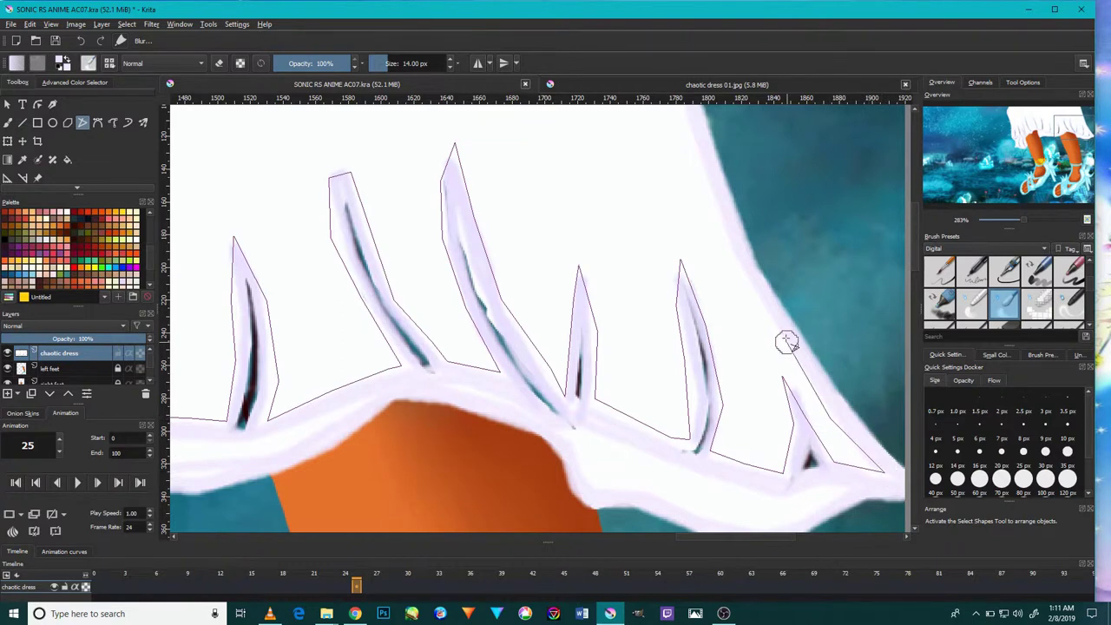
scroll(732, 277, "up", 2)
scroll(716, 270, "up", 2)
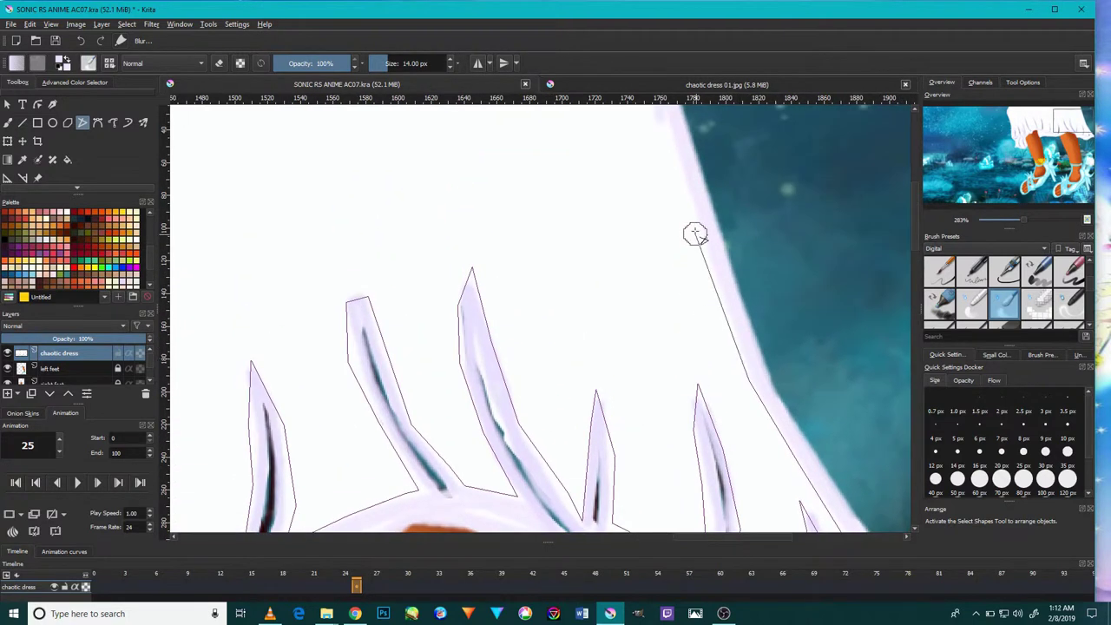
scroll(695, 240, "up", 1)
scroll(692, 246, "up", 3)
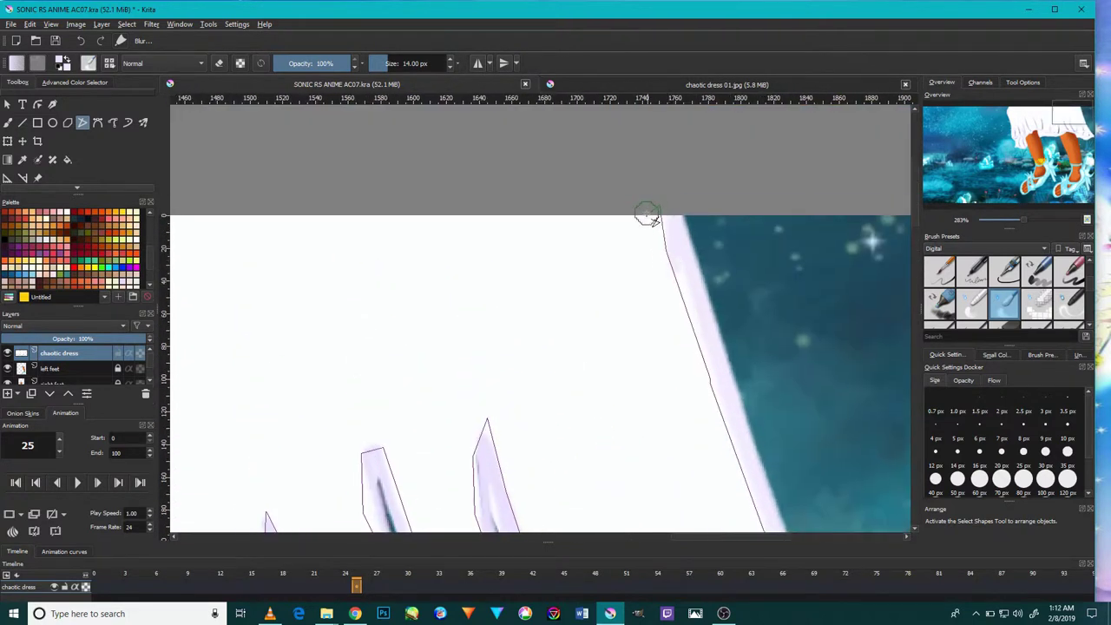
scroll(661, 369, "down", 4)
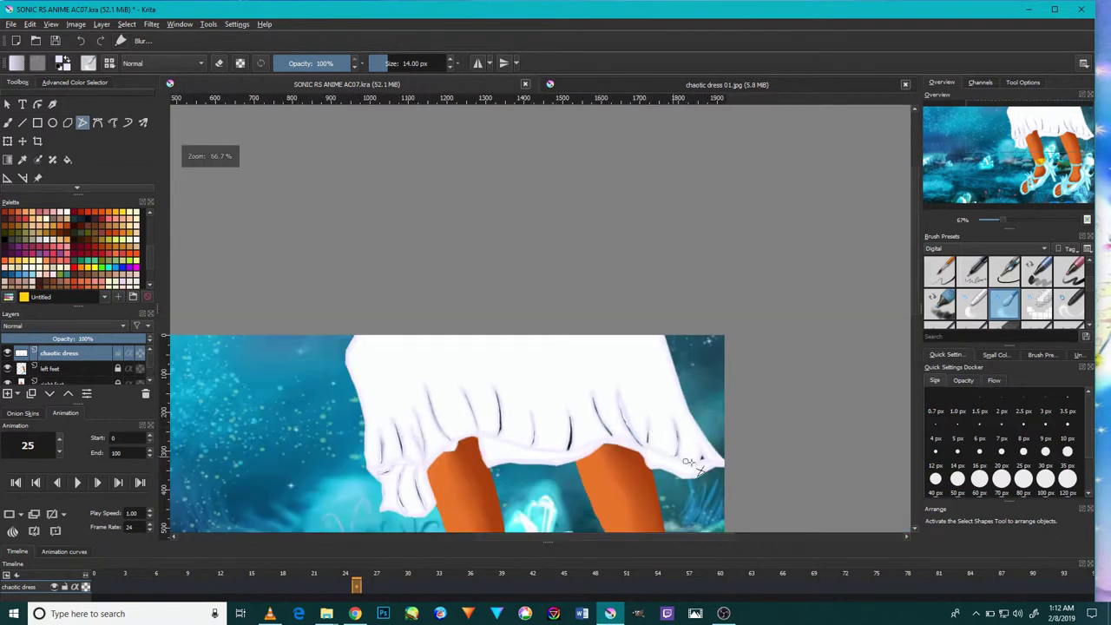
scroll(691, 464, "up", 4)
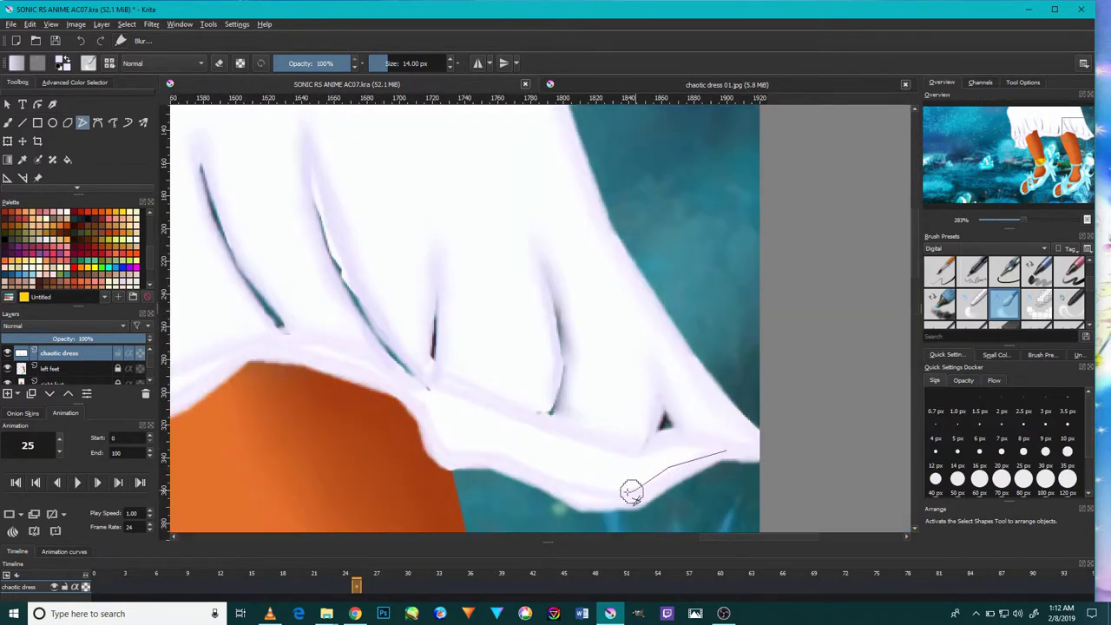
- Start an outline along the hem's lower edge, cancel it, and zoom out over the dress
left_click(572, 486)
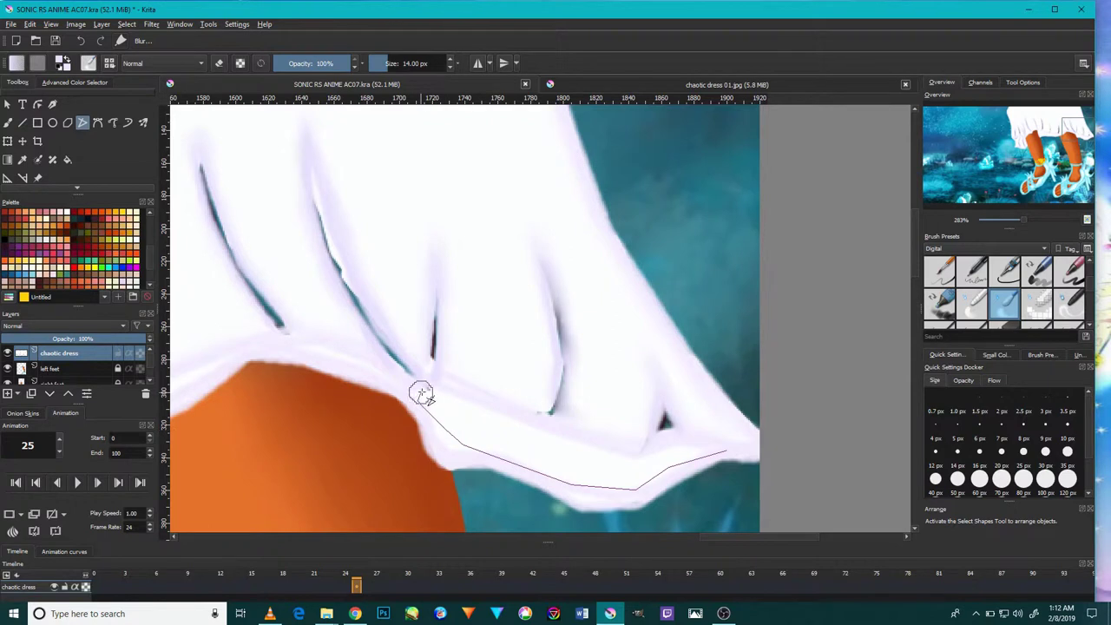
left_click(600, 448)
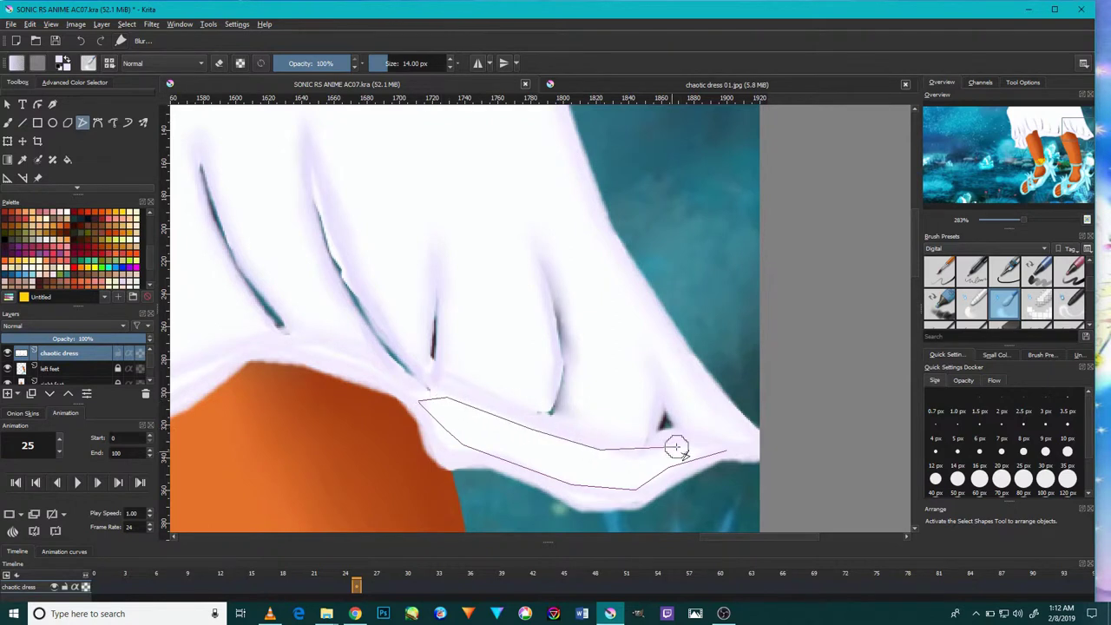
key("Escape")
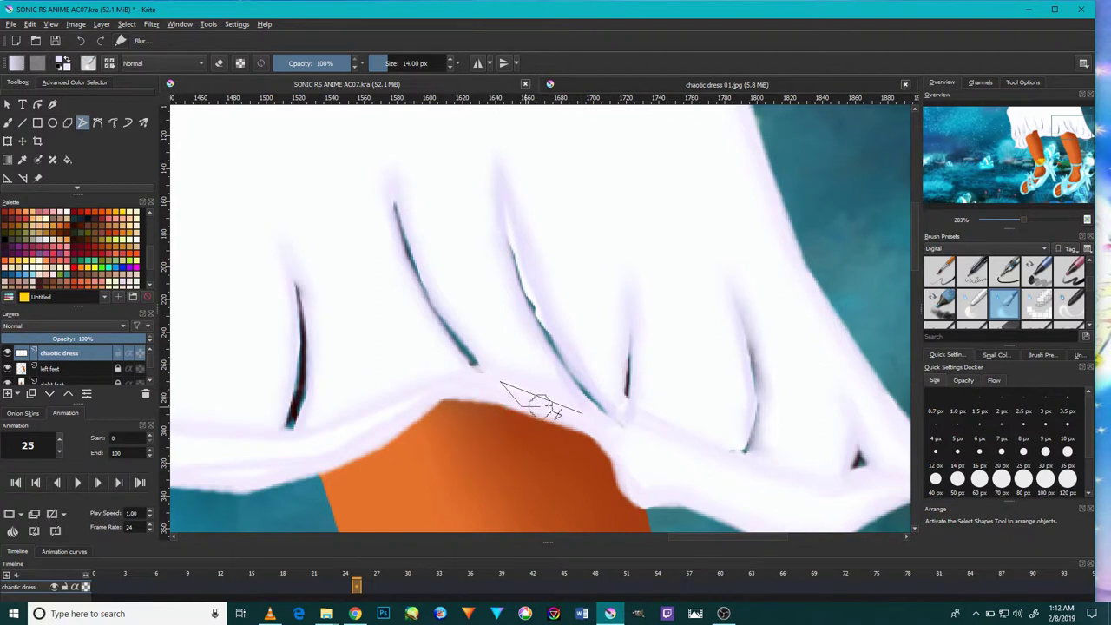
key("Escape")
scroll(582, 415, "down", 2)
scroll(568, 412, "down", 2)
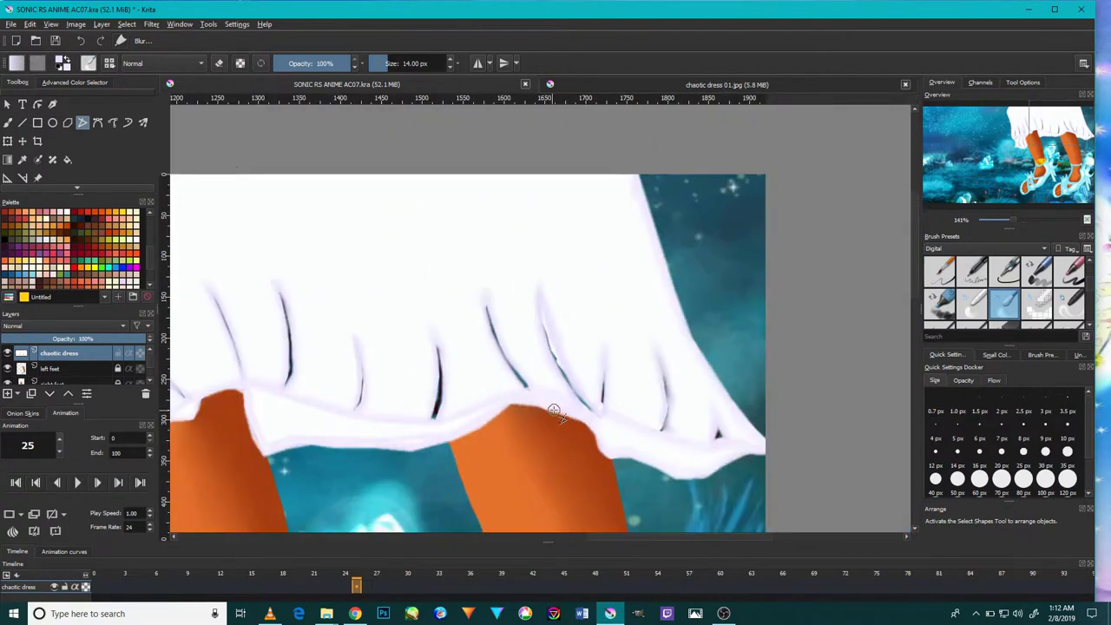
left_click_drag(524, 398, 635, 378)
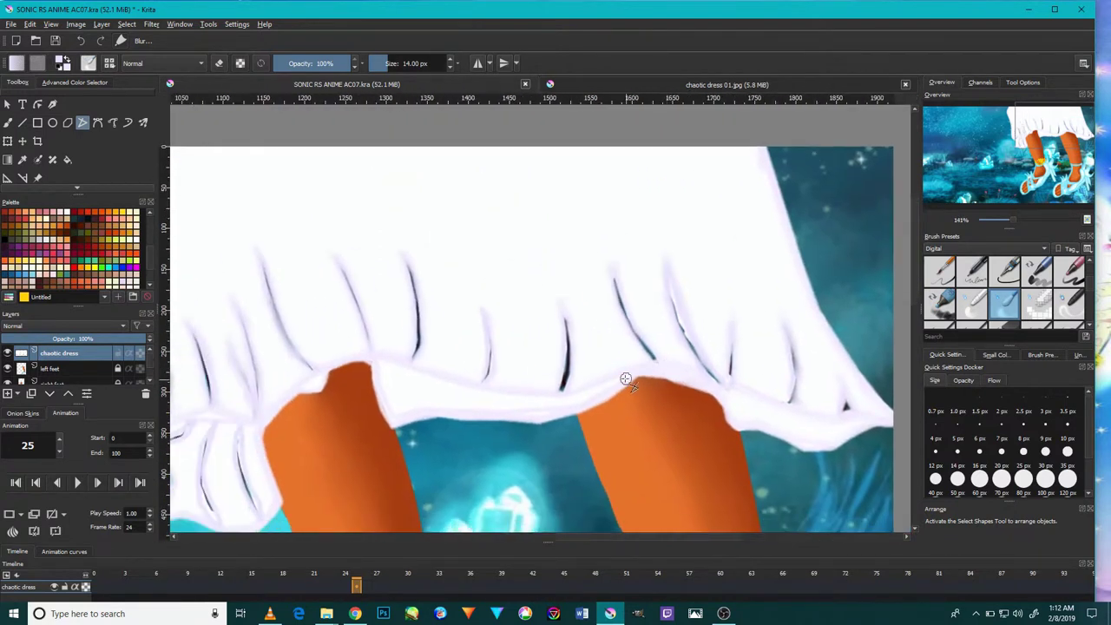
scroll(625, 379, "up", 3)
- Outline the hem band above the legs and apply the Blur preset to lighten it
left_click(659, 355)
left_click(491, 451)
left_click_drag(361, 445, 535, 441)
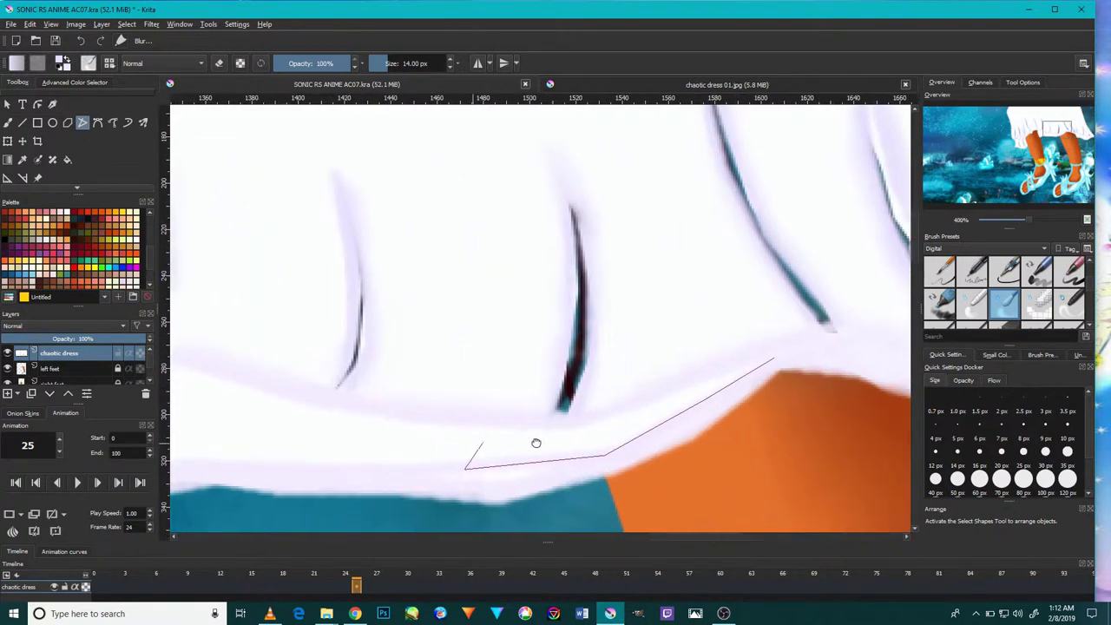
left_click_drag(442, 461, 614, 417)
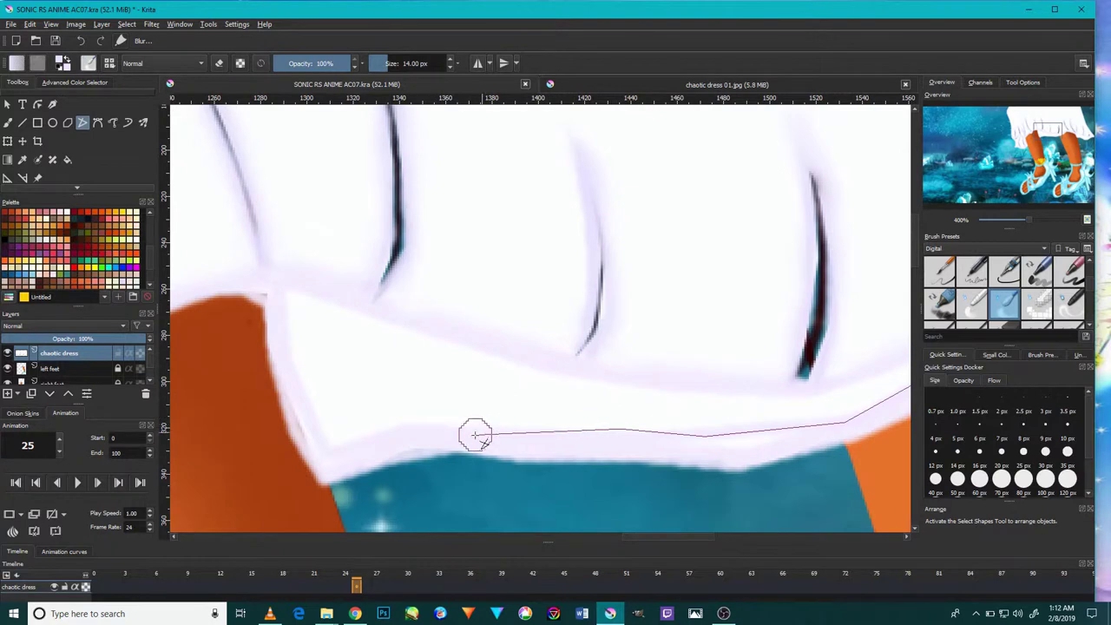
left_click(332, 449)
left_click(281, 380)
left_click(284, 298)
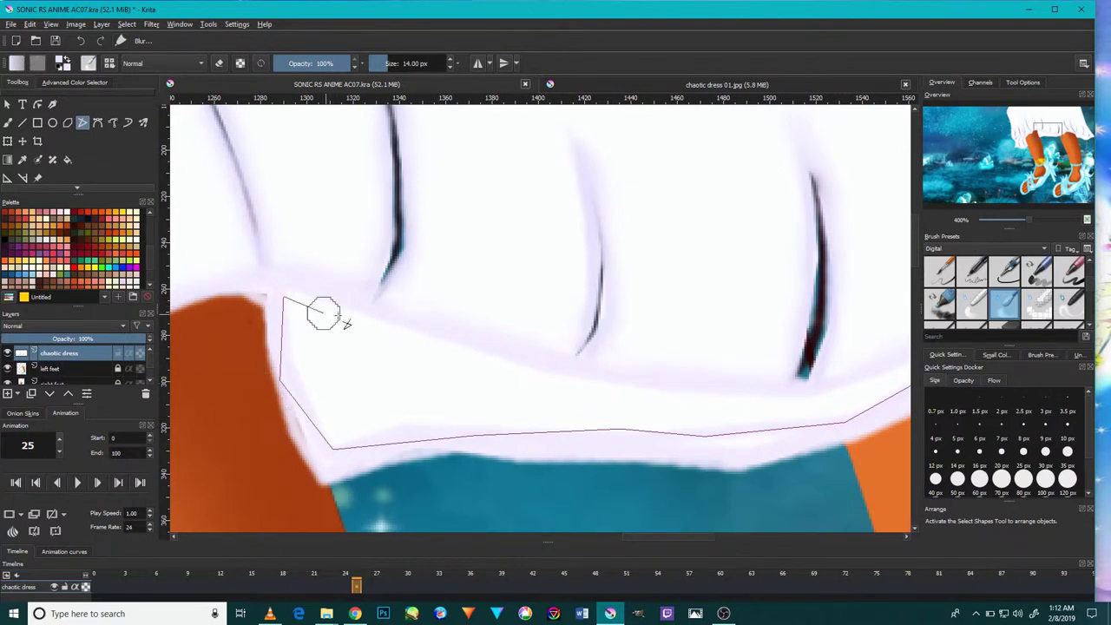
left_click(559, 376)
left_click(737, 397)
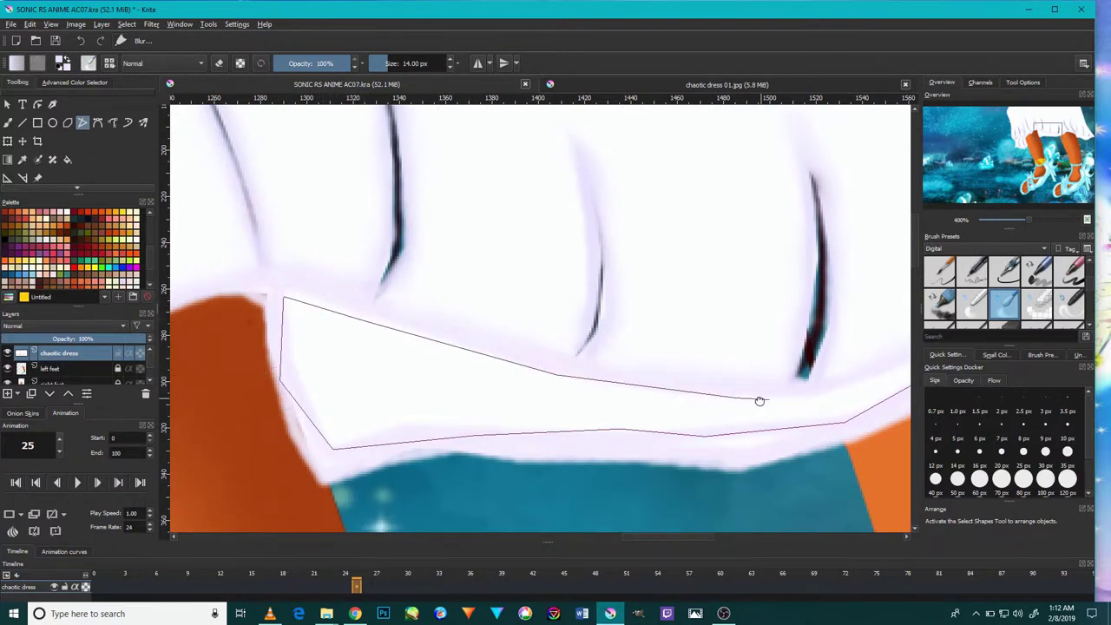
left_click(757, 408)
double_click(853, 363)
scroll(528, 421, "down", 4)
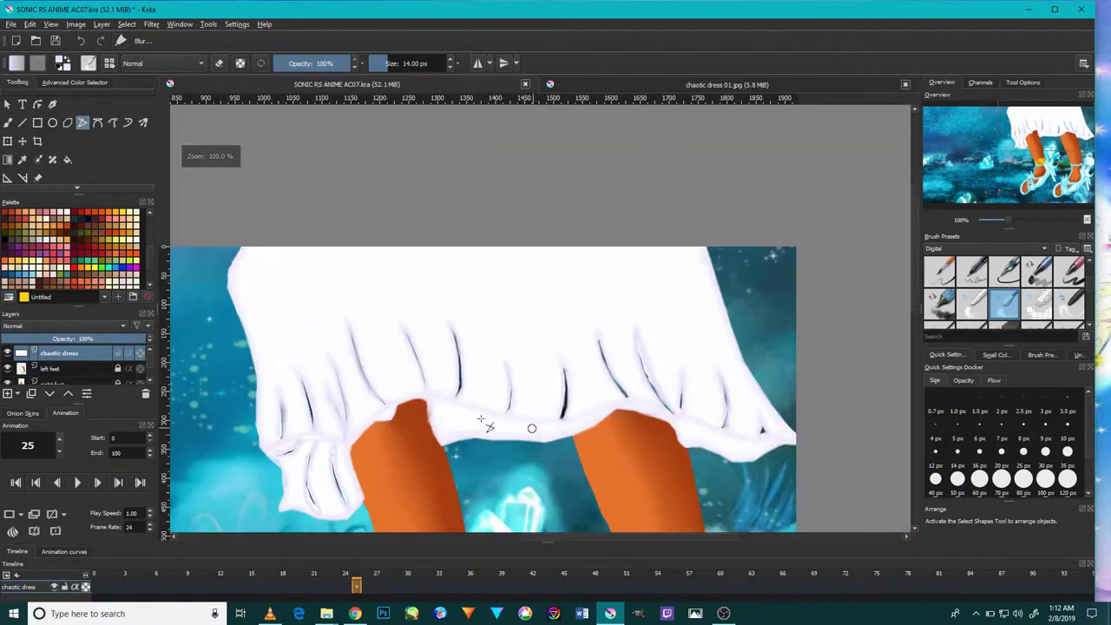
scroll(397, 426, "up", 3)
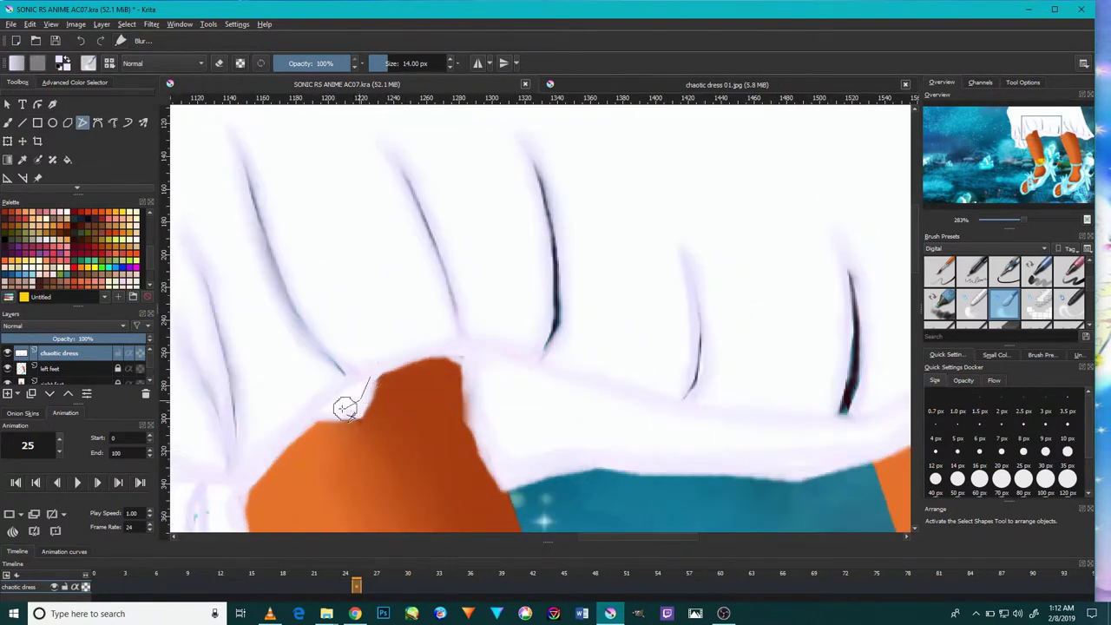
scroll(368, 387, "down", 3)
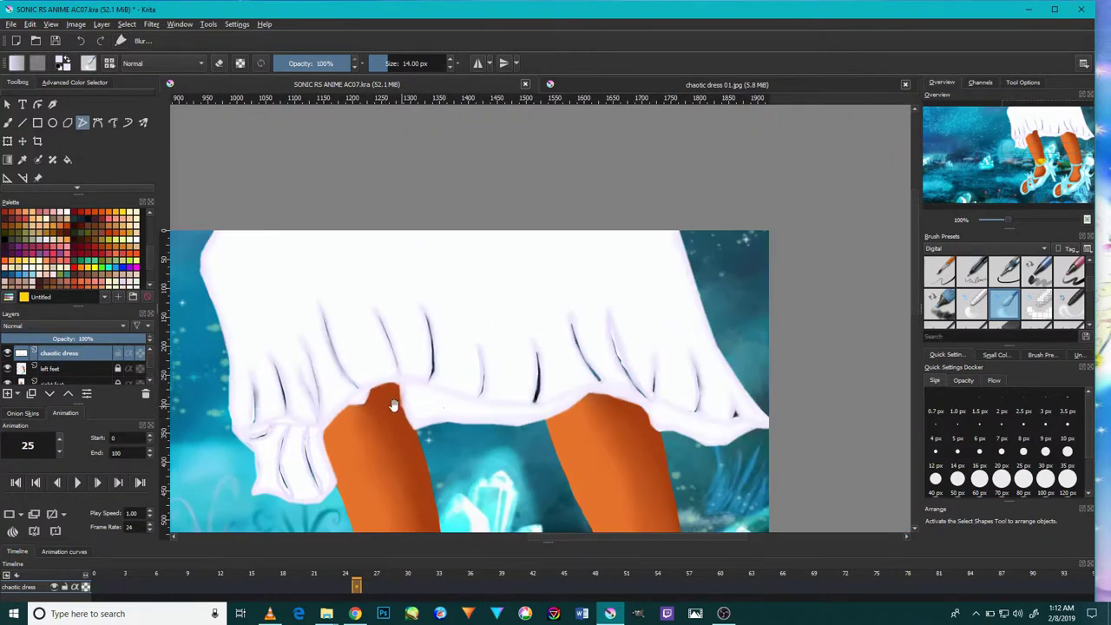
- Outline and blend two folds on the dress's left ruffle
left_click_drag(395, 406, 544, 349)
scroll(432, 403, "up", 4)
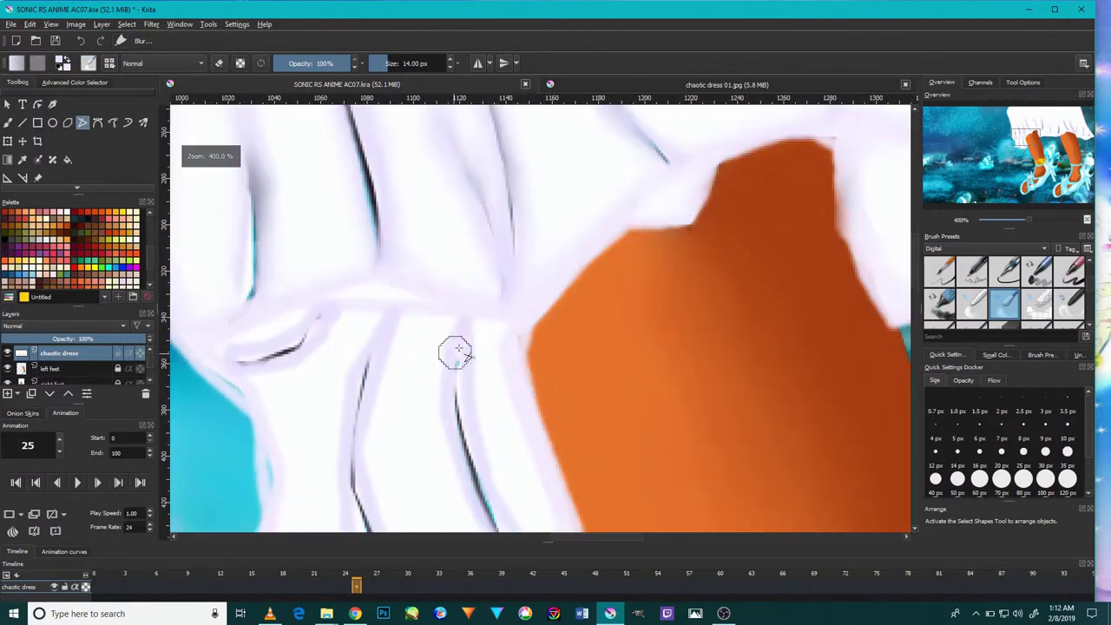
mouse_move(508, 366)
left_mouse_down()
mouse_move(531, 446)
mouse_move(524, 403)
left_mouse_up()
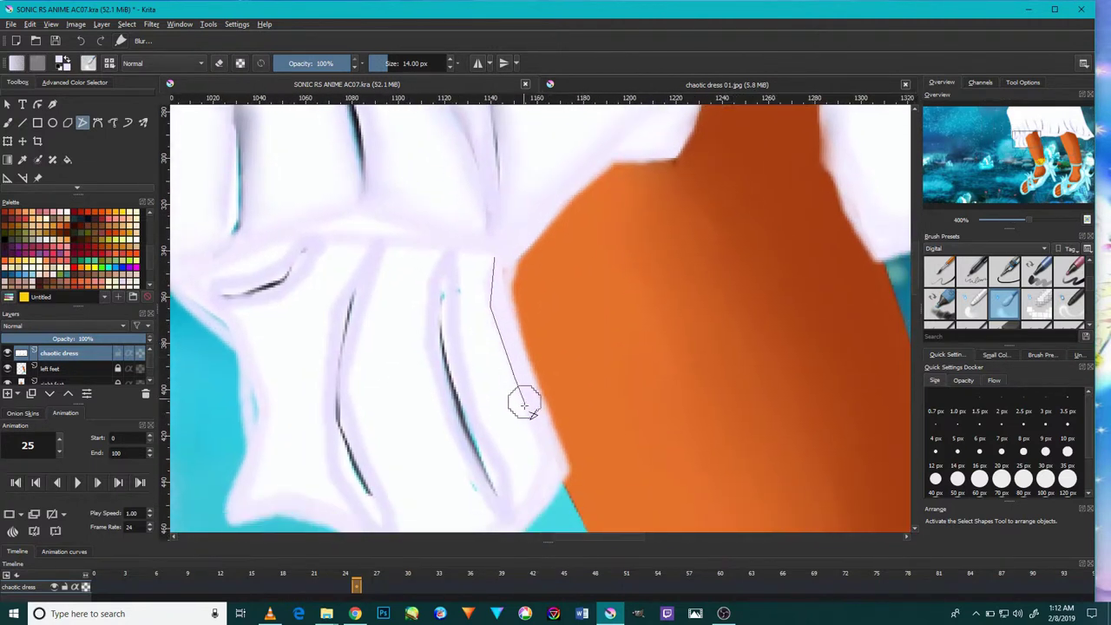
mouse_move(540, 478)
left_mouse_down()
mouse_move(506, 460)
mouse_move(466, 379)
mouse_move(463, 262)
mouse_move(491, 260)
left_mouse_up()
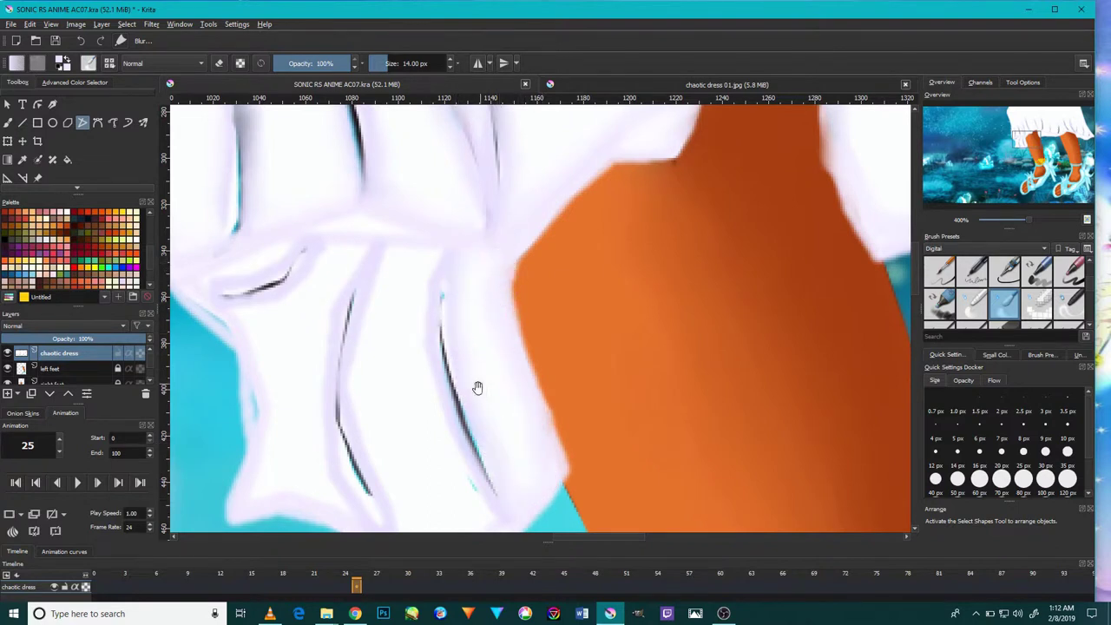
left_click_drag(478, 385, 467, 339)
mouse_move(506, 459)
left_mouse_down()
mouse_move(408, 471)
mouse_move(338, 334)
mouse_move(394, 179)
mouse_move(440, 213)
mouse_move(432, 276)
left_mouse_up()
left_click_drag(432, 337, 499, 459)
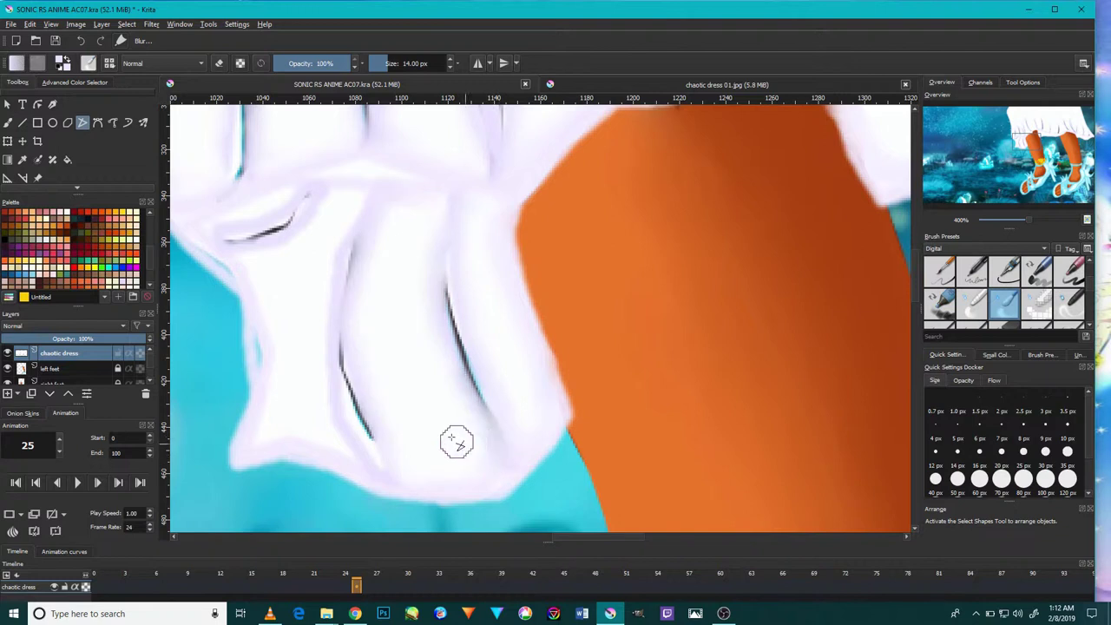
- Trace around the left ruffle's lower edge and close the shape to lighten it
mouse_move(323, 441)
left_mouse_down()
mouse_move(280, 440)
mouse_move(248, 276)
left_mouse_up()
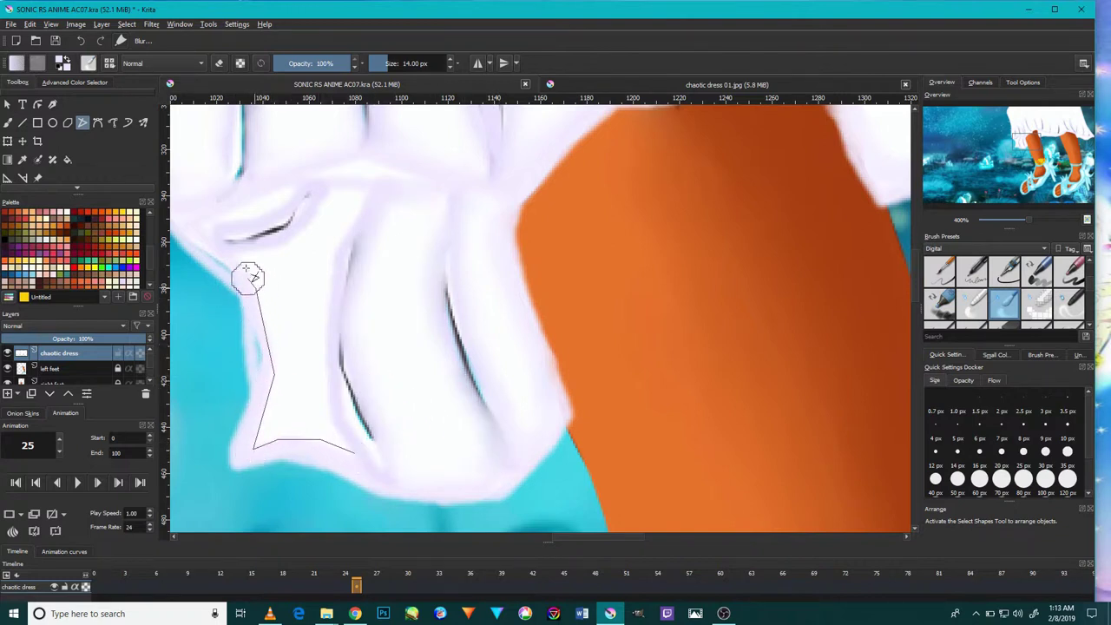
left_click_drag(281, 228, 317, 200)
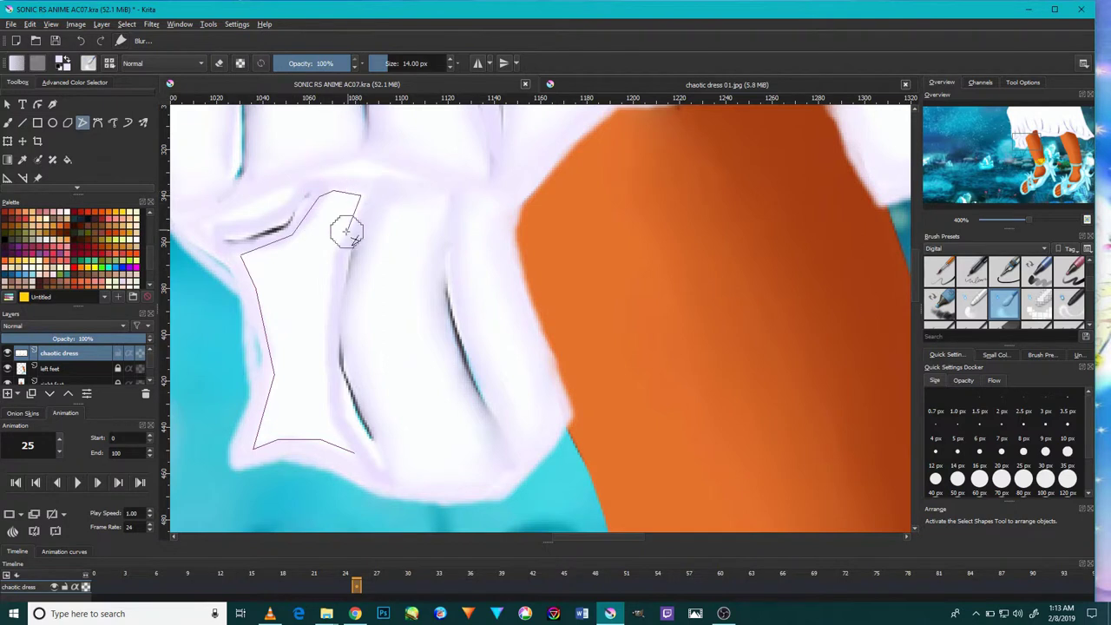
left_click_drag(329, 320, 331, 383)
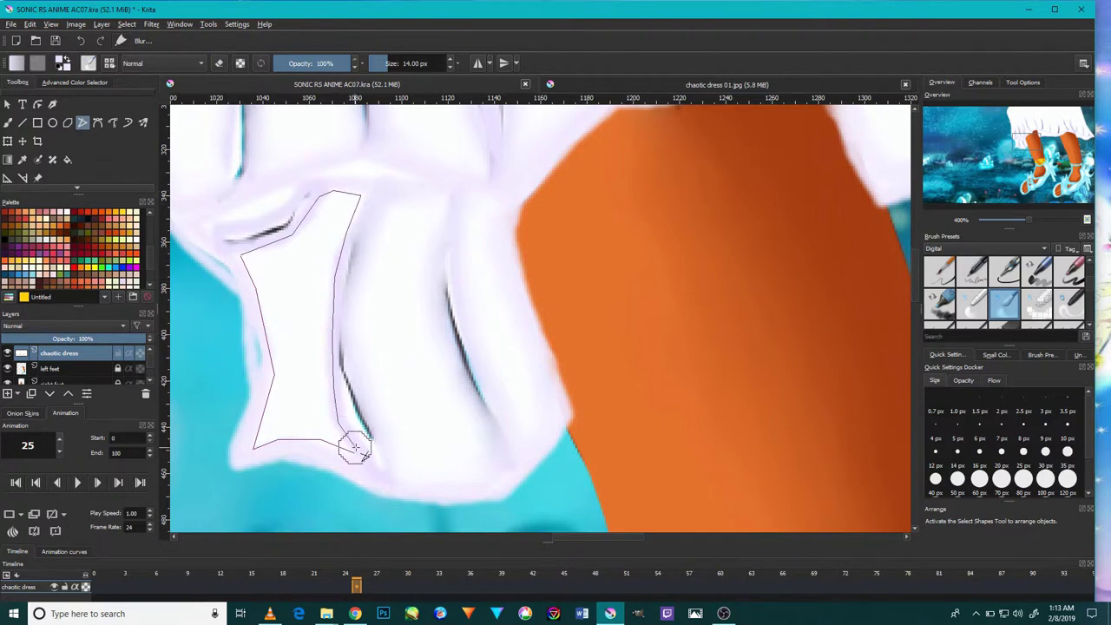
left_click_drag(354, 452, 353, 455)
scroll(351, 347, "down", 2)
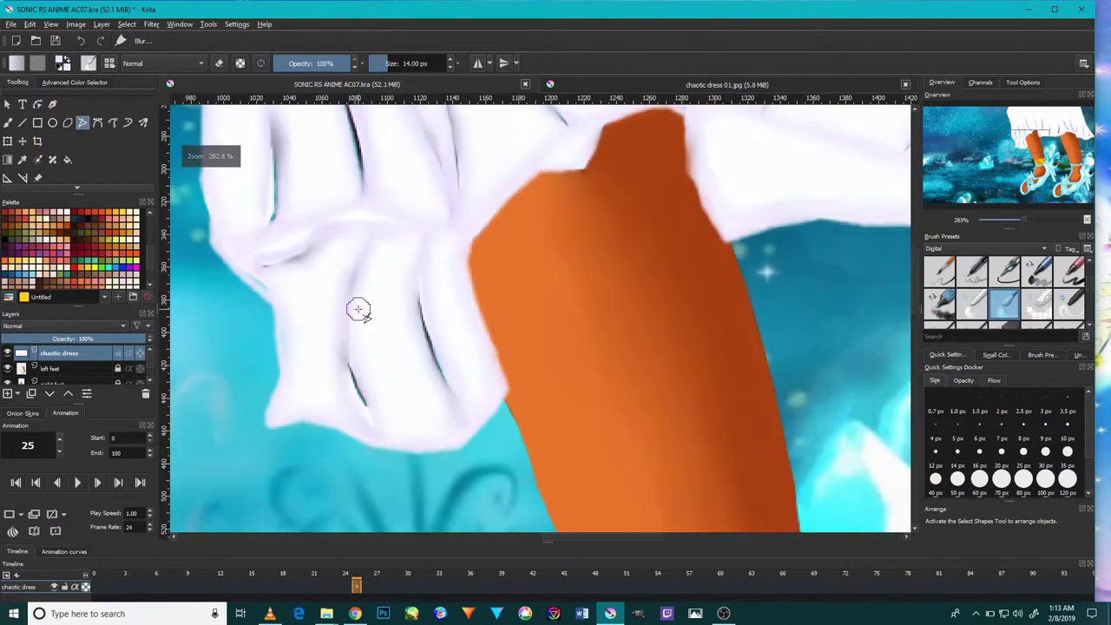
scroll(361, 310, "down", 1)
scroll(356, 295, "down", 1)
scroll(343, 250, "down", 1)
scroll(356, 260, "up", 3)
scroll(375, 317, "up", 2)
scroll(382, 356, "down", 5)
- Enclose a fold near the ruffle and apply the stroke to it
mouse_move(423, 309)
left_mouse_down()
mouse_move(613, 213)
mouse_move(497, 238)
left_mouse_up()
scroll(512, 290, "up", 4)
scroll(504, 297, "up", 3)
left_click(438, 330)
left_click(370, 347)
left_click(340, 380)
left_click(242, 420)
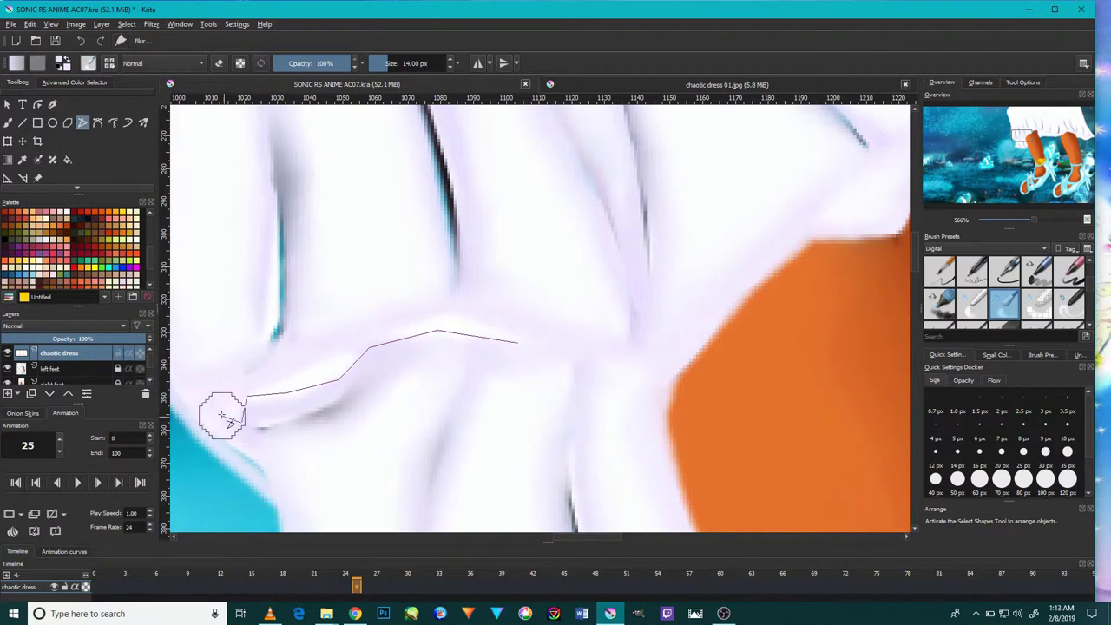
left_click(269, 374)
left_click(373, 328)
double_click(515, 342)
- Draw a new two-point fold line on the lower-left ruffle
scroll(521, 328, "down", 4)
scroll(566, 302, "up", 1)
scroll(521, 317, "up", 1)
scroll(365, 360, "up", 1)
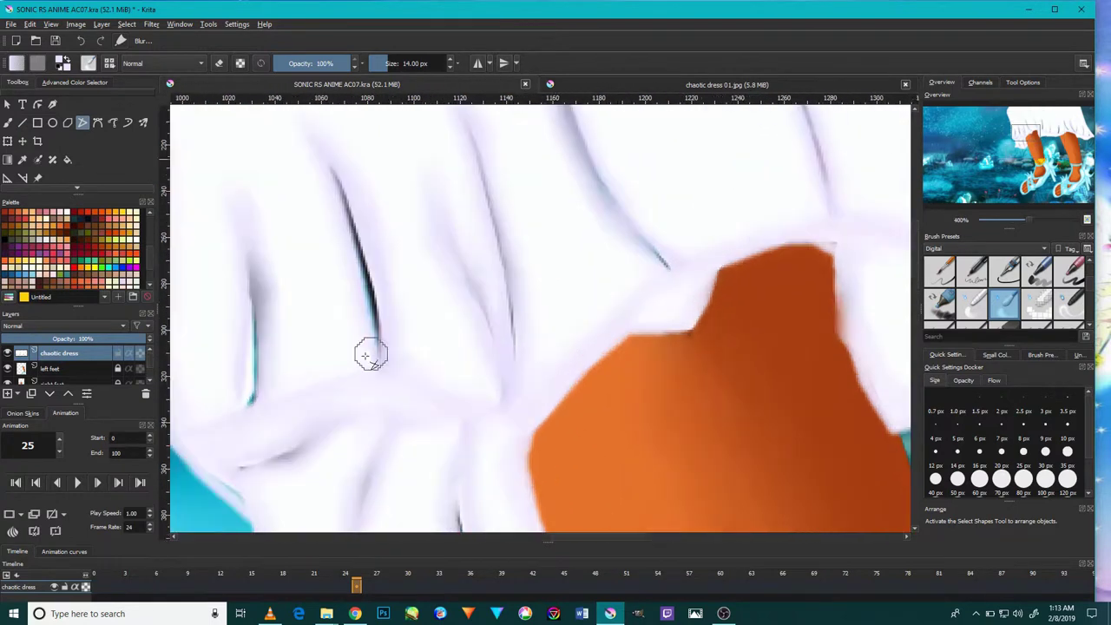
left_click(243, 395)
left_click(232, 265)
double_click(240, 392)
- Start a crease line along another dress fold, then shift the view to the hem's left
scroll(241, 391, "down", 3)
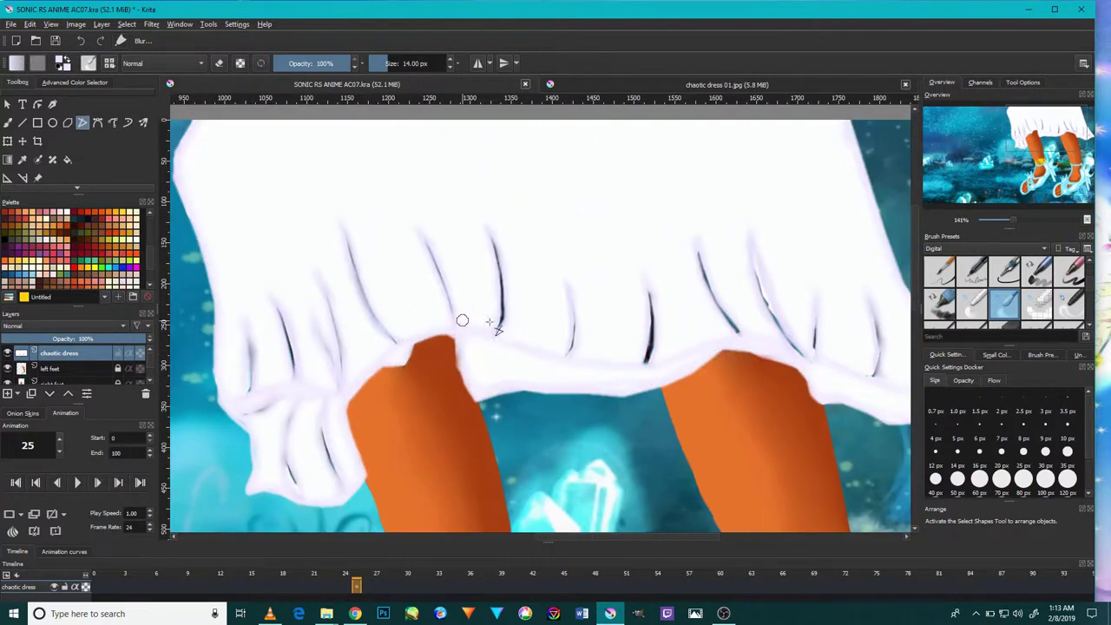
left_click_drag(458, 311, 441, 330)
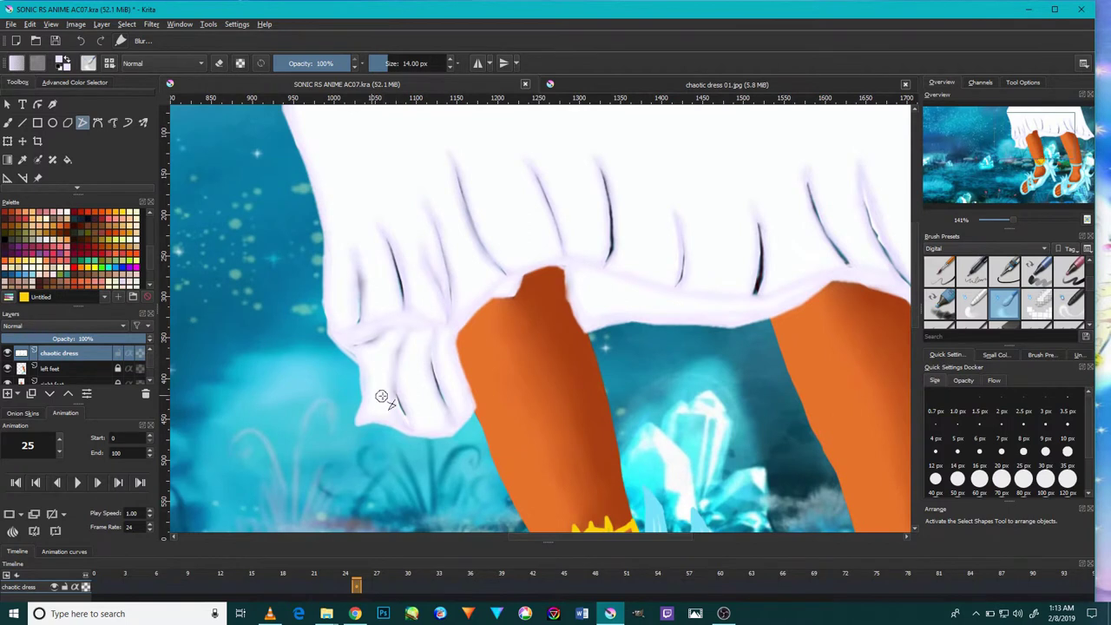
scroll(382, 397, "up", 4)
left_click(469, 474)
left_click(423, 392)
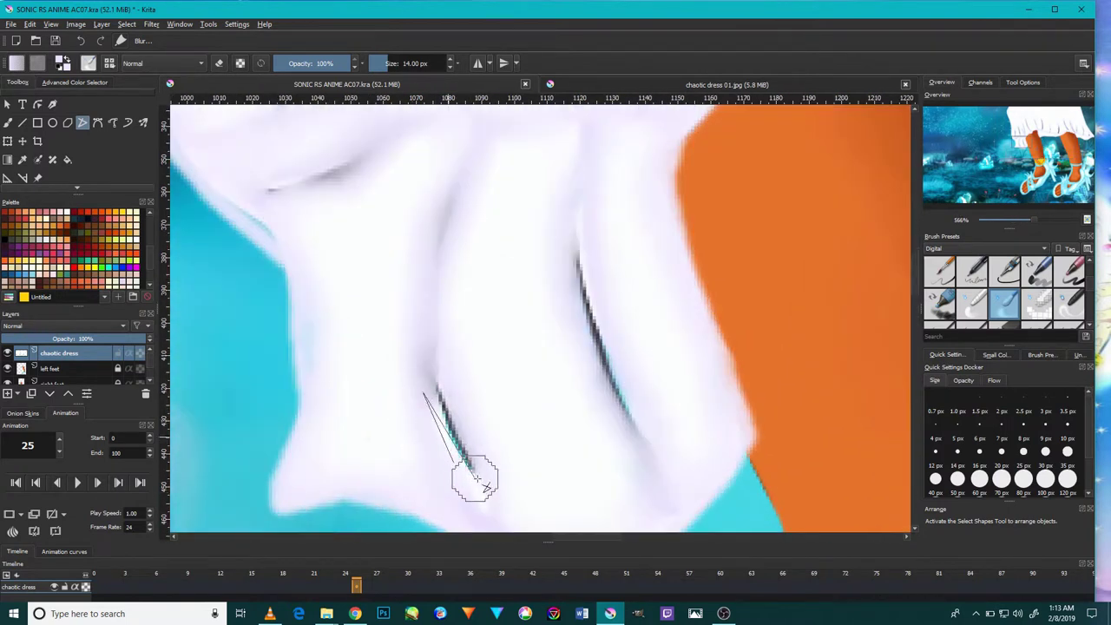
scroll(454, 454, "down", 2)
scroll(473, 422, "down", 2)
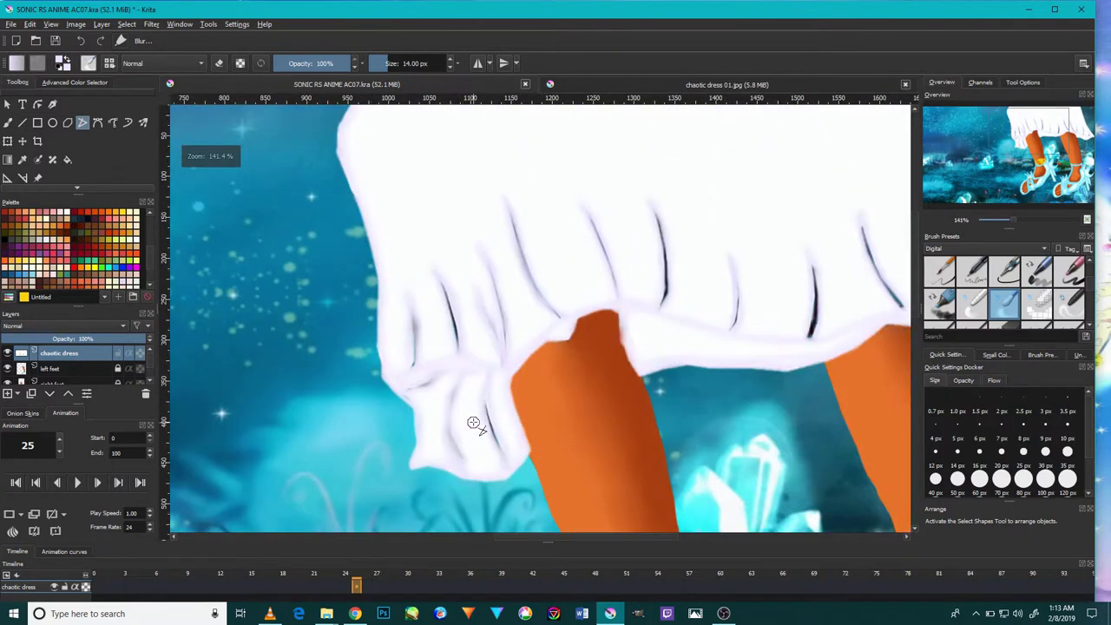
left_click_drag(761, 241, 528, 304)
scroll(520, 342, "down", 4)
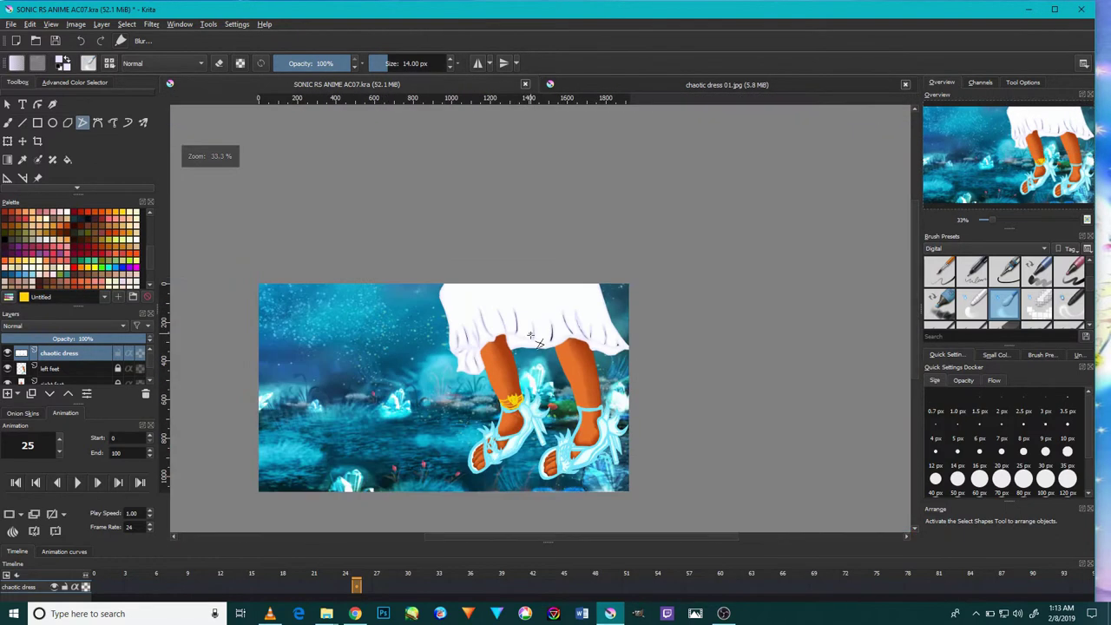
- Trace a closed soft line along the hem's bottom edge
scroll(527, 322, "up", 4)
scroll(608, 348, "up", 4)
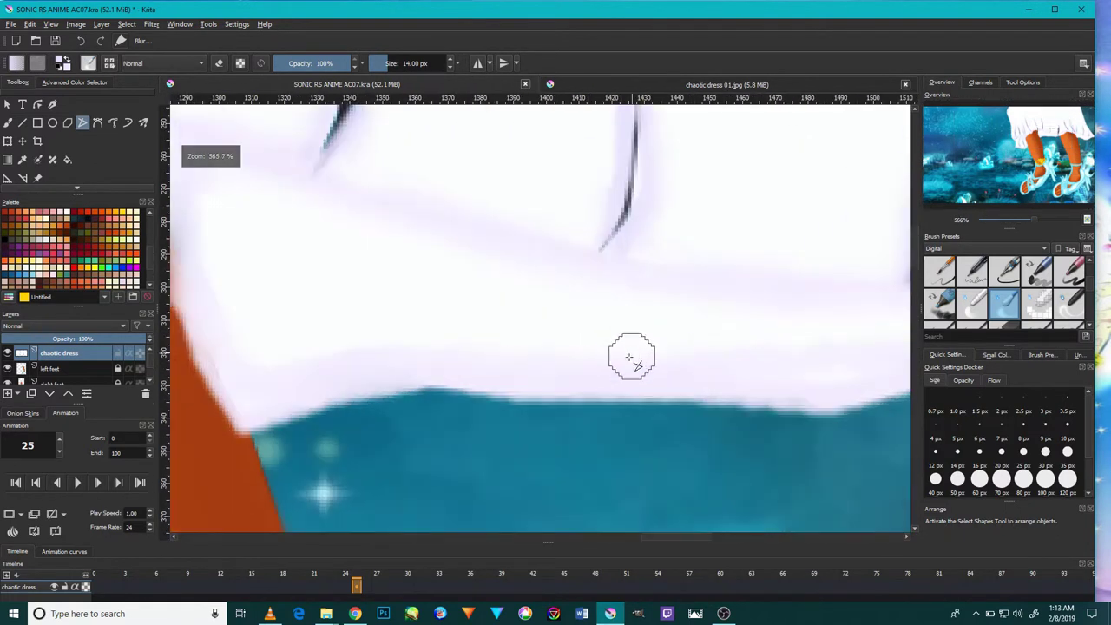
left_click(281, 385)
left_click(608, 379)
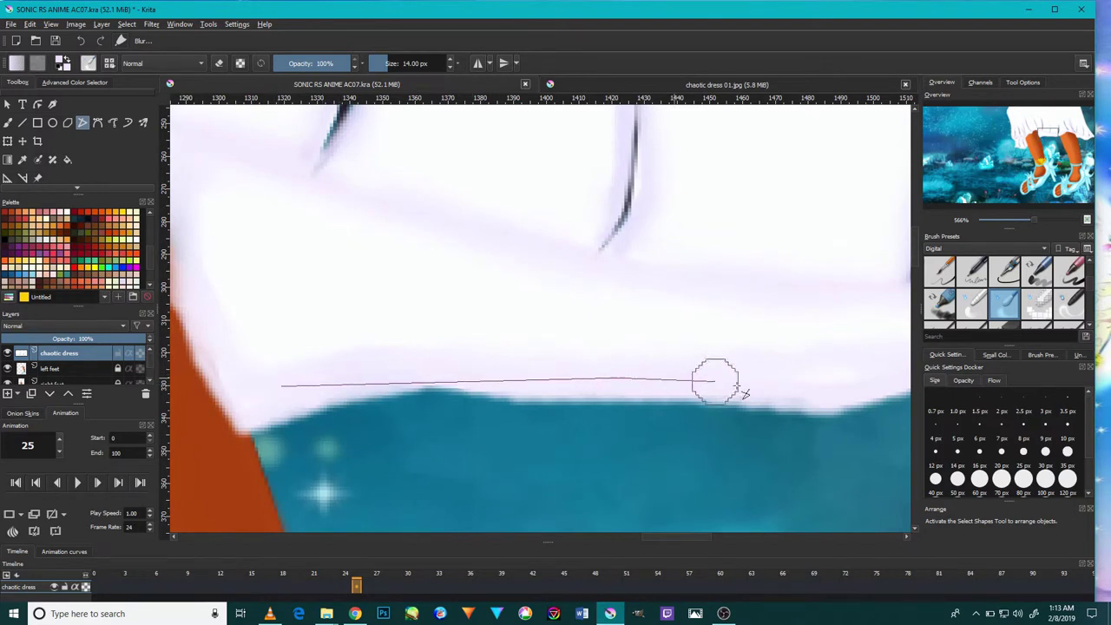
left_click(791, 392)
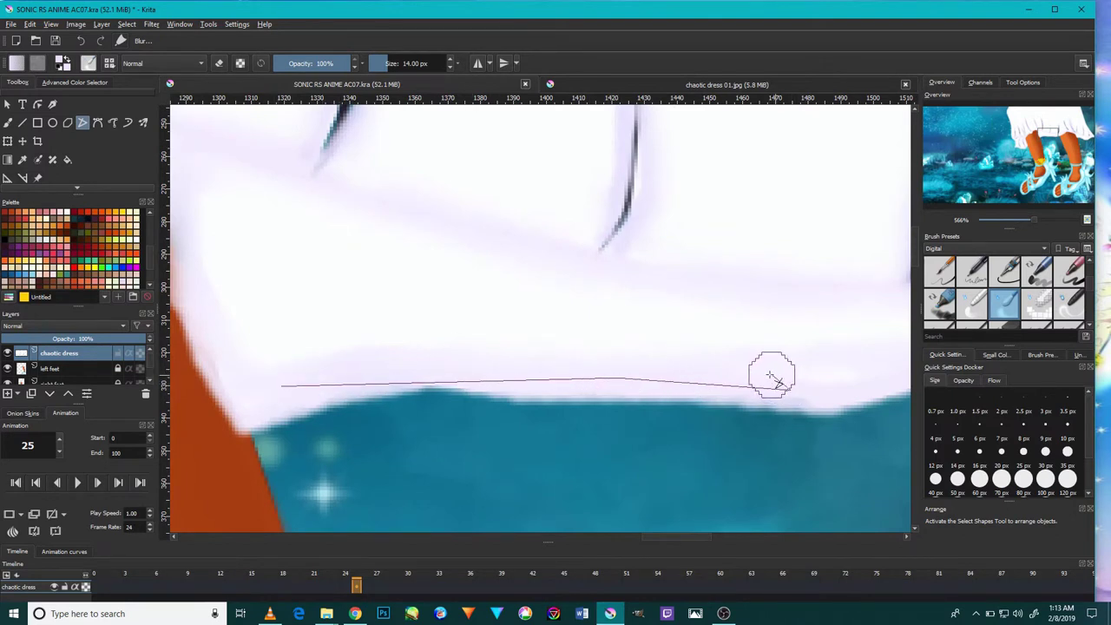
left_click(650, 427)
left_click(601, 452)
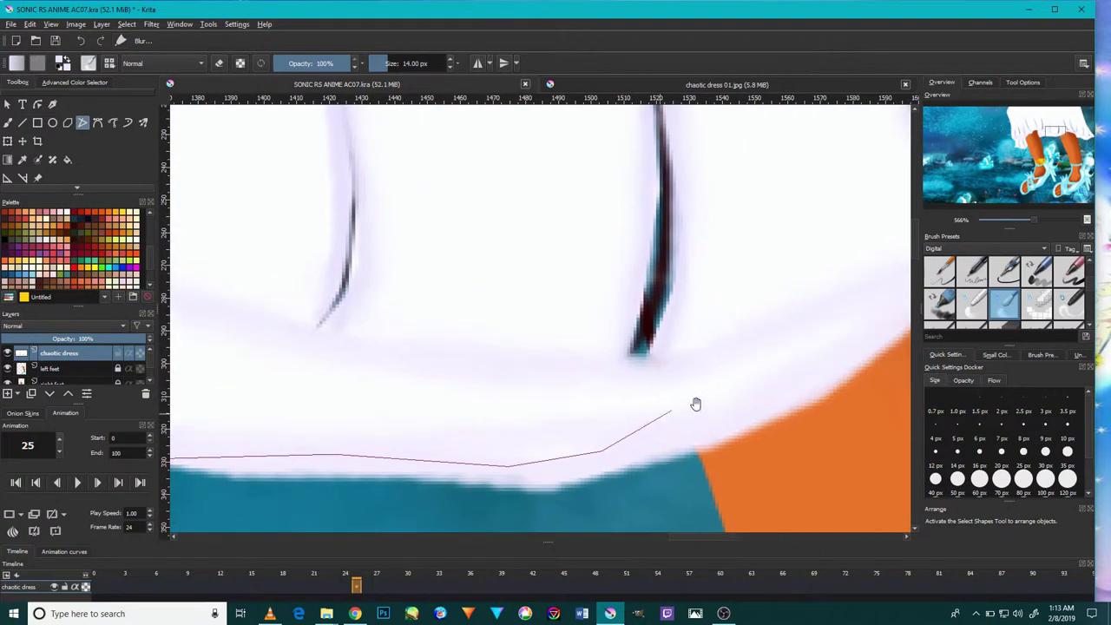
left_click(858, 335)
left_click(644, 423)
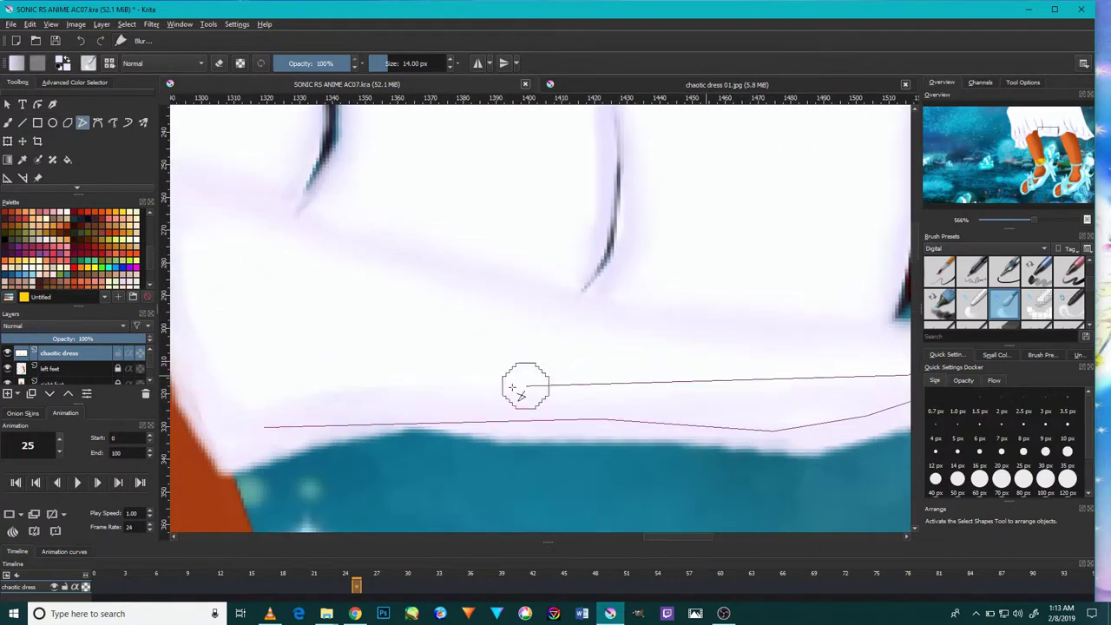
left_click(265, 426)
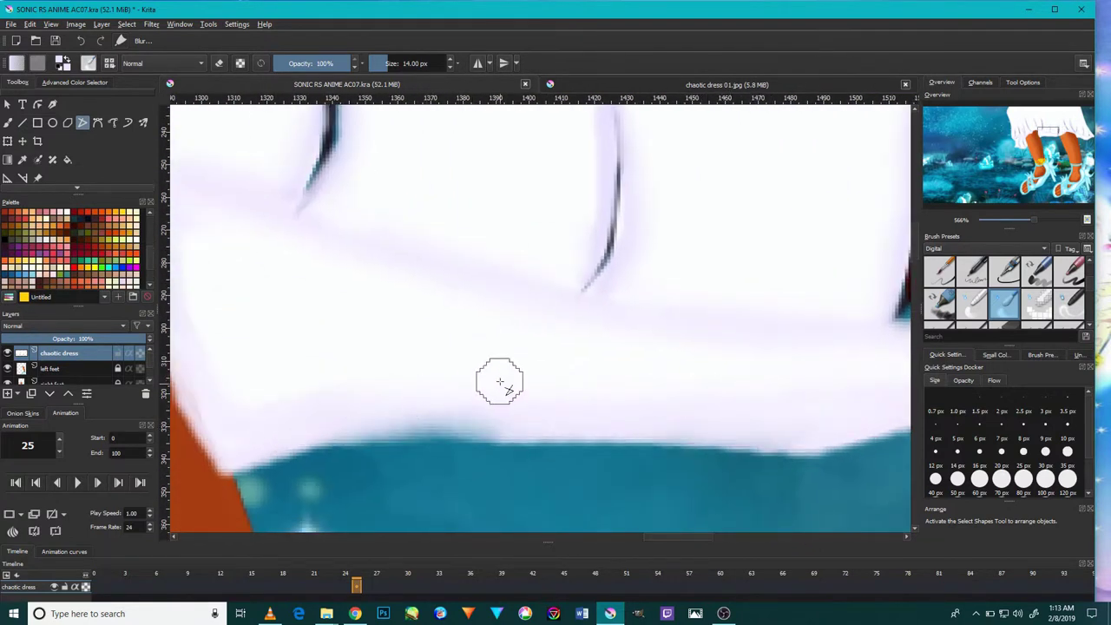
- Draw a soft line up the hem's left side and zoom back to 100%
scroll(503, 381, "down", 2)
scroll(555, 372, "down", 1)
scroll(582, 356, "down", 3)
scroll(592, 293, "down", 2)
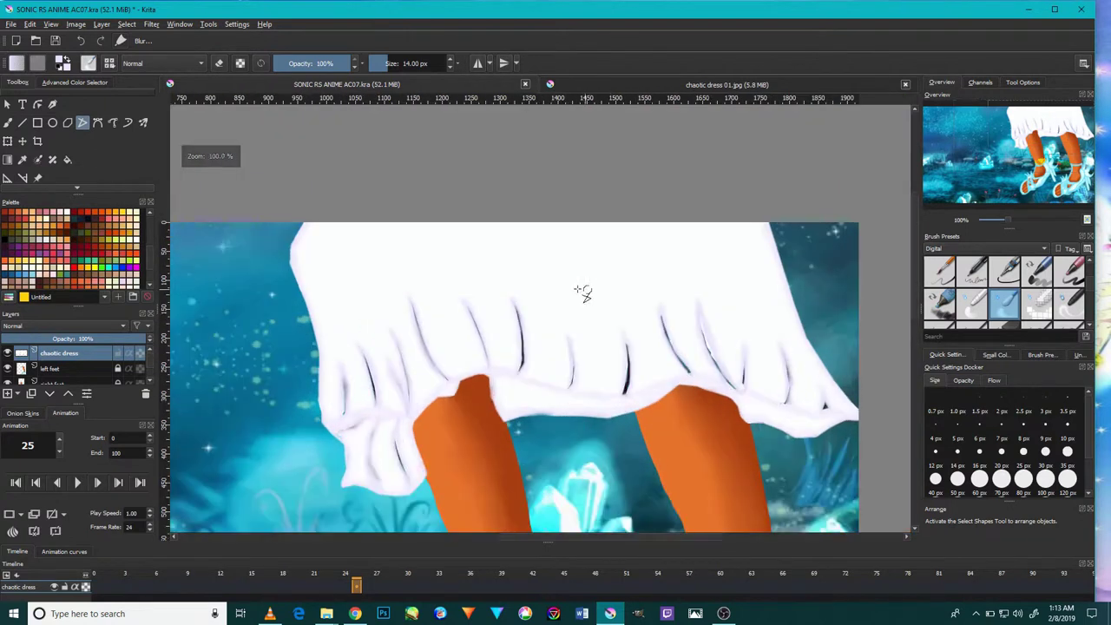
scroll(396, 335, "up", 2)
left_click(260, 488)
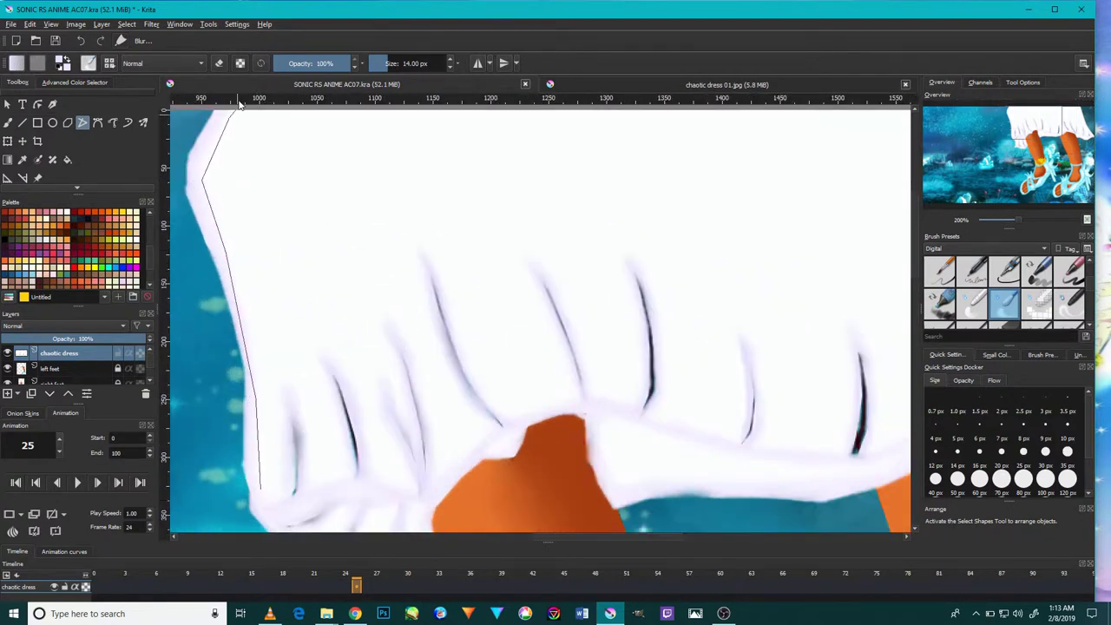
left_click(533, 141)
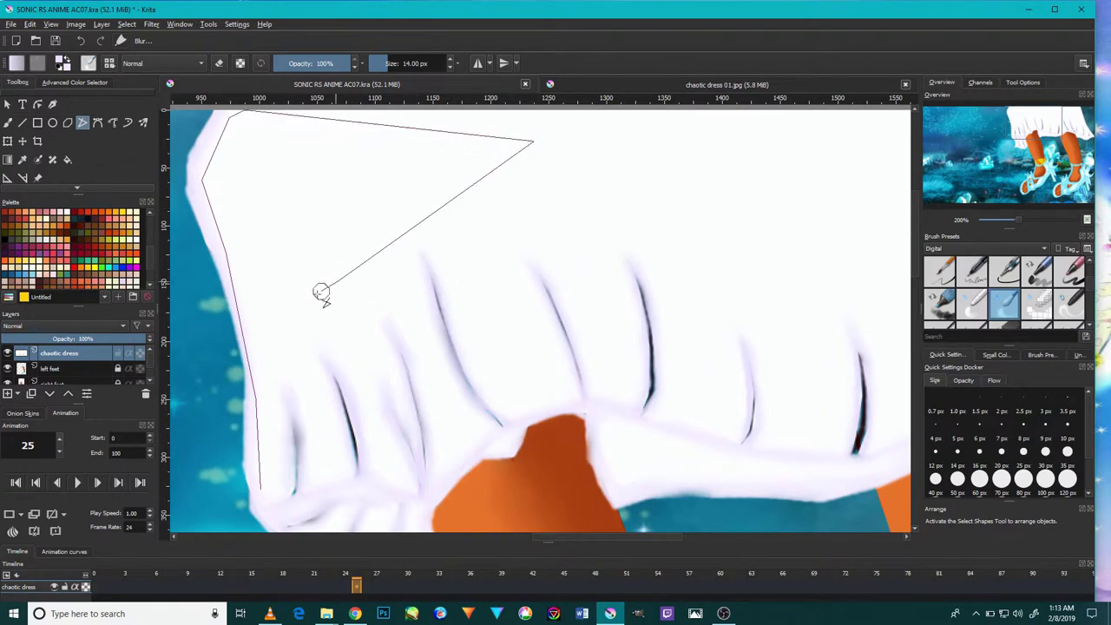
double_click(261, 488)
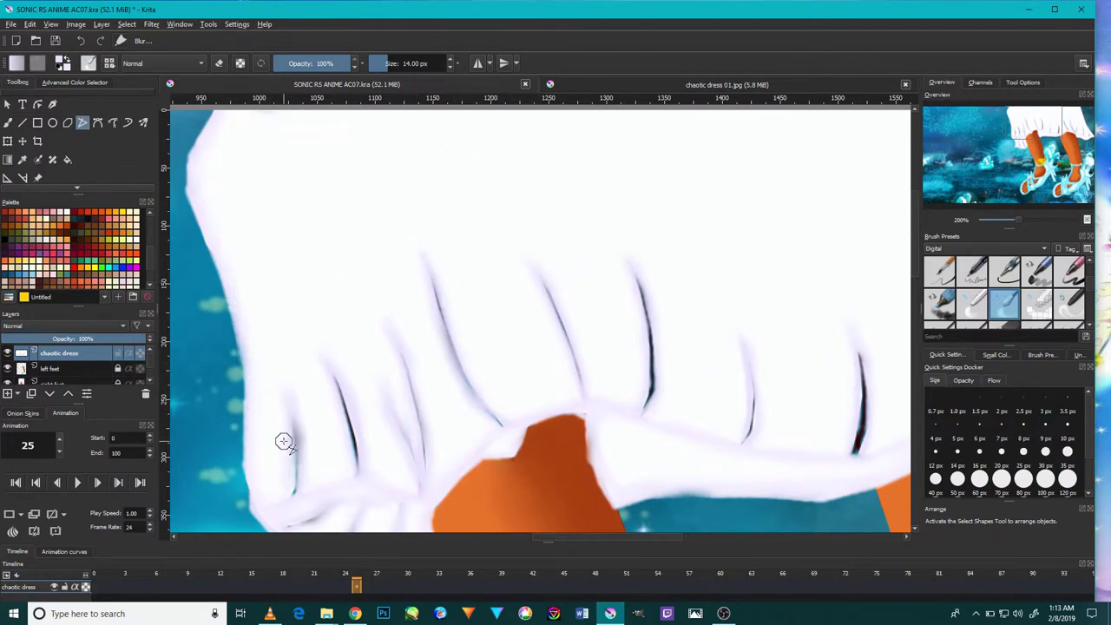
key("1")
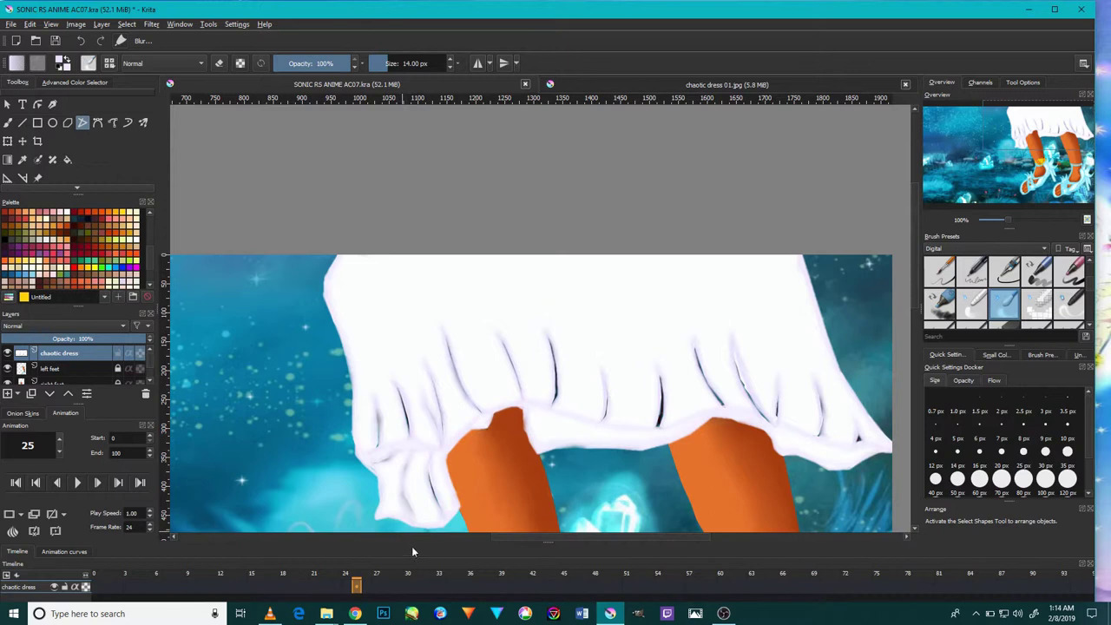
- Check the chaotic dress 01.jpg reference, then return to SONIC RS ANIME AC07.kra
scroll(612, 258, "down", 1)
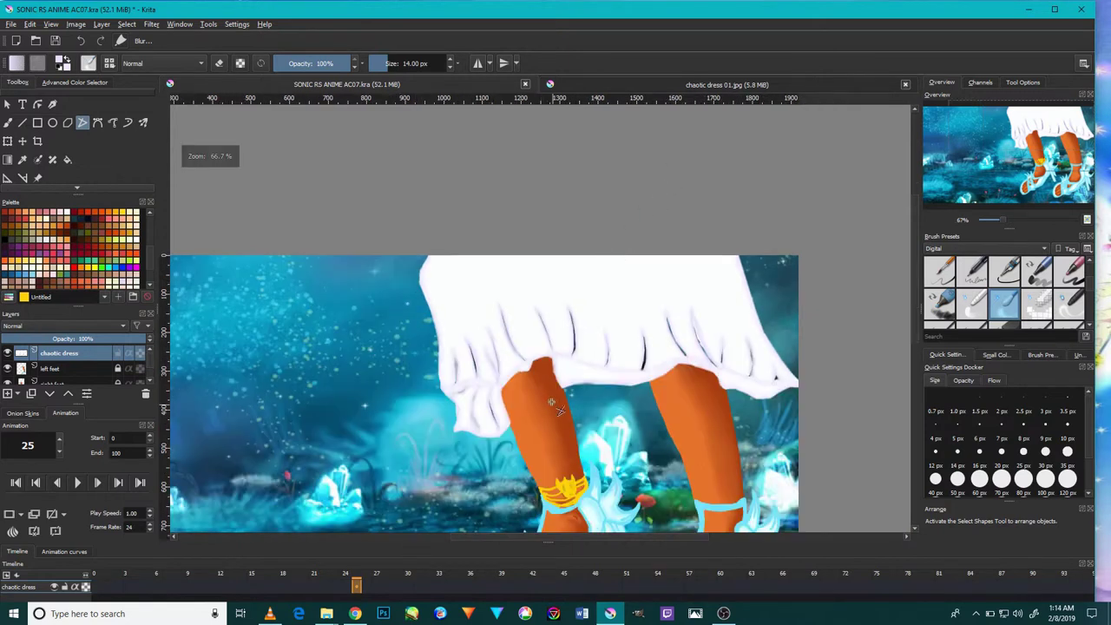
scroll(551, 402, "down", 3)
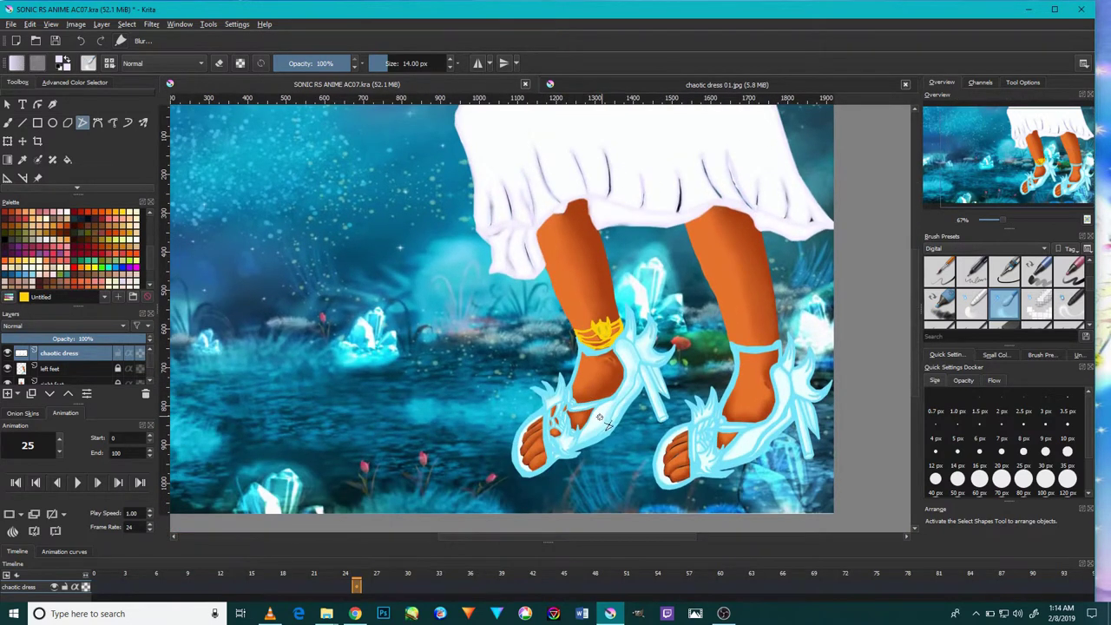
scroll(599, 418, "up", 4)
scroll(600, 410, "down", 4)
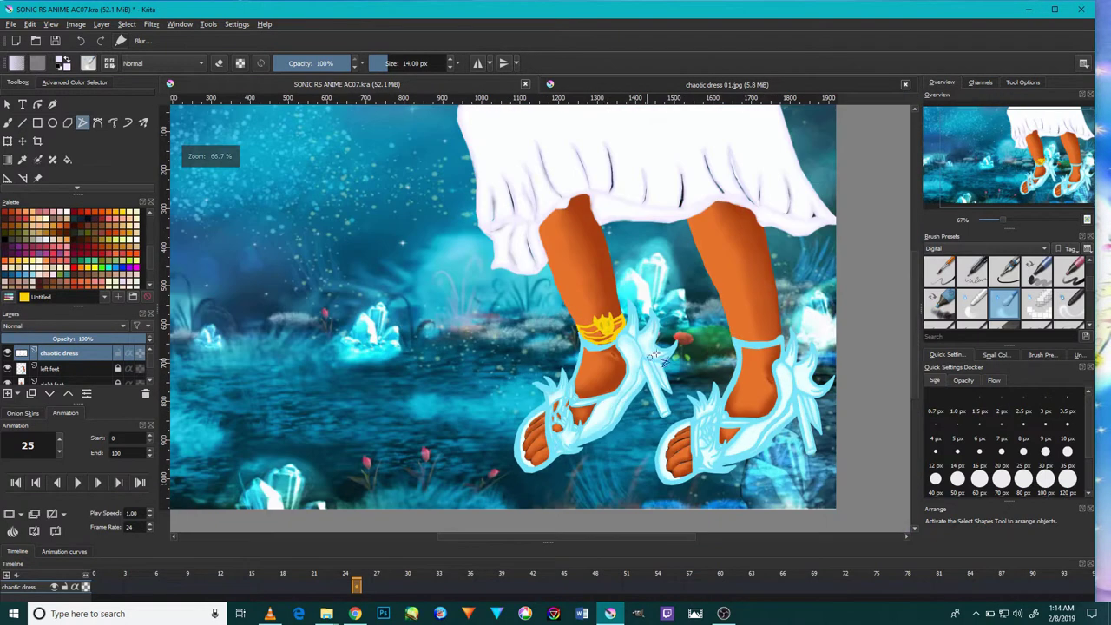
left_click_drag(763, 190, 631, 380)
left_click(712, 89)
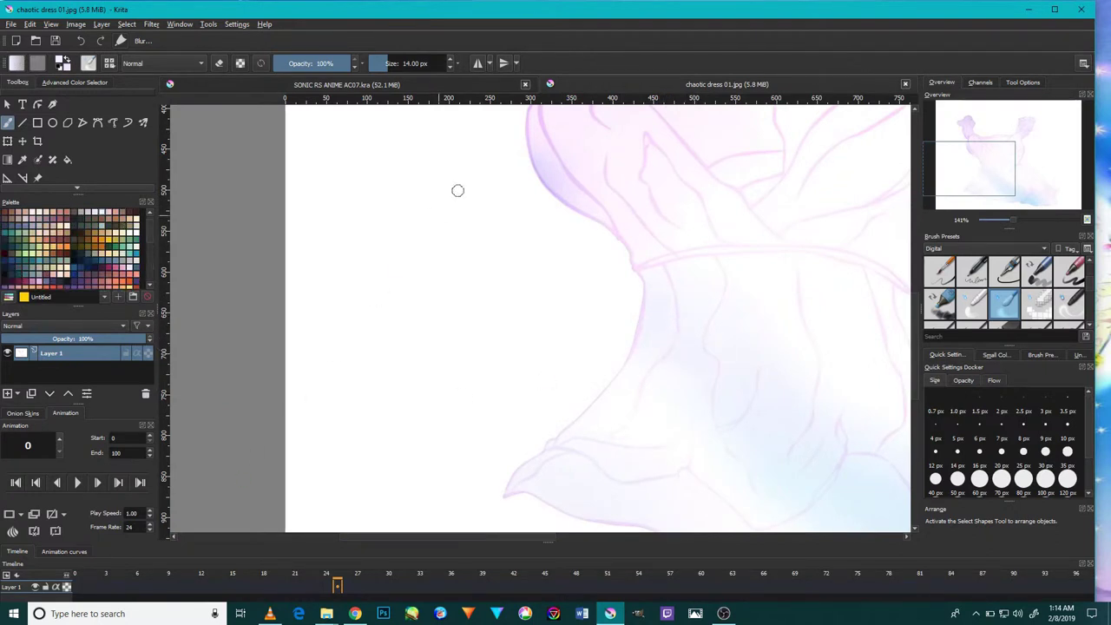
left_click(437, 81)
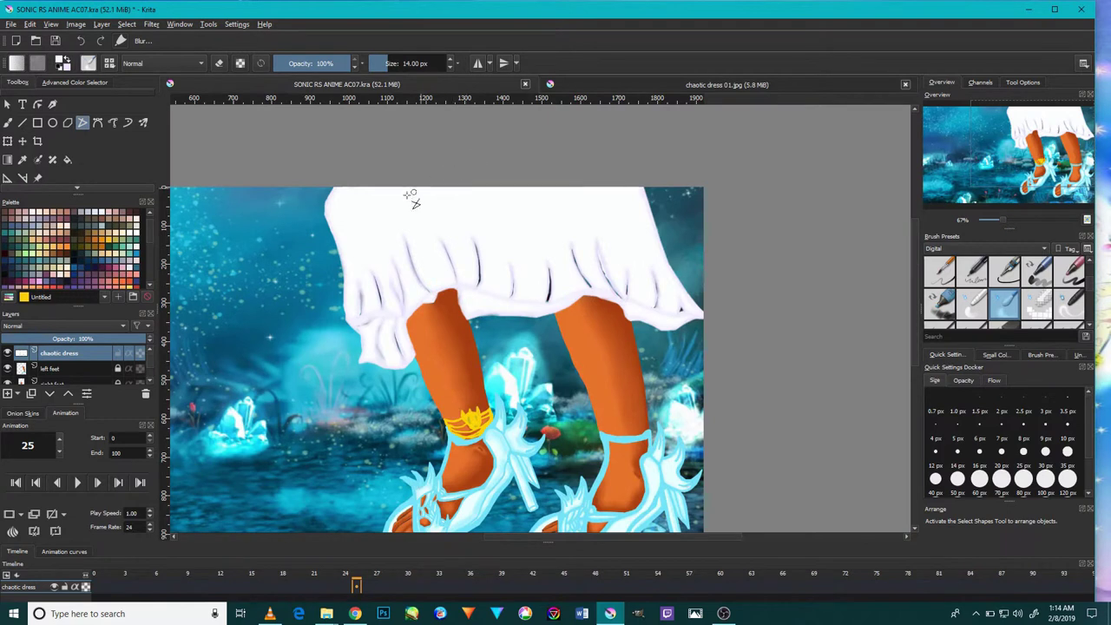
- Pick a different brush preset and resize it to 84 px
scroll(1002, 304, "down", 2)
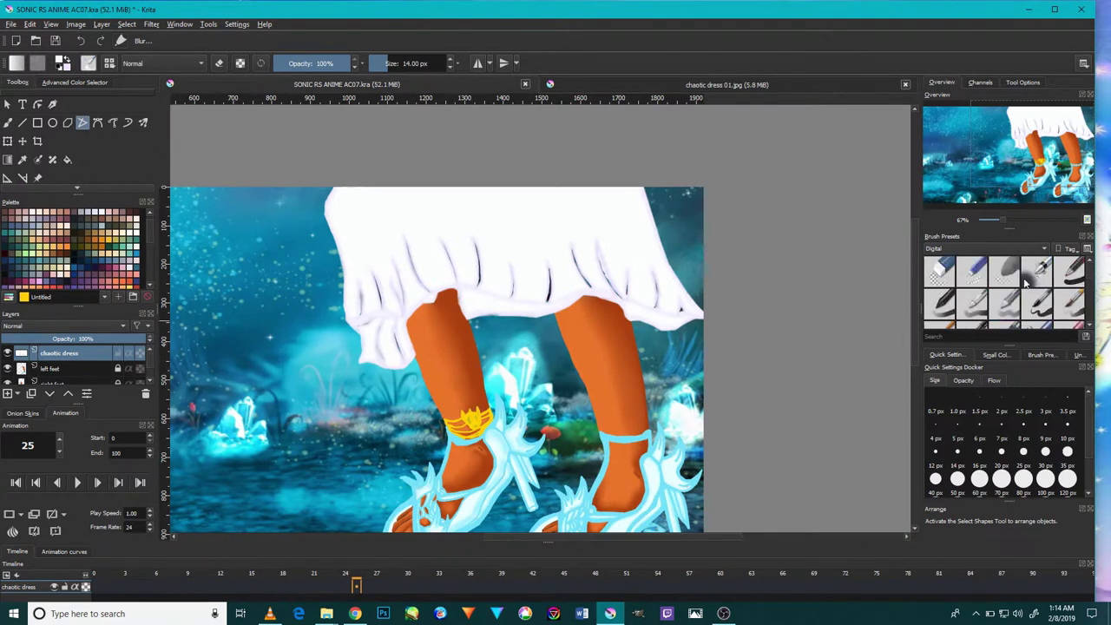
left_click(1040, 276)
key("1")
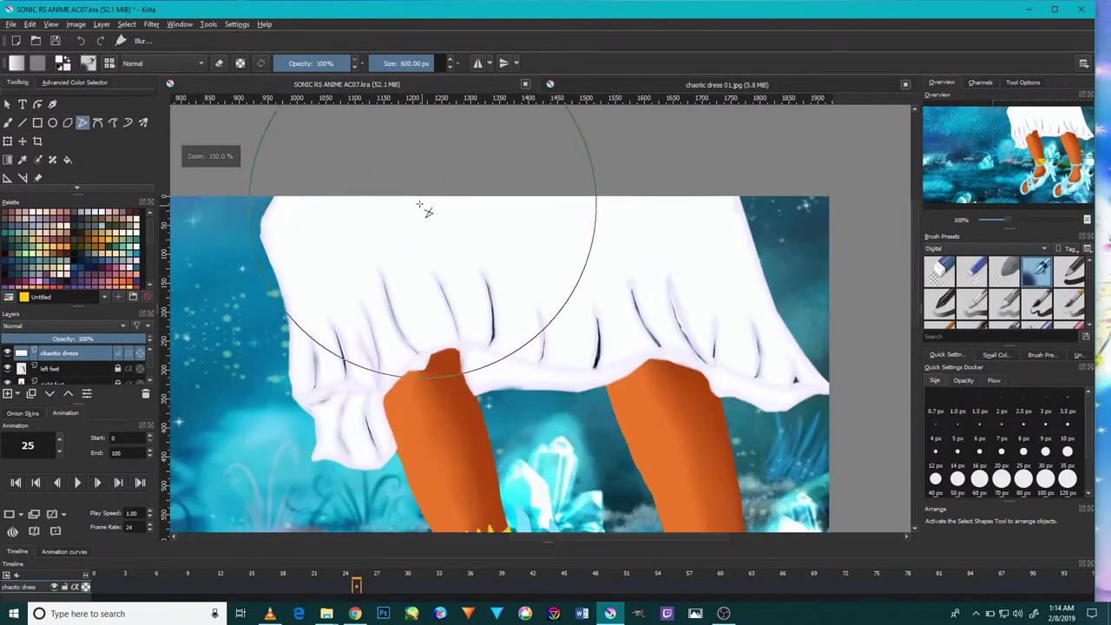
left_click_drag(422, 204, 338, 279)
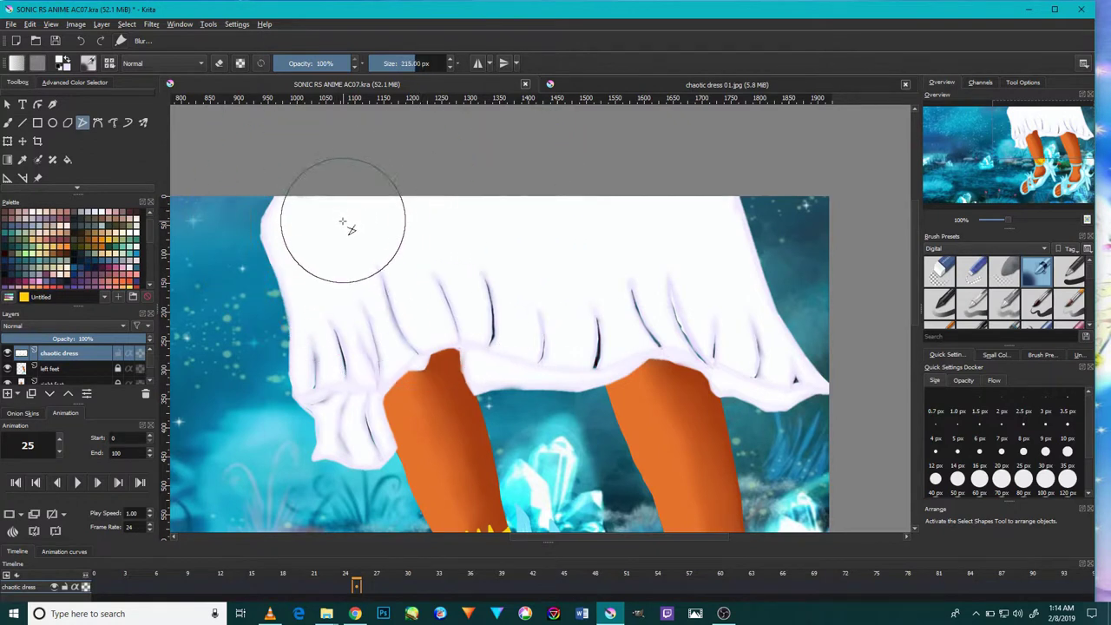
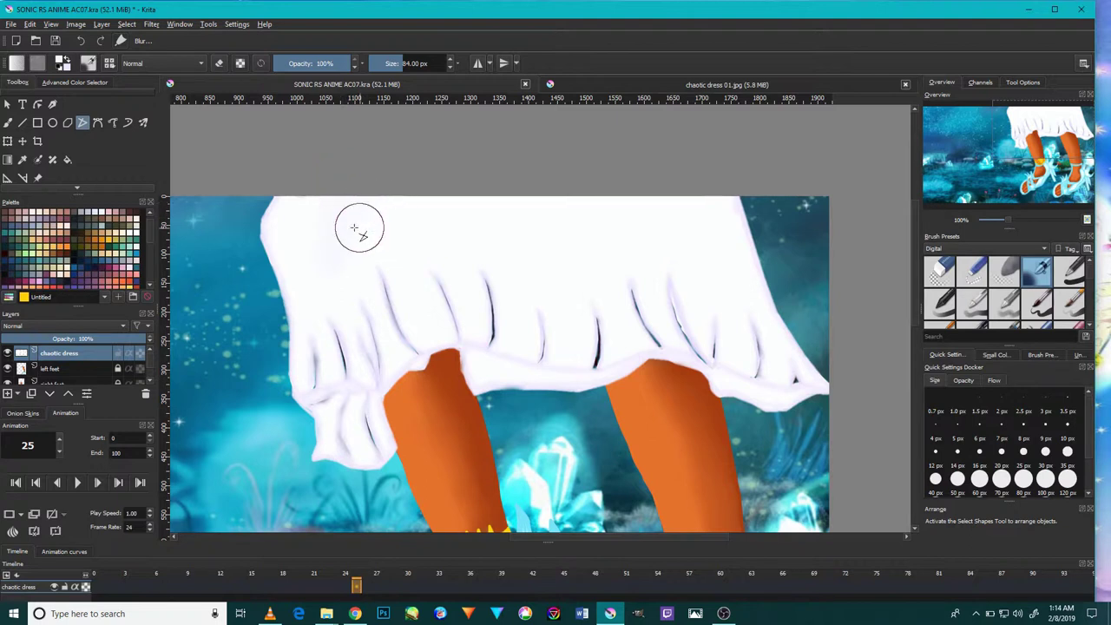
- Undo the last stroke and blur the first dark skirt fold beside the orange leg
key("ctrl+z")
scroll(296, 193, "up", 3)
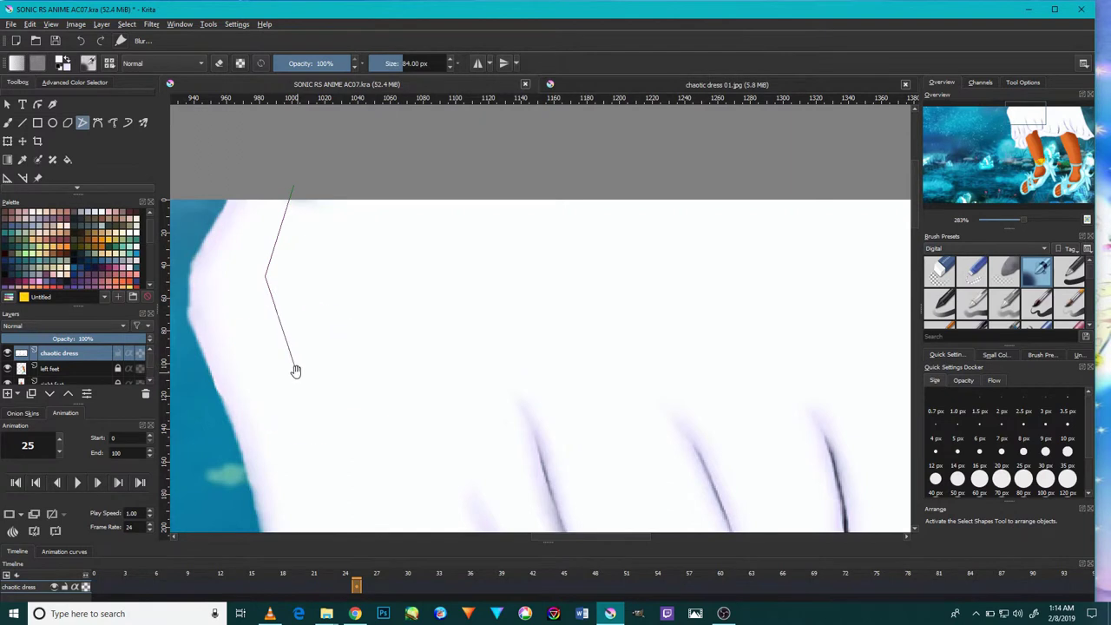
left_click_drag(293, 362, 343, 249)
left_click(368, 338)
double_click(368, 456)
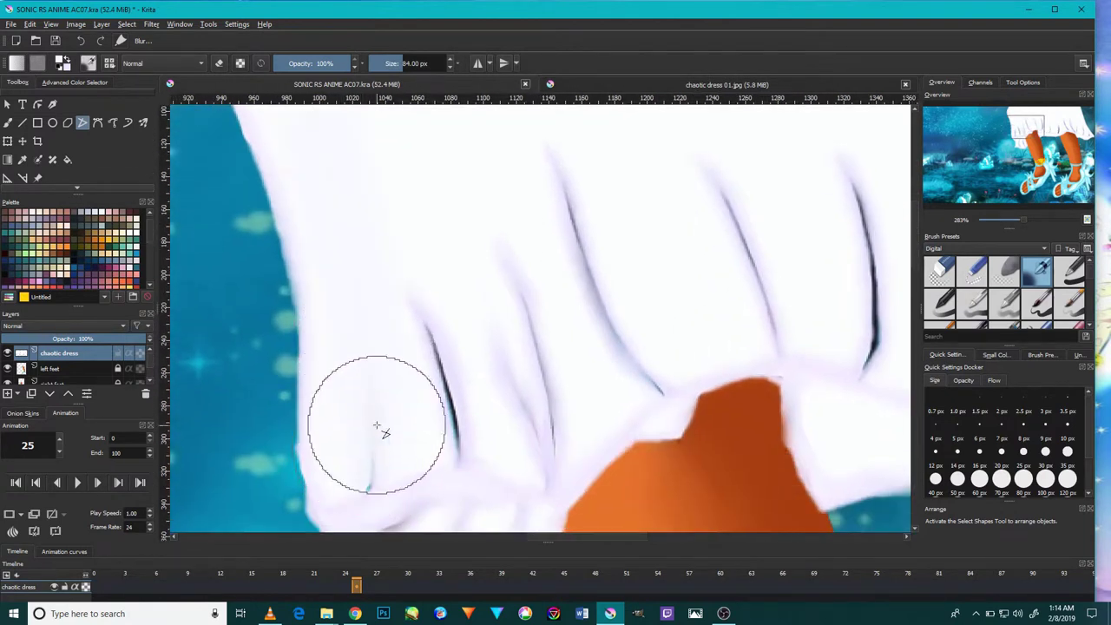
- Blur the next dark fold upward with a polyline Blur stroke
left_click(426, 326)
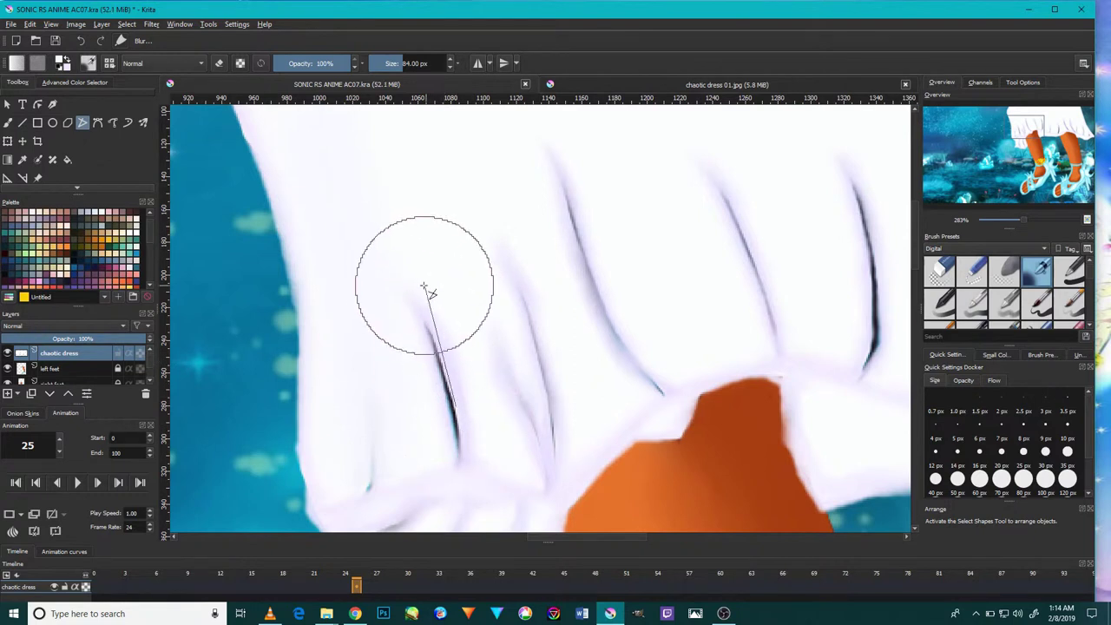
scroll(419, 260, "up", 3)
scroll(406, 304, "up", 4)
left_click(405, 326)
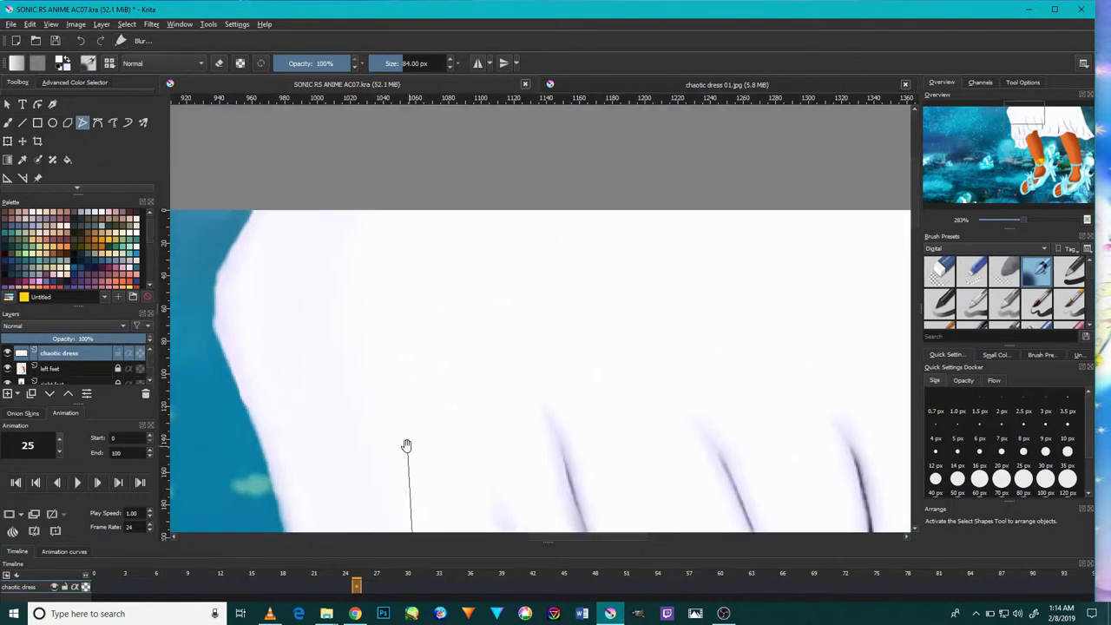
left_click(443, 197)
double_click(420, 228)
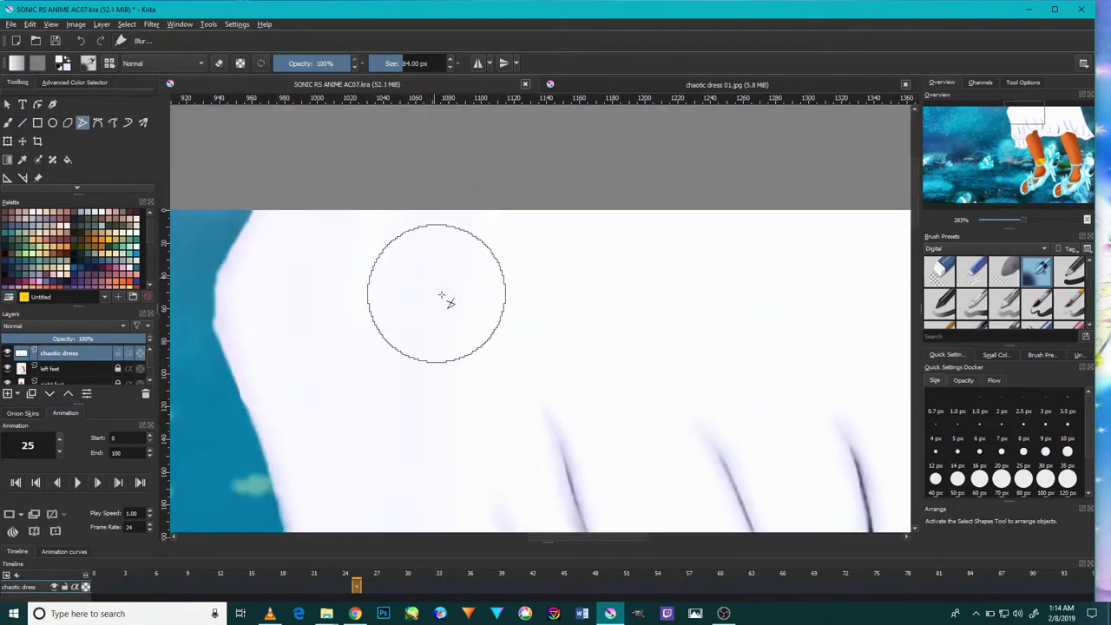
- Soften two more folds from the hem upward with polyline blur lines
scroll(479, 317, "down", 3)
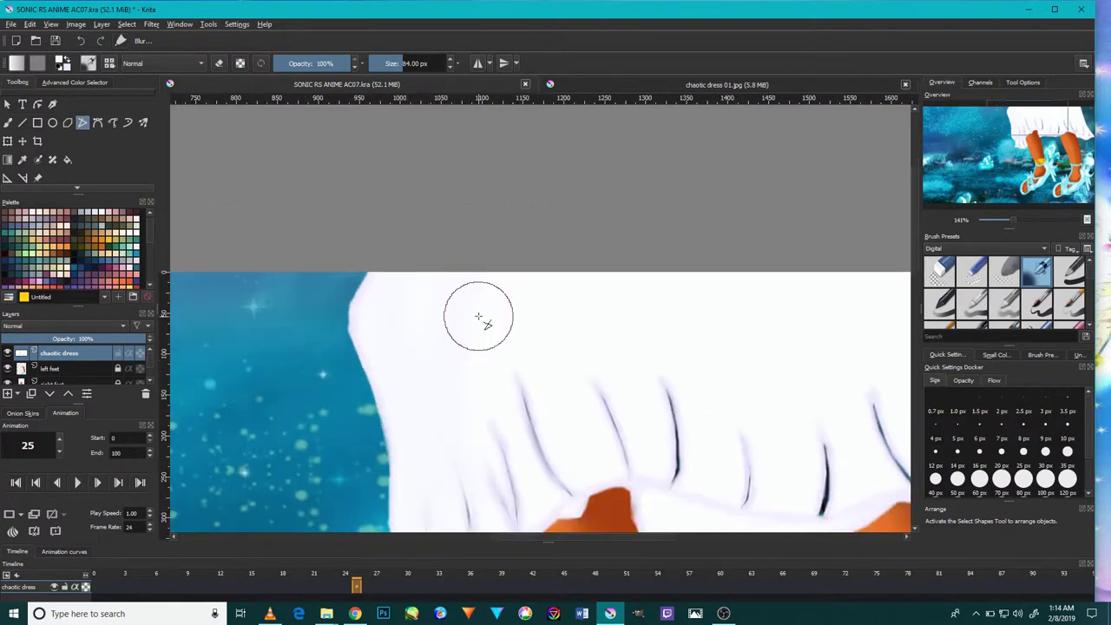
scroll(395, 469, "right", 2)
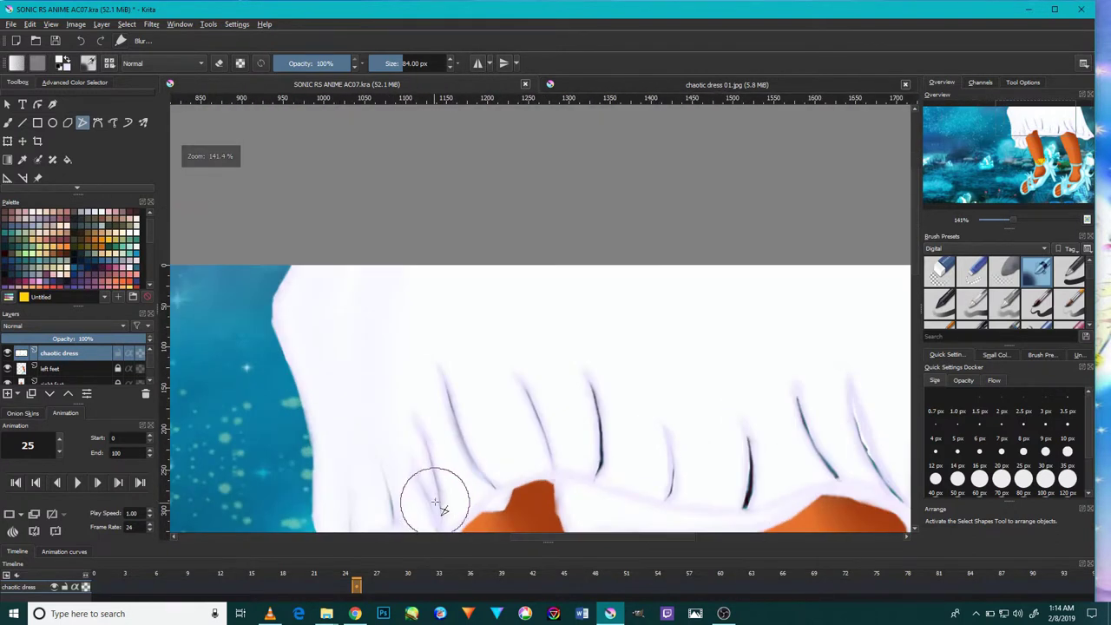
left_click(437, 508)
left_click(410, 397)
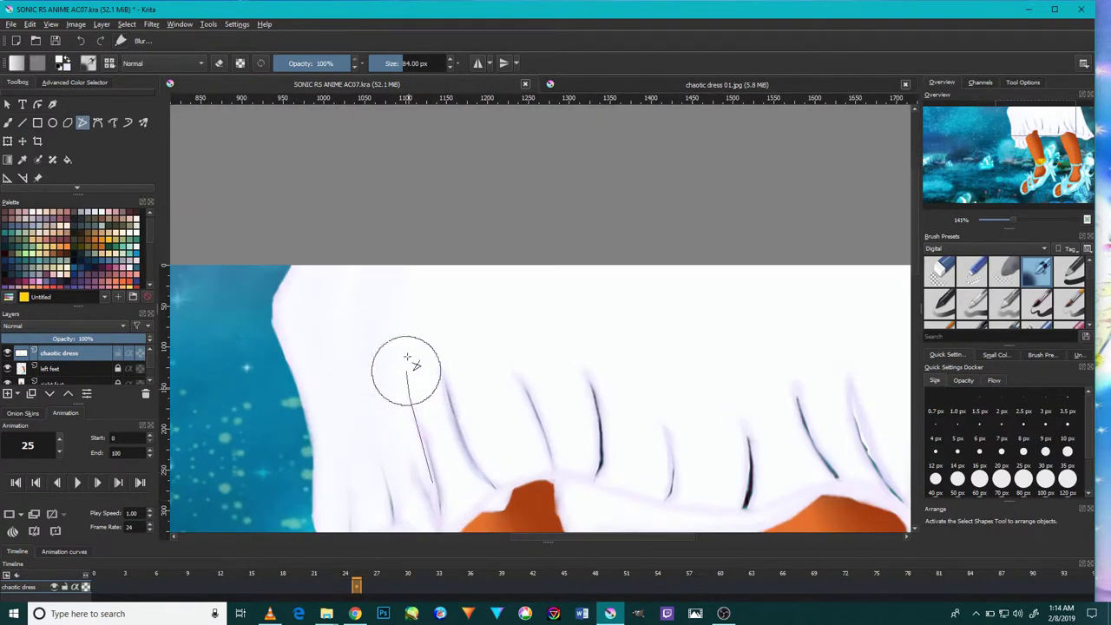
double_click(438, 259)
left_click(480, 464)
left_click(455, 375)
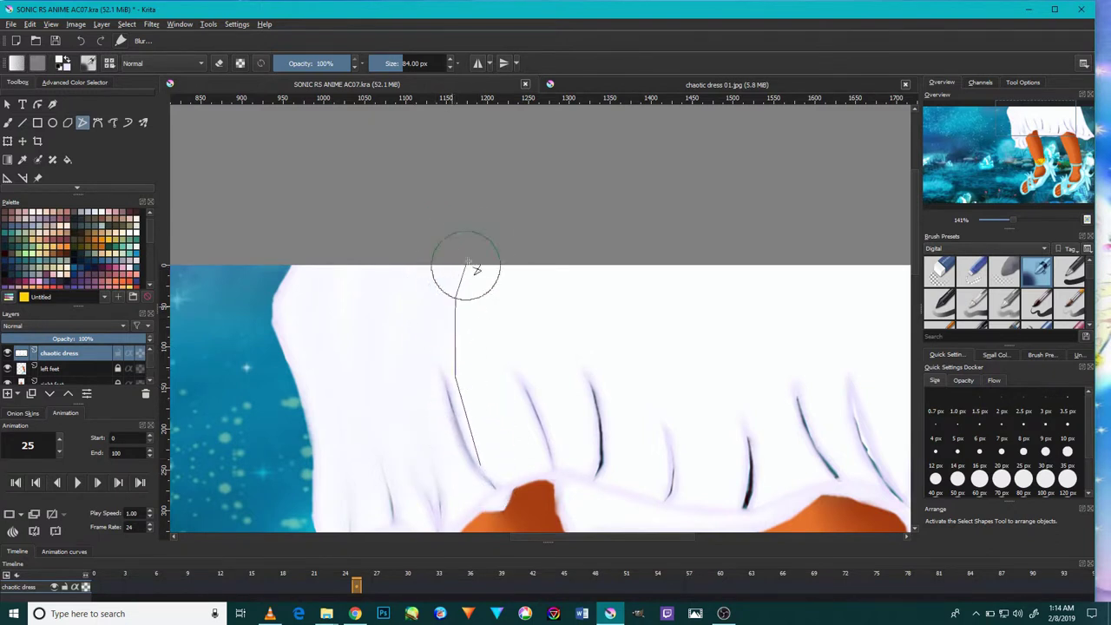
double_click(486, 250)
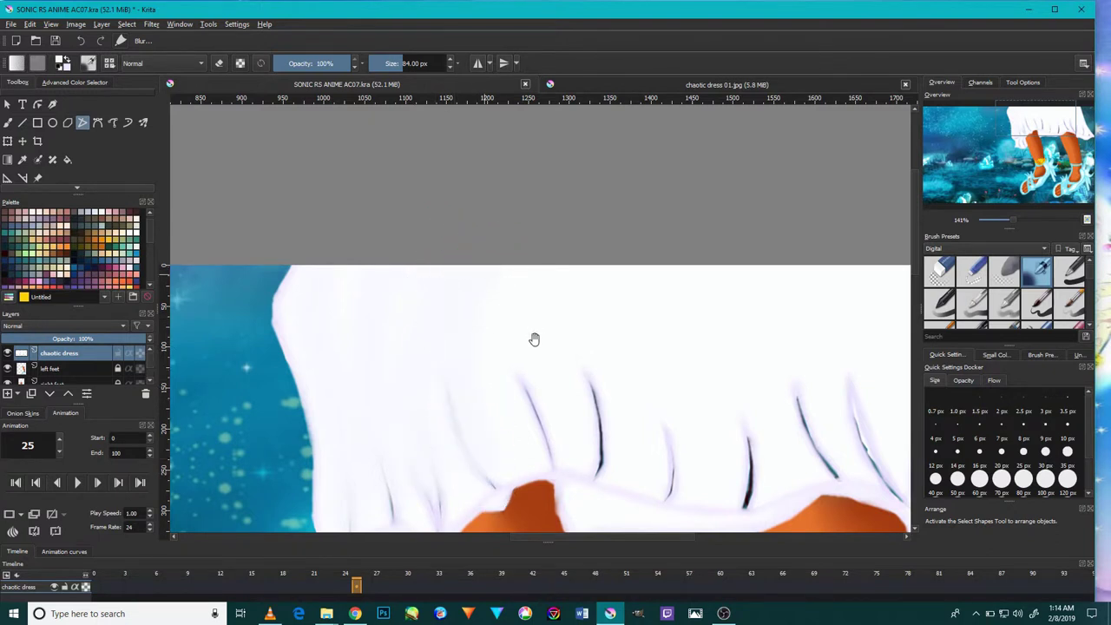
- Blur the central folds in the middle of the skirt
left_click_drag(505, 335, 430, 305)
left_click(518, 436)
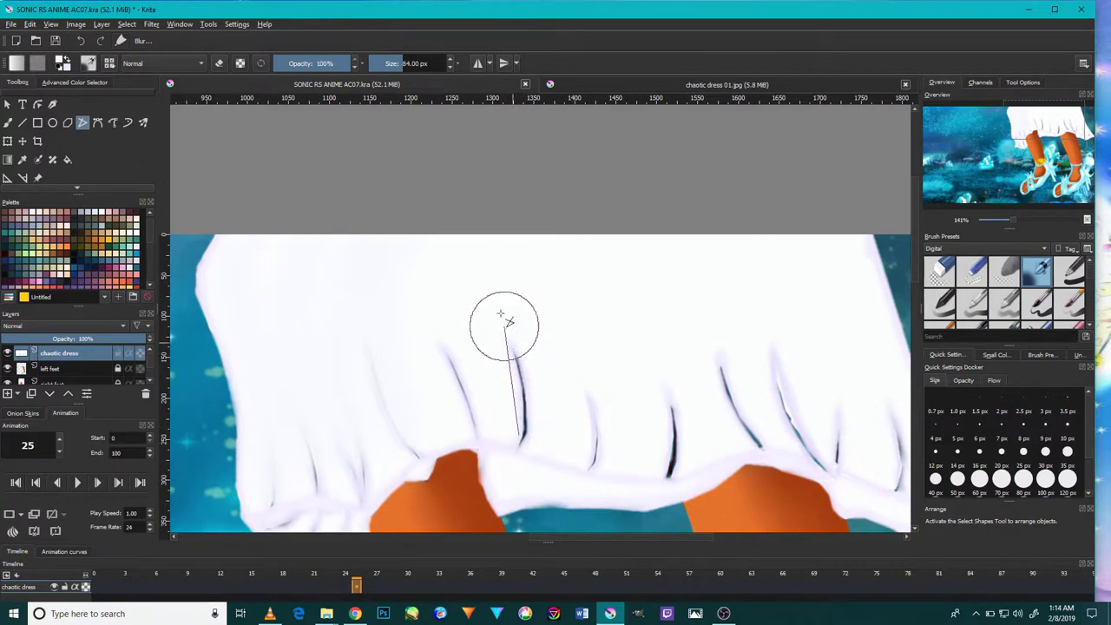
double_click(501, 253)
left_click(471, 398)
double_click(467, 228)
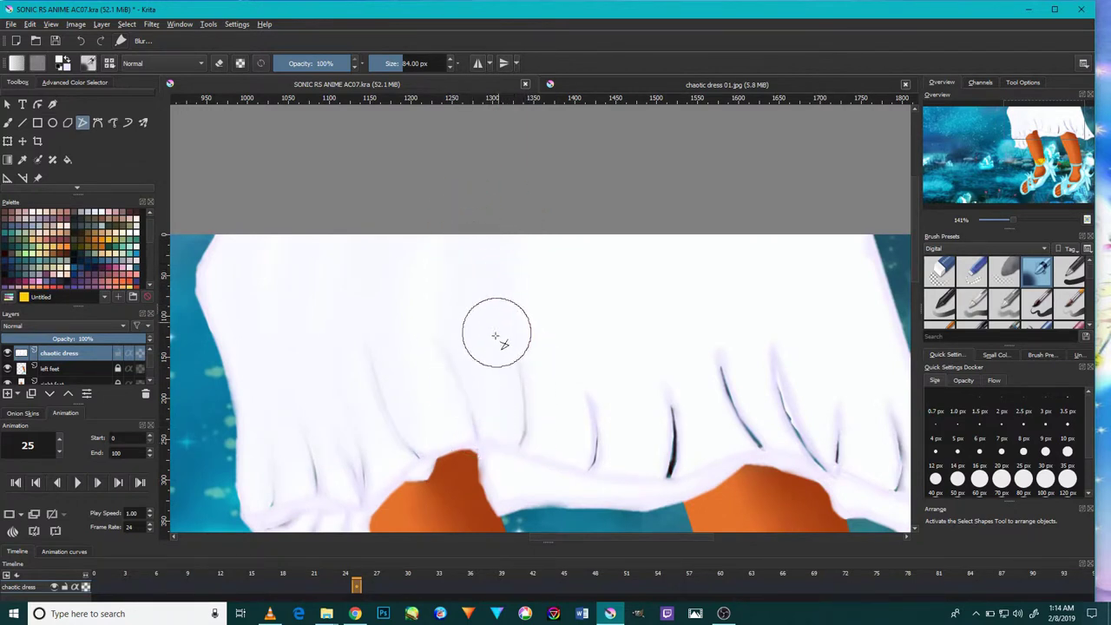
scroll(501, 356, "down", 3)
scroll(512, 369, "up", 3)
- Freehand-blur the folds above the right leg and near the skirt's right edge
left_click(535, 402)
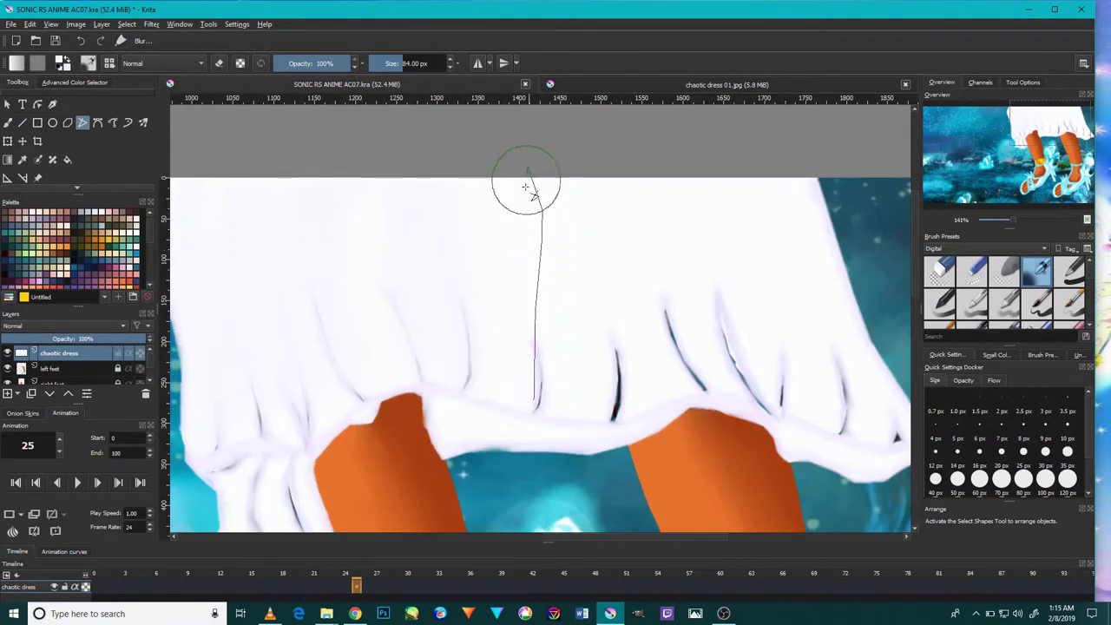
left_click_drag(526, 187, 562, 295)
left_click_drag(610, 406, 622, 236)
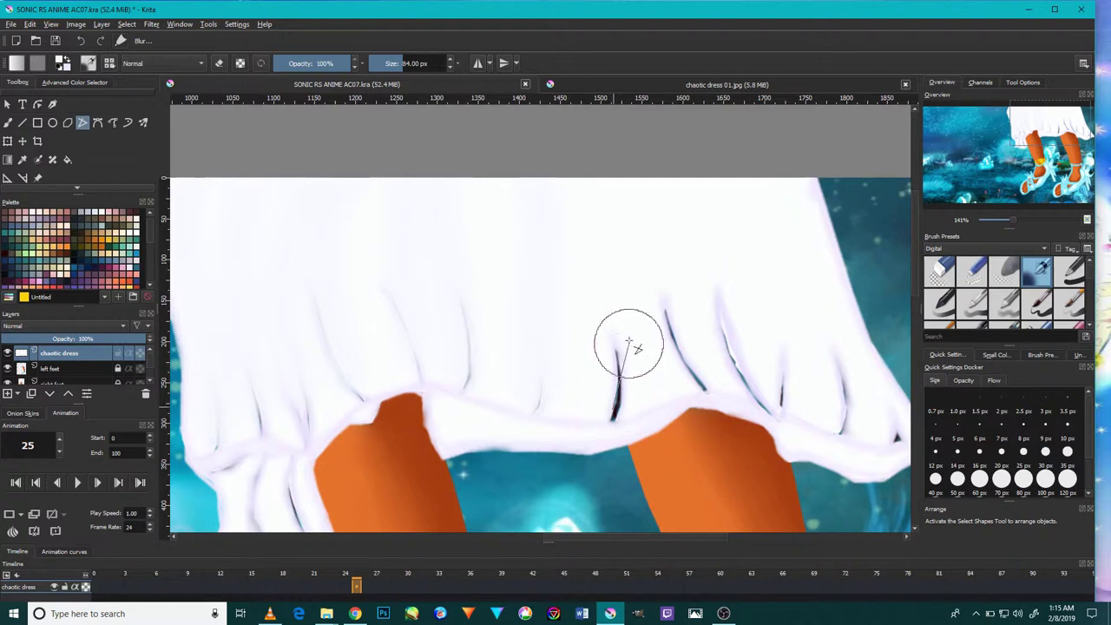
left_click_drag(608, 159, 609, 165)
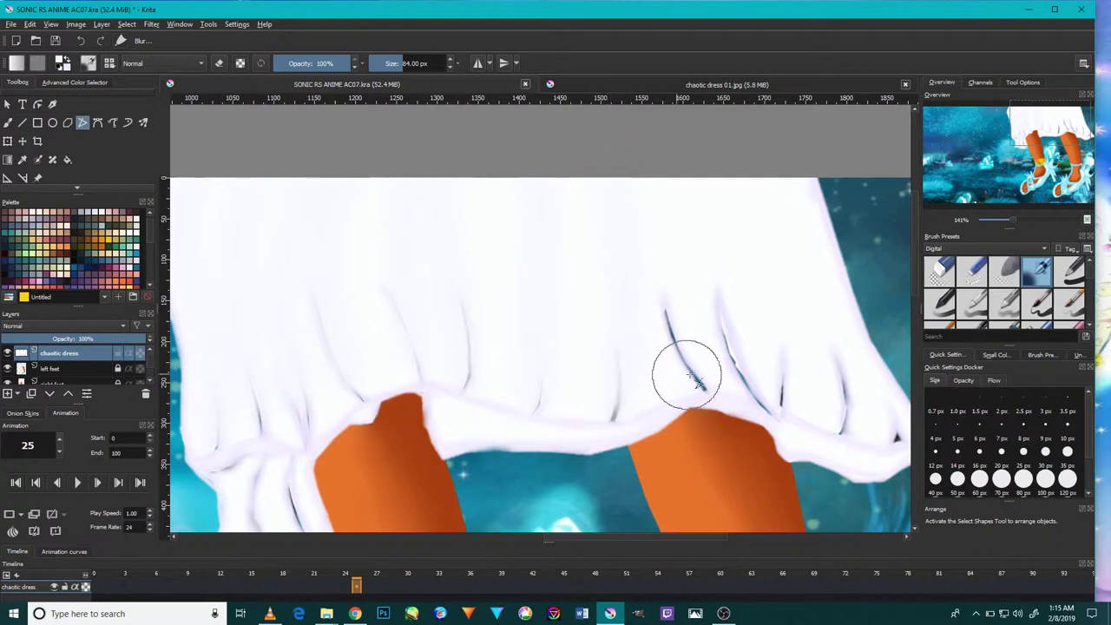
mouse_move(705, 389)
left_mouse_down()
mouse_move(675, 312)
mouse_move(671, 194)
left_mouse_up()
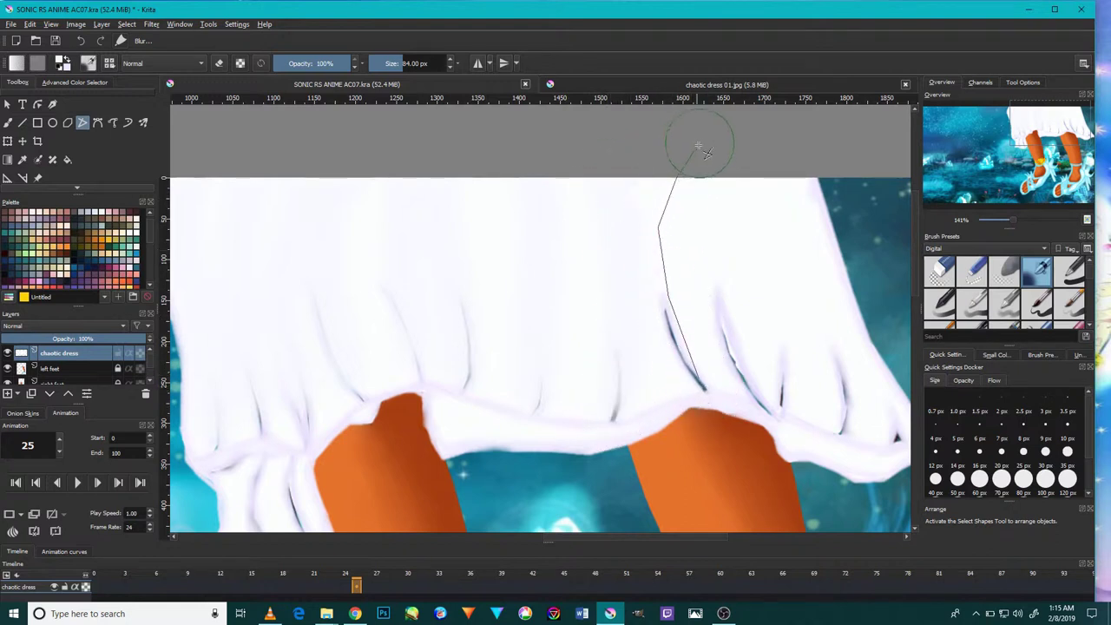
left_click_drag(698, 148, 700, 151)
mouse_move(761, 406)
left_mouse_down()
mouse_move(720, 322)
mouse_move(721, 141)
left_mouse_up()
- Blur the lower right fold and the fold along the skirt's right edge
scroll(660, 285, "down", 2)
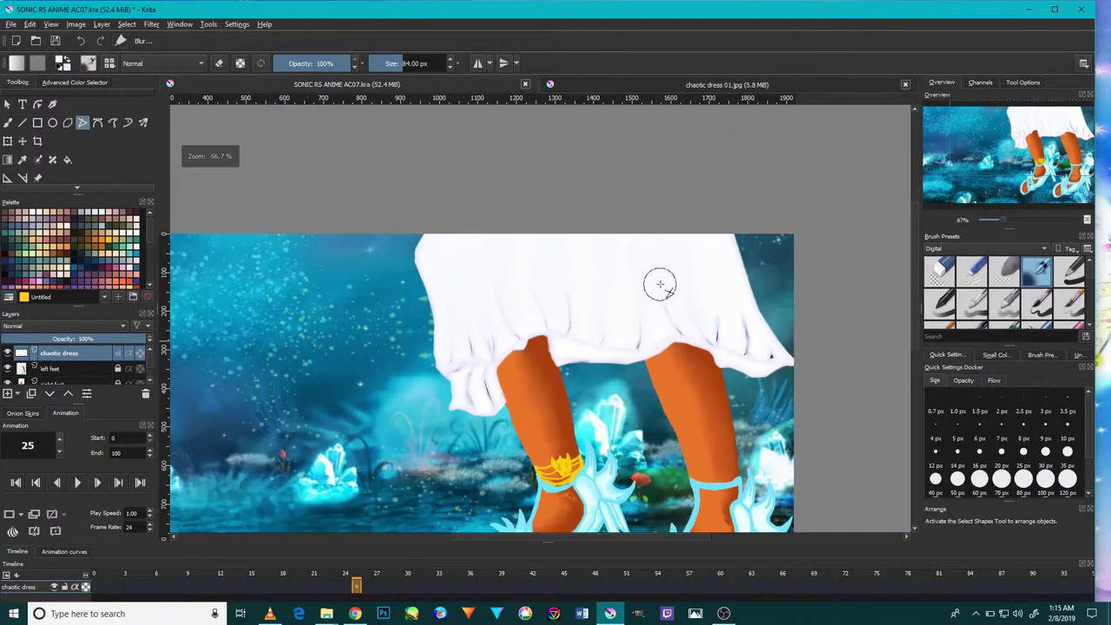
scroll(748, 343, "up", 2)
mouse_move(679, 341)
left_mouse_down()
mouse_move(684, 250)
mouse_move(657, 360)
left_mouse_up()
mouse_move(649, 322)
left_mouse_down()
mouse_move(606, 217)
mouse_move(708, 453)
mouse_move(712, 392)
mouse_move(649, 220)
mouse_move(728, 462)
mouse_move(623, 185)
left_mouse_up()
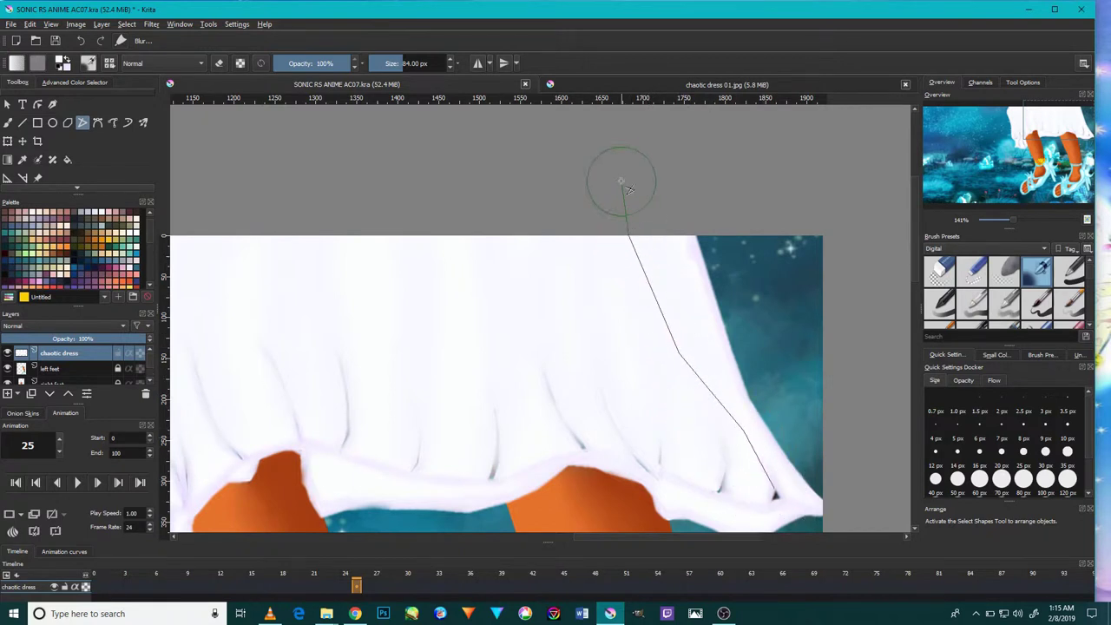
- Soften three dark folds on the left side of the skirt
scroll(618, 358, "down", 3)
scroll(655, 305, "left", 5)
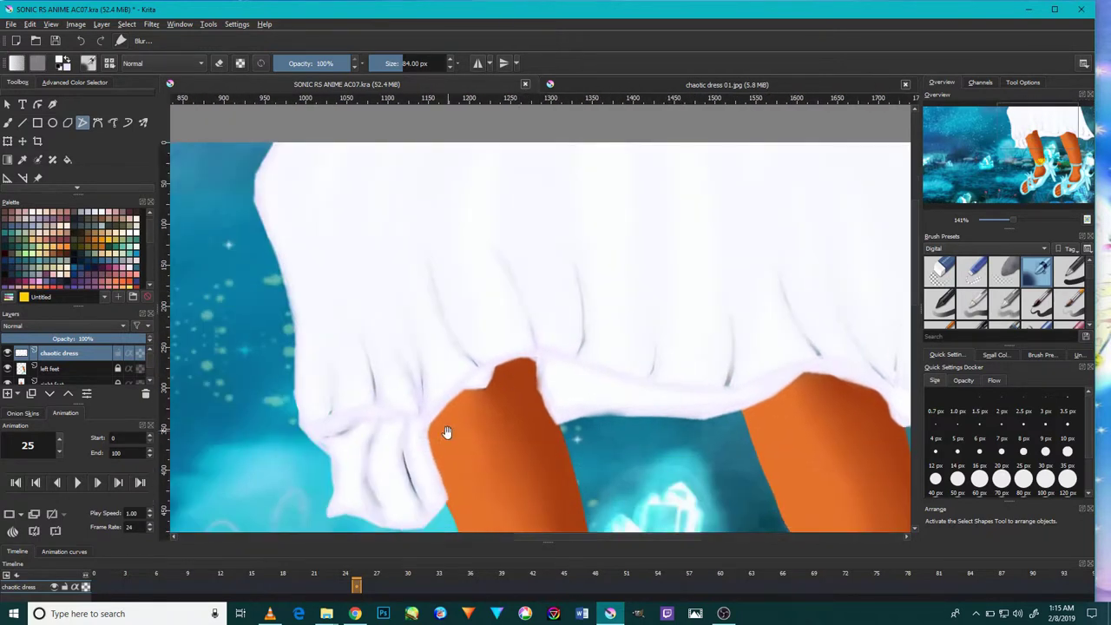
mouse_move(380, 383)
left_mouse_down()
mouse_move(384, 282)
mouse_move(382, 308)
left_mouse_up()
left_click_drag(367, 392, 352, 291)
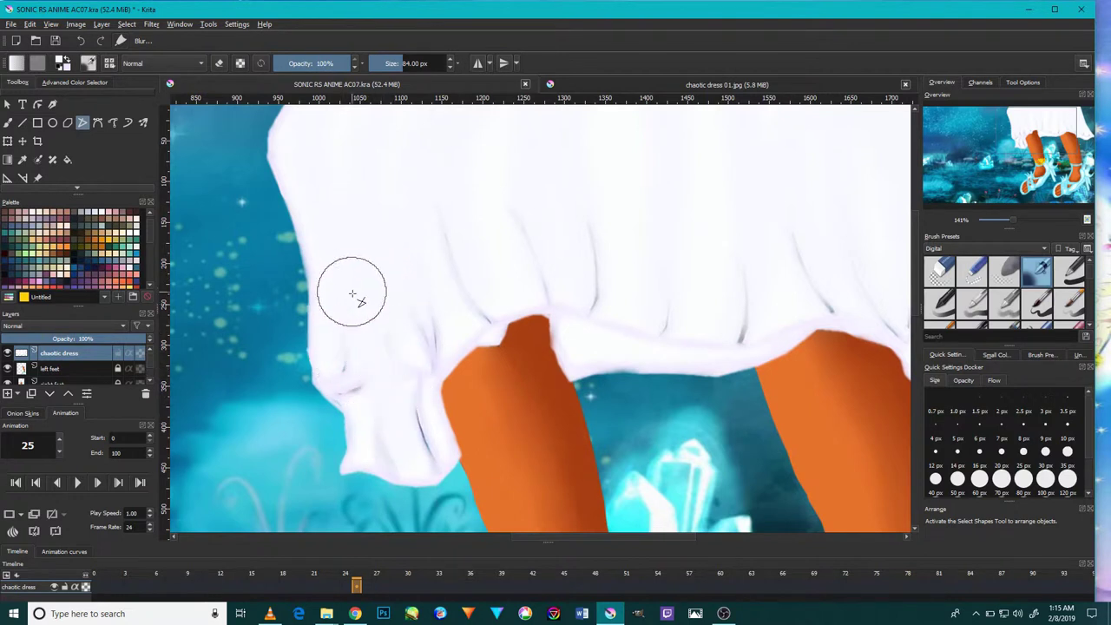
left_click_drag(412, 394, 425, 282)
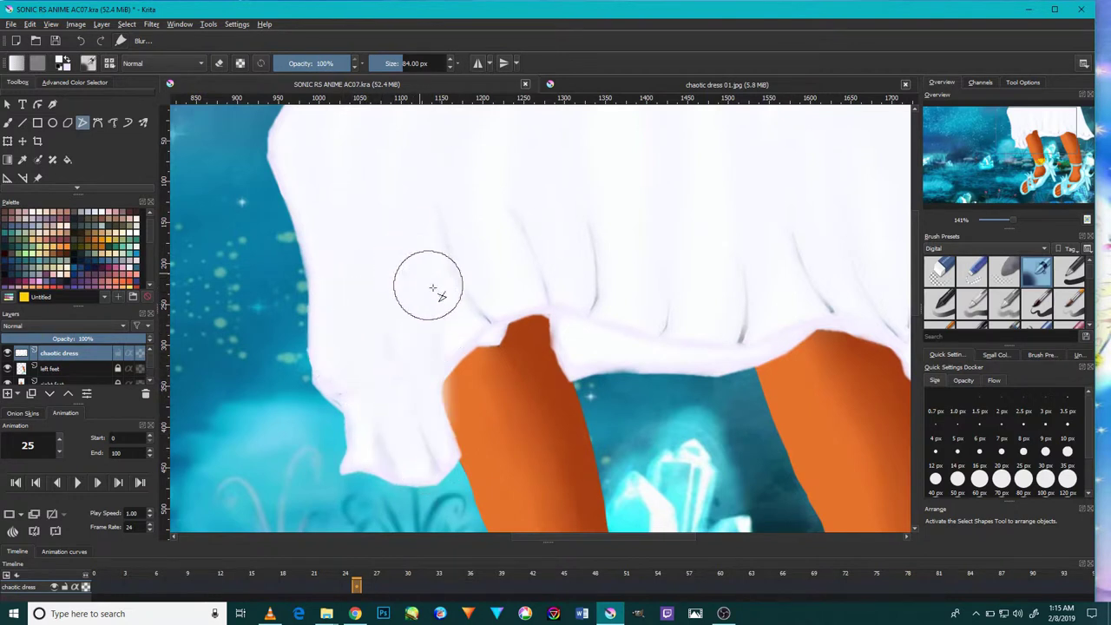
- Blur the central fold and the folds above the right leg
left_click_drag(550, 250, 511, 350)
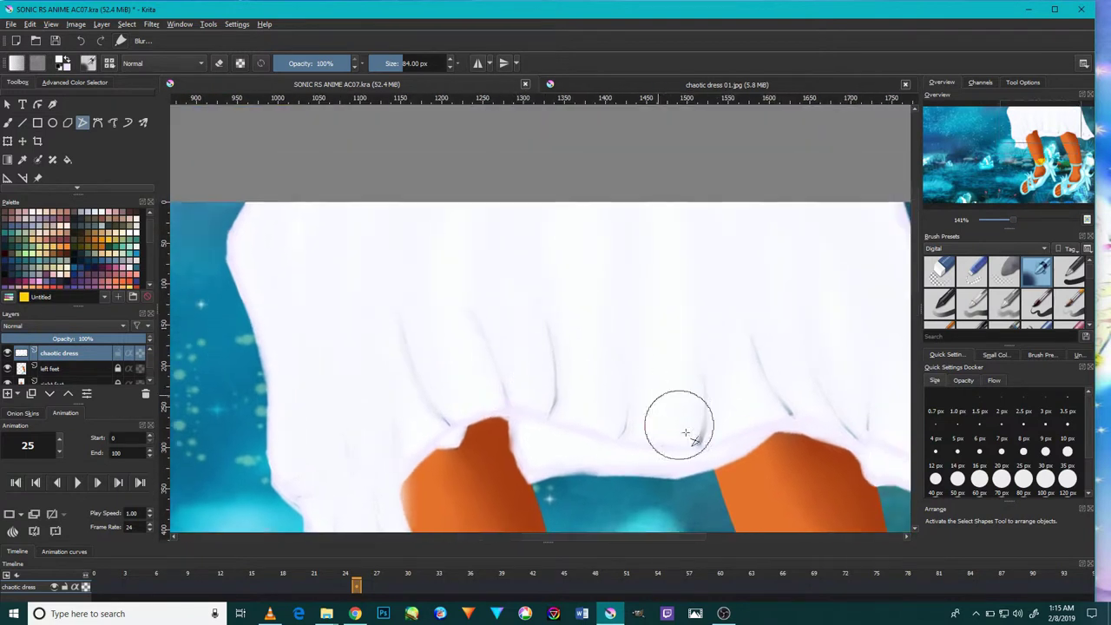
left_click_drag(692, 445, 709, 296)
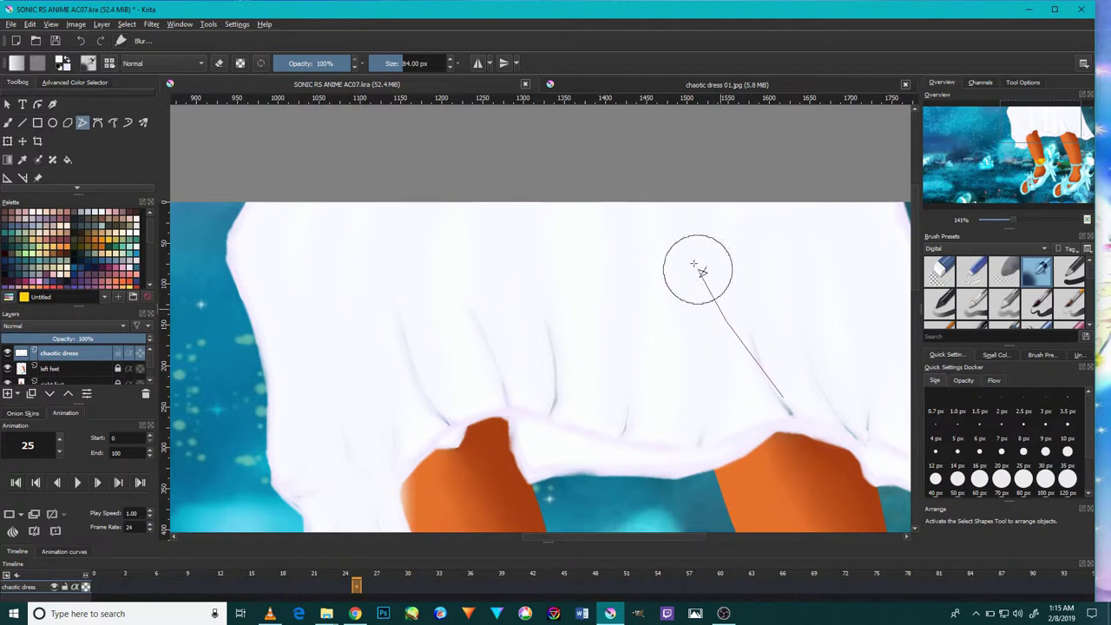
left_click_drag(787, 409, 670, 179)
mouse_move(561, 392)
left_mouse_down()
mouse_move(566, 282)
mouse_move(539, 199)
left_mouse_up()
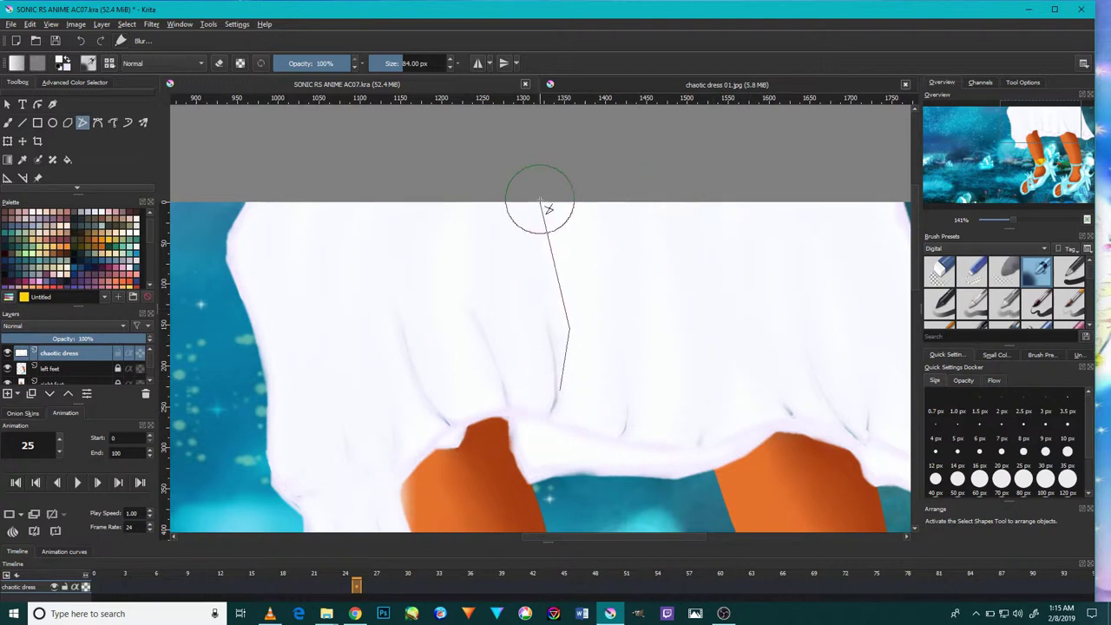
- Blur the right-edge fold and smooth the hem edge on the right side
left_click_drag(739, 345, 529, 407)
left_click_drag(664, 481, 584, 334)
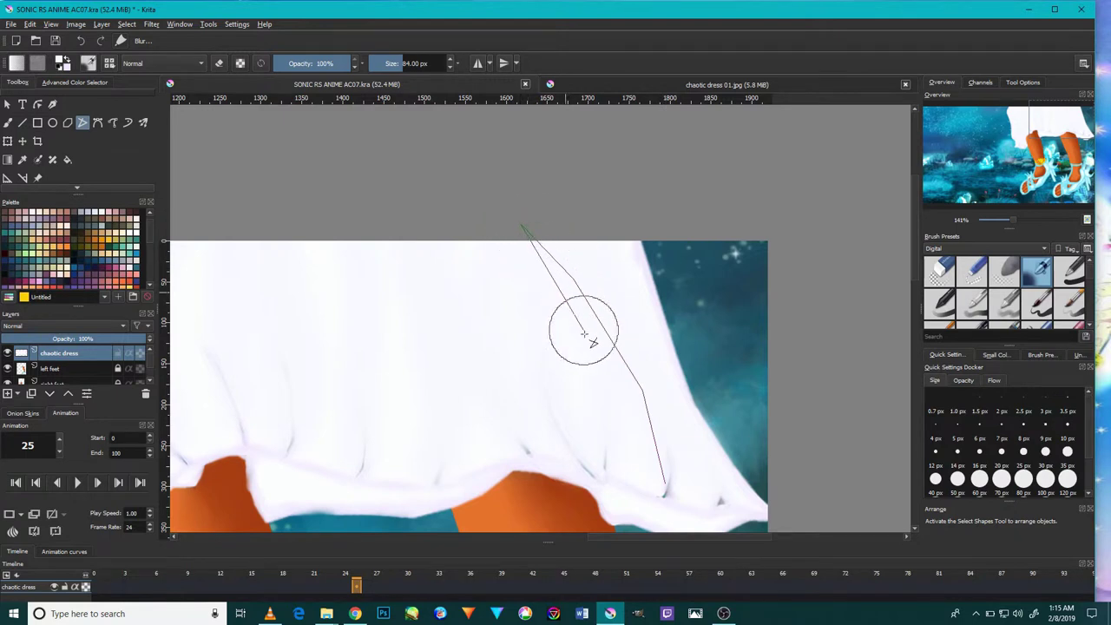
left_click_drag(584, 334, 597, 365)
scroll(644, 395, "down", 5)
scroll(644, 395, "up", 1)
scroll(645, 396, "up", 2)
scroll(695, 441, "up", 4)
scroll(779, 390, "up", 2)
mouse_move(770, 382)
left_mouse_down()
mouse_move(369, 251)
mouse_move(440, 280)
left_mouse_up()
scroll(463, 306, "down", 6)
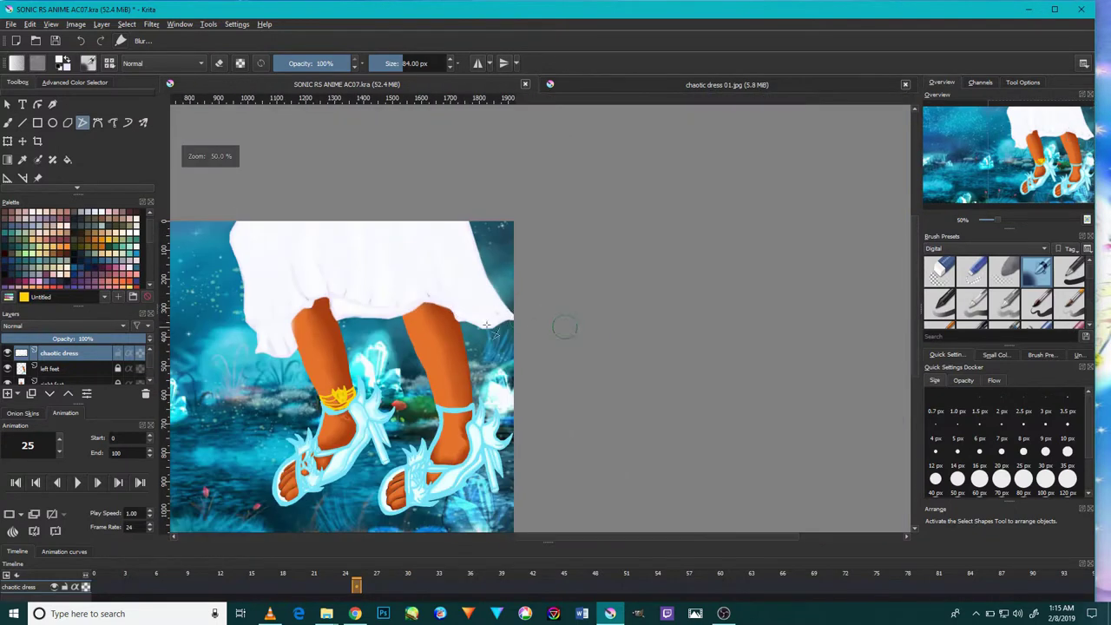
- Blur a polyline stroke along the zoomed-in hem
scroll(487, 326, "up", 4)
left_click(528, 285)
left_click(532, 257)
left_click(482, 212)
double_click(487, 253)
- Blur across the left part of the hem with a multi-point blur line
left_click_drag(272, 223, 387, 431)
left_click(376, 419)
left_click(295, 306)
left_click(268, 309)
left_click(264, 426)
double_click(245, 456)
- Trace a blur line along the lower hem edge, then cancel it with Esc
scroll(347, 371, "down", 3)
scroll(356, 364, "down", 3)
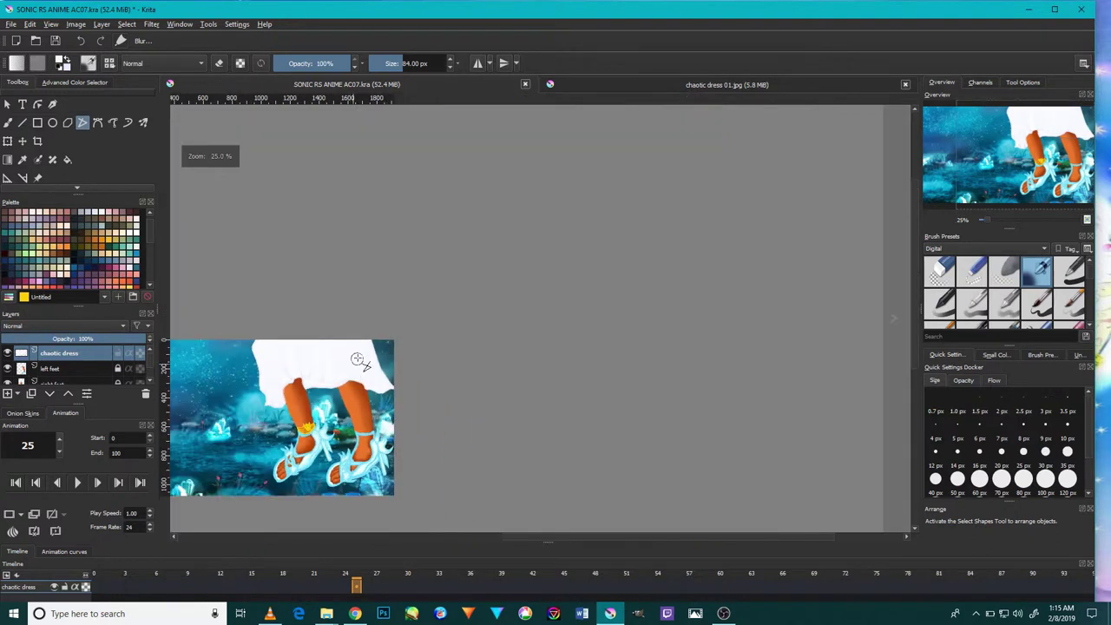
scroll(322, 331, "up", 1)
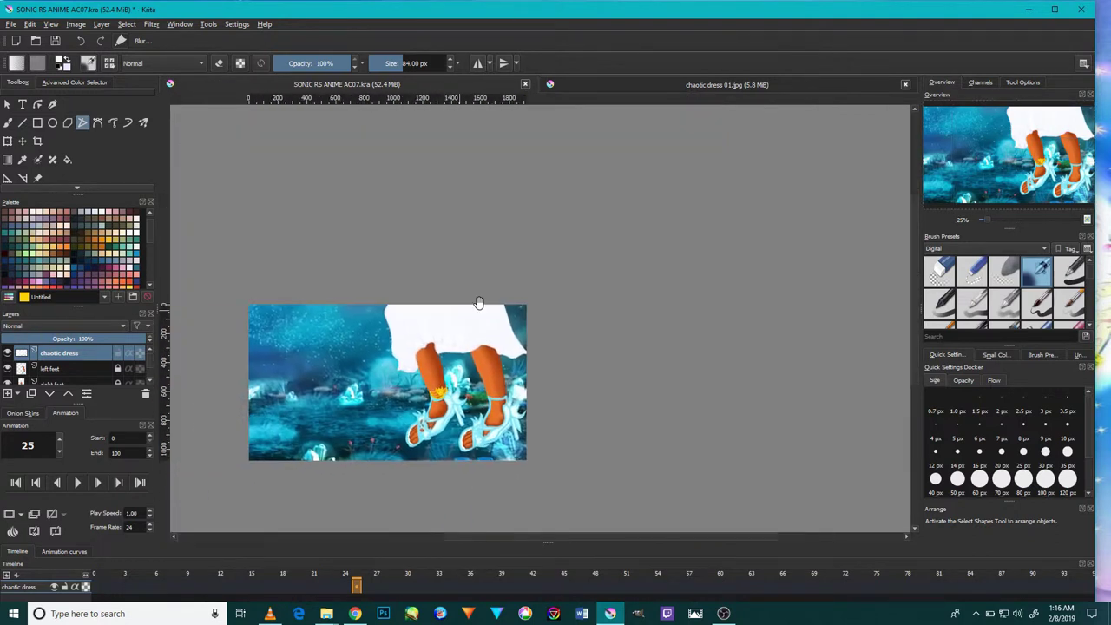
scroll(396, 330, "up", 2)
scroll(437, 388, "up", 4)
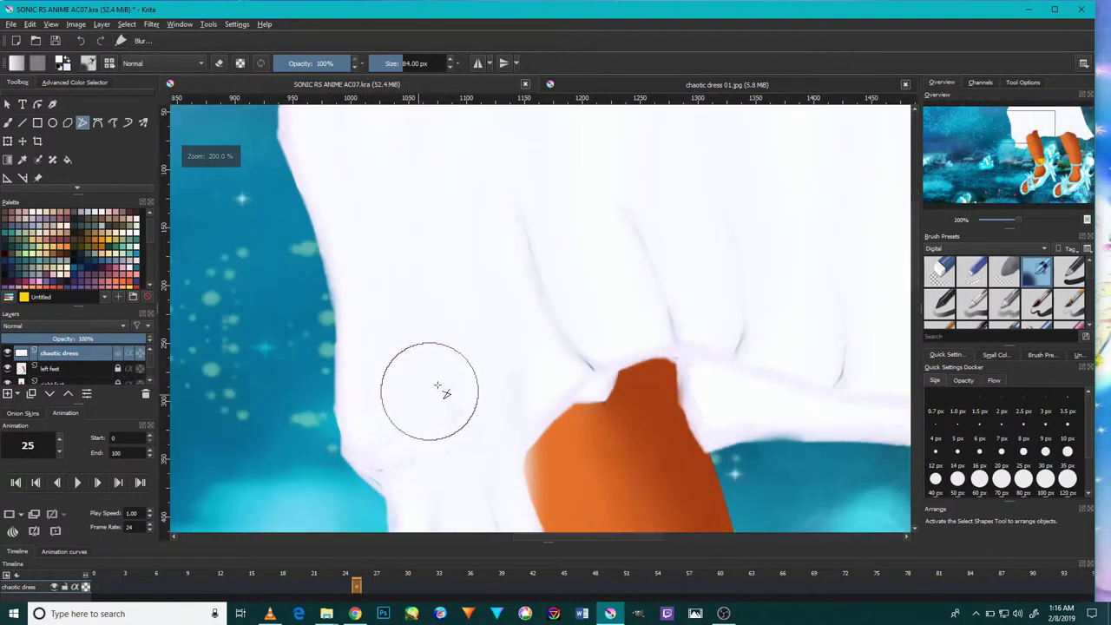
left_click(508, 420)
left_click(631, 327)
left_click(782, 364)
left_click(847, 371)
key("Escape")
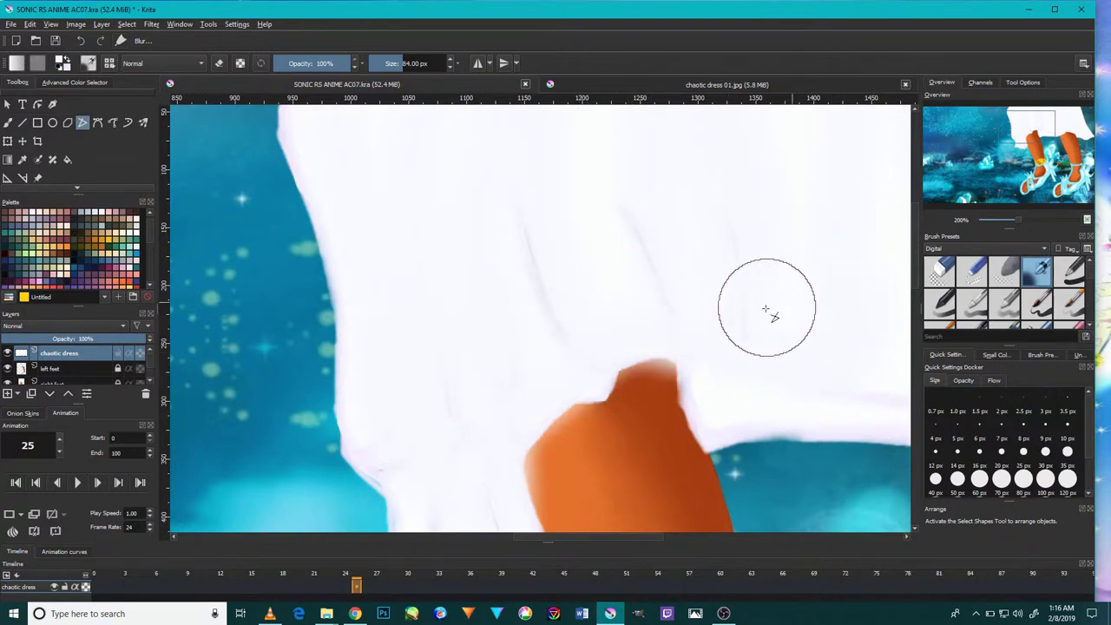
scroll(773, 310, "down", 1)
scroll(747, 315, "down", 1)
scroll(762, 322, "down", 1)
scroll(712, 349, "up", 3)
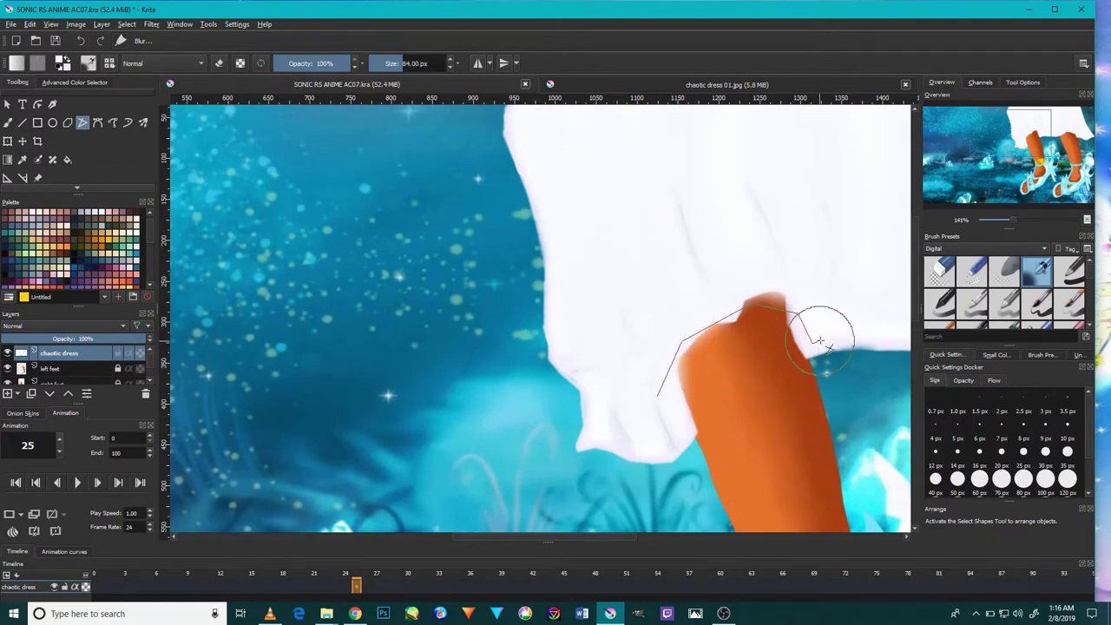
- Outline the dress hem to its right end and close it to blur the hem
left_click_drag(842, 327, 672, 336)
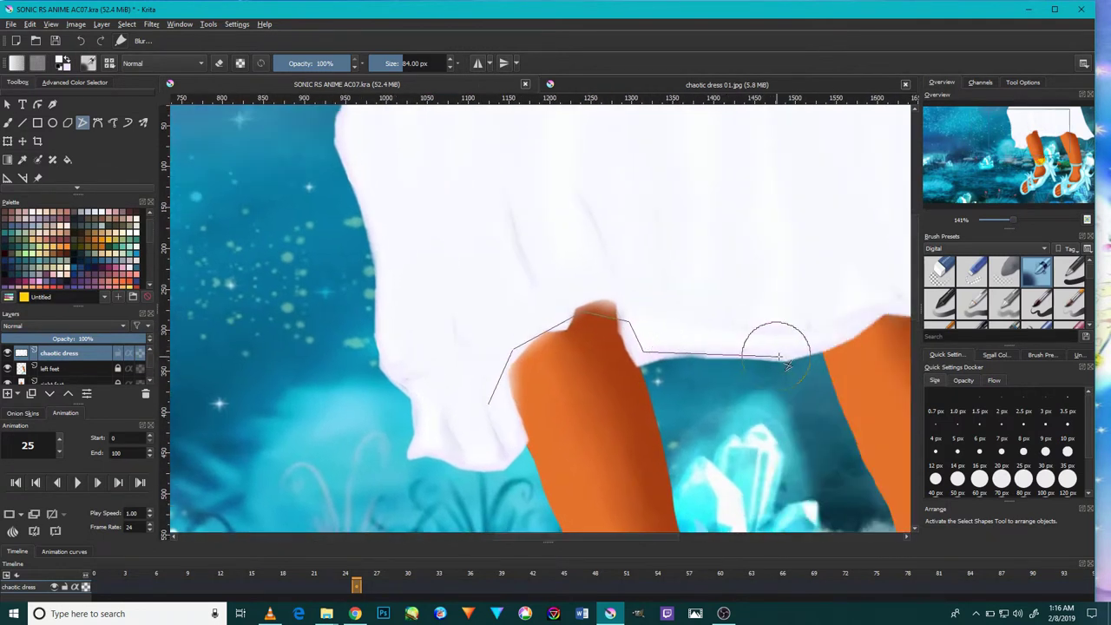
left_click_drag(860, 314, 691, 362)
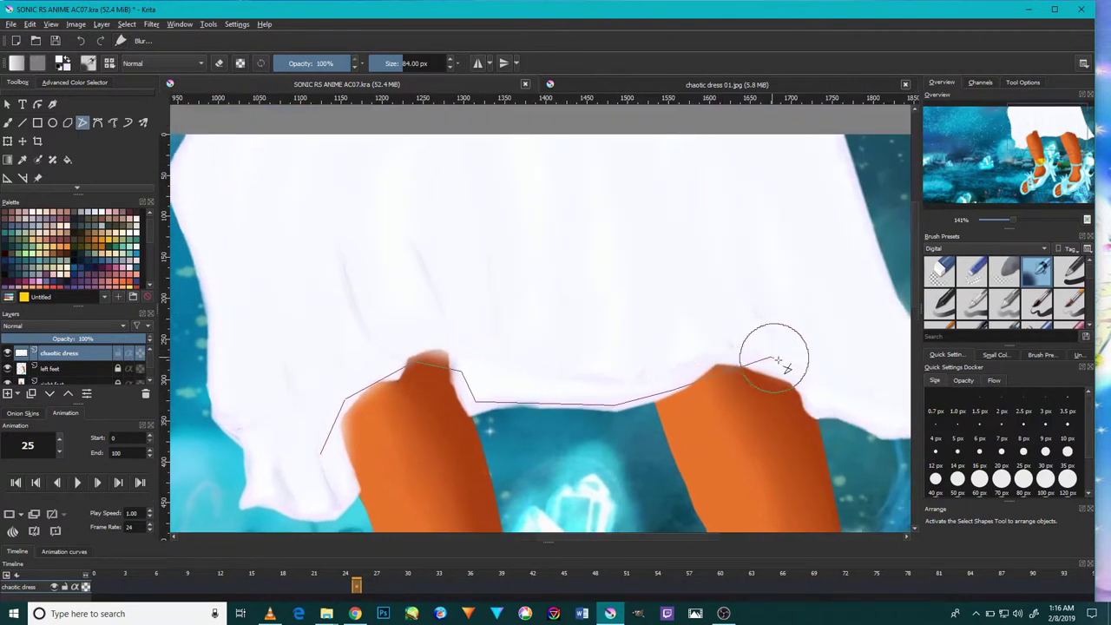
left_click_drag(863, 398, 761, 377)
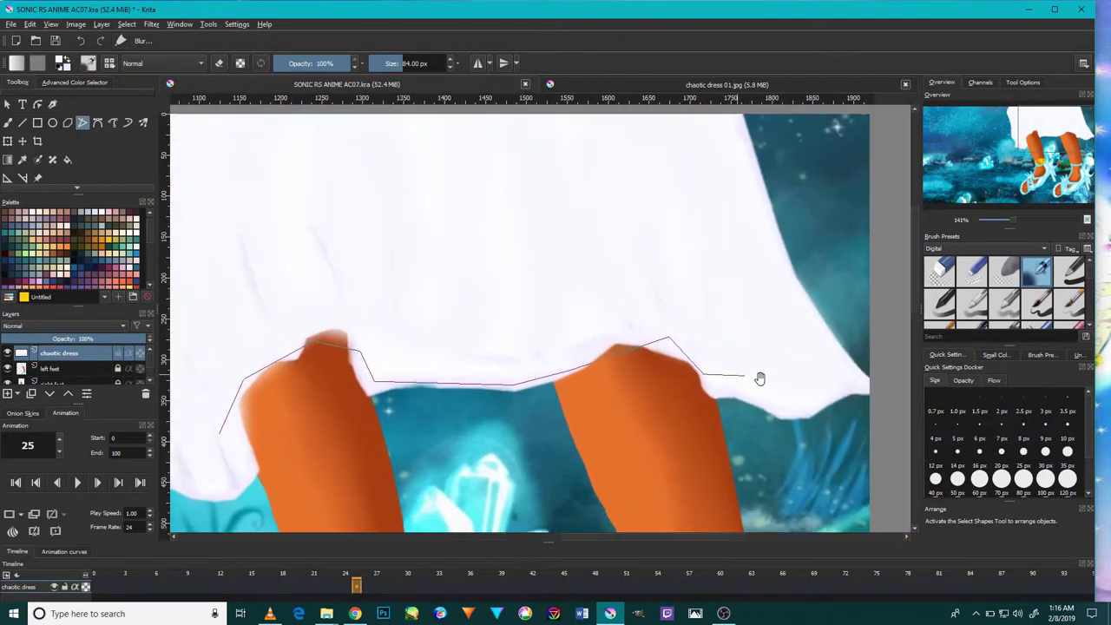
double_click(873, 388)
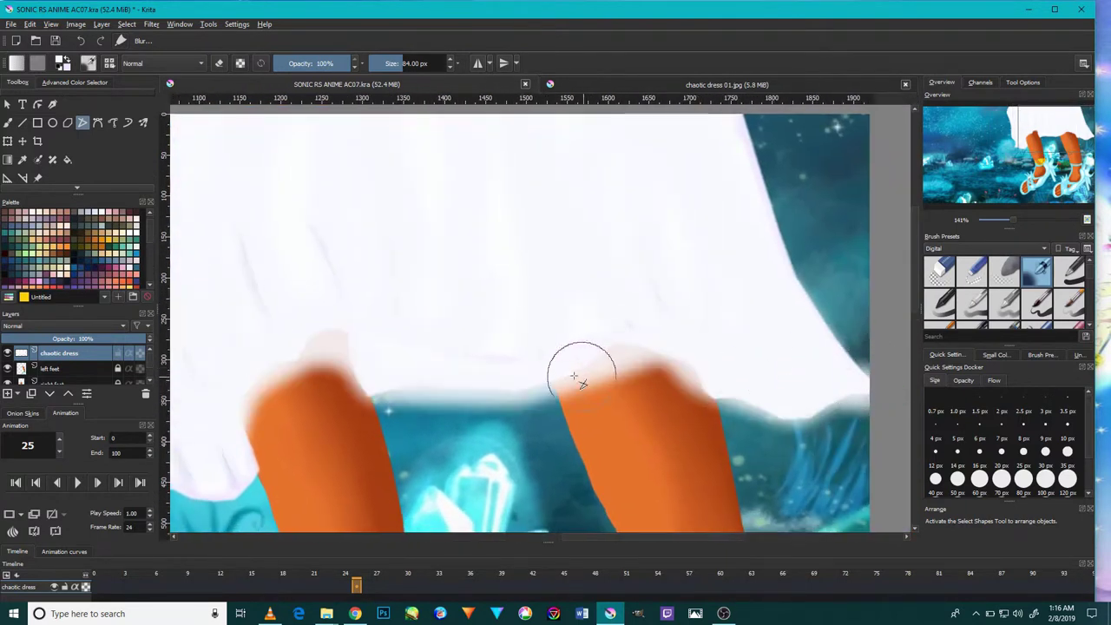
- Outline and blur the dress's left edge into the background
left_click_drag(581, 374, 717, 340)
left_click(475, 330)
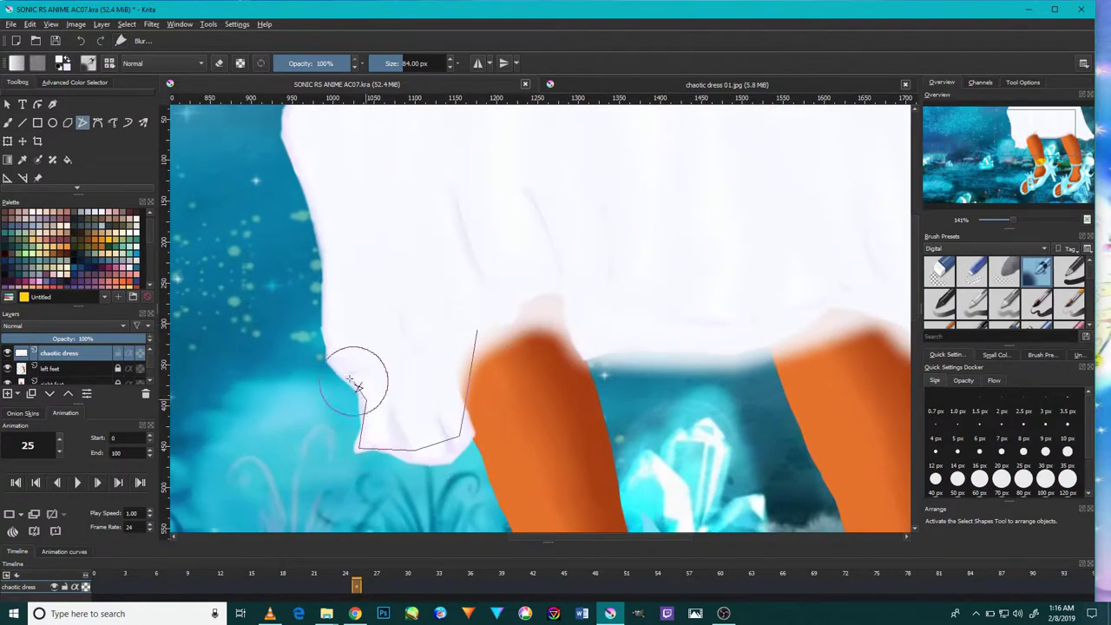
left_click_drag(324, 330, 339, 408)
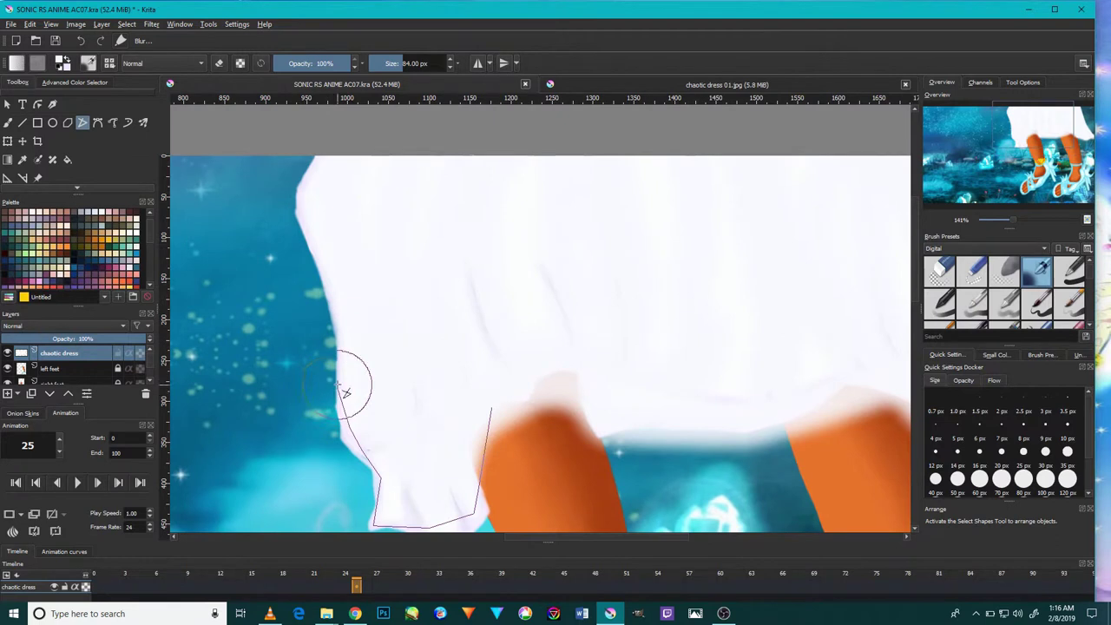
double_click(315, 168)
scroll(425, 334, "down", 4)
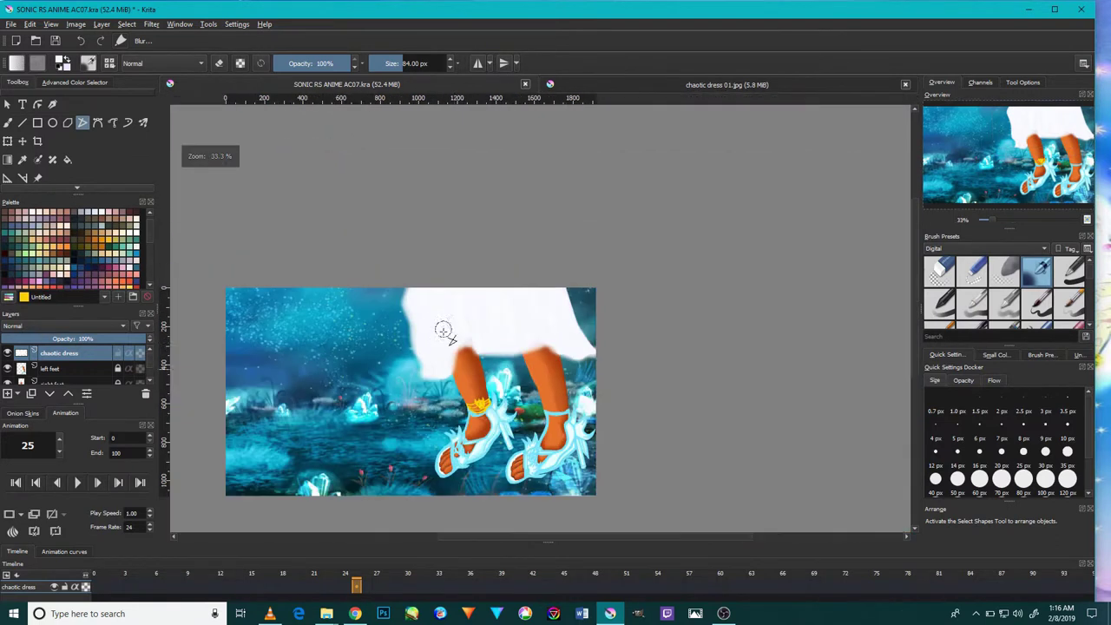
scroll(515, 337, "up", 3)
scroll(508, 337, "up", 1)
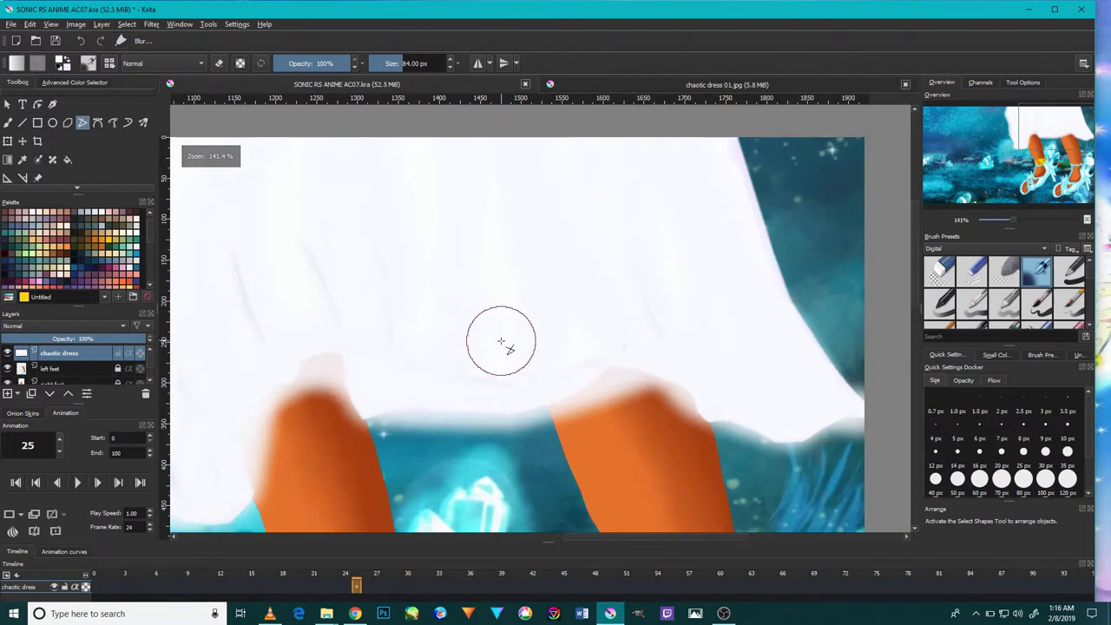
scroll(499, 345, "down", 2)
scroll(484, 350, "up", 3)
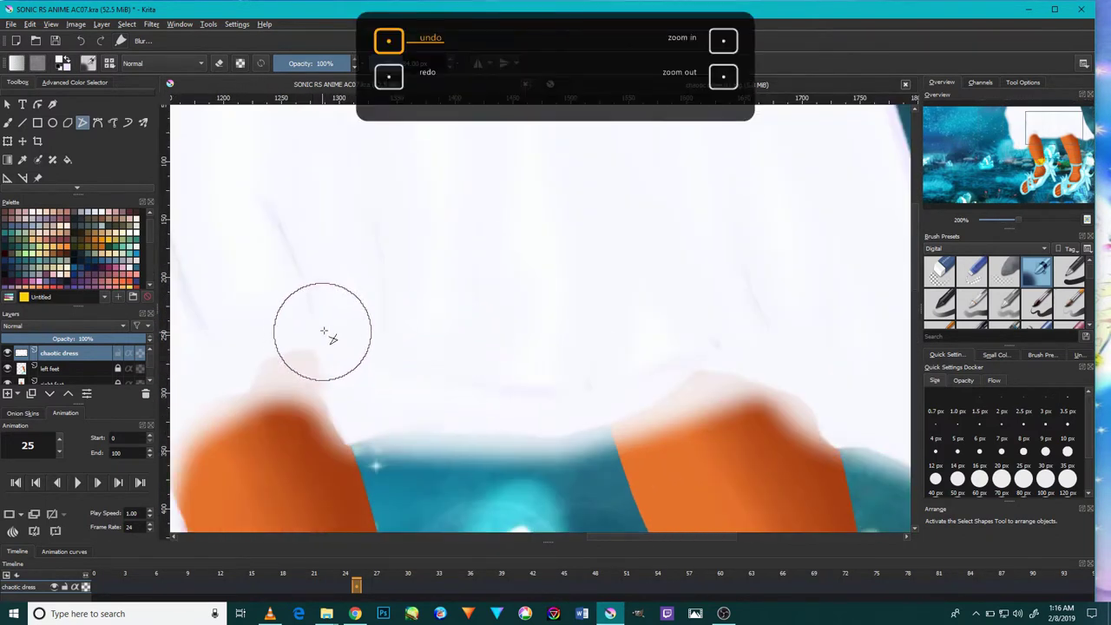
- Outline the dress's upper left edge down to the hem corner, then cancel it
left_click_drag(533, 377, 422, 263)
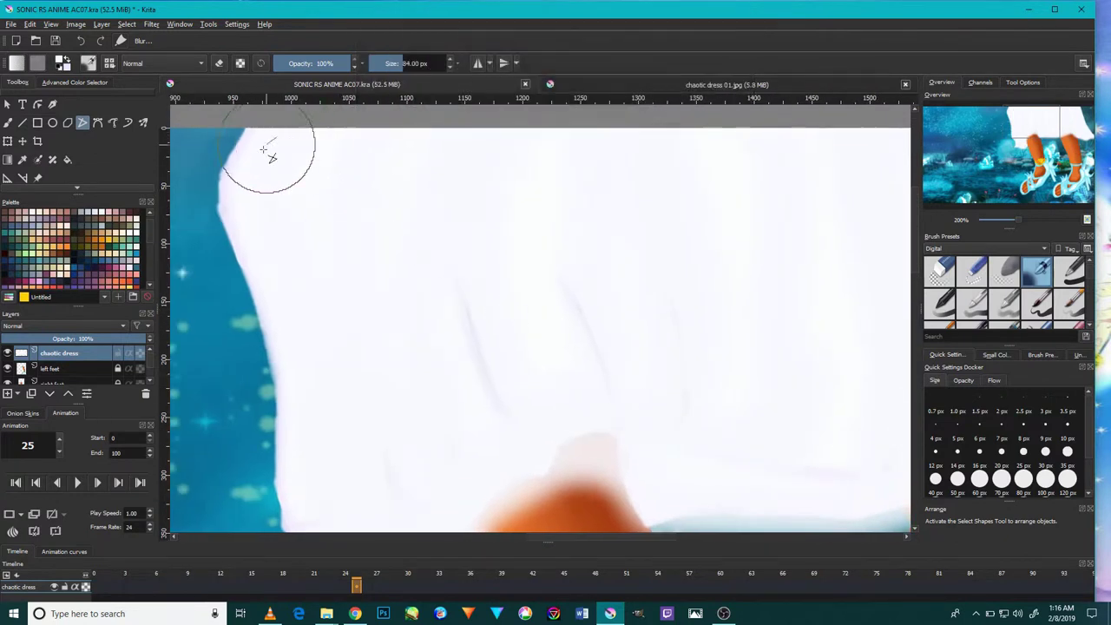
left_click(272, 303)
left_click_drag(350, 359, 362, 269)
left_click(303, 401)
left_click_drag(347, 446, 341, 380)
left_click(360, 417)
left_click(361, 460)
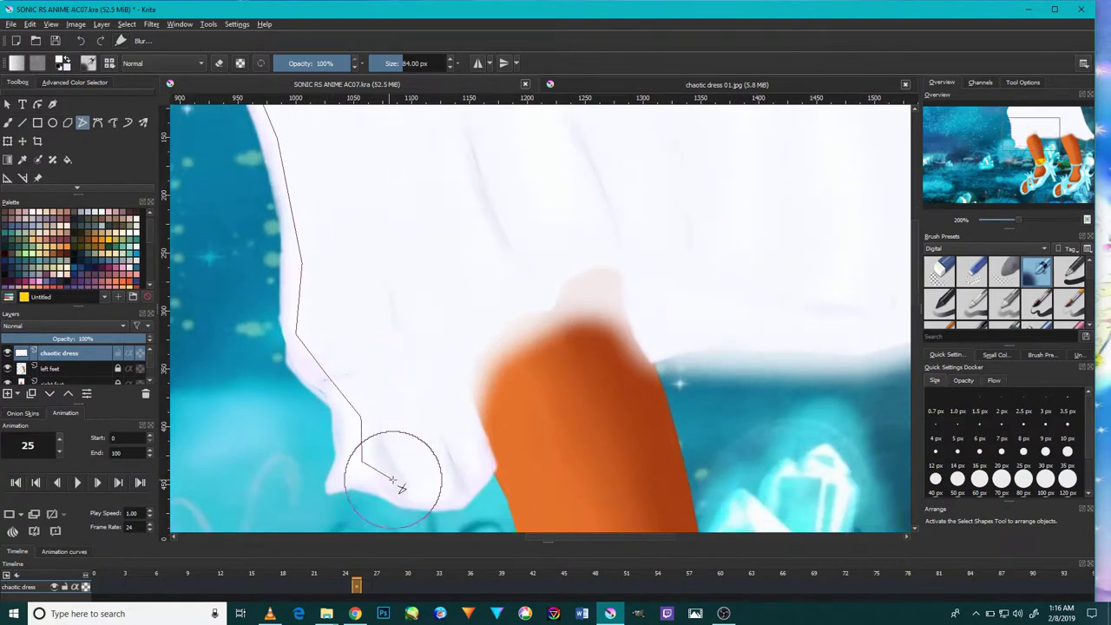
key("Escape")
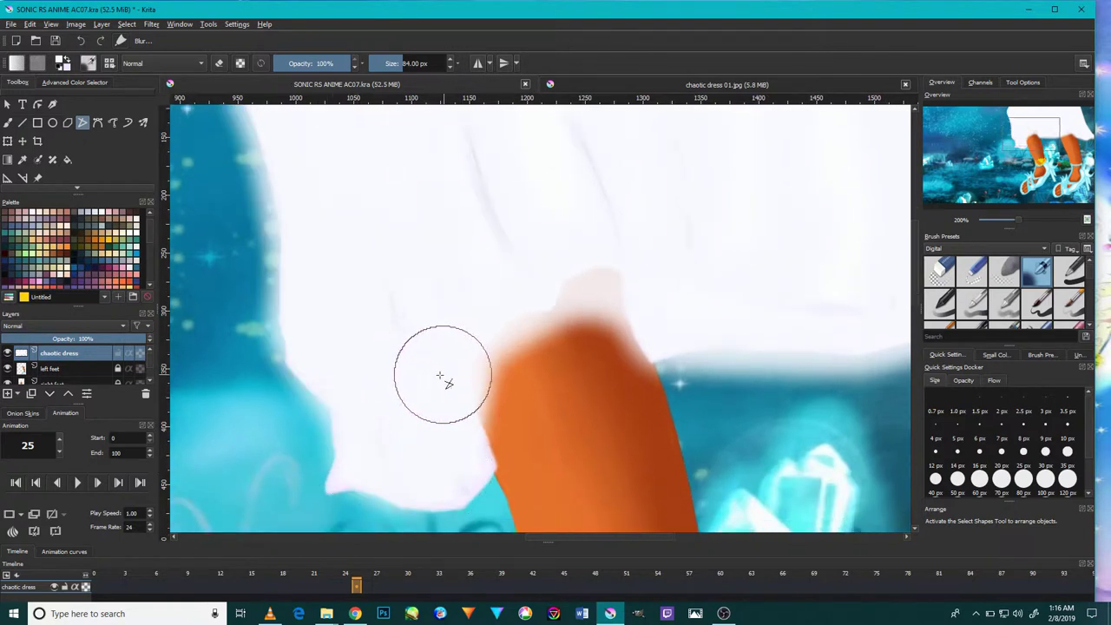
- Blur the dress's upper right edge into the blue background
scroll(439, 373, "down", 6)
scroll(508, 368, "up", 1)
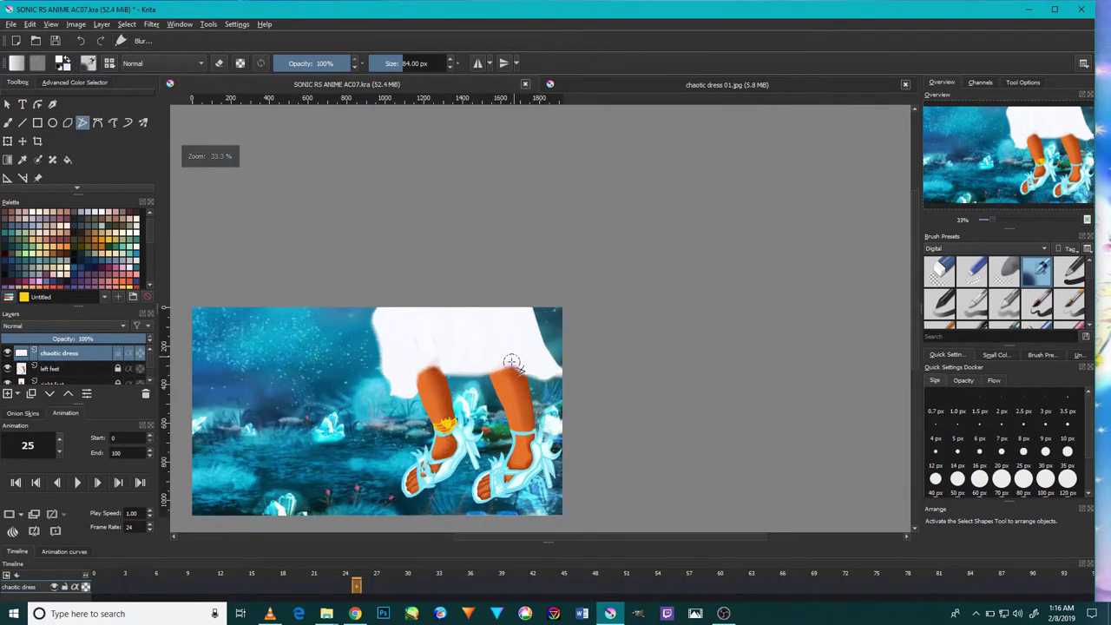
scroll(504, 367, "up", 2)
scroll(555, 339, "up", 2)
scroll(589, 317, "up", 2)
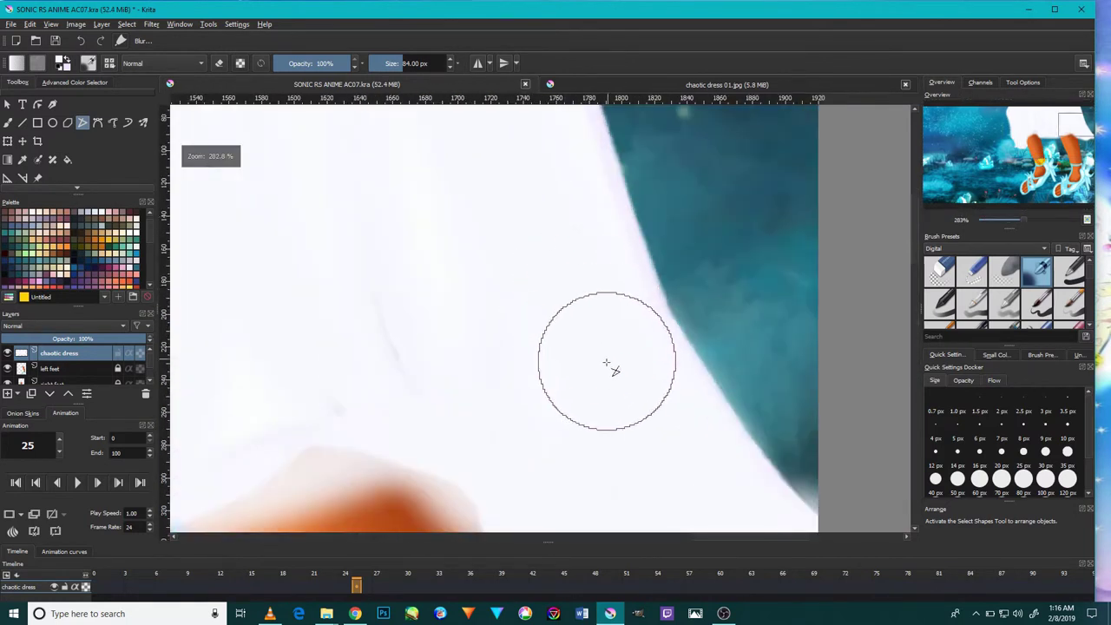
left_click_drag(599, 323, 588, 451)
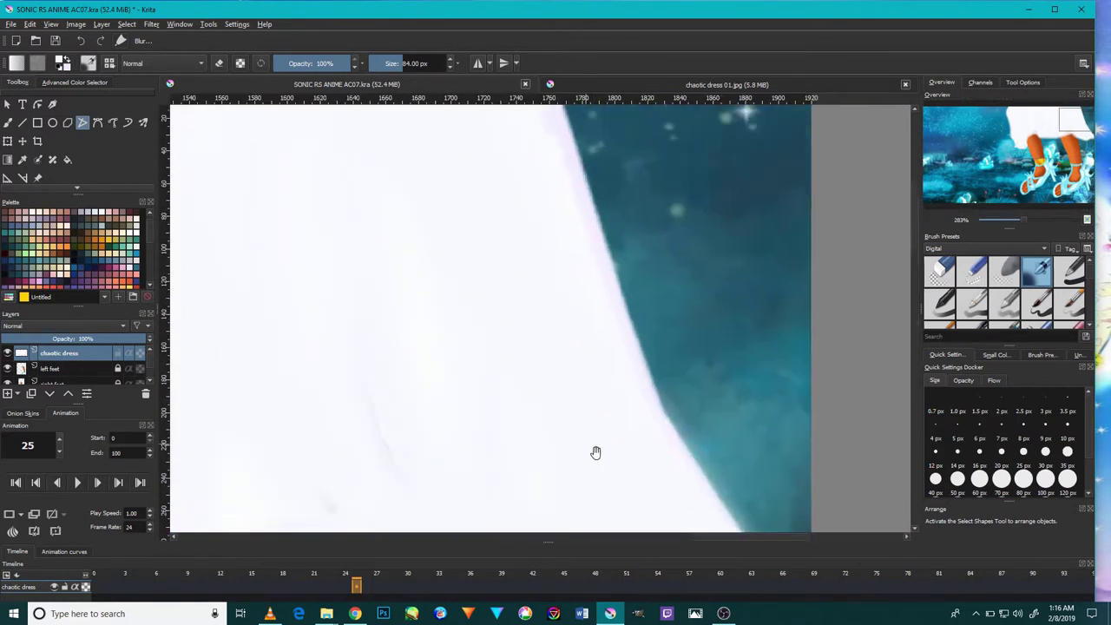
left_click(620, 458)
left_click(584, 347)
left_click_drag(553, 290, 552, 421)
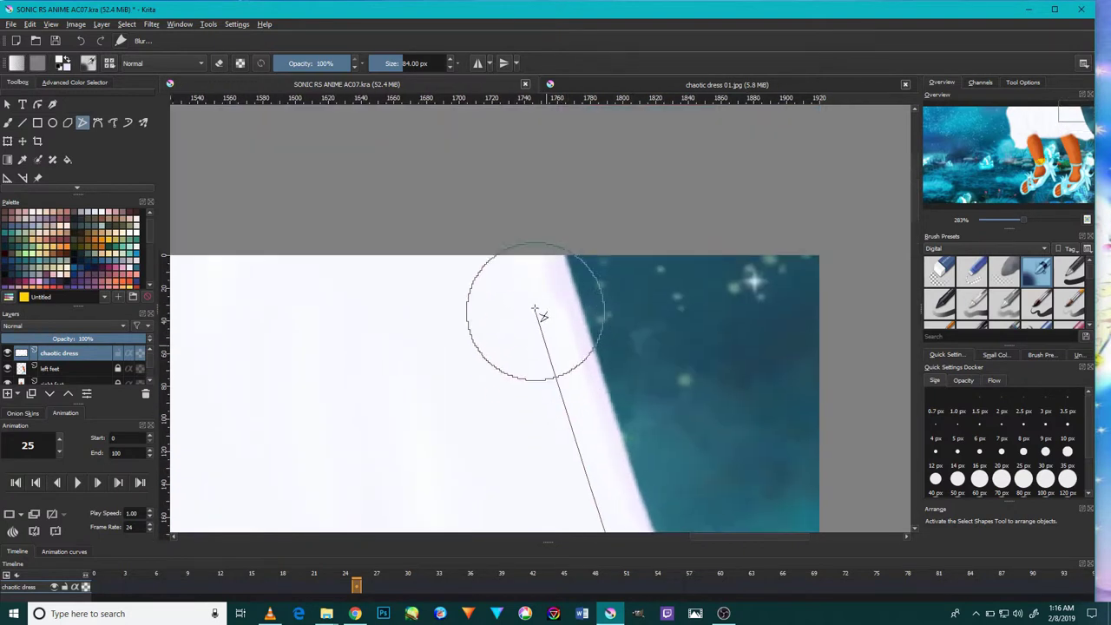
double_click(532, 261)
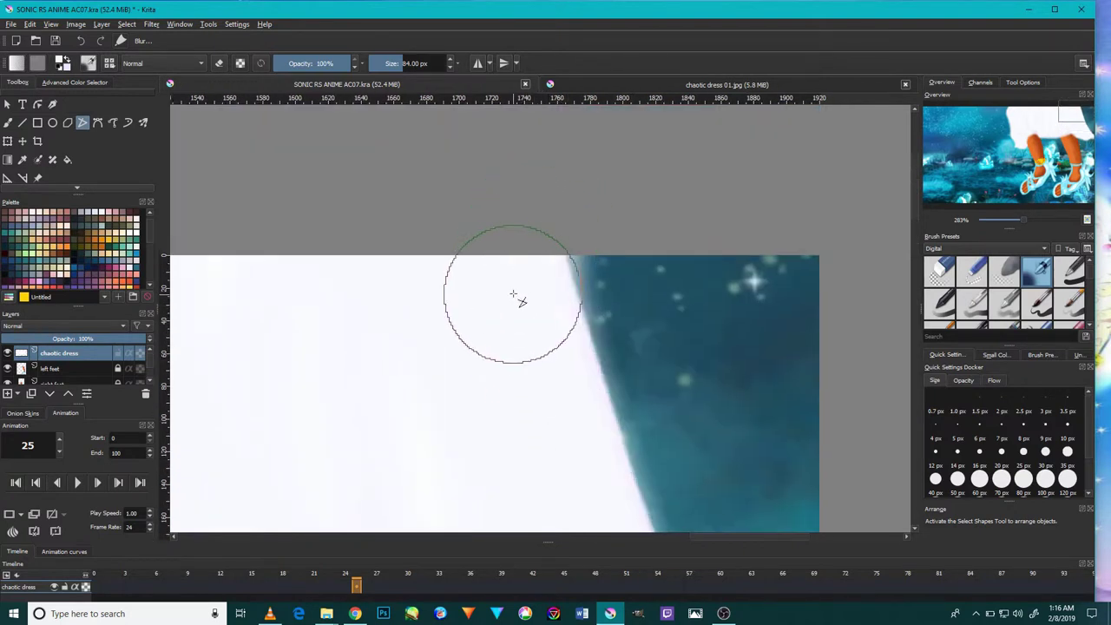
scroll(521, 308, "down", 5)
scroll(445, 400, "down", 1)
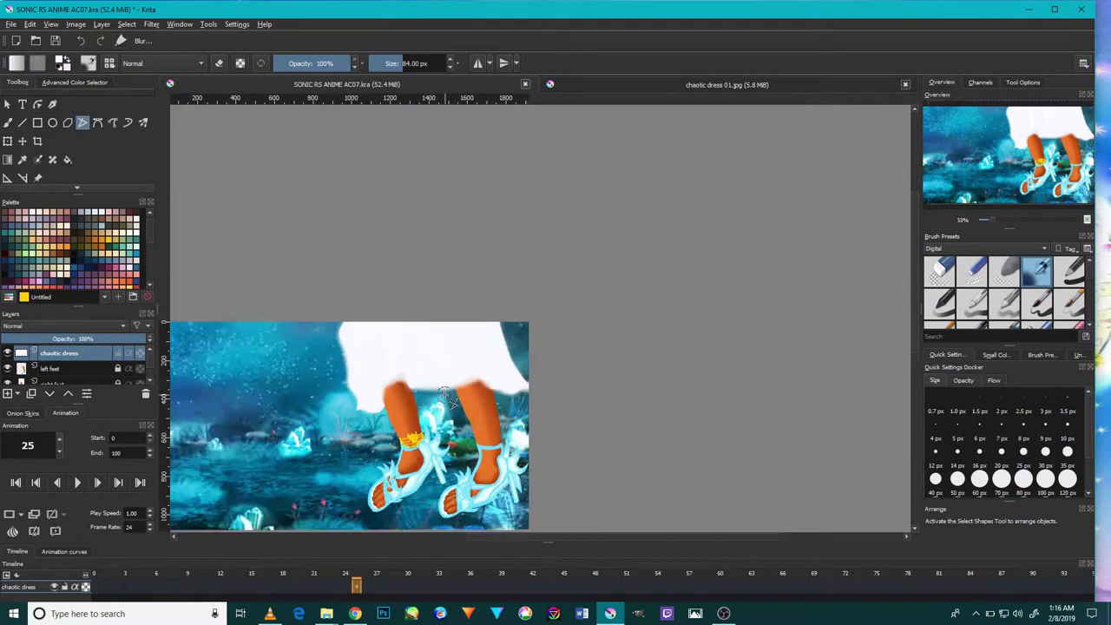
scroll(447, 429, "down", 1)
scroll(390, 473, "up", 4)
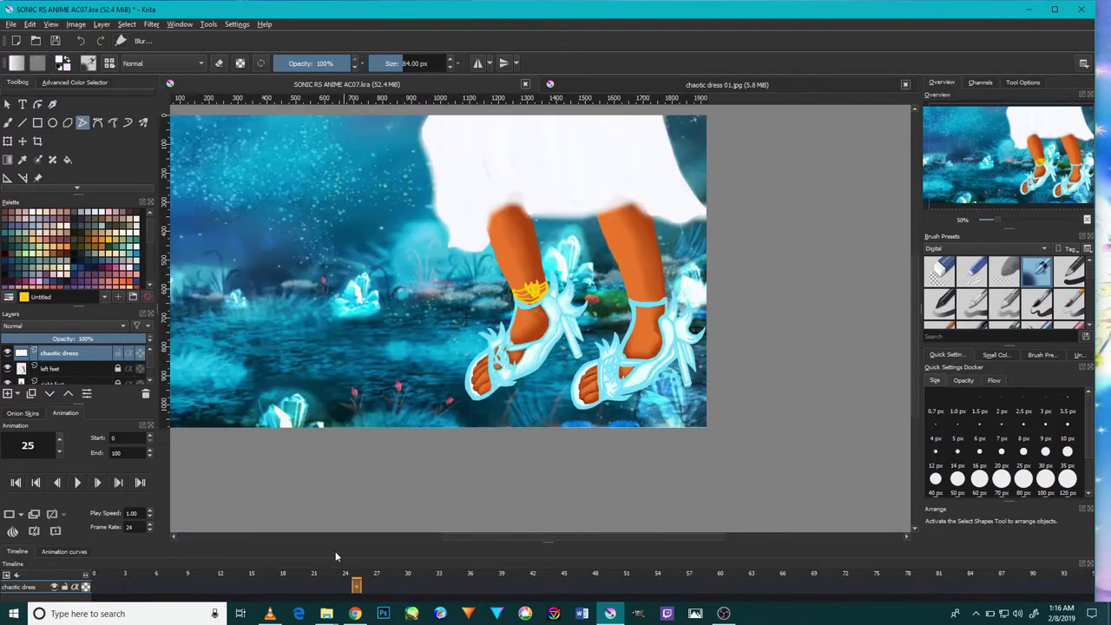
- Sample pale lavender from the chaotic dress 01.jpg sketch outline, then return to the painting
left_click(695, 90)
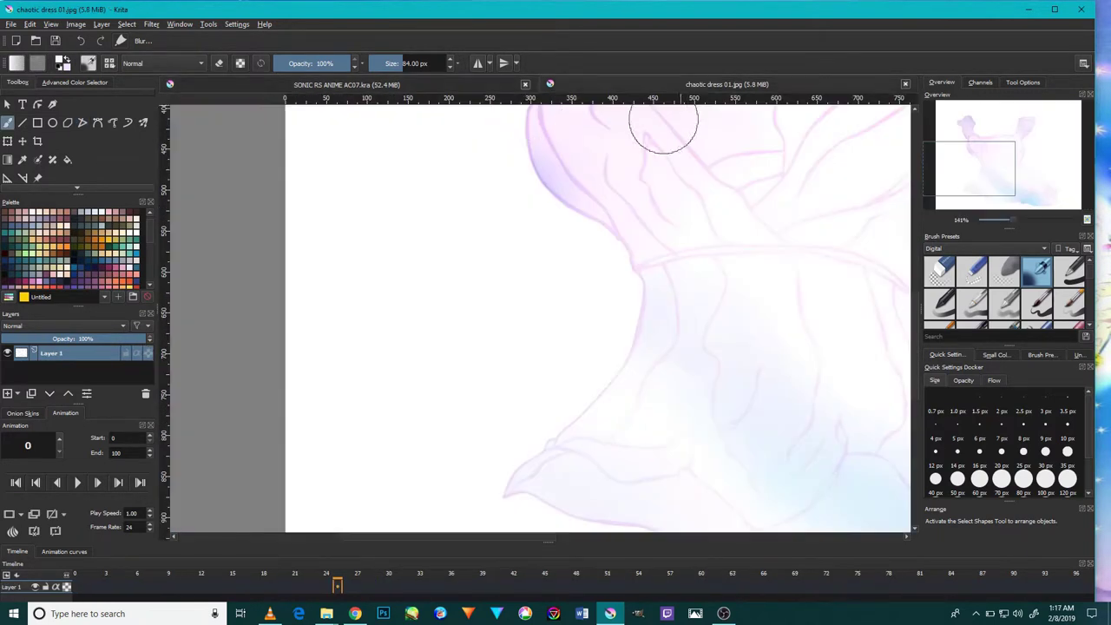
scroll(581, 205, "up", 2)
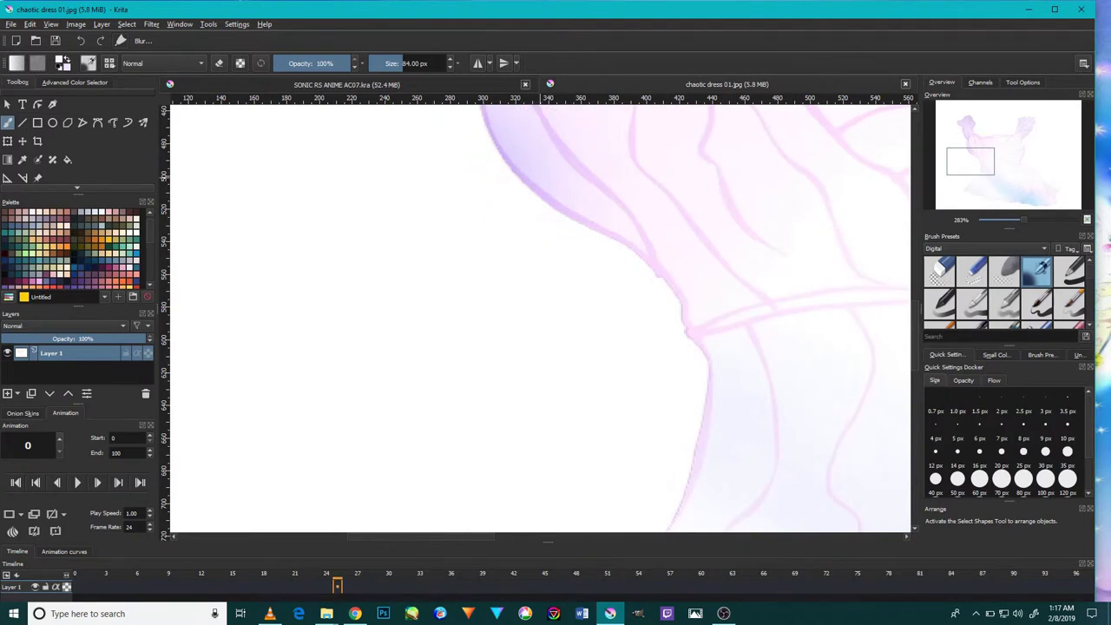
left_click(535, 187, "ctrl")
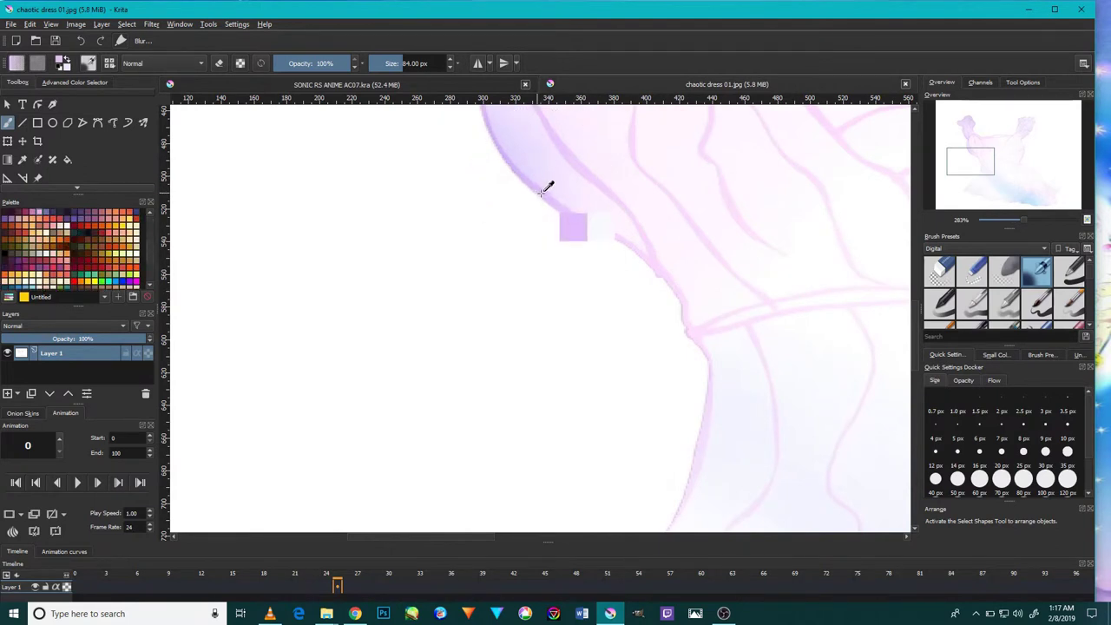
scroll(545, 200, "up", 1)
scroll(543, 234, "up", 2)
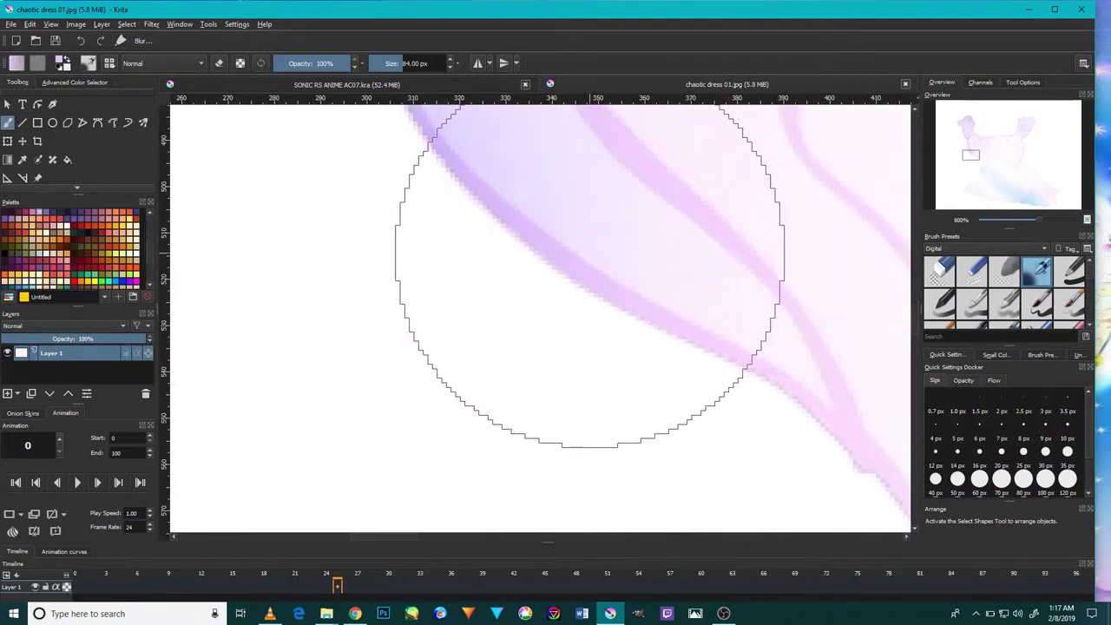
left_click(581, 270, "ctrl")
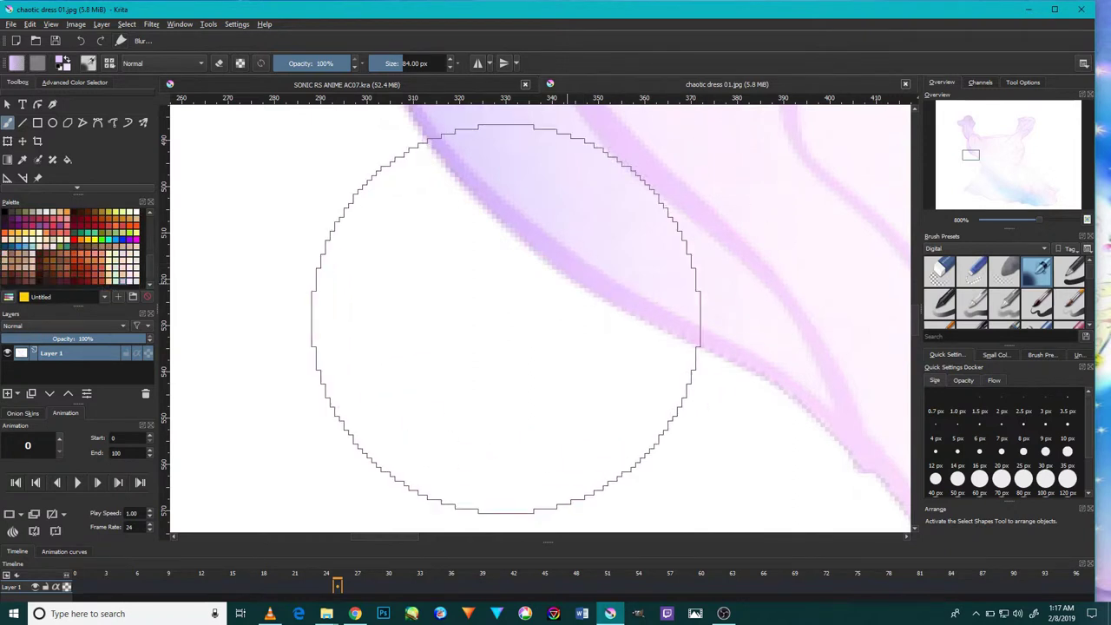
left_click(402, 86)
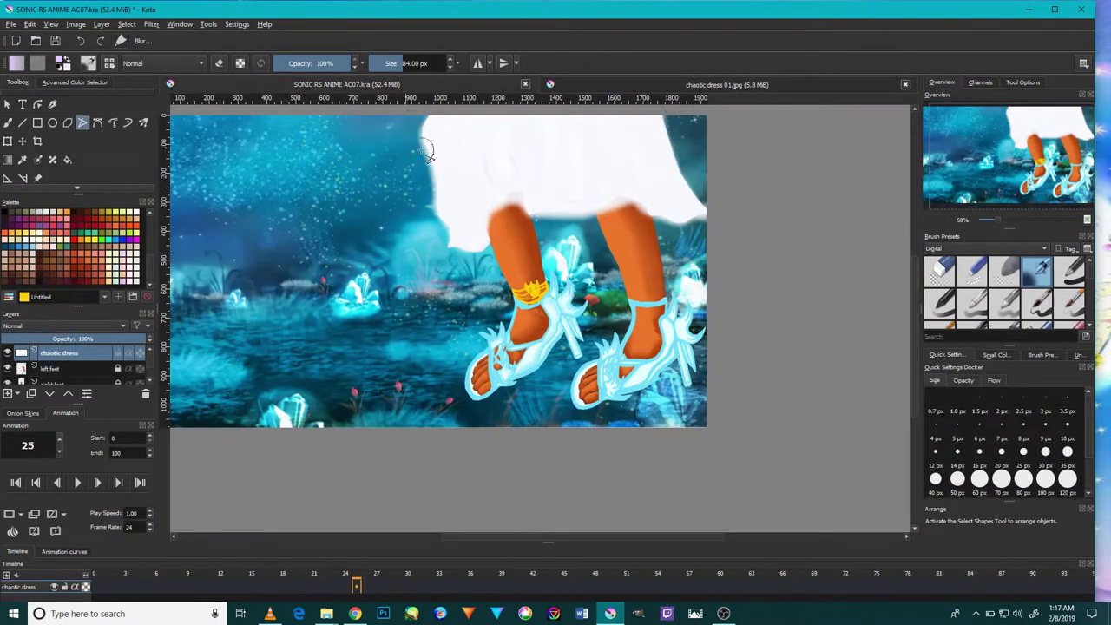
- Try a lavender stroke along the dress's left edge, then undo it
scroll(529, 226, "down", 2)
scroll(521, 209, "up", 2)
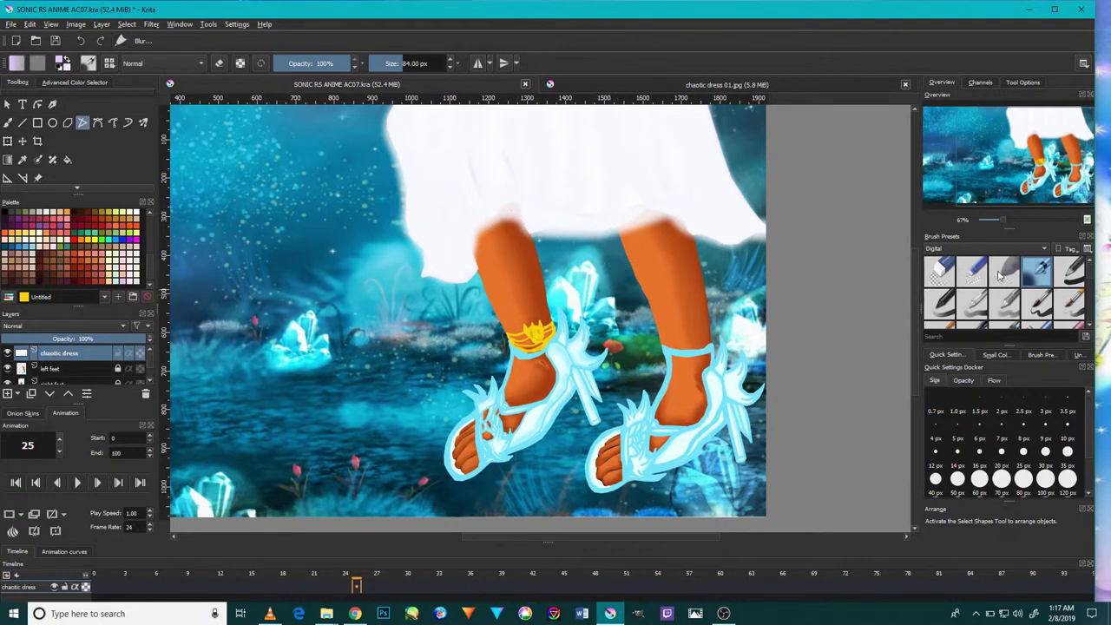
scroll(1003, 278, "down", 2)
scroll(1002, 284, "down", 2)
scroll(443, 200, "up", 3)
mouse_move(421, 171)
left_mouse_down()
mouse_move(436, 308)
mouse_move(423, 333)
left_mouse_up()
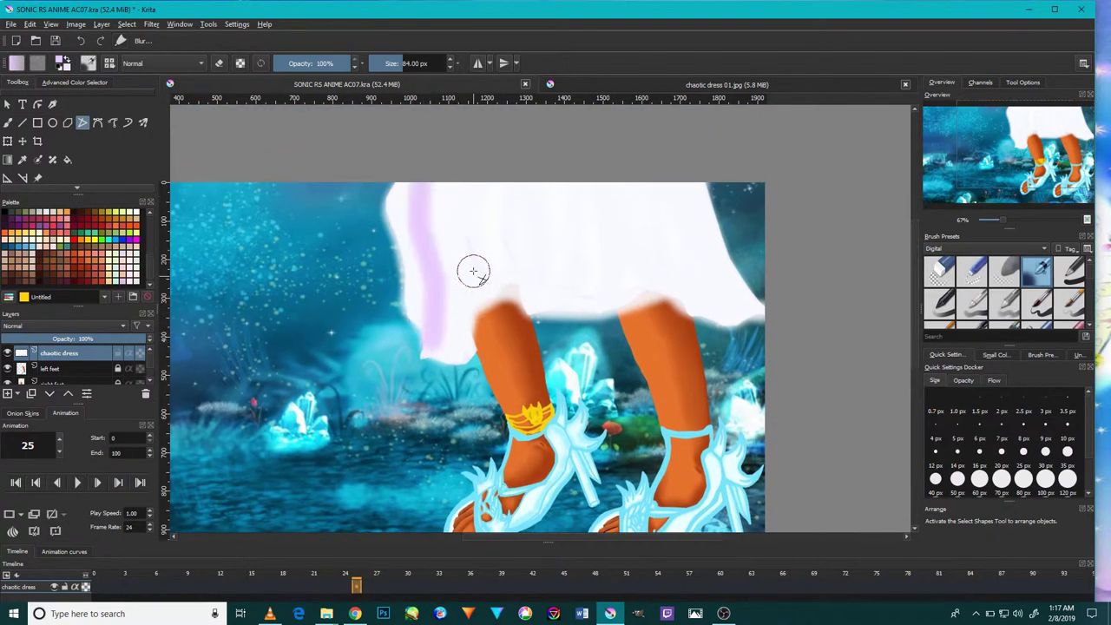
key("ctrl+z")
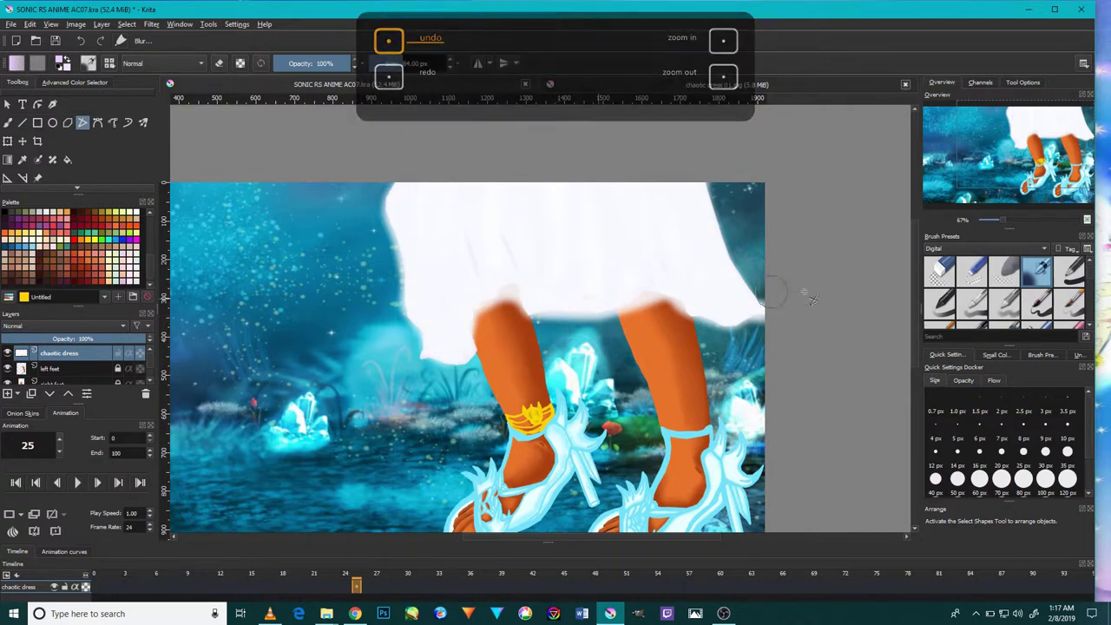
- Browse the brush presets, ending with an 84 px brush size
scroll(997, 300, "down", 2)
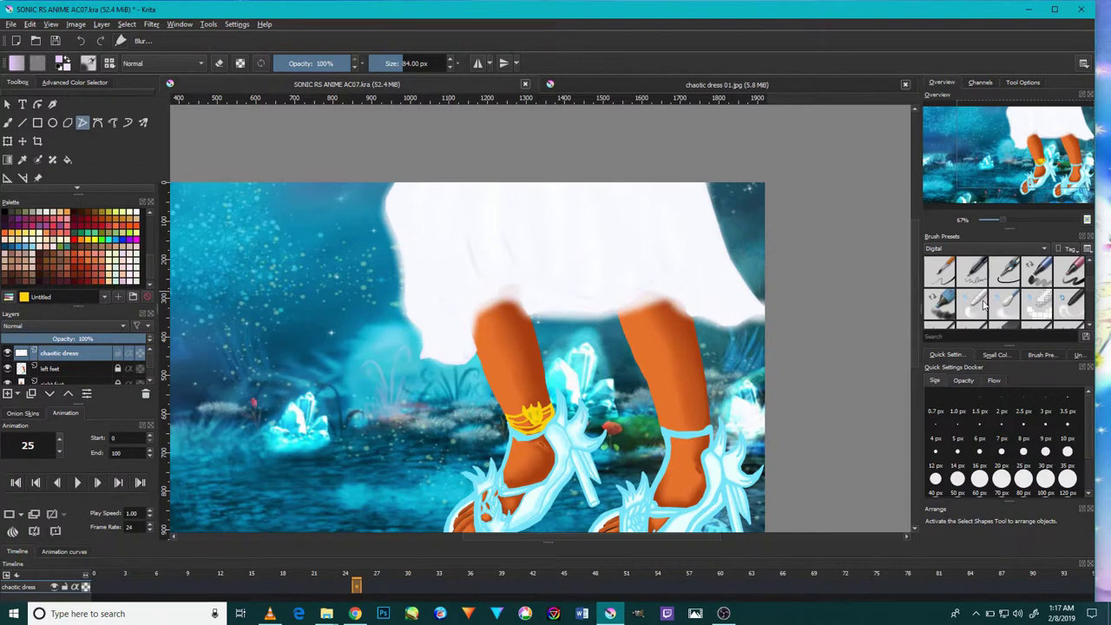
scroll(1025, 293, "down", 1)
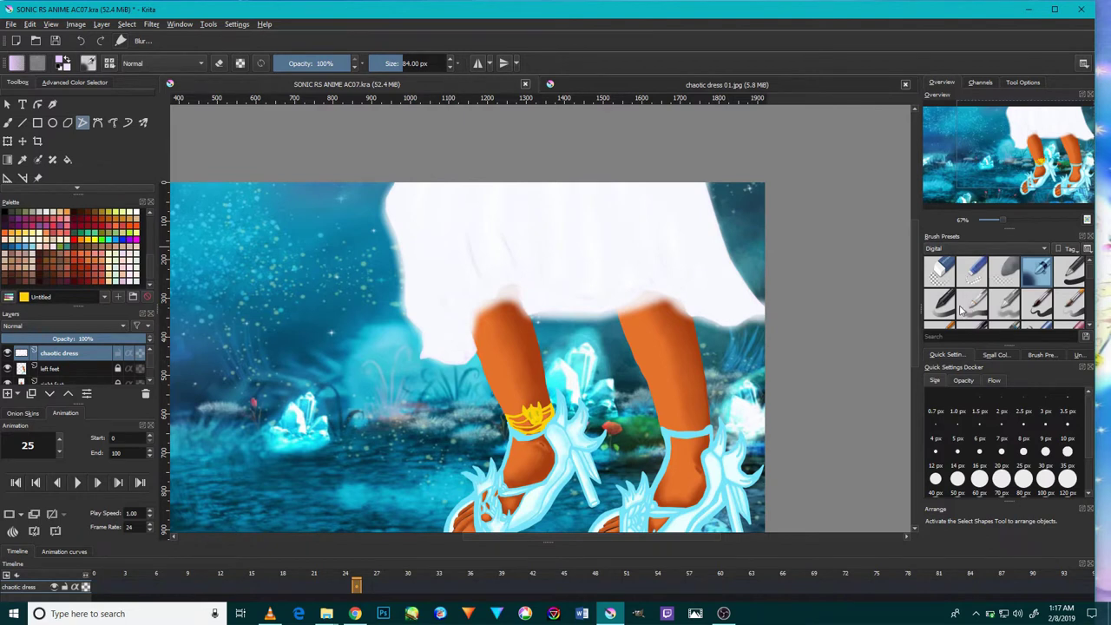
scroll(590, 161, "up", 1)
scroll(521, 298, "up", 3)
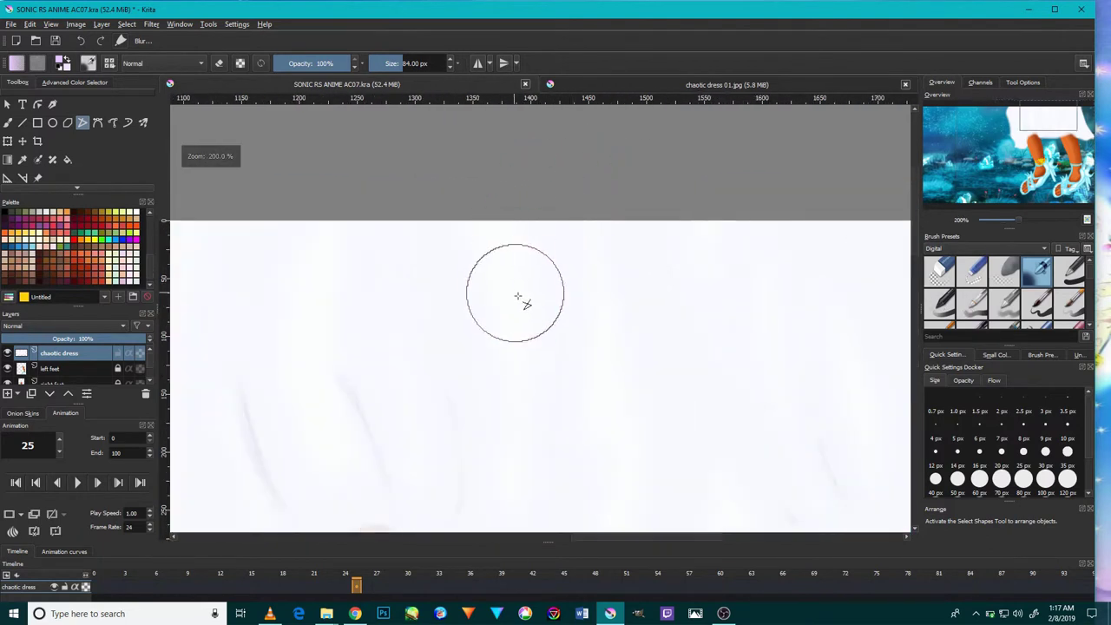
scroll(538, 347, "down", 4)
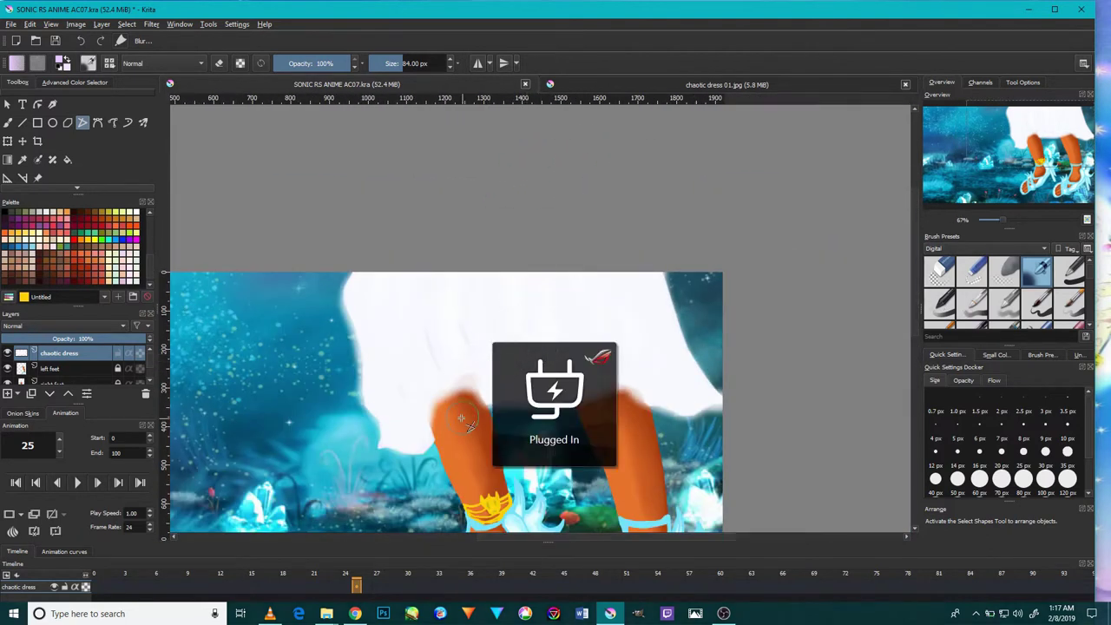
scroll(461, 419, "up", 1)
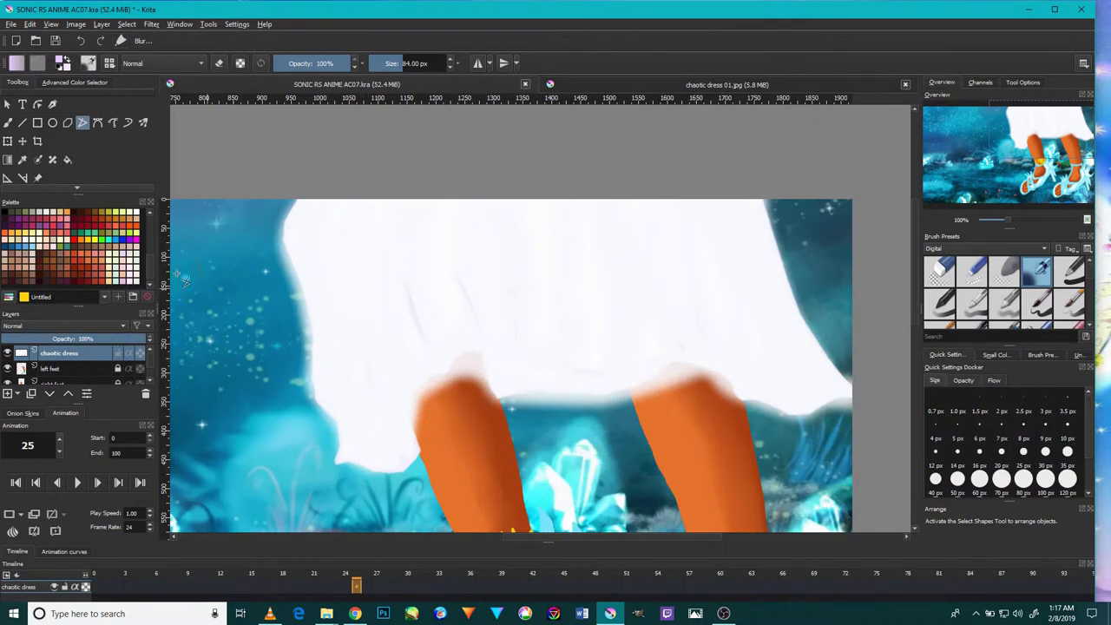
- Paint faint lavender fold strokes and a lower-left hem tint on the dress, undoing the stray stroke
mouse_move(365, 356)
left_mouse_down()
mouse_move(377, 318)
mouse_move(380, 376)
left_mouse_up()
mouse_move(335, 266)
left_mouse_down()
mouse_move(344, 322)
mouse_move(329, 350)
mouse_move(324, 245)
left_mouse_up()
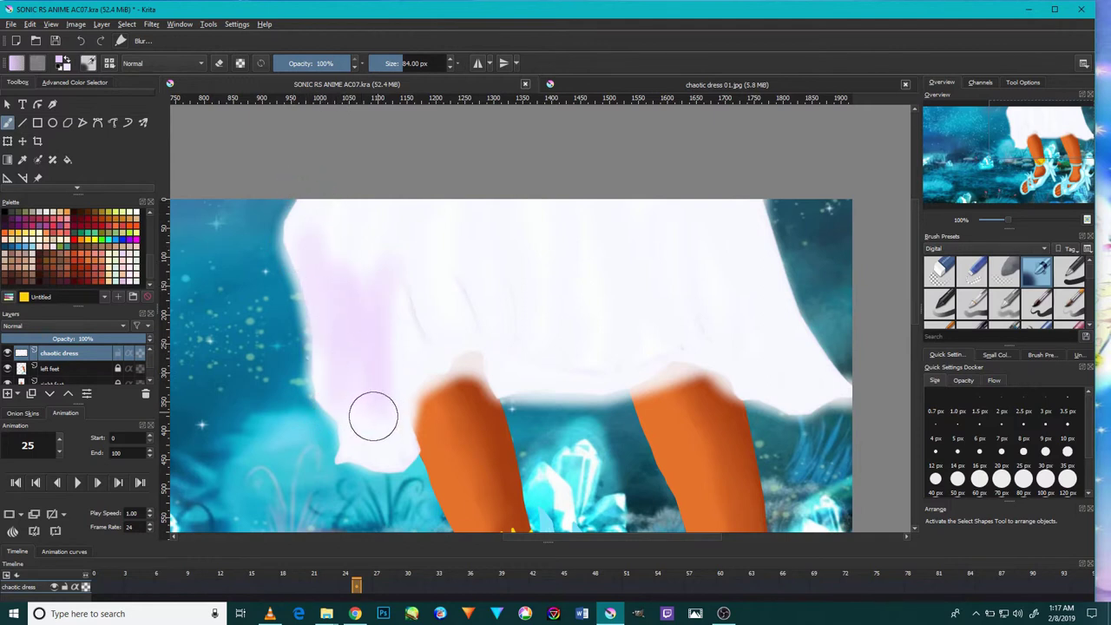
mouse_move(351, 442)
left_mouse_down()
mouse_move(397, 421)
mouse_move(401, 403)
mouse_move(481, 367)
mouse_move(652, 342)
mouse_move(635, 363)
mouse_move(802, 377)
mouse_move(795, 386)
mouse_move(803, 346)
mouse_move(739, 228)
mouse_move(734, 338)
mouse_move(684, 166)
left_mouse_up()
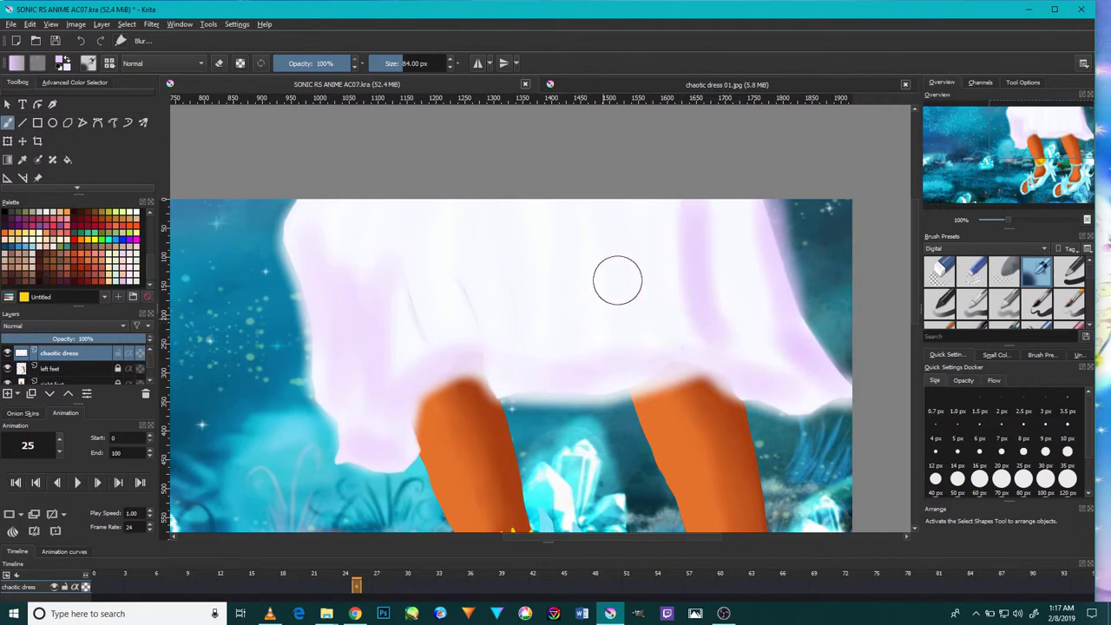
key("ctrl+z")
- Add more soft vertical lavender fold streaks across the white skirt
mouse_move(617, 344)
left_mouse_down()
mouse_move(509, 310)
mouse_move(476, 251)
mouse_move(443, 260)
left_mouse_up()
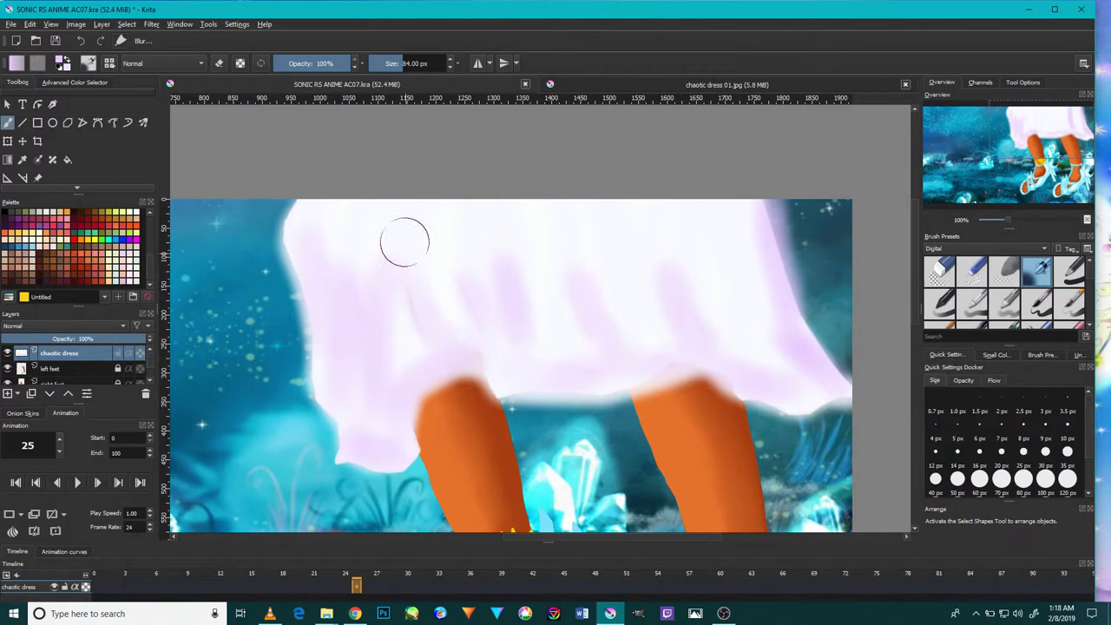
scroll(686, 266, "down", 1)
scroll(668, 271, "down", 2)
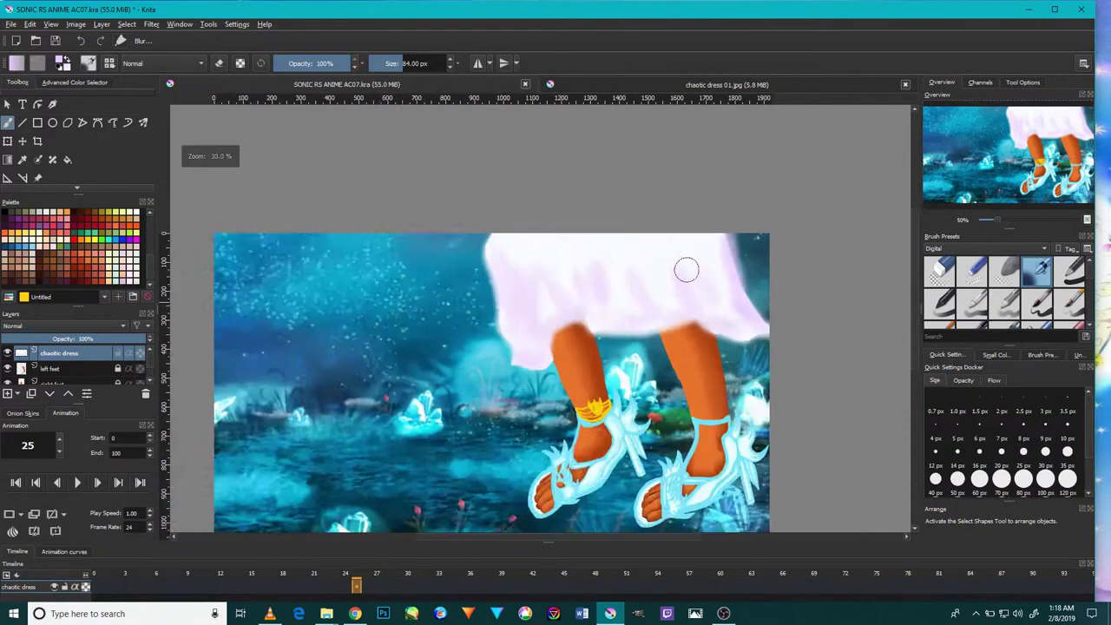
scroll(662, 276, "up", 3)
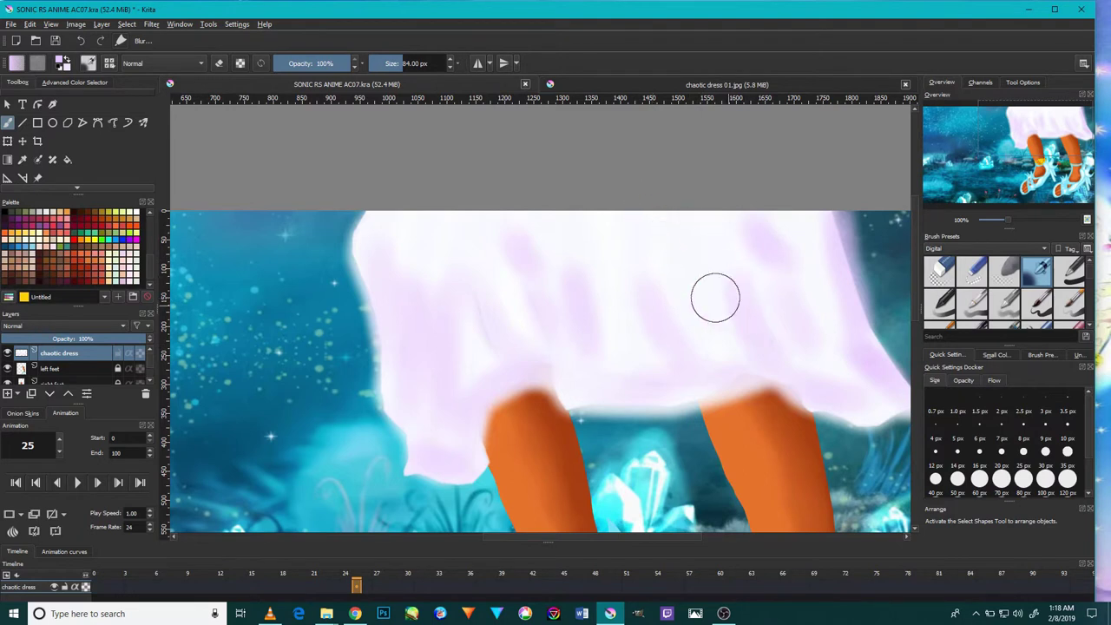
left_click_drag(737, 304, 669, 227)
scroll(999, 313, "down", 1)
scroll(1012, 304, "down", 1)
scroll(1009, 301, "down", 1)
scroll(1007, 301, "down", 1)
scroll(1007, 302, "up", 1)
scroll(1007, 301, "up", 1)
scroll(1008, 302, "up", 1)
scroll(1009, 302, "up", 1)
- Switch to a 60 px Blur brush and frame the dress and orange legs in view
left_click(1008, 302)
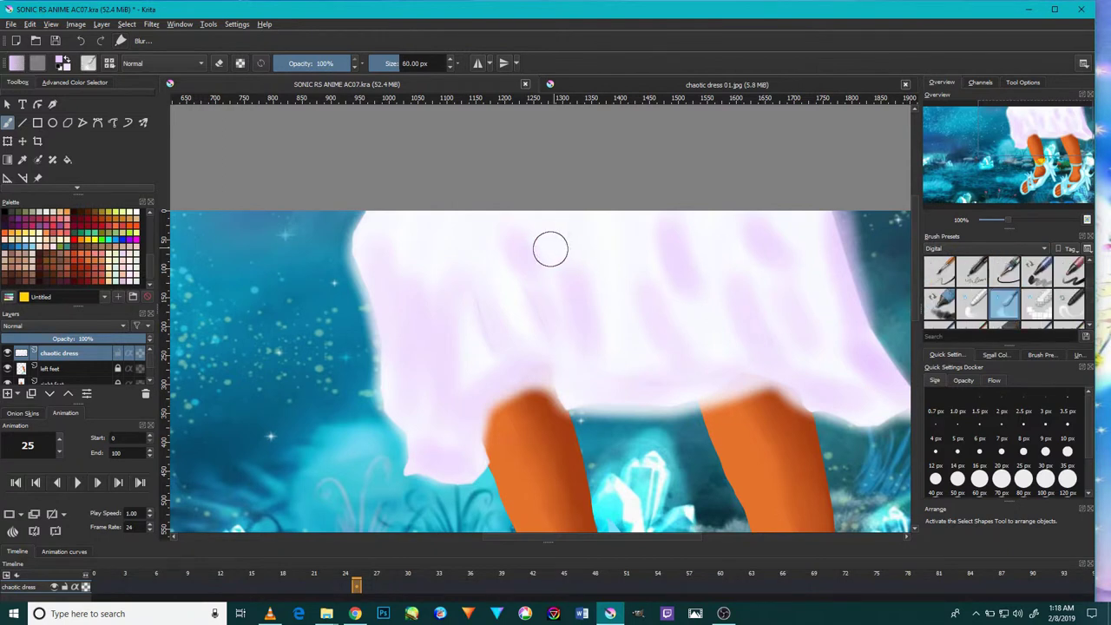
scroll(552, 249, "up", 1)
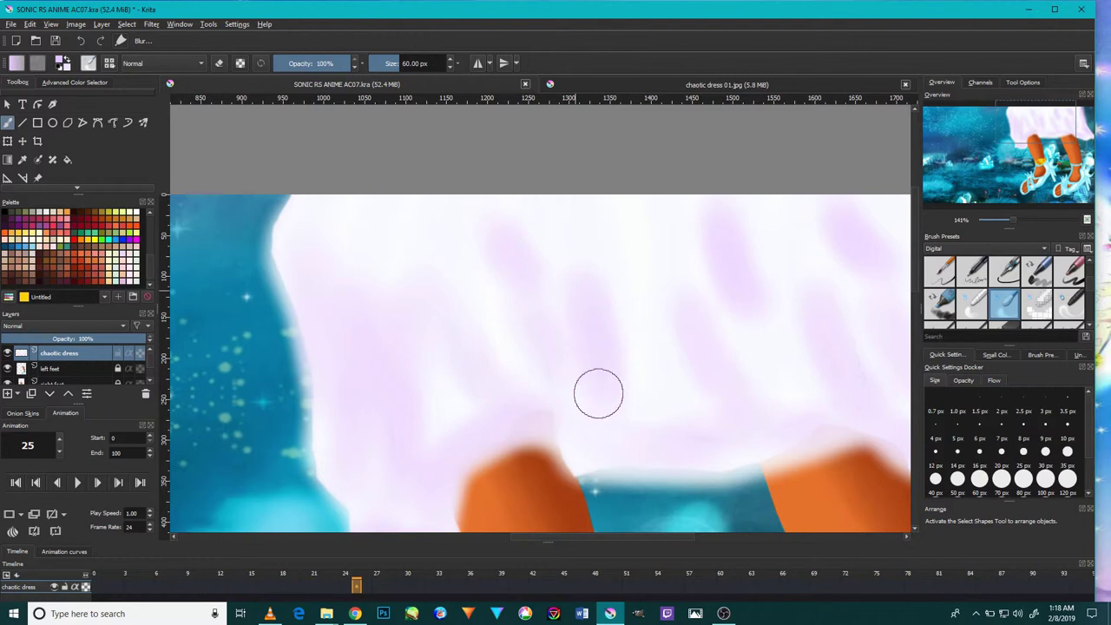
scroll(653, 286, "down", 3)
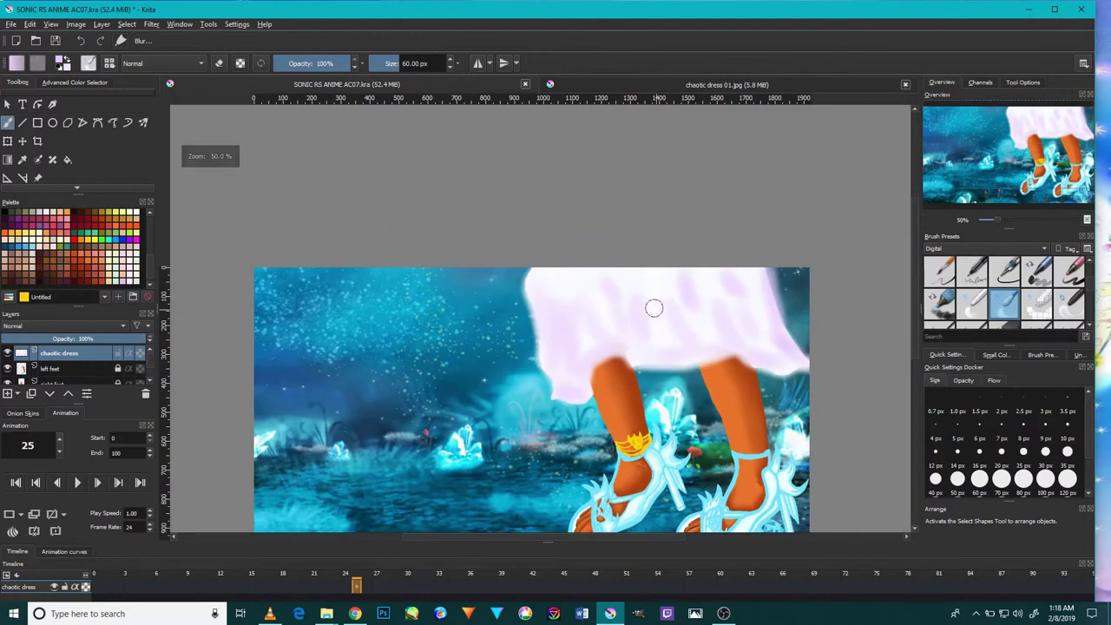
scroll(654, 308, "up", 2)
scroll(685, 303, "up", 2)
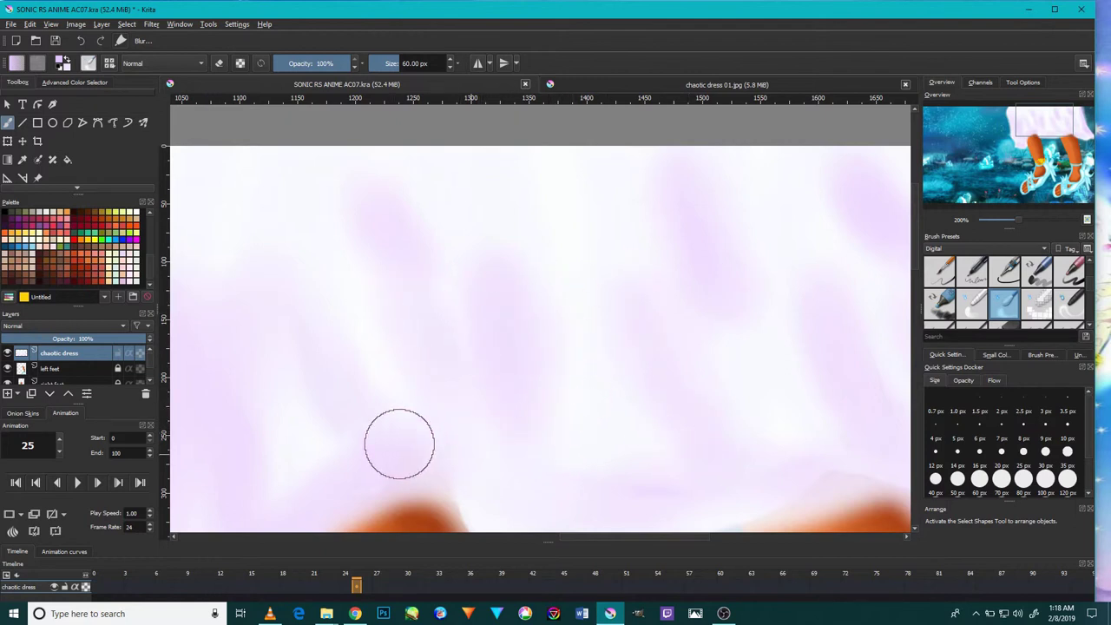
scroll(494, 447, "down", 3)
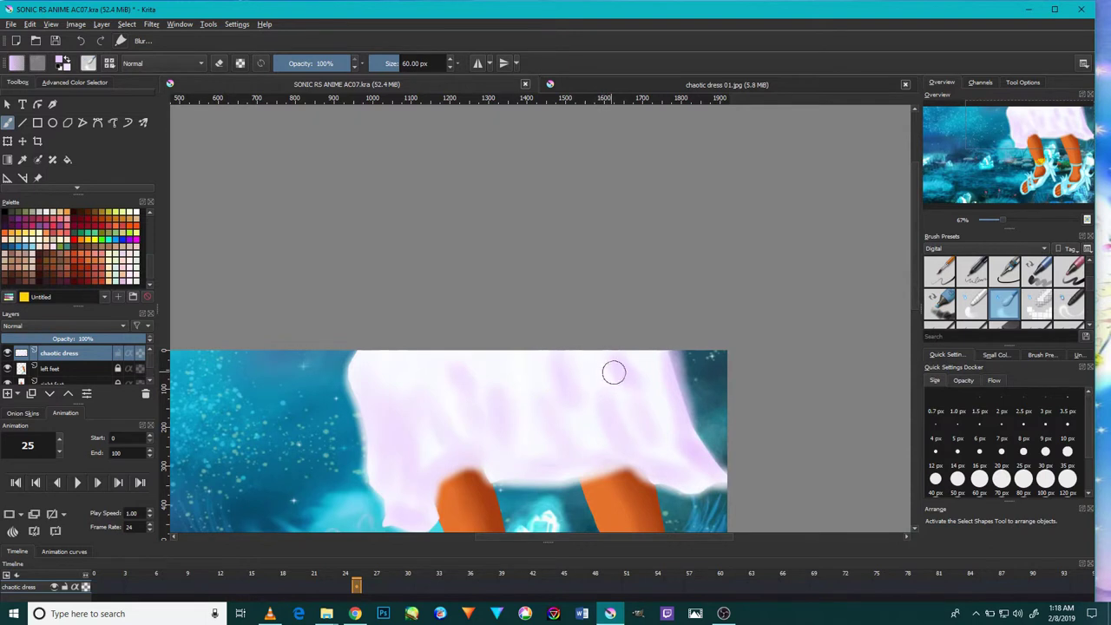
left_click_drag(658, 333, 566, 337)
scroll(593, 466, "up", 3)
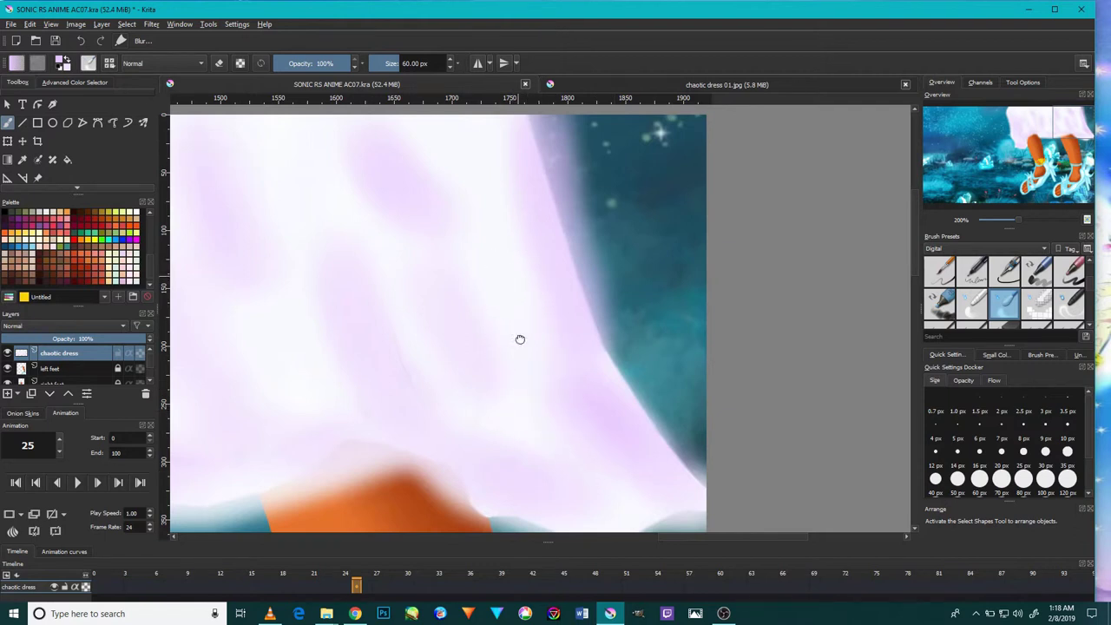
scroll(521, 348, "up", 1)
mouse_move(507, 249)
left_mouse_down()
mouse_move(521, 370)
mouse_move(472, 278)
left_mouse_up()
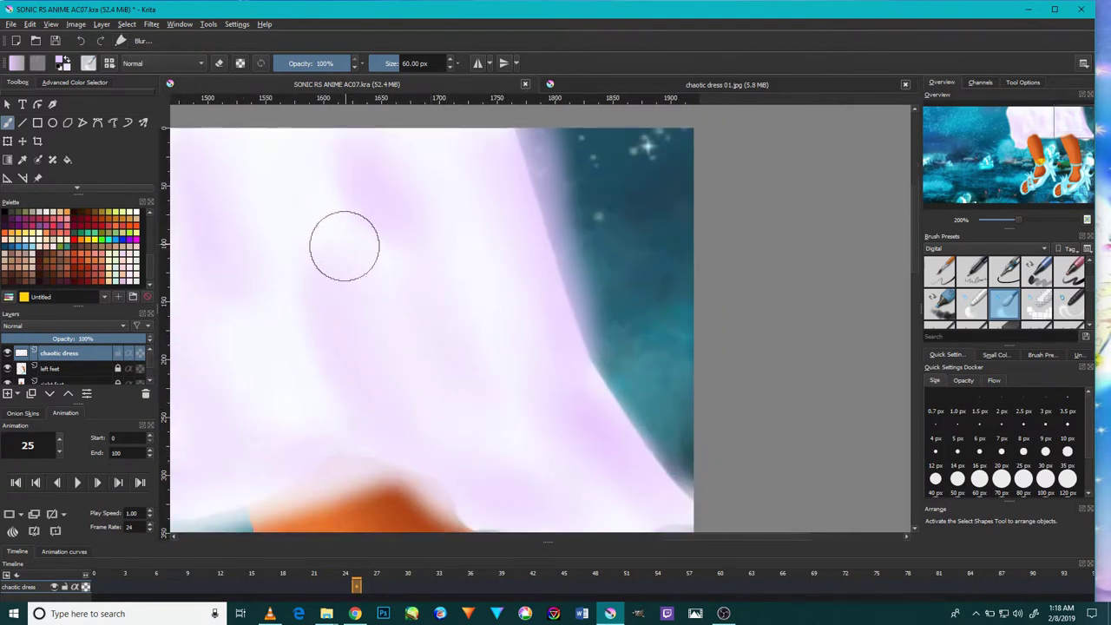
left_click_drag(345, 240, 392, 335)
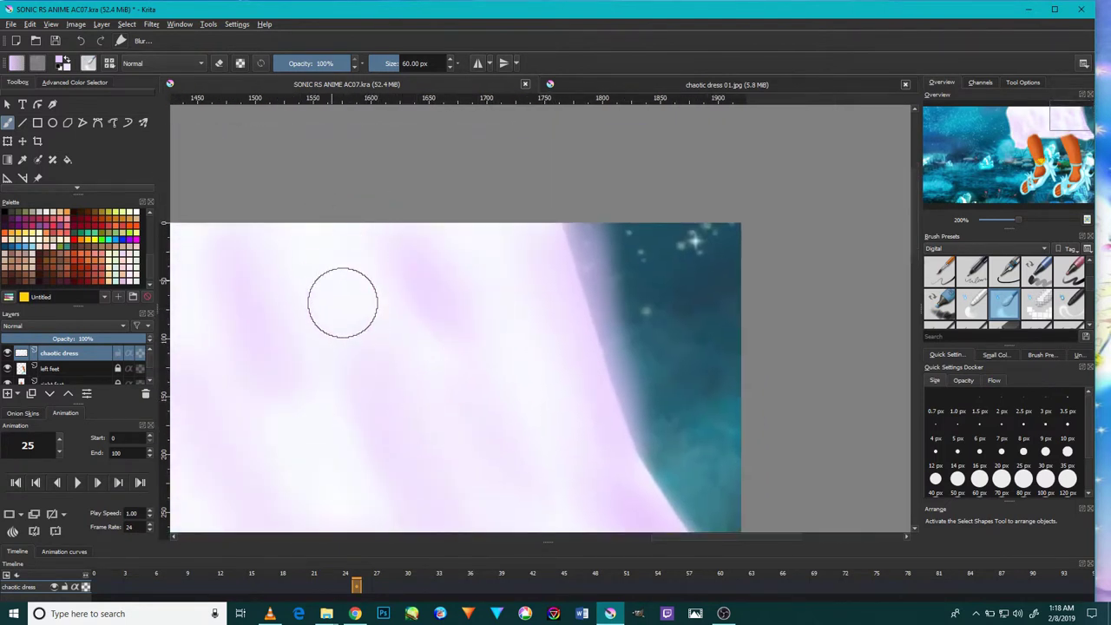
scroll(335, 287, "down", 3)
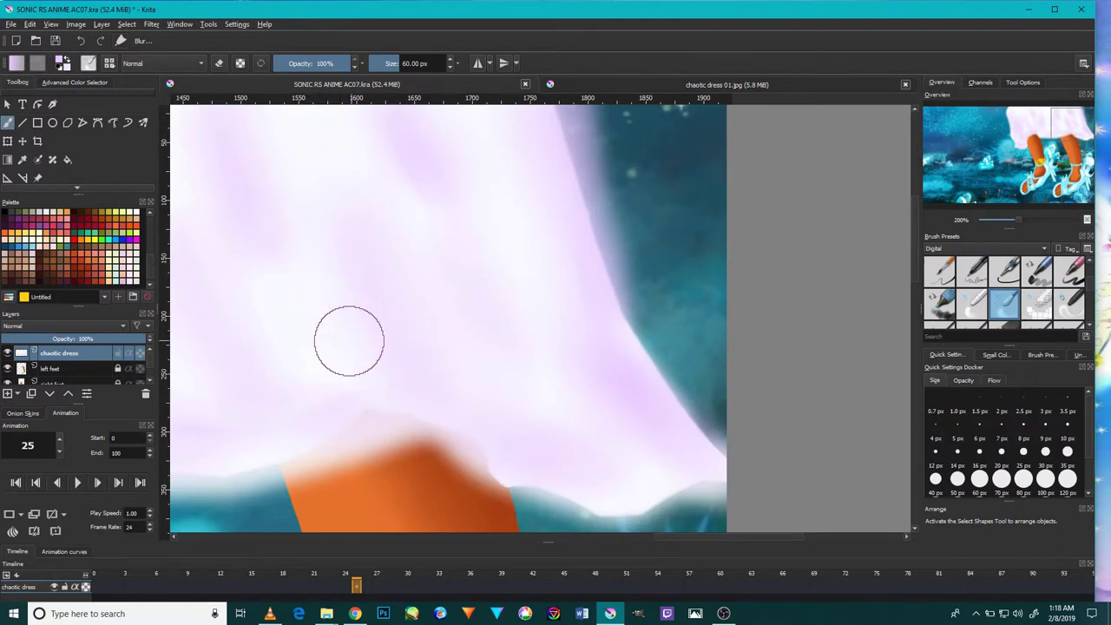
left_click_drag(356, 330, 486, 269)
left_click_drag(367, 318, 416, 394)
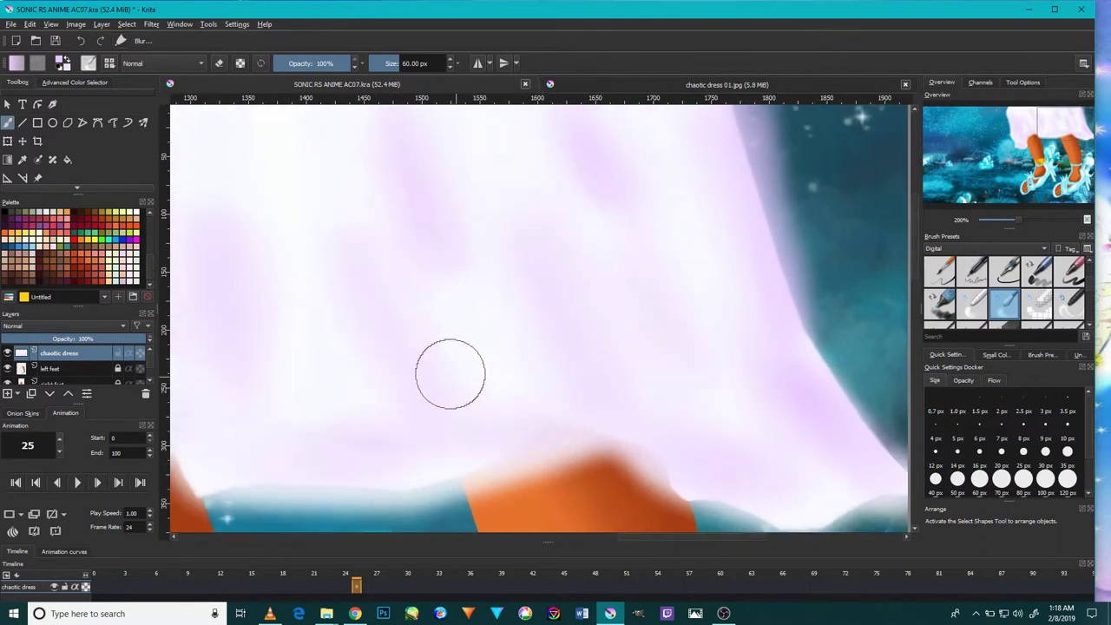
left_click_drag(304, 356, 404, 402)
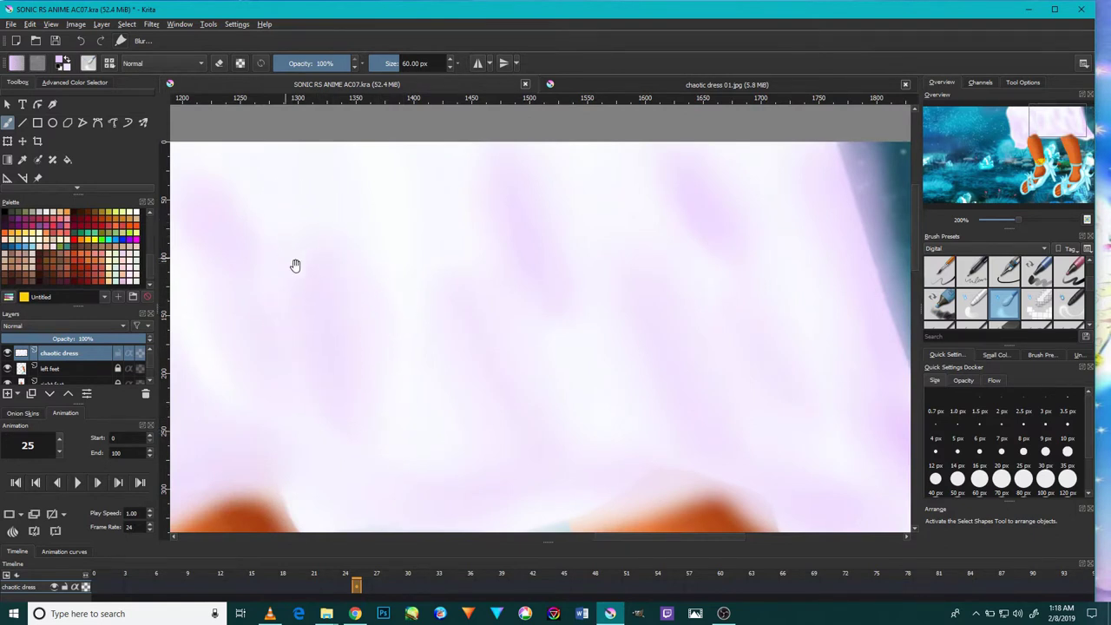
left_click_drag(283, 255, 364, 309)
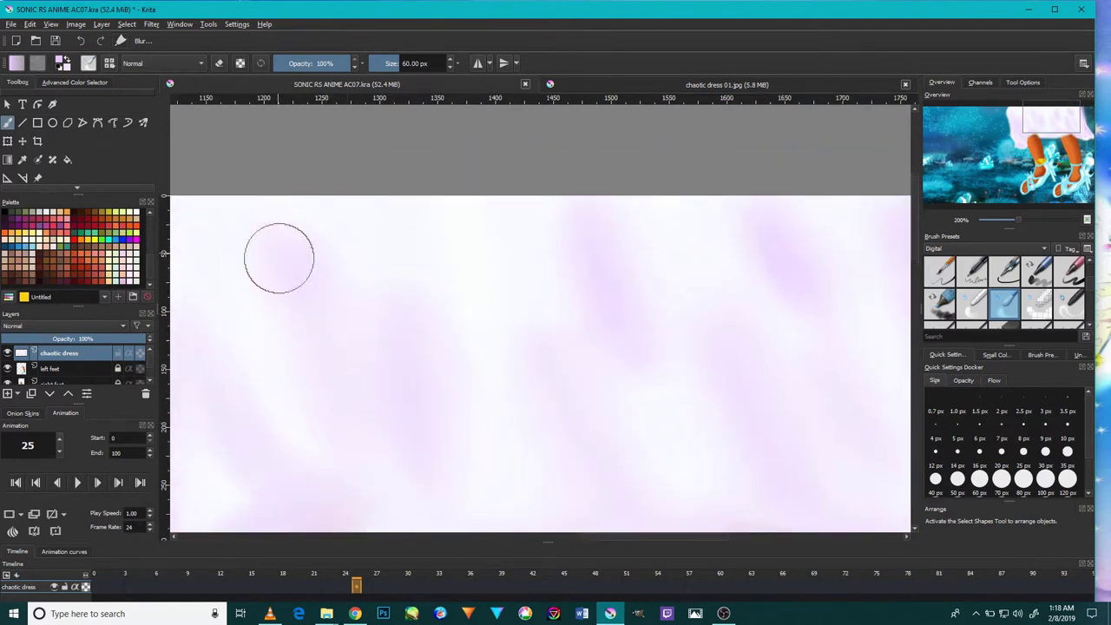
left_click_drag(317, 381, 508, 216)
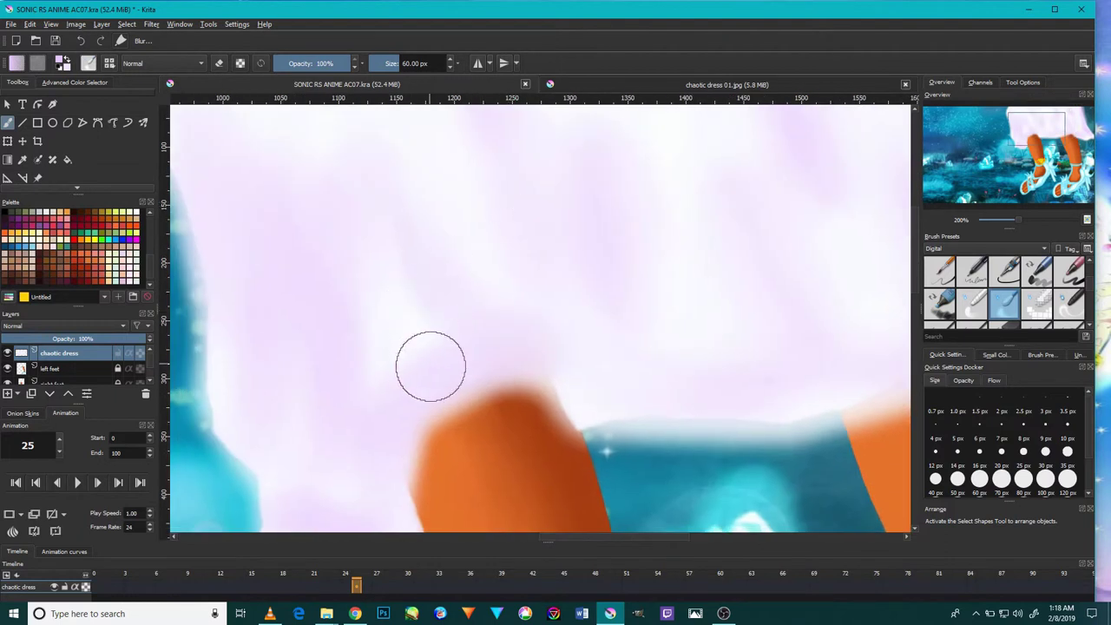
left_click_drag(398, 265, 404, 355)
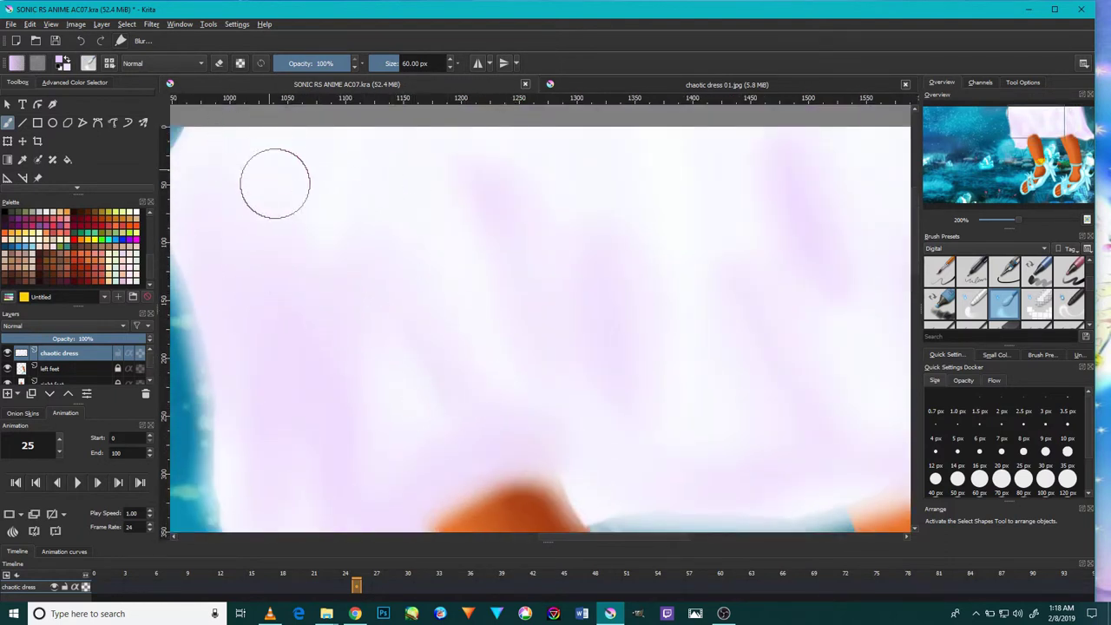
- Blur the dress's right hem and edge into the blue background
scroll(465, 395, "up", 1)
scroll(464, 395, "down", 2)
scroll(477, 399, "down", 1)
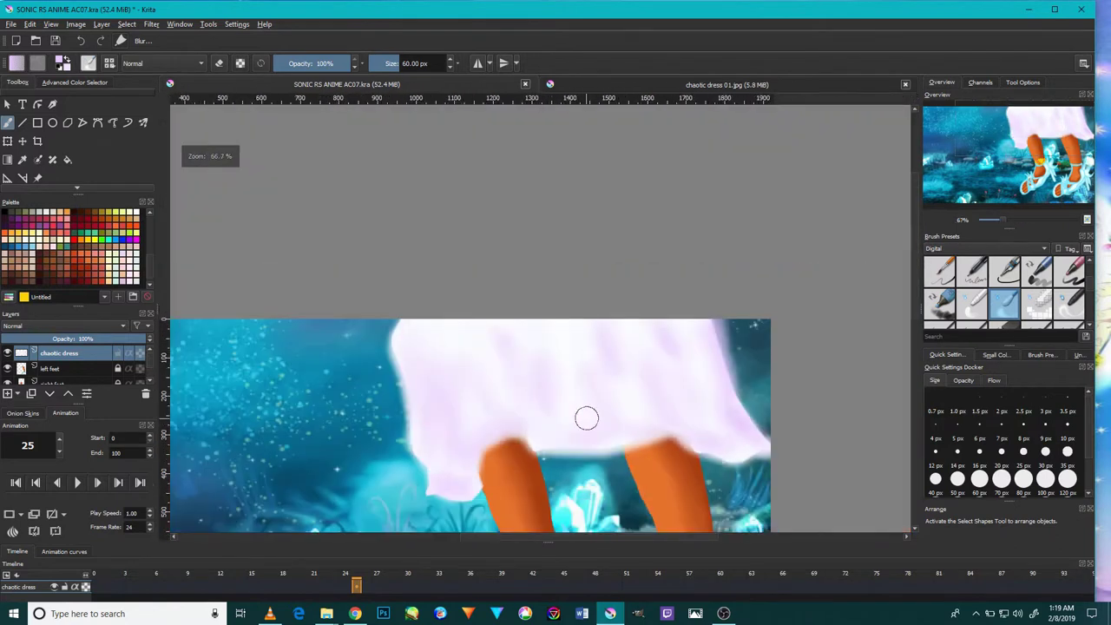
scroll(587, 417, "up", 1)
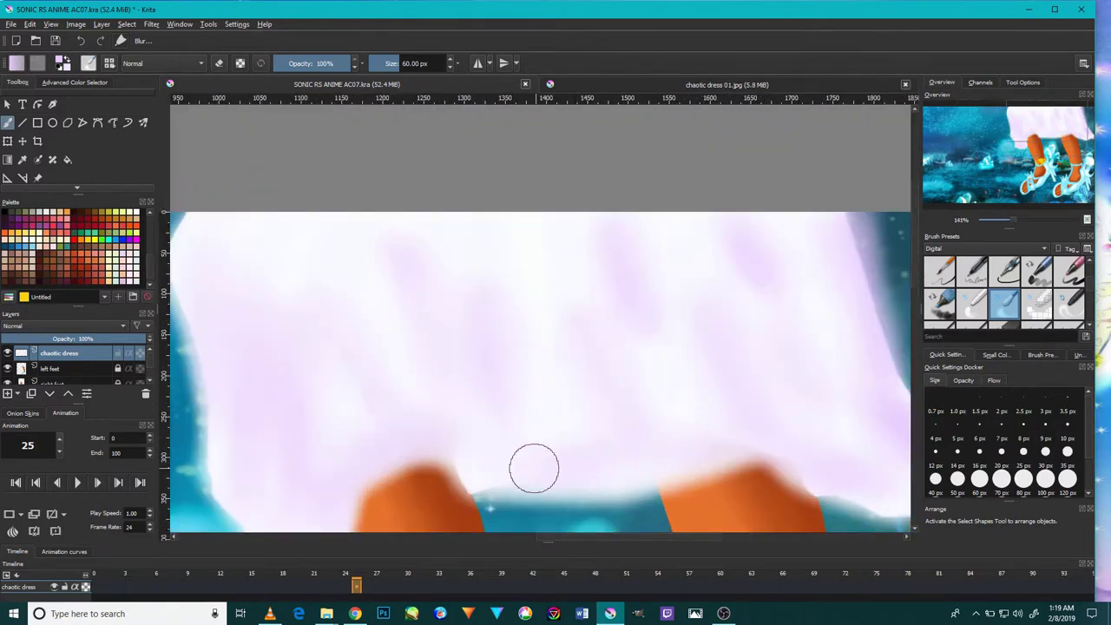
scroll(469, 461, "down", 7)
scroll(470, 463, "up", 2)
scroll(452, 486, "up", 4)
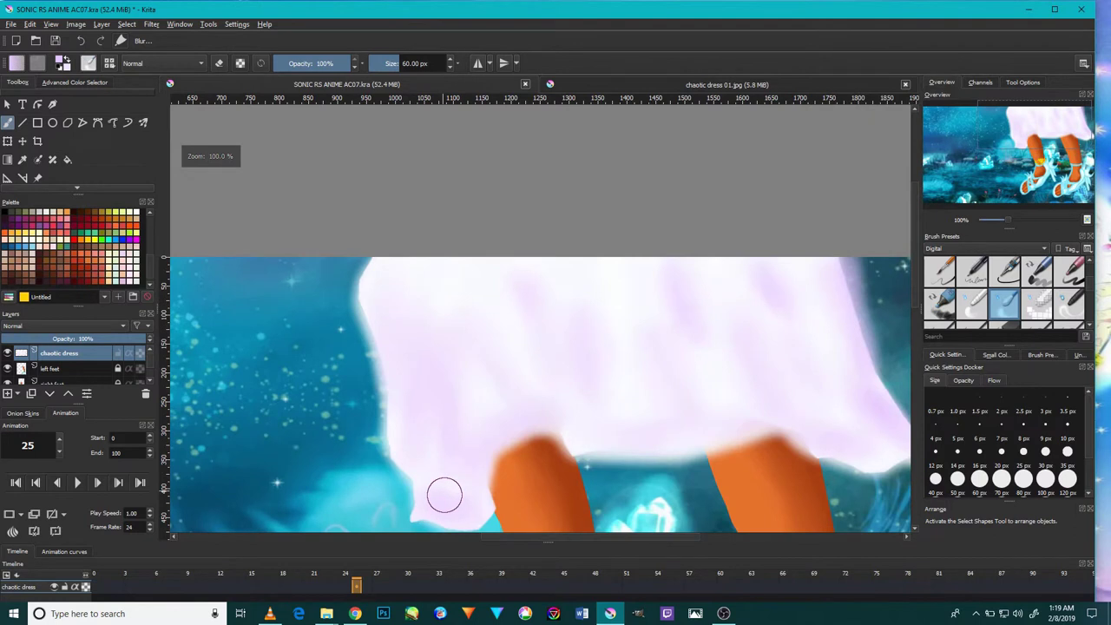
scroll(442, 494, "up", 1)
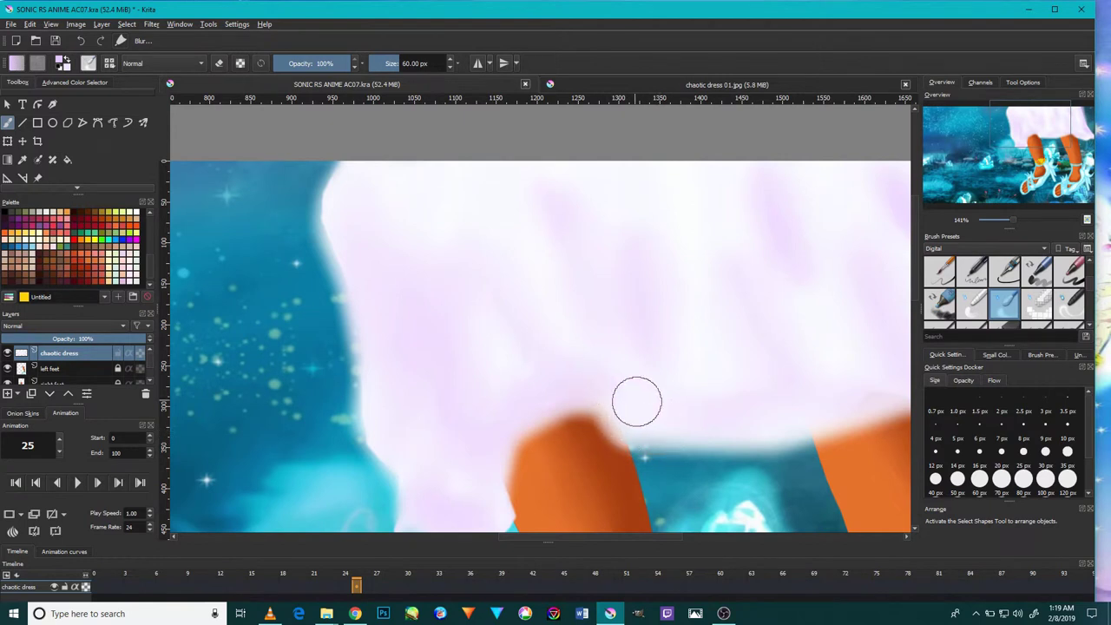
scroll(638, 397, "down", 2)
scroll(687, 405, "up", 1)
left_click_drag(872, 415, 886, 424)
mouse_move(841, 341)
left_mouse_down()
mouse_move(893, 399)
mouse_move(875, 425)
left_mouse_up()
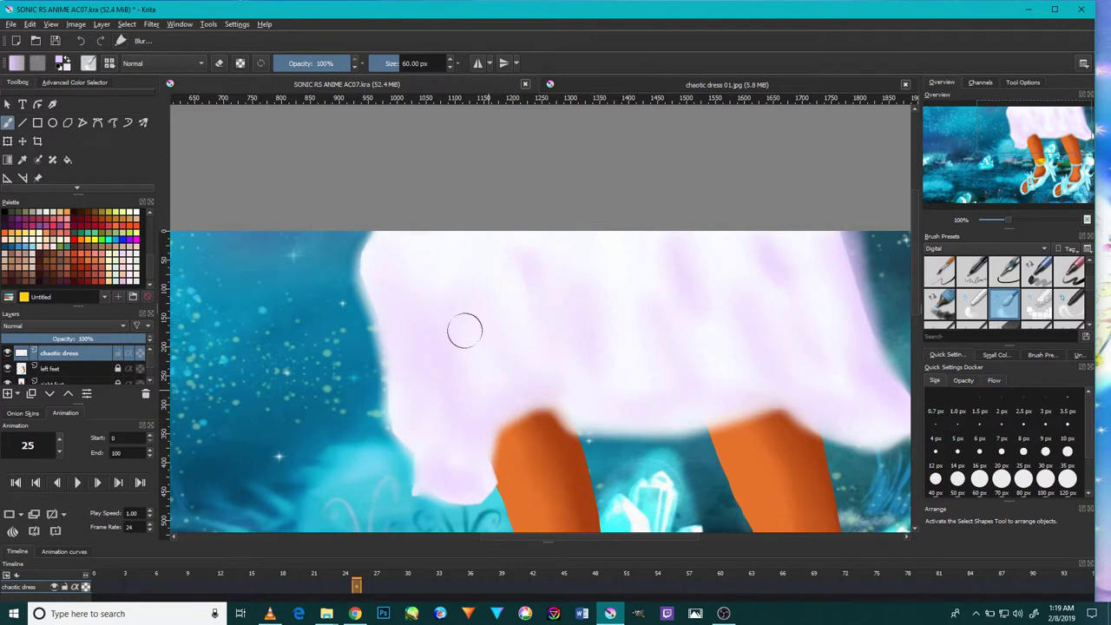
scroll(484, 386, "down", 2)
scroll(486, 400, "down", 1)
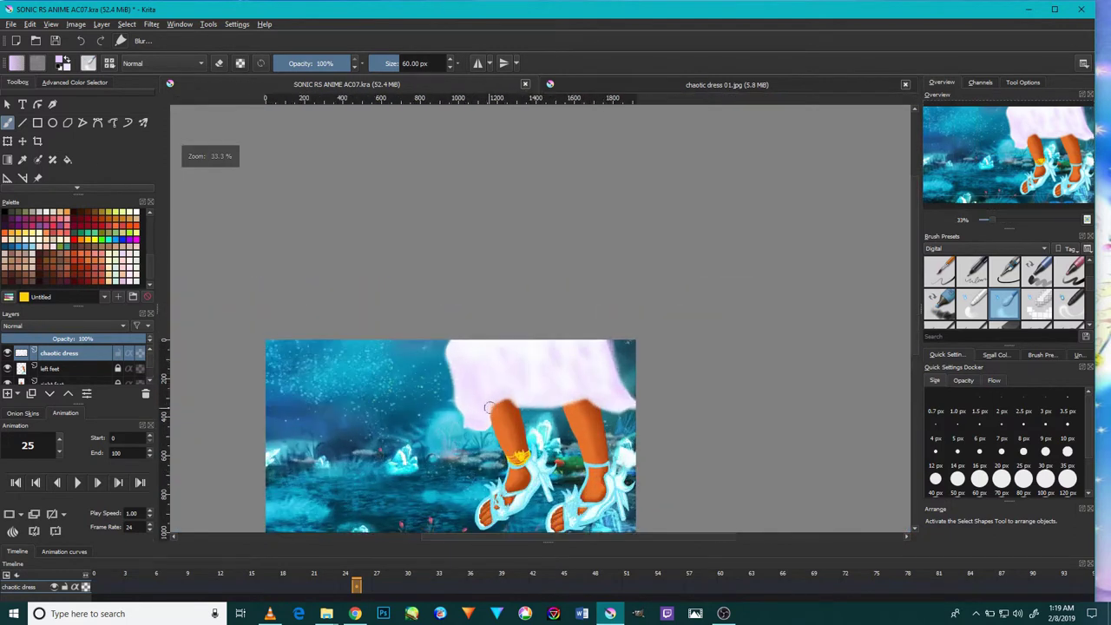
scroll(488, 408, "up", 4)
scroll(477, 427, "up", 1)
mouse_move(449, 461)
left_mouse_down()
mouse_move(425, 461)
mouse_move(422, 409)
mouse_move(492, 322)
mouse_move(654, 292)
left_mouse_up()
scroll(782, 281, "down", 3)
scroll(753, 309, "up", 2)
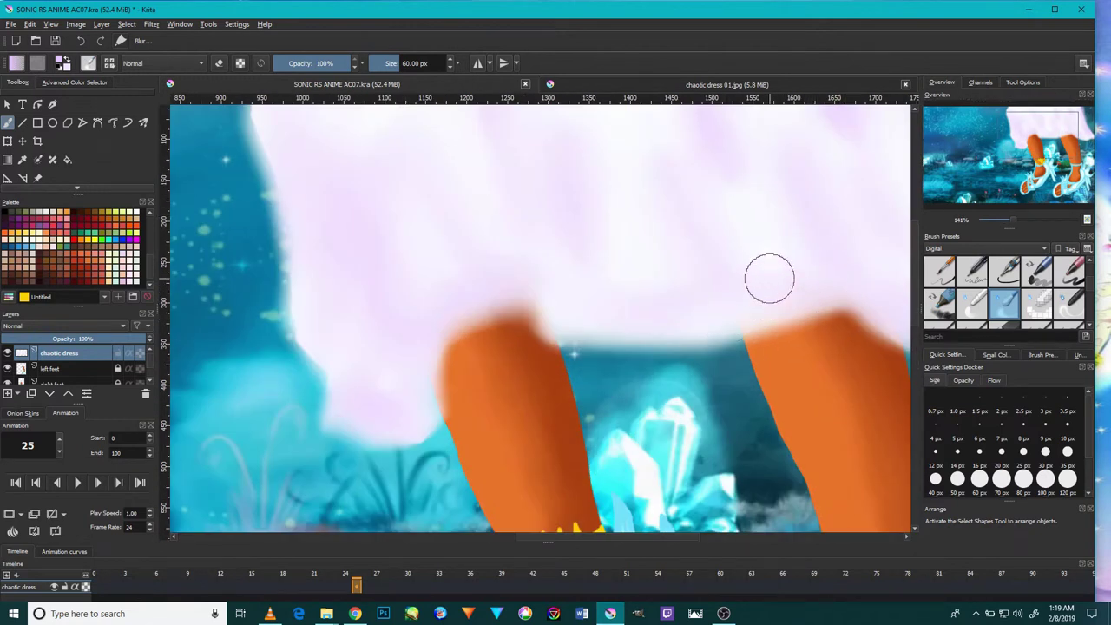
- Blur the dress's lower-right edge, middle, upper-left and the left leg's top, then bring up File Explorer
left_click_drag(769, 280, 642, 340)
left_click_drag(759, 389, 879, 391)
left_click_drag(832, 363, 752, 269)
mouse_move(818, 358)
left_mouse_down()
mouse_move(752, 253)
mouse_move(772, 355)
mouse_move(679, 270)
mouse_move(661, 358)
mouse_move(565, 330)
mouse_move(509, 251)
mouse_move(500, 380)
left_mouse_up()
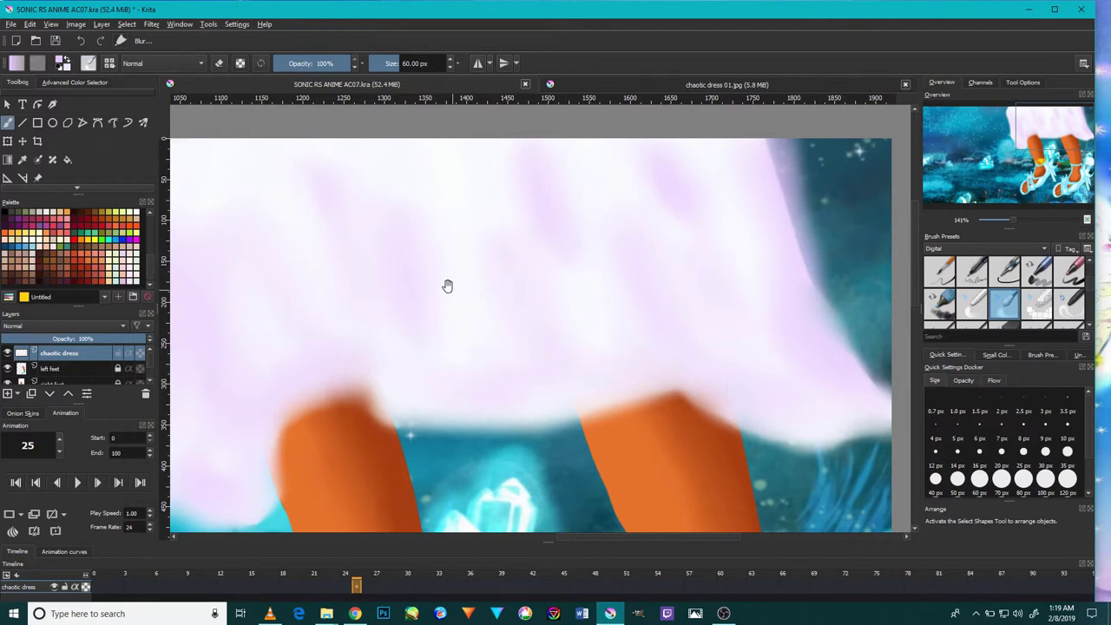
left_click_drag(451, 288, 540, 319)
mouse_move(315, 245)
left_mouse_down()
mouse_move(338, 362)
mouse_move(348, 280)
mouse_move(564, 276)
left_mouse_up()
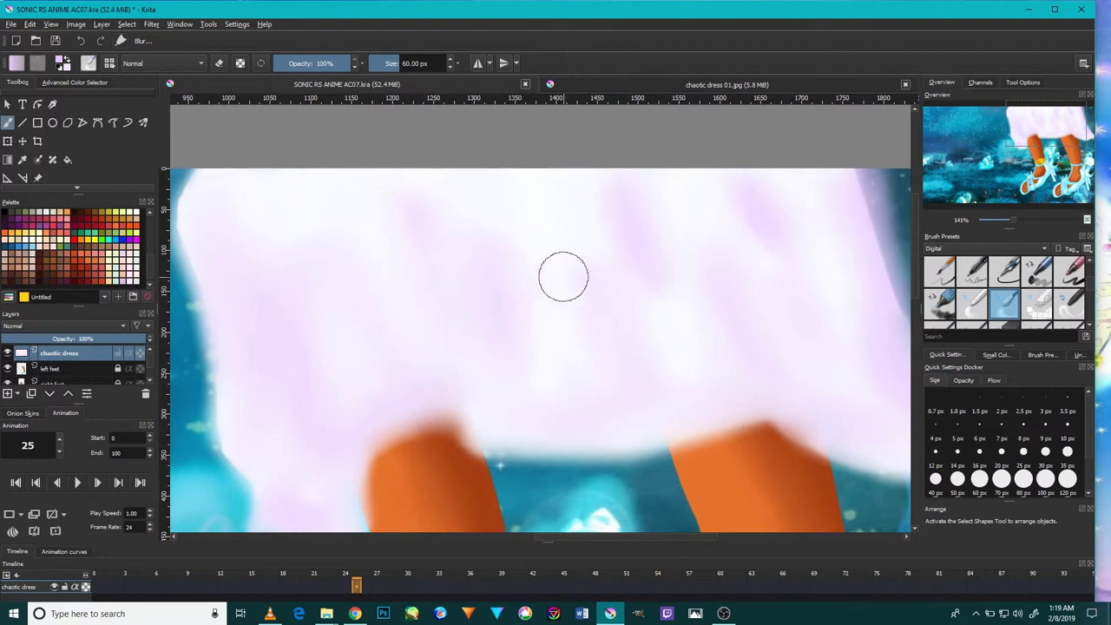
scroll(582, 295, "down", 3)
scroll(619, 300, "up", 3)
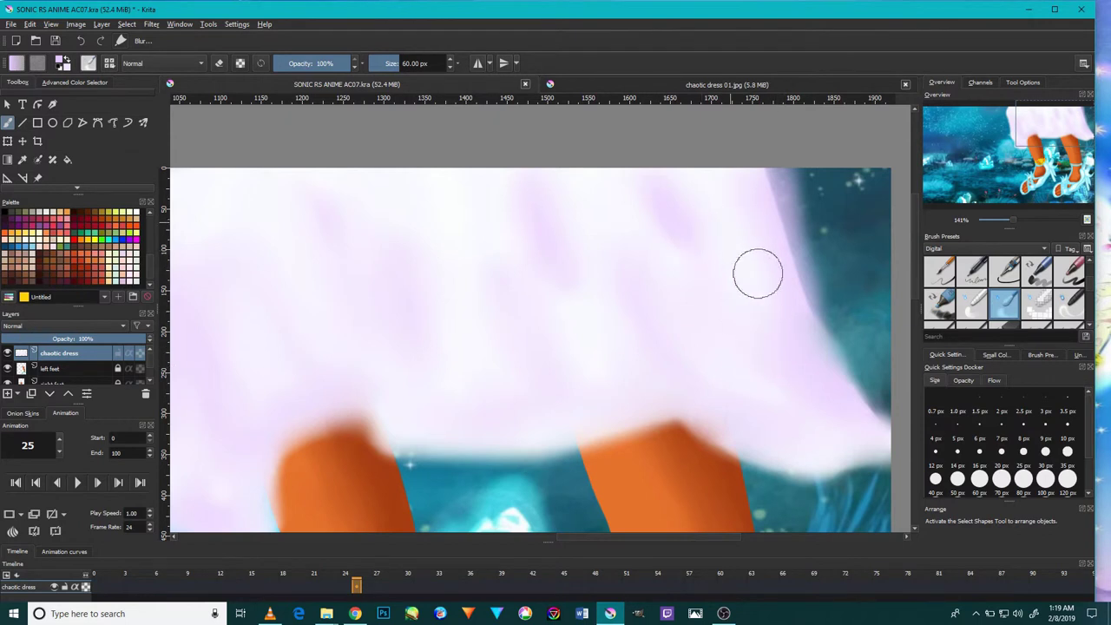
mouse_move(424, 409)
left_mouse_down()
mouse_move(362, 404)
mouse_move(273, 464)
left_mouse_up()
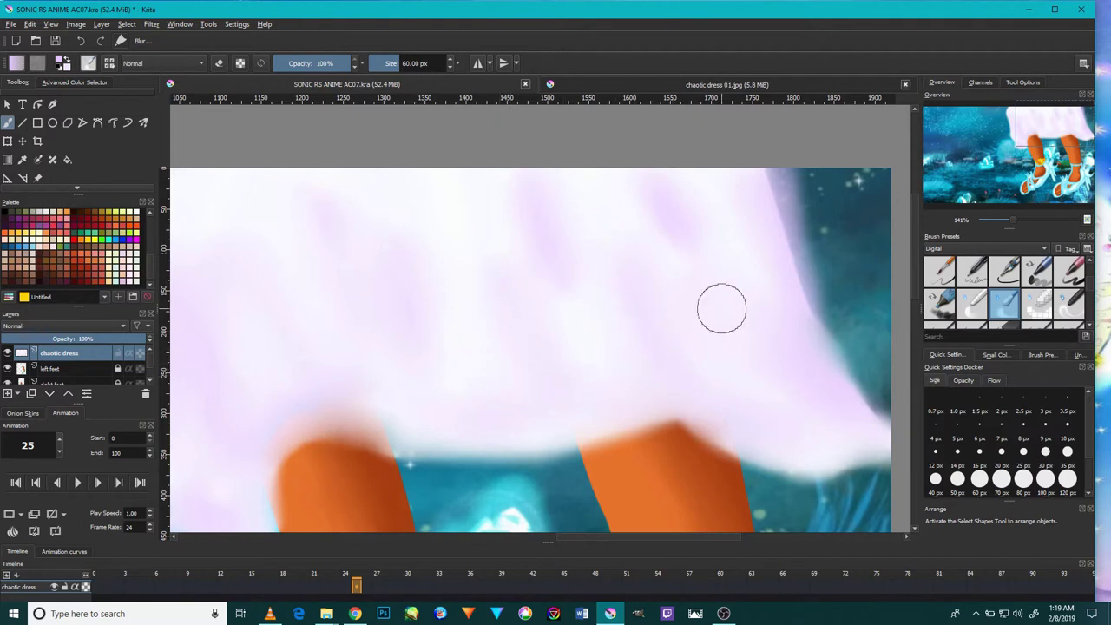
scroll(700, 243, "down", 3)
scroll(642, 258, "down", 1)
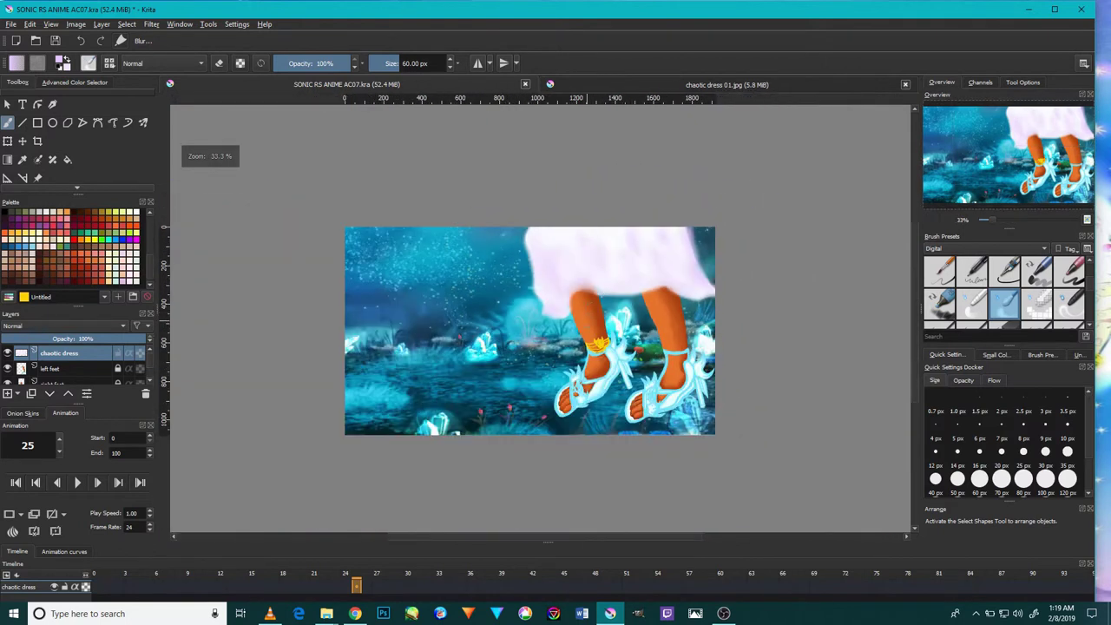
scroll(602, 266, "up", 2)
scroll(521, 286, "up", 2)
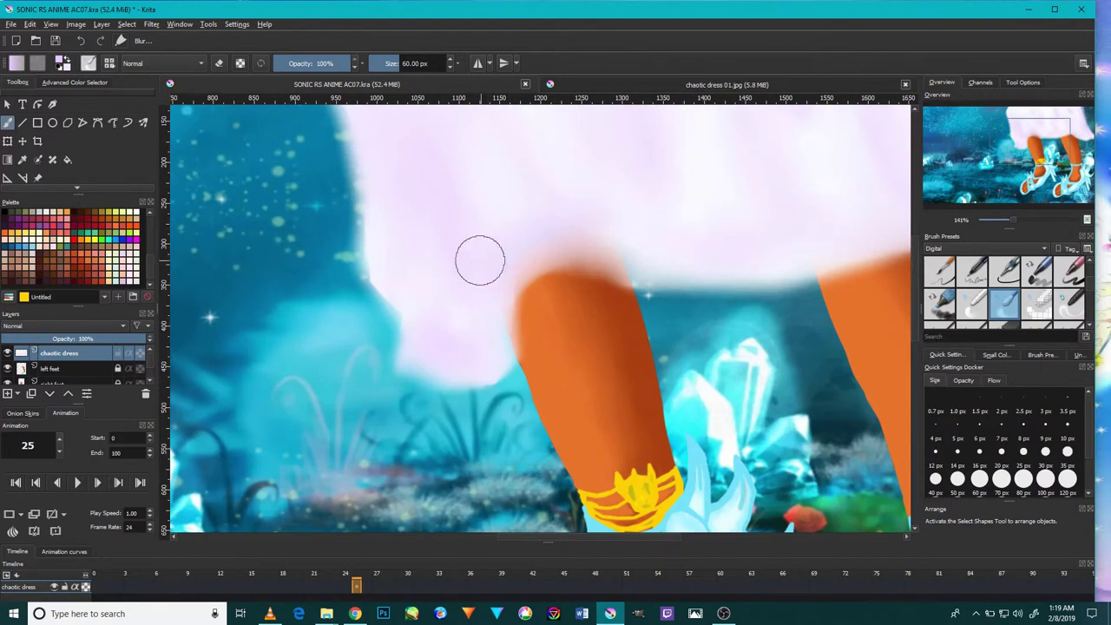
scroll(833, 212, "down", 1)
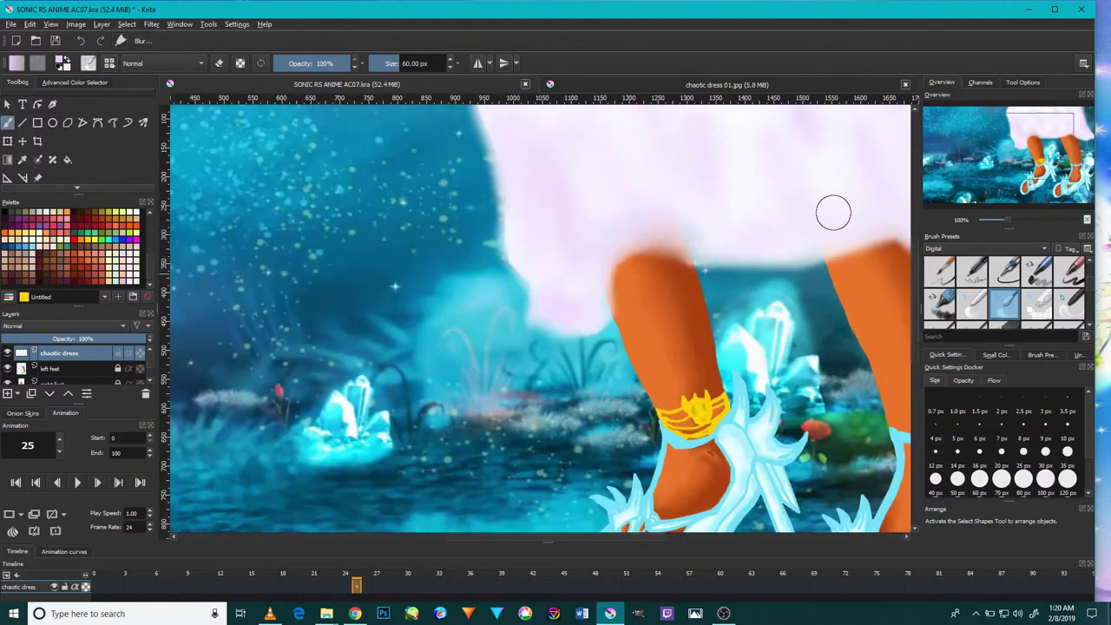
scroll(833, 213, "down", 2)
left_click(328, 615)
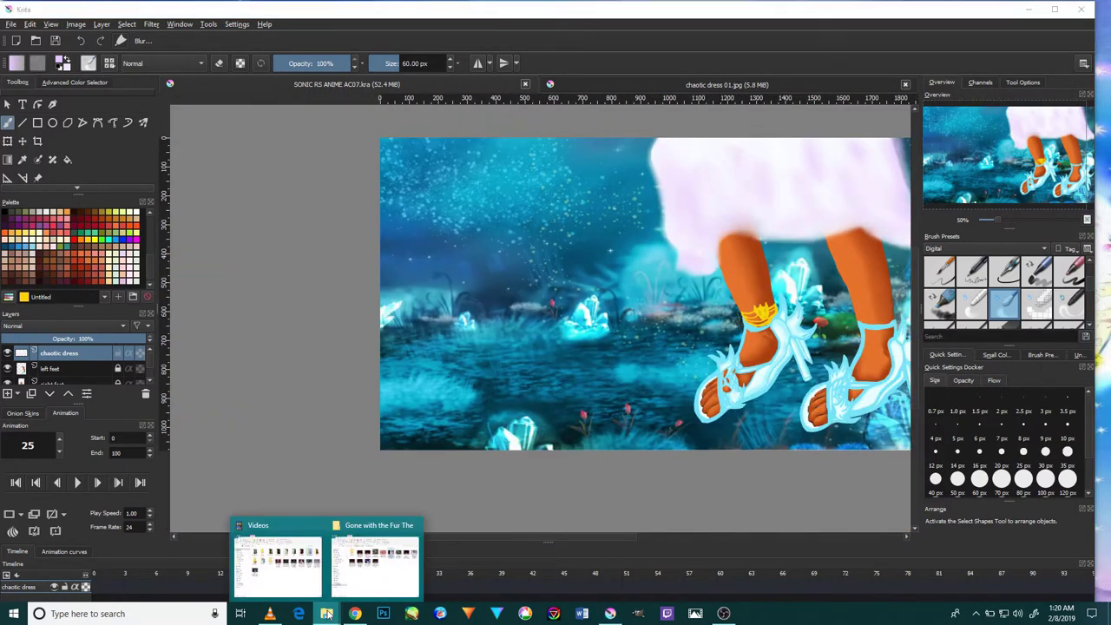
left_click(378, 565)
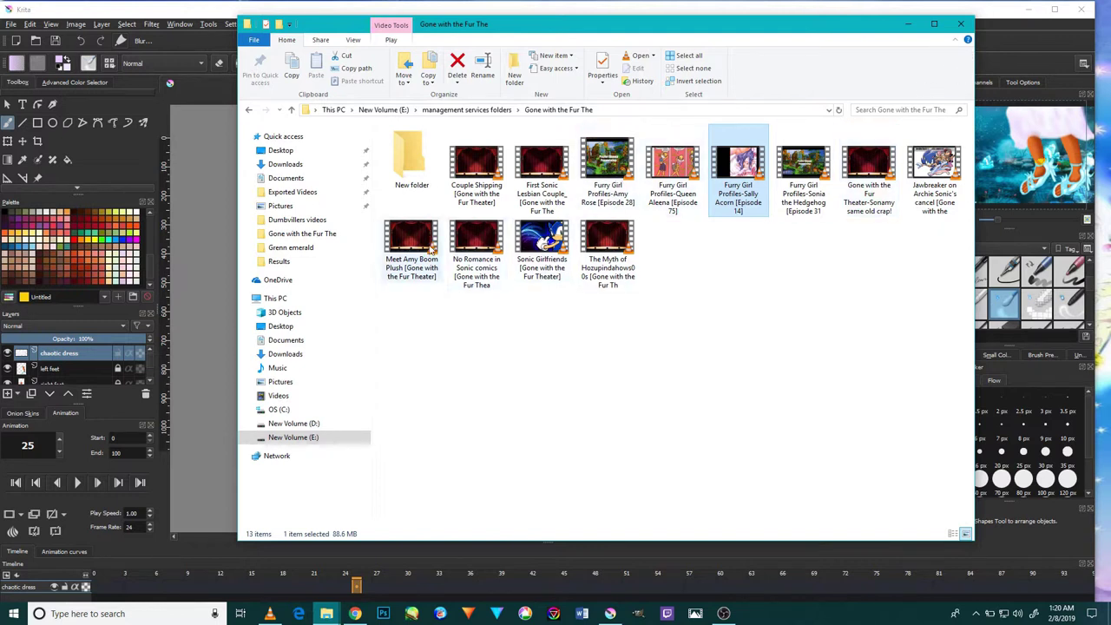
left_click(476, 252)
left_click(907, 27)
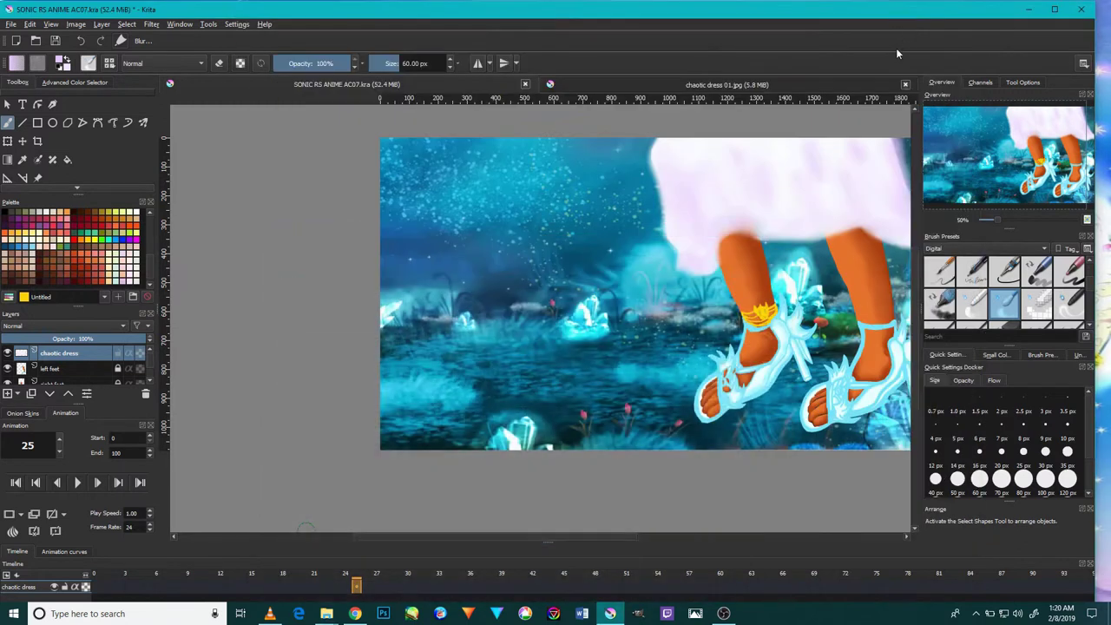
scroll(720, 203, "up", 2)
scroll(682, 240, "up", 1)
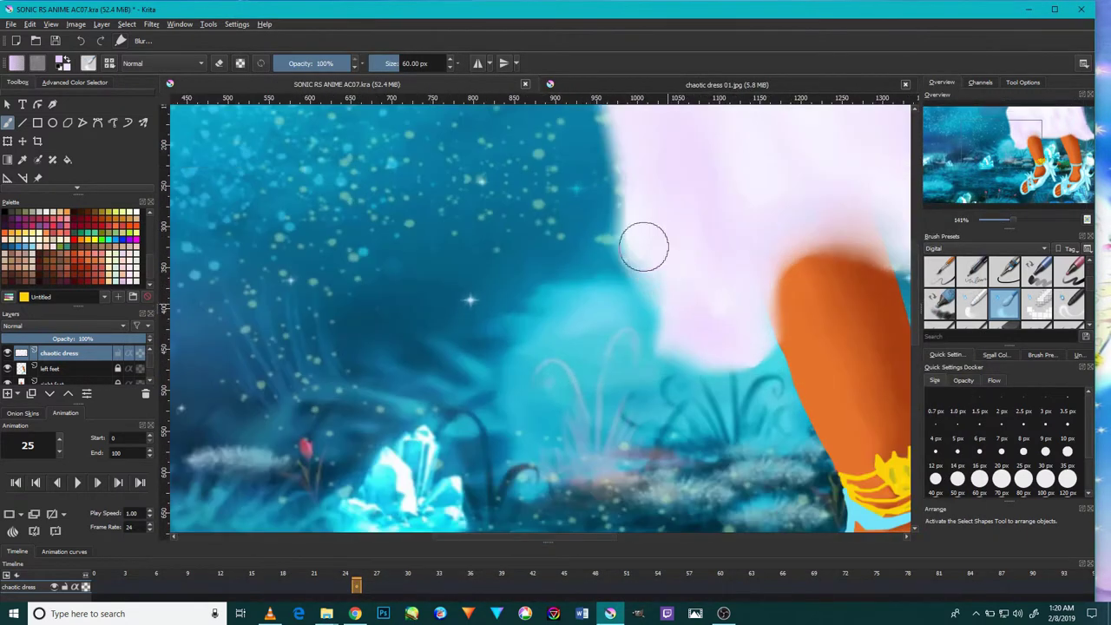
left_click_drag(721, 208, 665, 339)
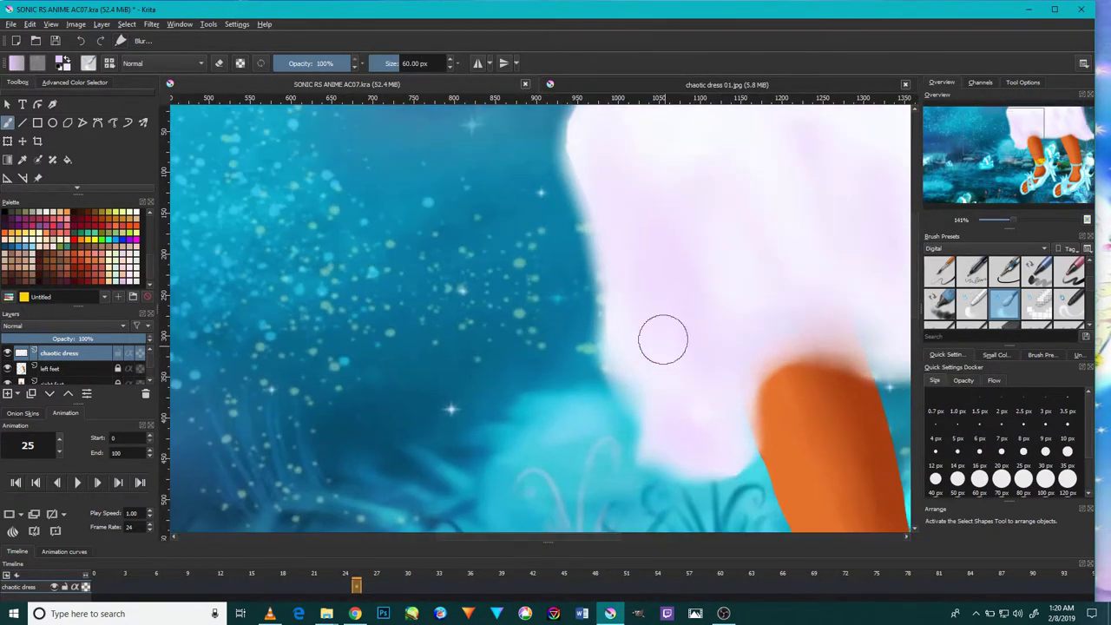
left_click_drag(679, 228, 640, 344)
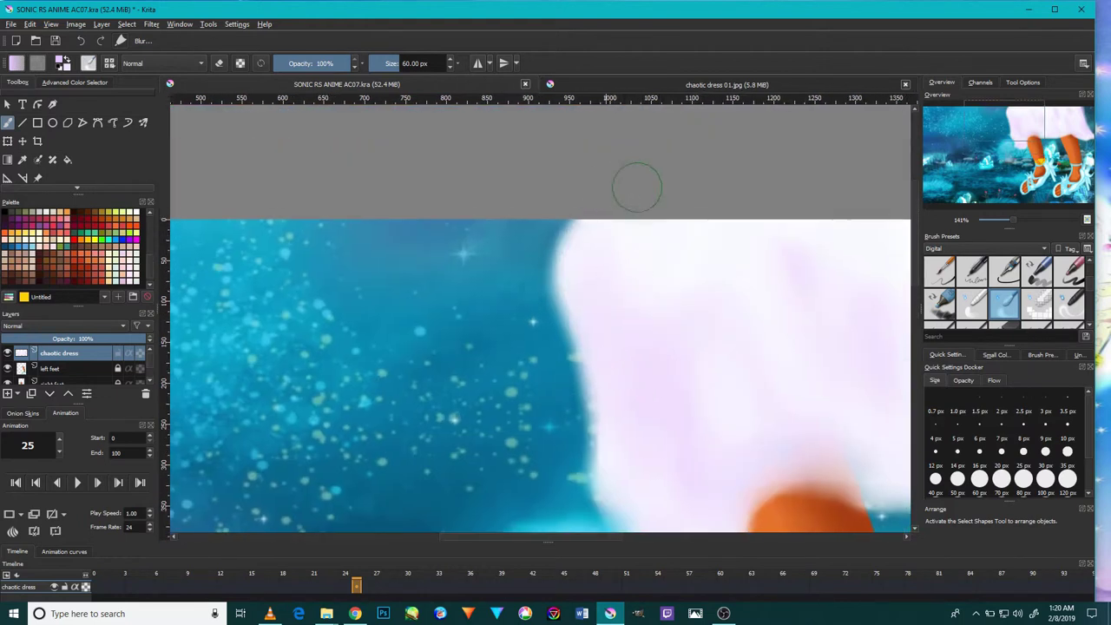
scroll(717, 364, "down", 3)
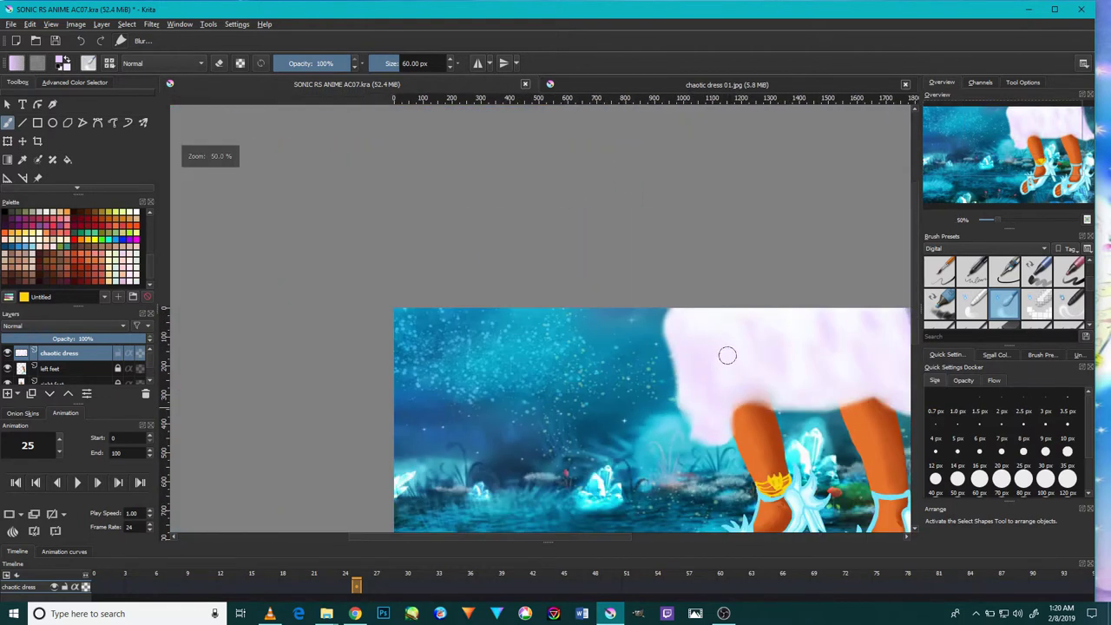
scroll(726, 355, "down", 2)
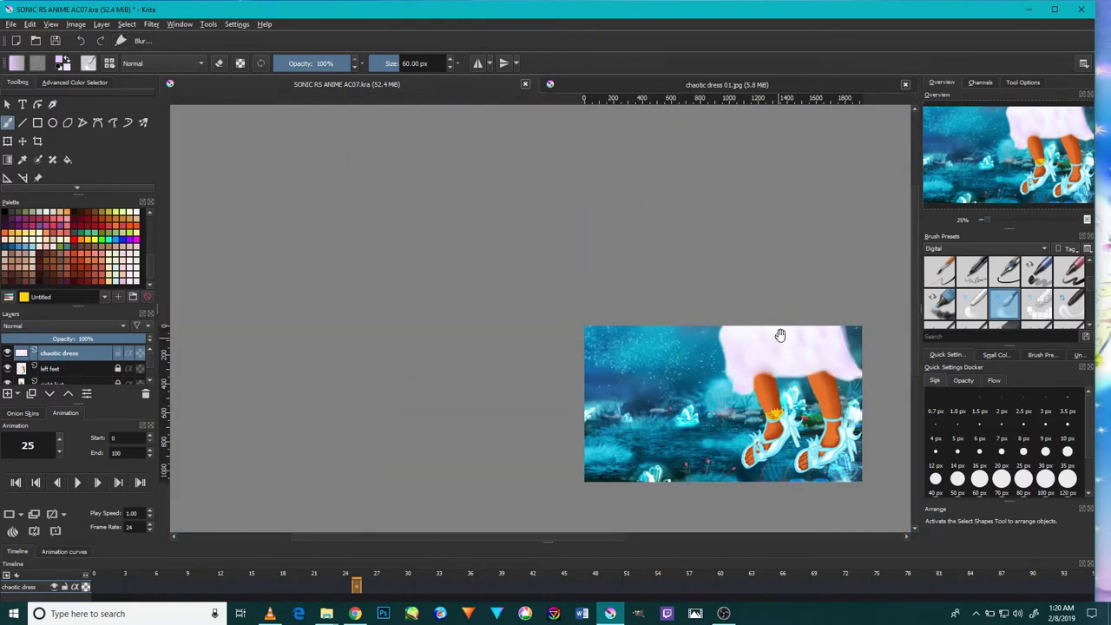
left_click_drag(799, 316, 683, 316)
scroll(674, 341, "up", 4)
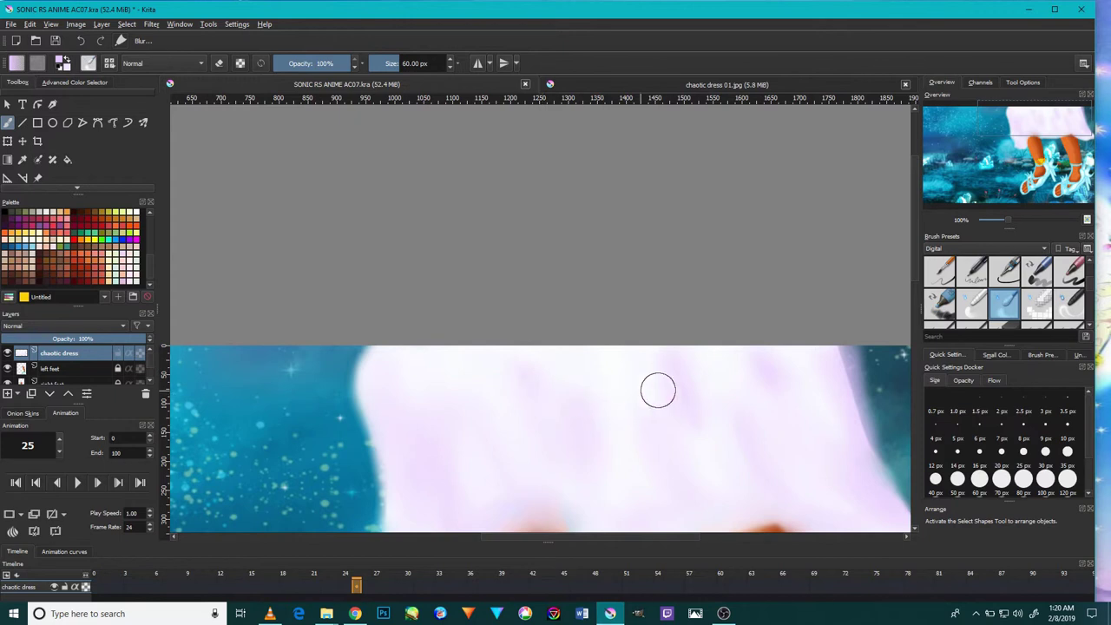
left_click_drag(730, 397, 640, 422)
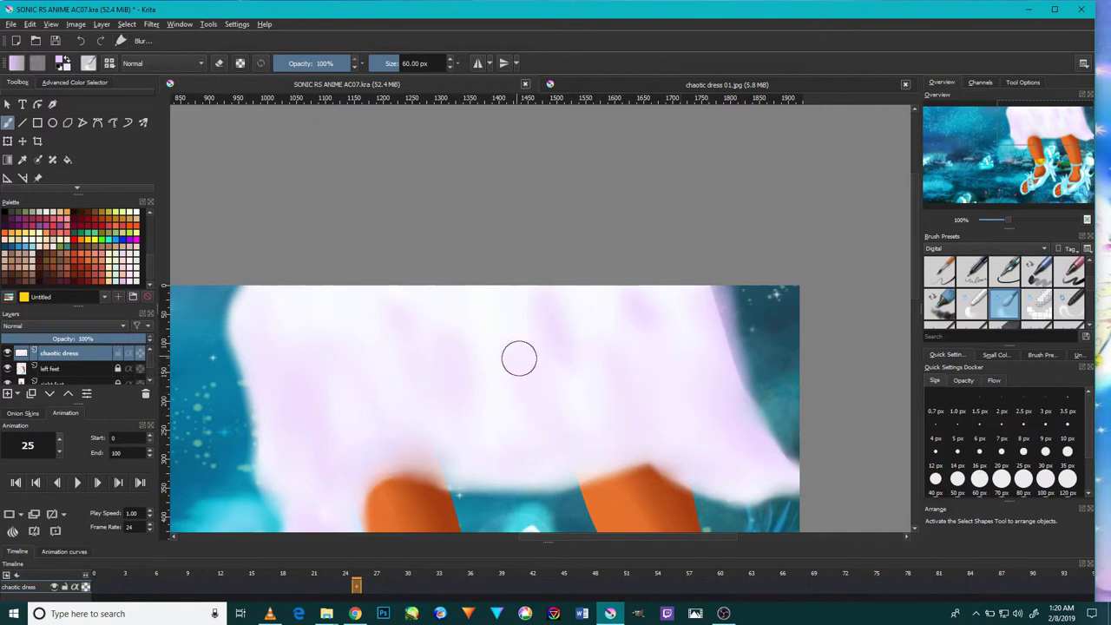
scroll(489, 430, "down", 3)
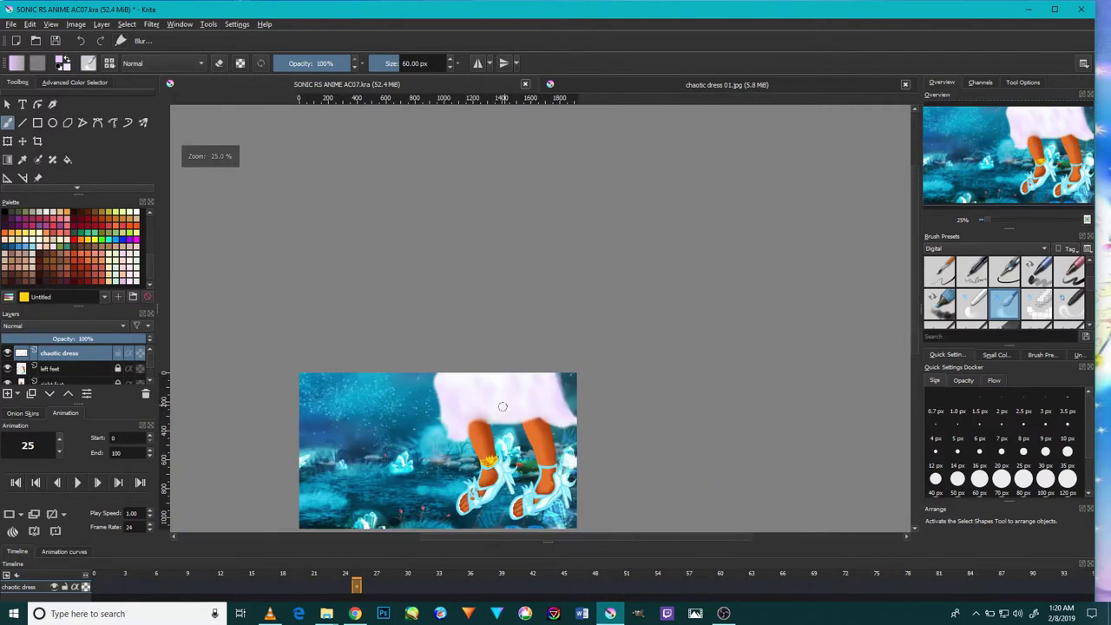
- Sample a pale hem colour from chaotic dress 01.jpg, then return to the SONIC RS ANIME artwork
left_click(706, 85)
scroll(652, 258, "up", 2)
scroll(682, 244, "down", 5)
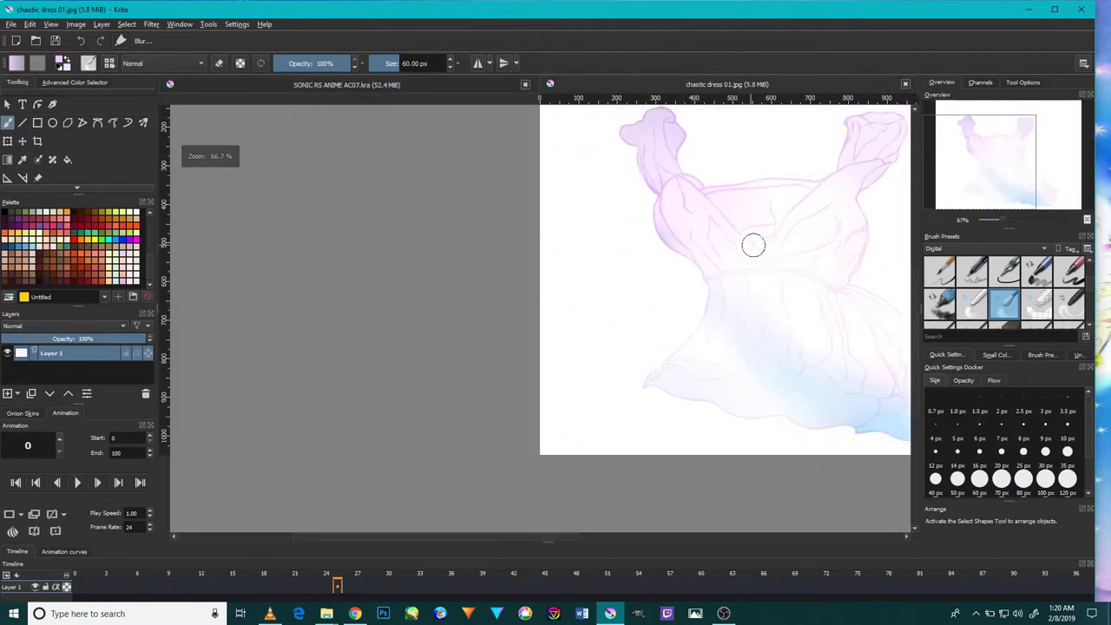
left_click_drag(786, 321, 571, 306)
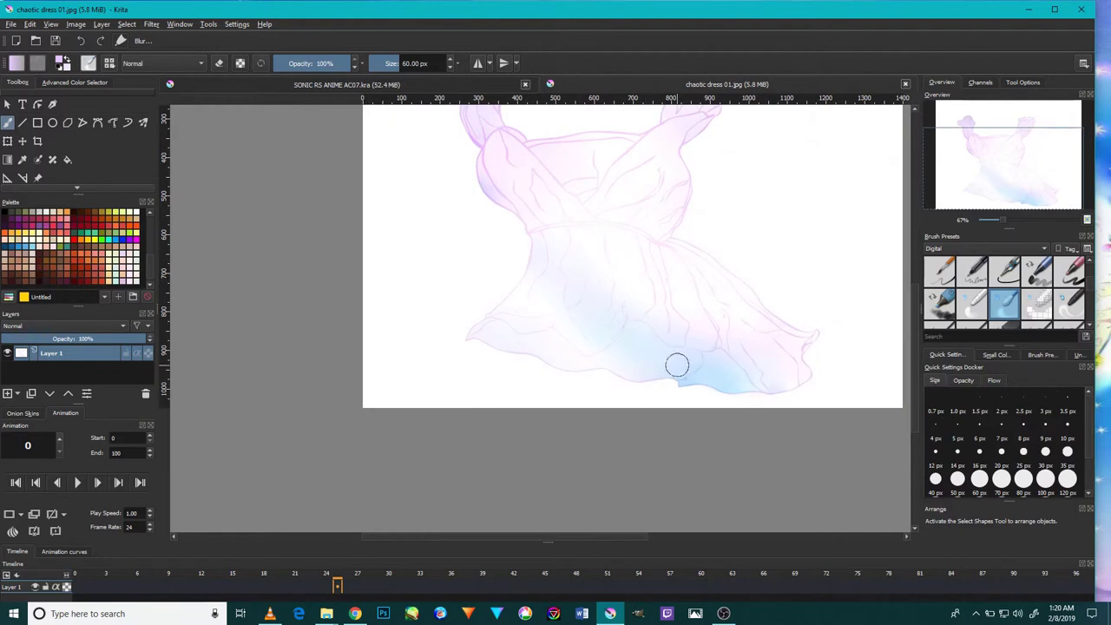
scroll(652, 359, "up", 3)
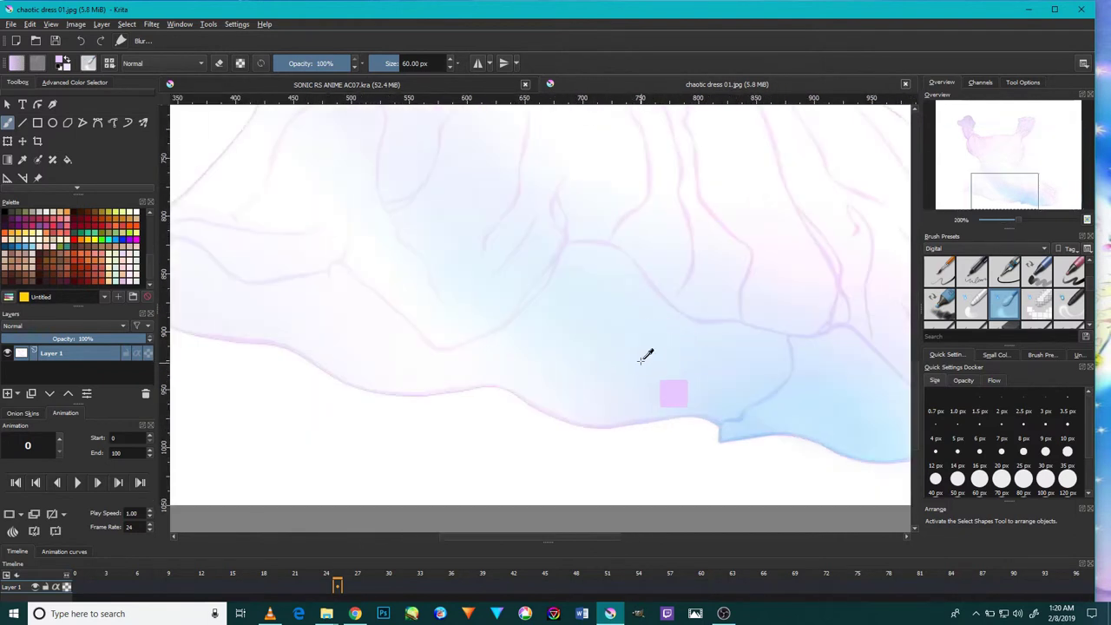
left_click(644, 355, "ctrl")
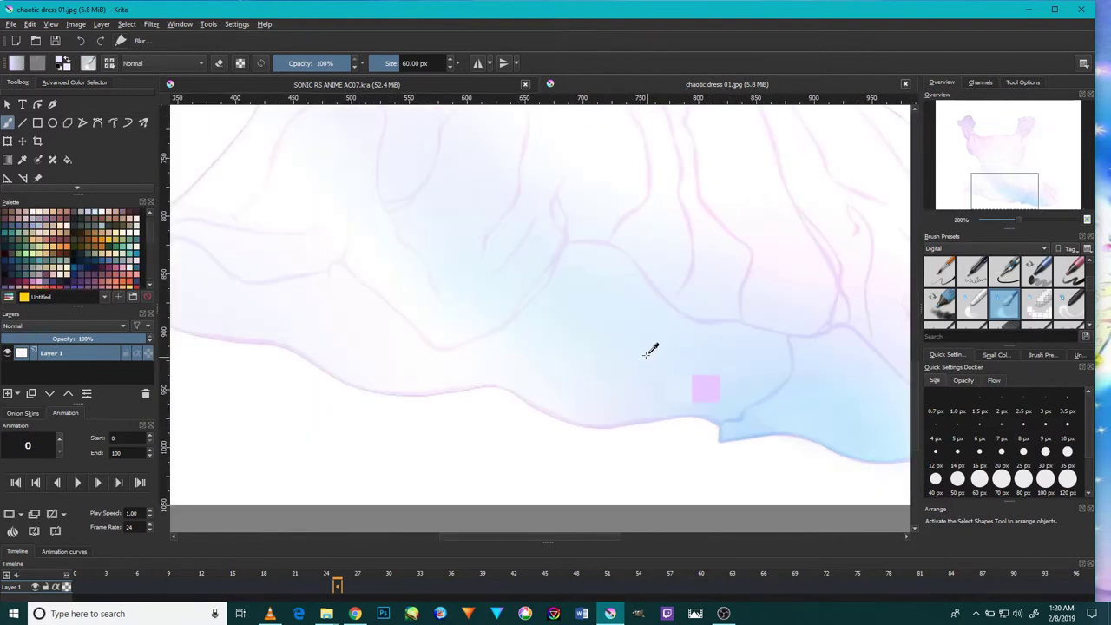
left_click(414, 87)
scroll(533, 216, "up", 2)
scroll(579, 248, "up", 2)
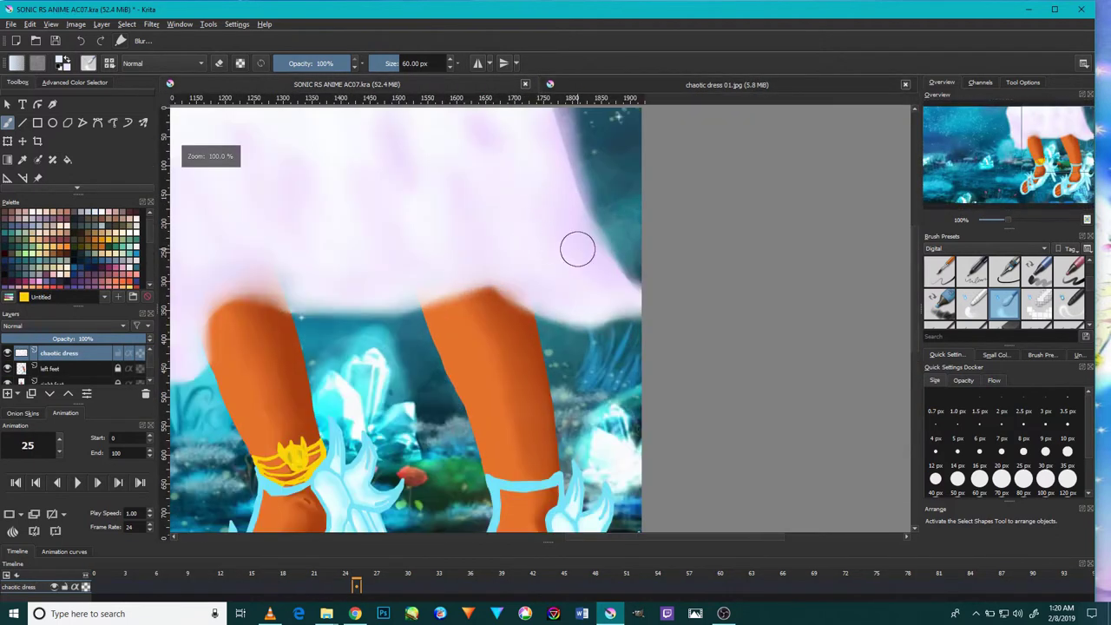
- Choose the large 600 px blur brush preset and reduce its size to 154 px
scroll(1055, 308, "down", 1)
scroll(1057, 309, "down", 1)
scroll(1060, 310, "down", 1)
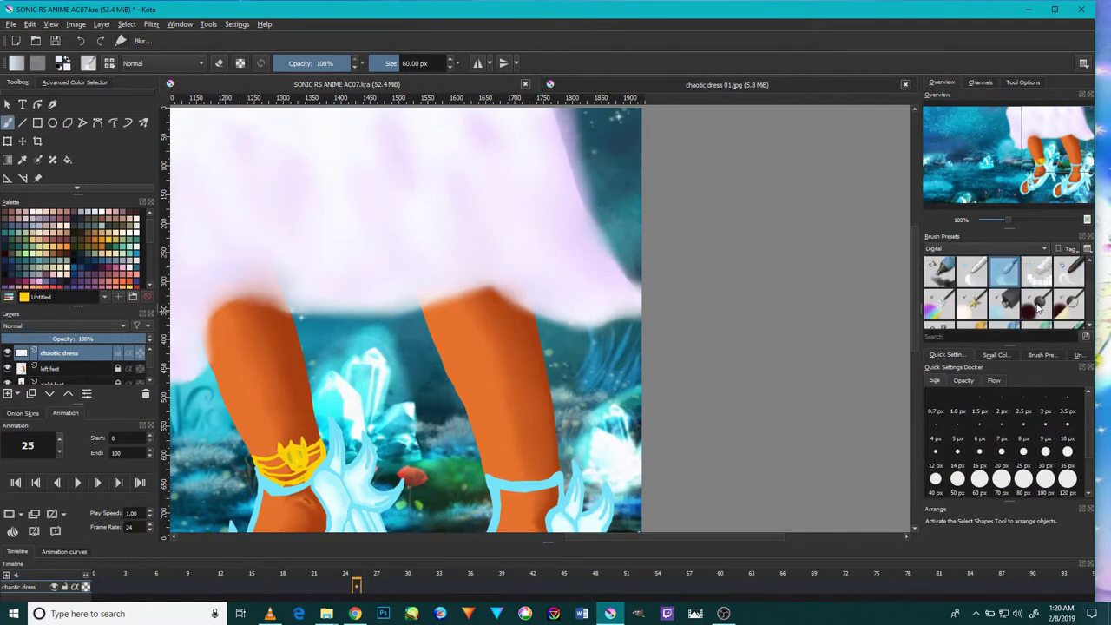
scroll(1040, 309, "down", 2)
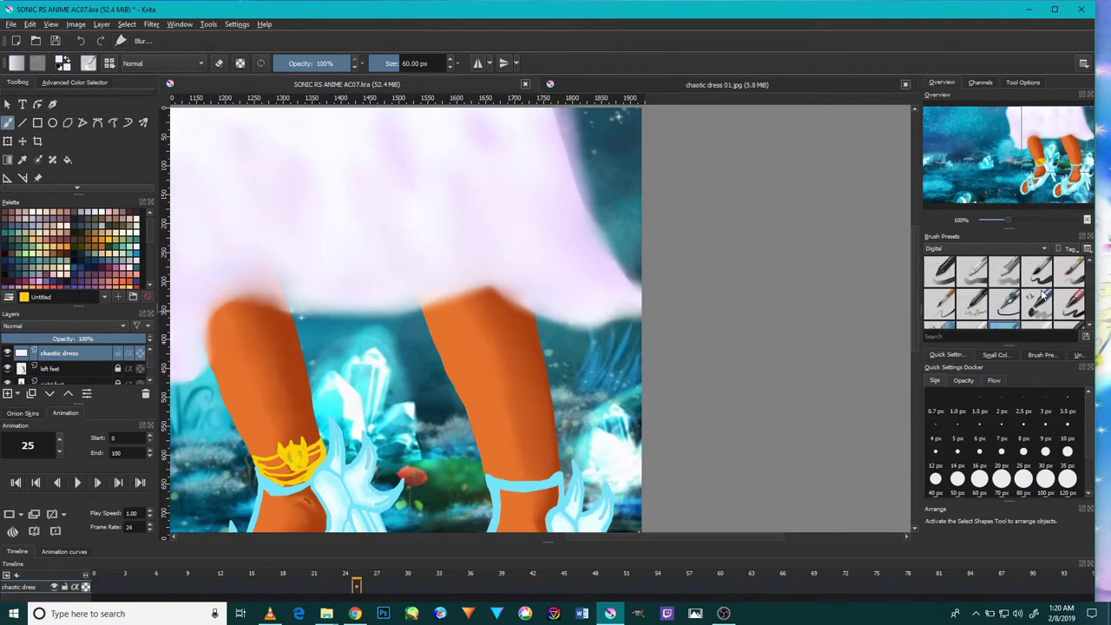
left_click(938, 275)
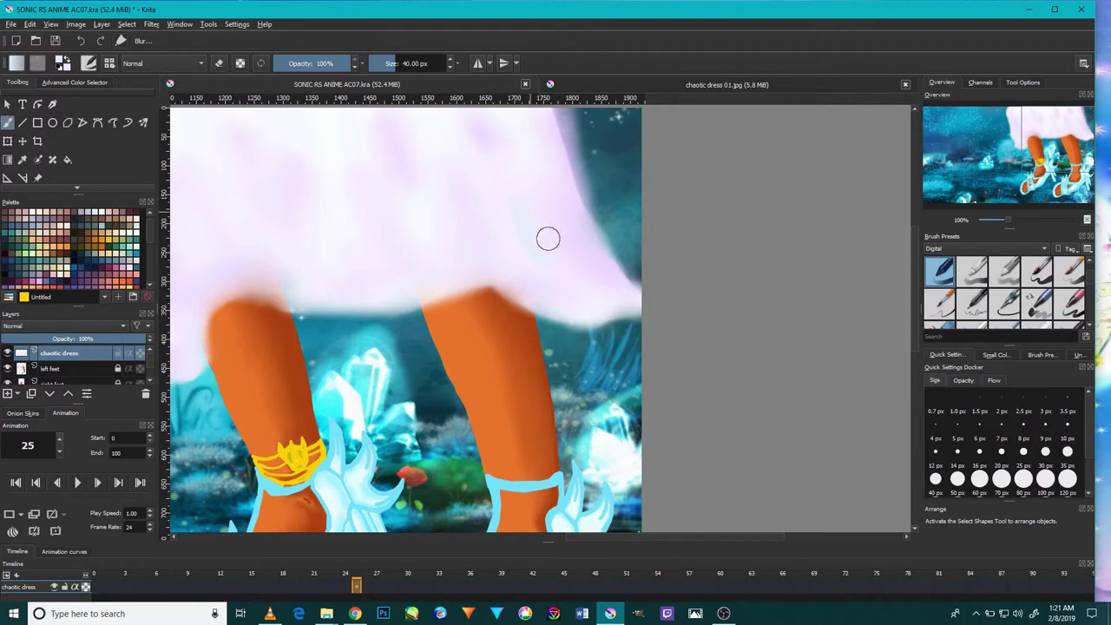
key("ctrl+z")
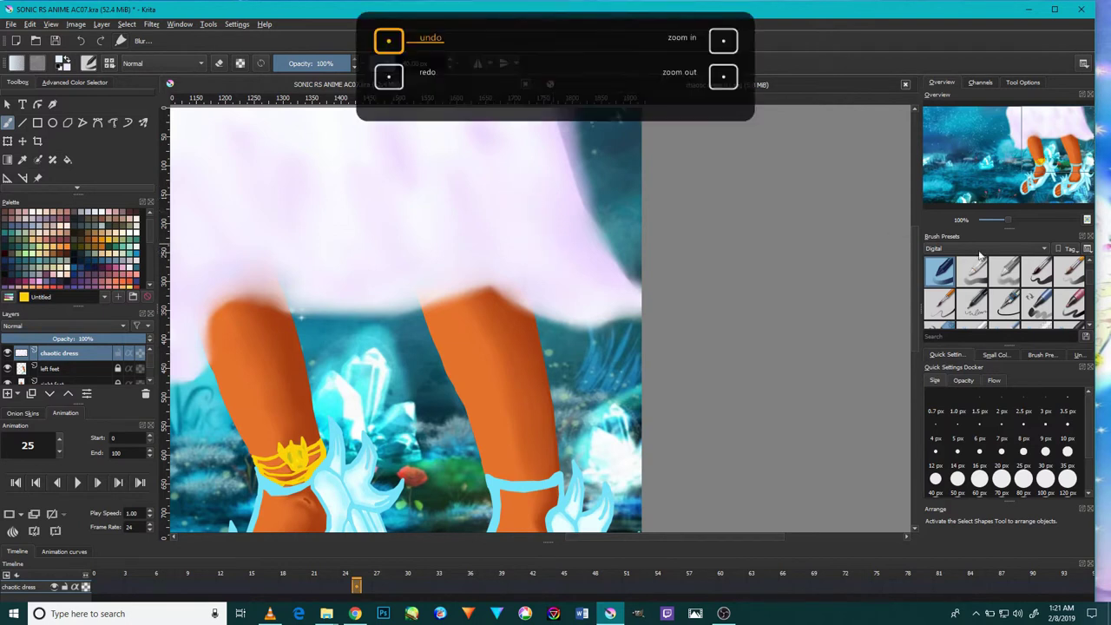
scroll(1057, 280, "up", 1)
left_click(1042, 273)
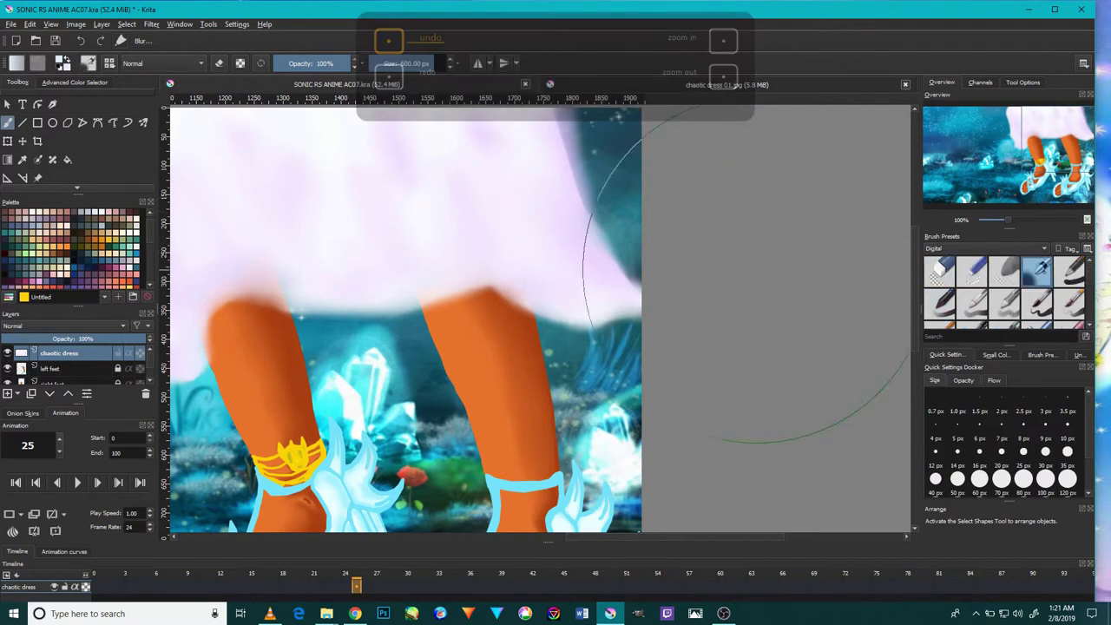
left_click_drag(550, 232, 625, 377)
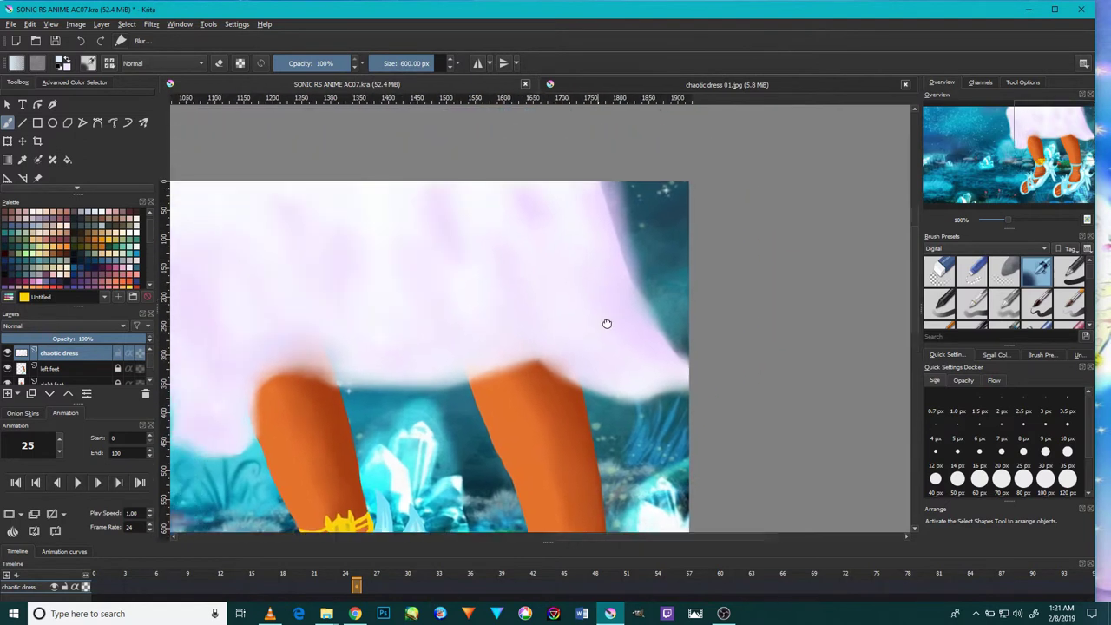
left_click_drag(598, 386, 521, 388, "shift")
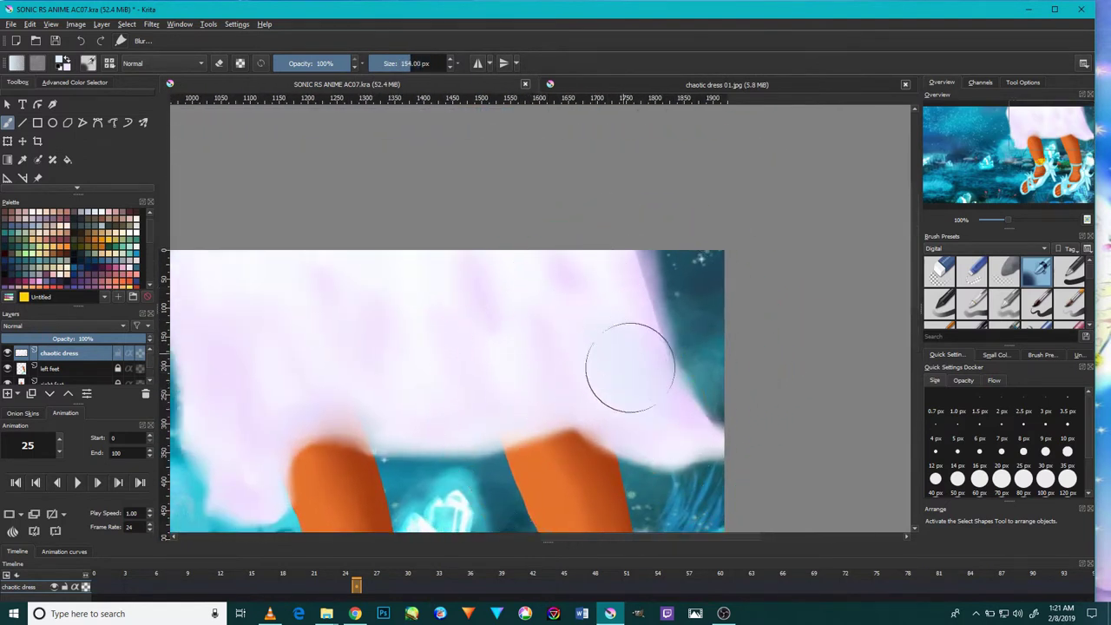
- Blur along the dress hem into the background, then switch to the chaotic dress 01.jpg reference
left_click_drag(492, 324, 559, 298)
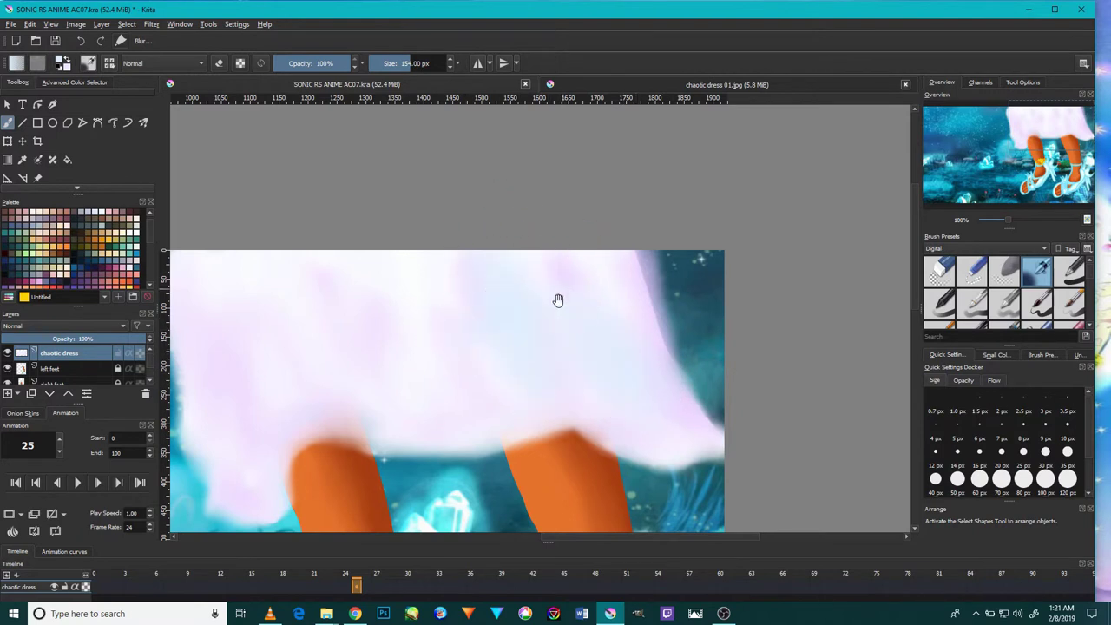
mouse_move(365, 274)
left_mouse_down()
mouse_move(350, 295)
mouse_move(456, 289)
left_mouse_up()
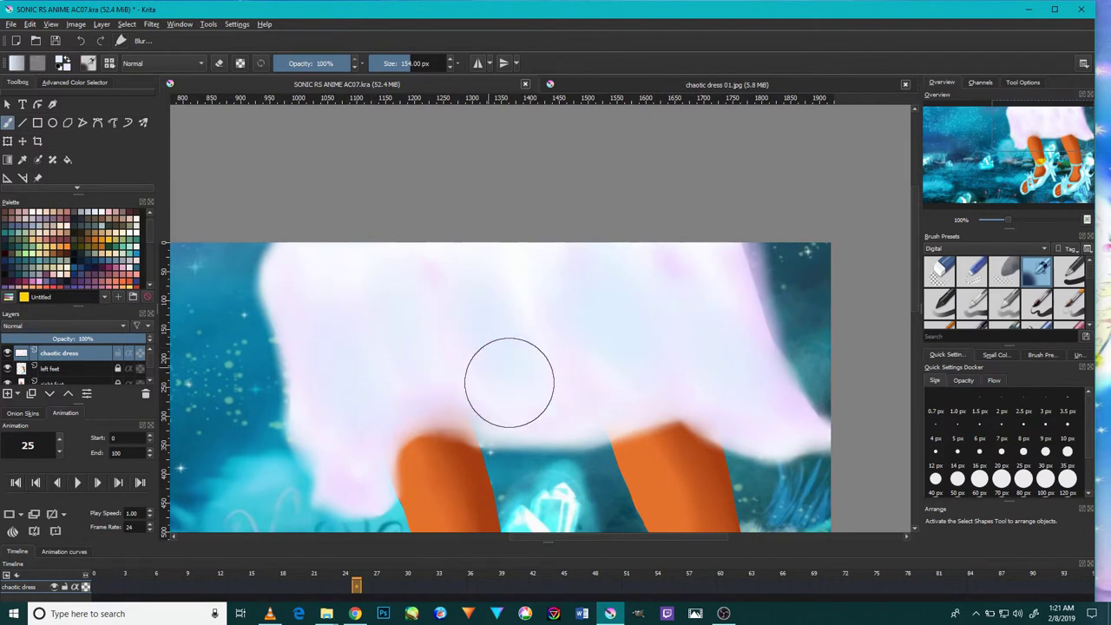
scroll(600, 422, "down", 2)
scroll(600, 421, "down", 2, "ctrl")
scroll(566, 502, "up", 2, "ctrl")
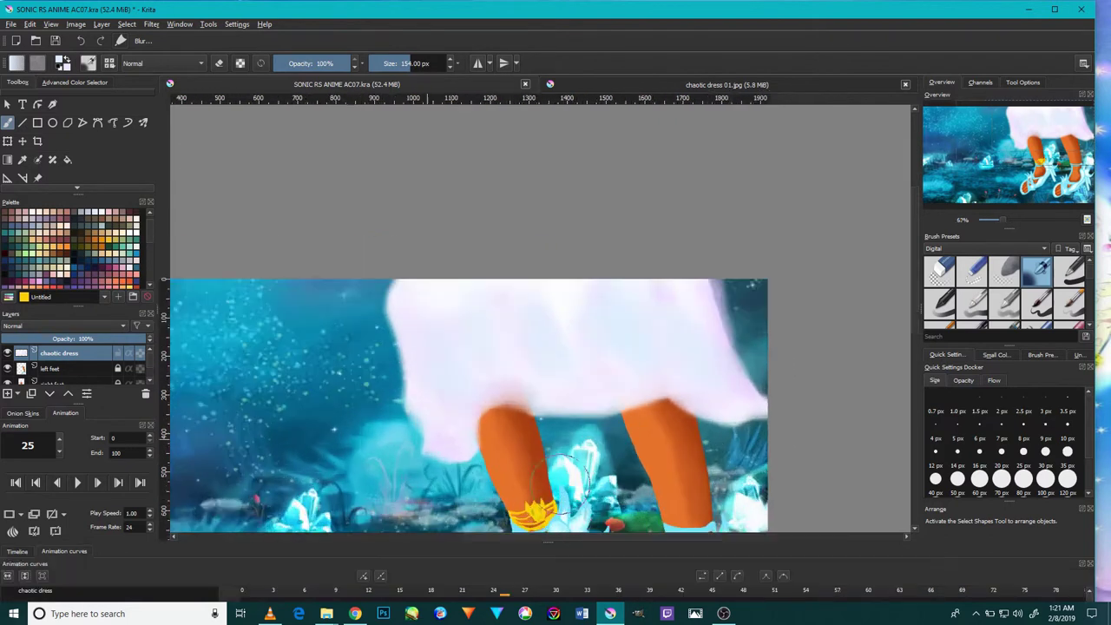
scroll(566, 501, "up", 2, "ctrl")
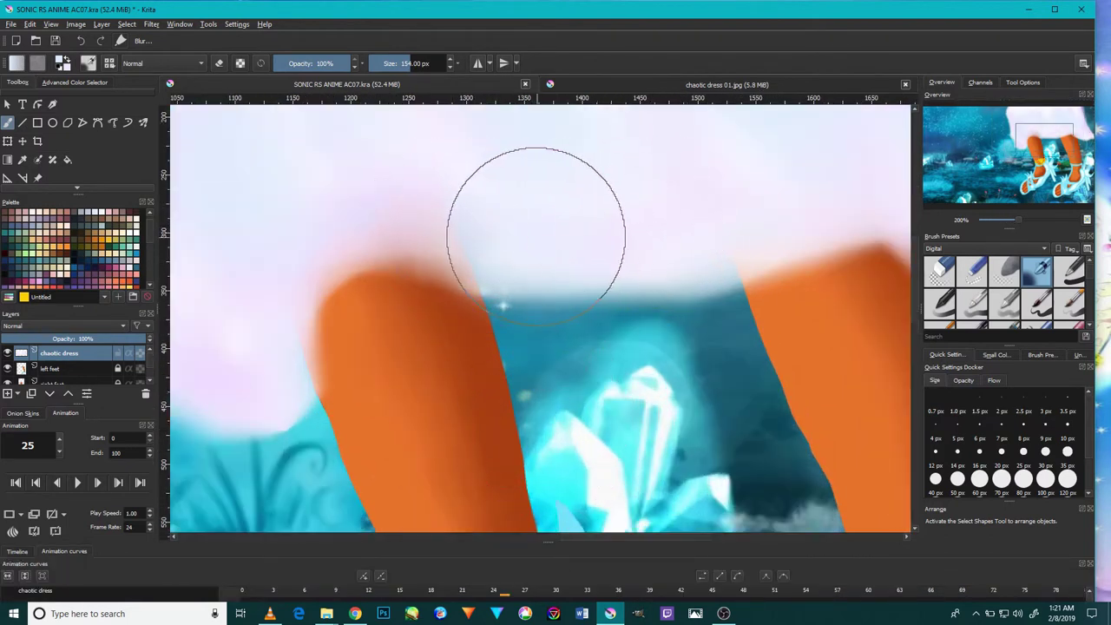
scroll(353, 293, "down", 4, "ctrl")
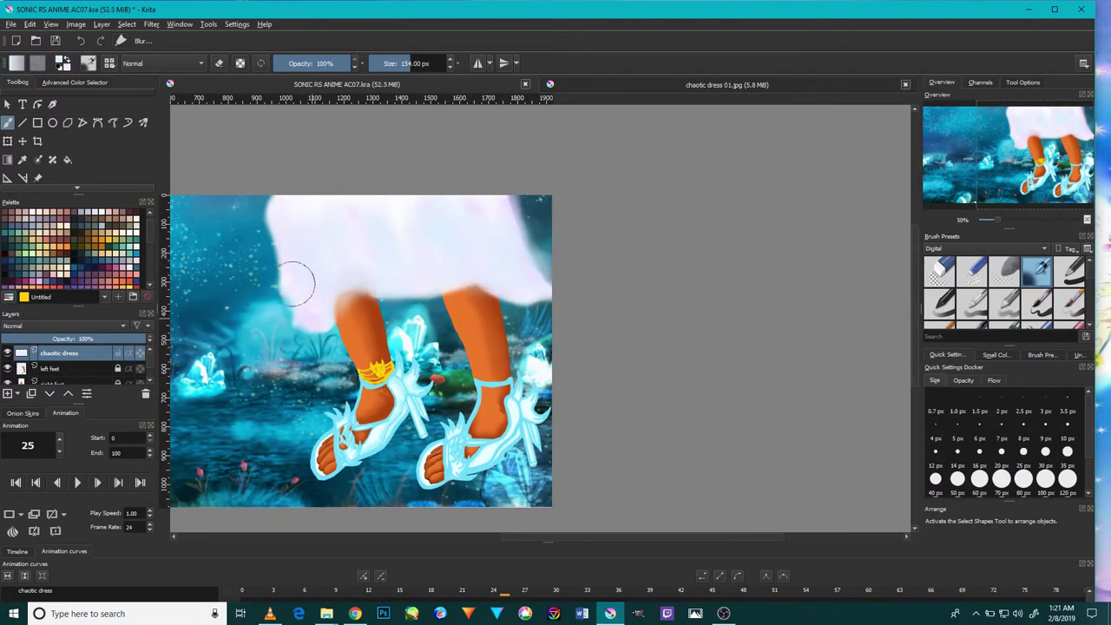
mouse_move(539, 373)
left_mouse_down()
mouse_move(443, 234)
mouse_move(530, 401)
left_mouse_up()
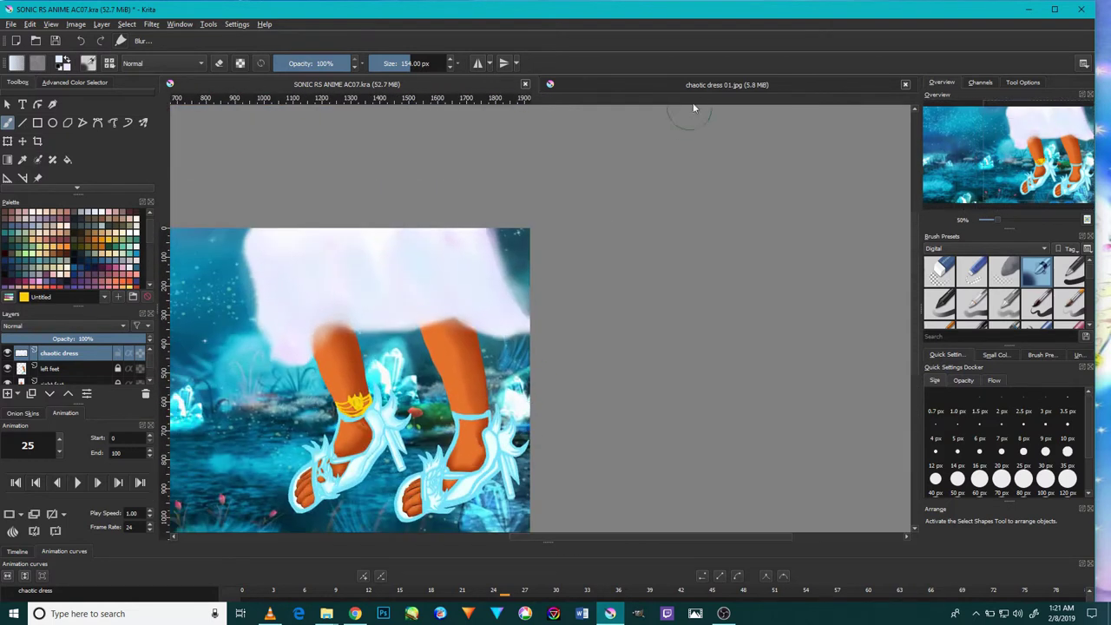
left_click(711, 83)
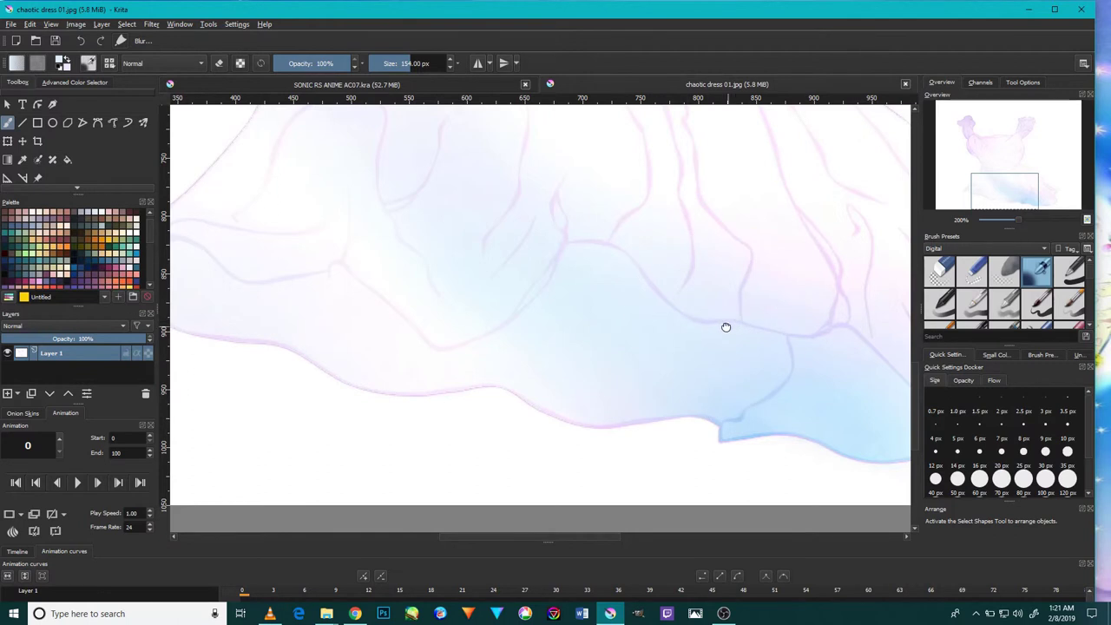
- Scroll around the chaotic dress 01.jpg reference, then switch back to SONIC RS ANIME AC07.kra
scroll(578, 375, "up", 2)
scroll(541, 391, "up", 3)
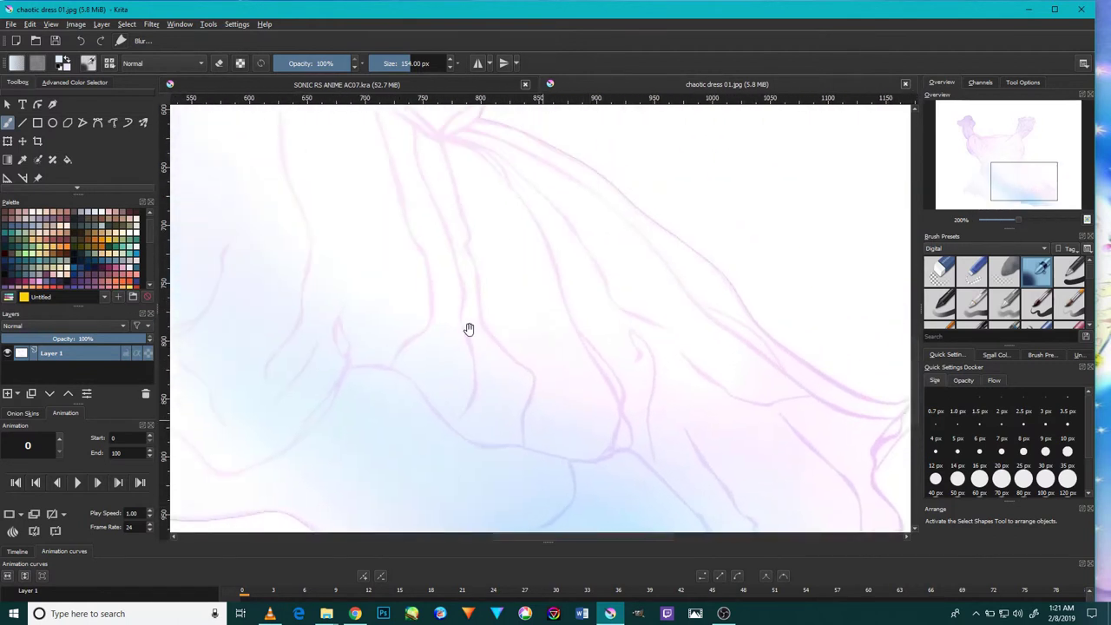
scroll(486, 347, "left", 2)
scroll(538, 382, "left", 2)
scroll(547, 373, "up", 2)
scroll(608, 400, "up", 2)
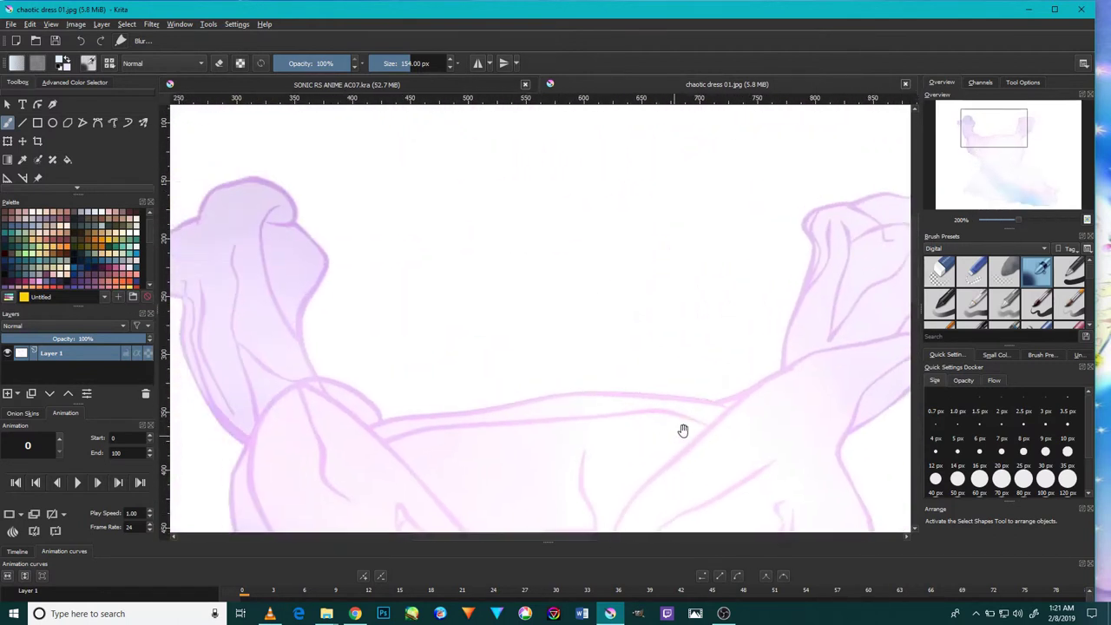
scroll(559, 368, "up", 2)
scroll(559, 367, "left", 3)
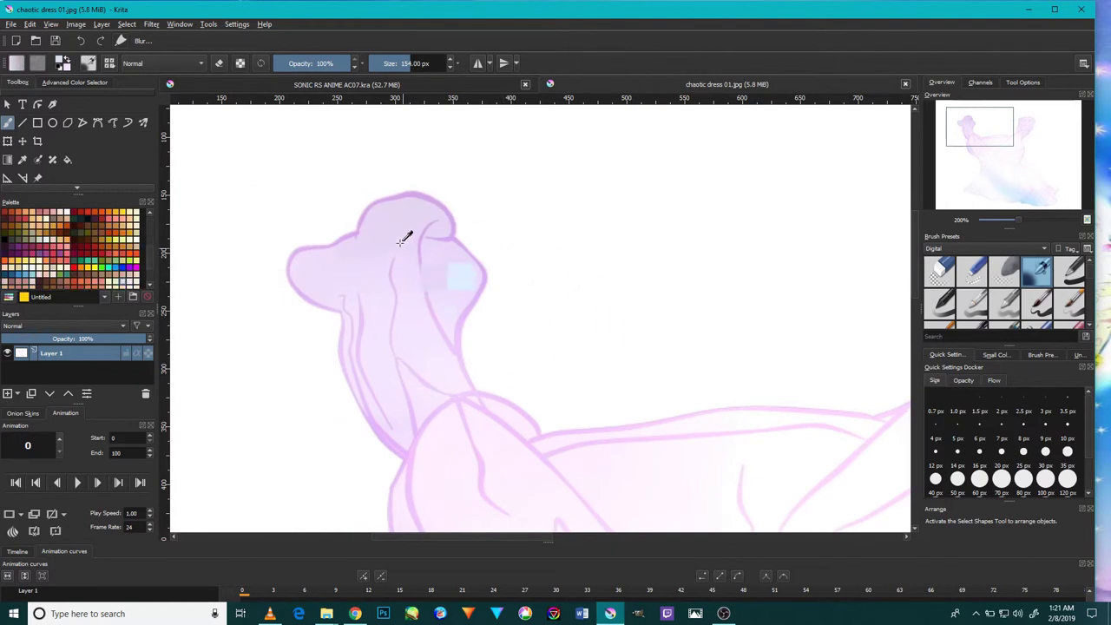
left_click(383, 84)
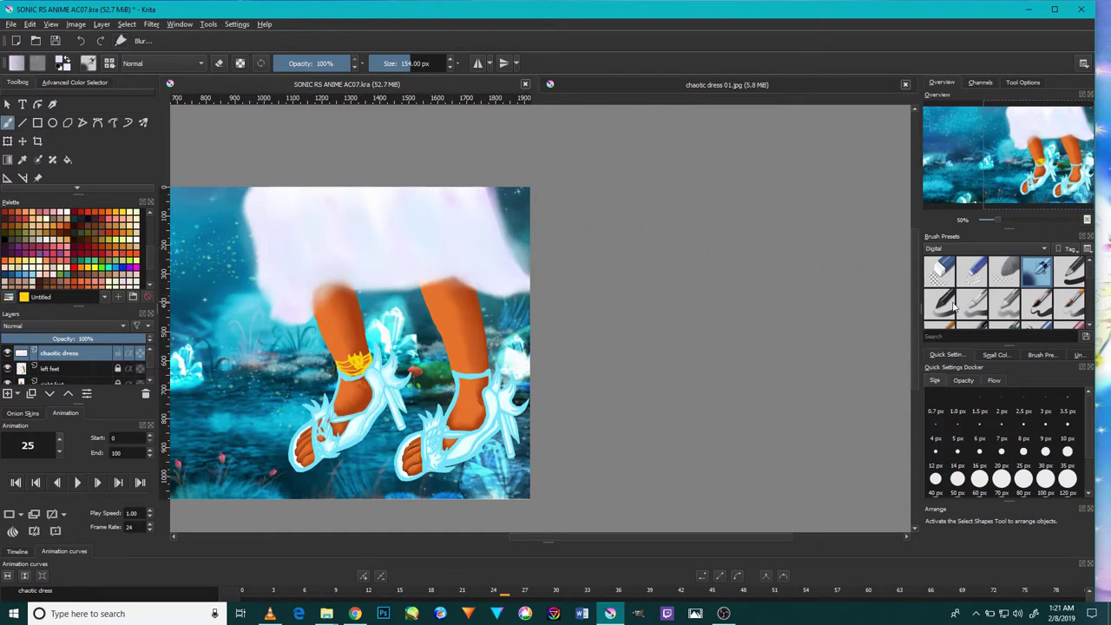
- Pick the 50 px Blur brush and soften the lower-right and lower-left hem into the teal background
scroll(996, 299, "down", 1)
scroll(996, 299, "down", 1)
scroll(972, 303, "down", 1)
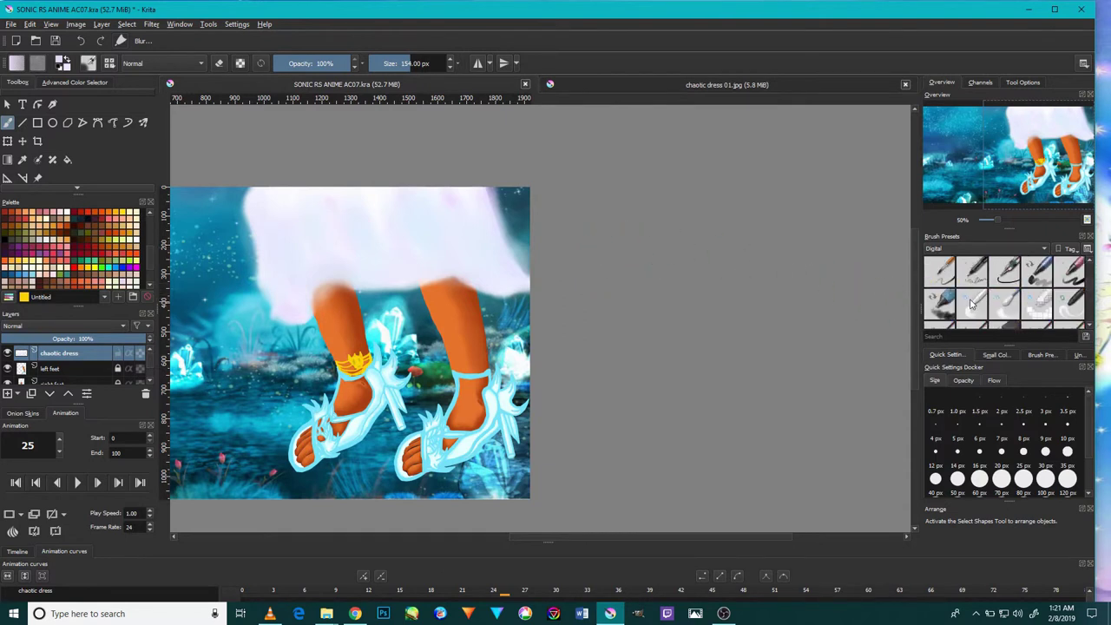
left_click(1072, 306)
scroll(425, 226, "up", 1)
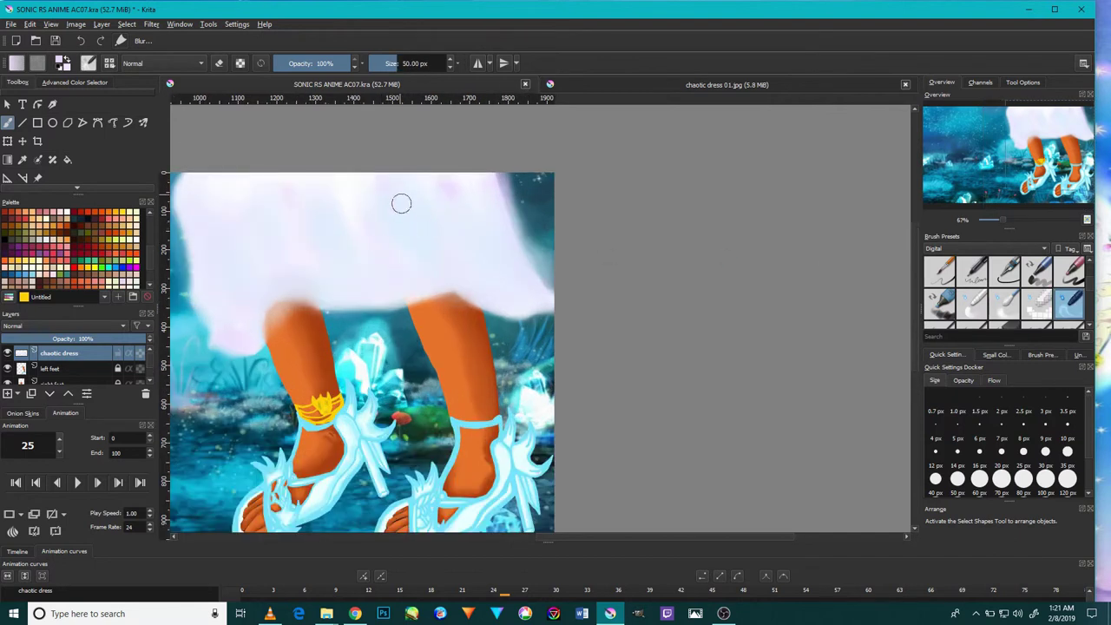
scroll(468, 235, "up", 3)
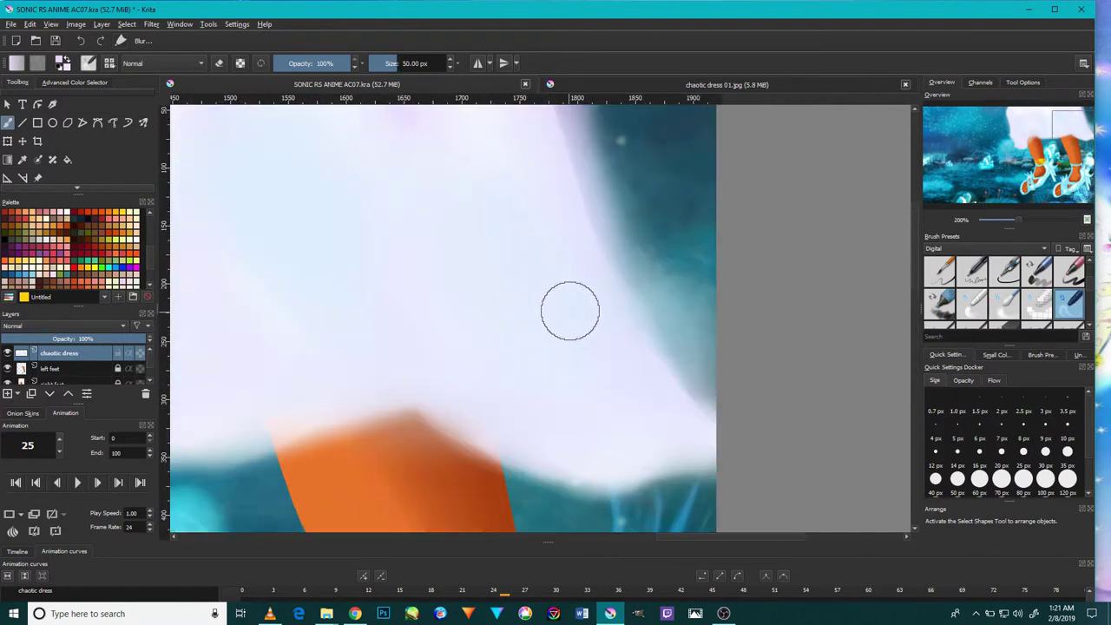
scroll(570, 310, "down", 5)
scroll(543, 243, "up", 2)
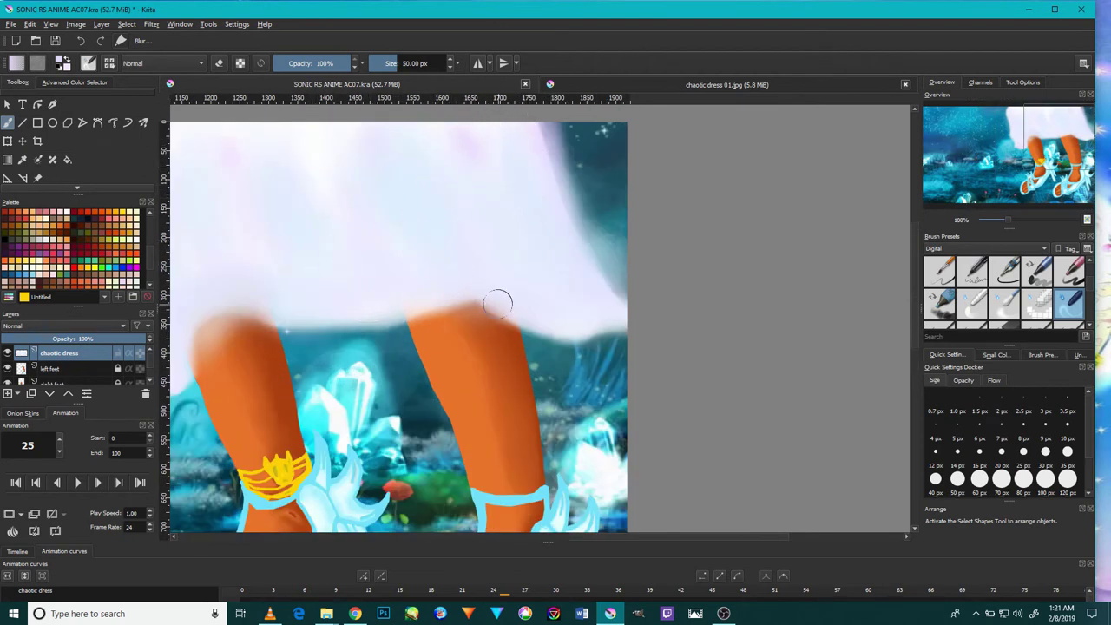
left_click_drag(555, 322, 613, 292)
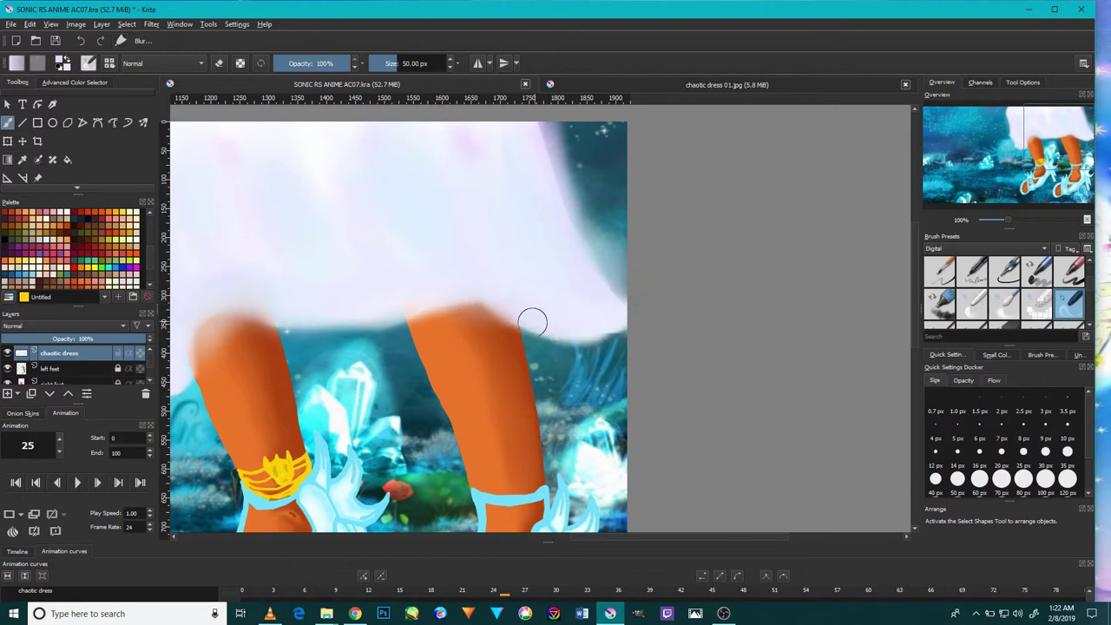
left_click_drag(507, 308, 602, 324)
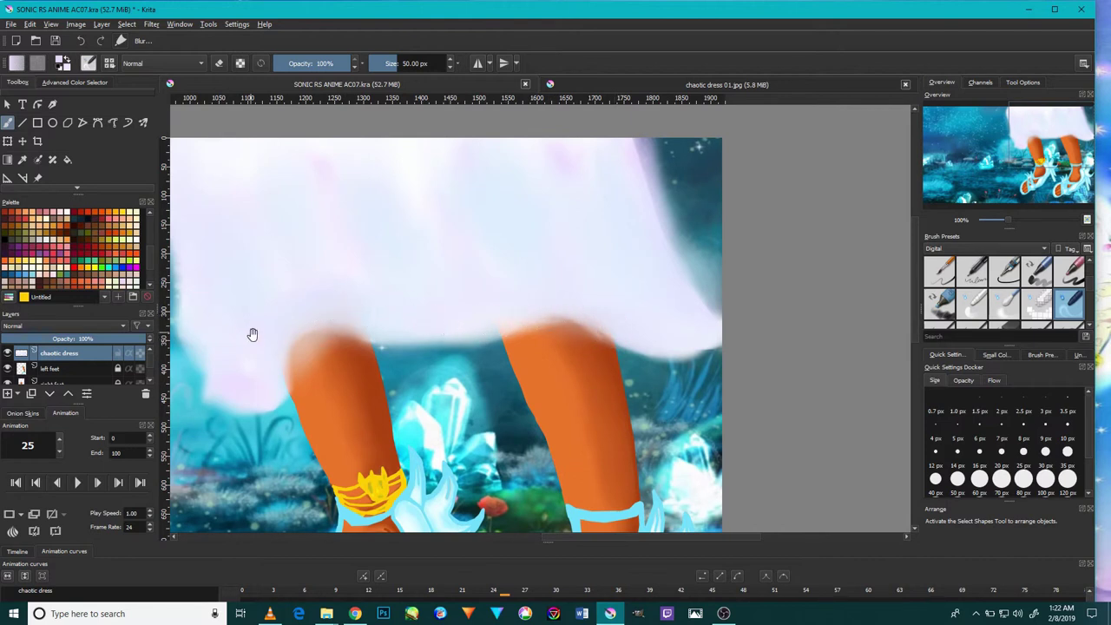
left_click_drag(248, 330, 275, 428)
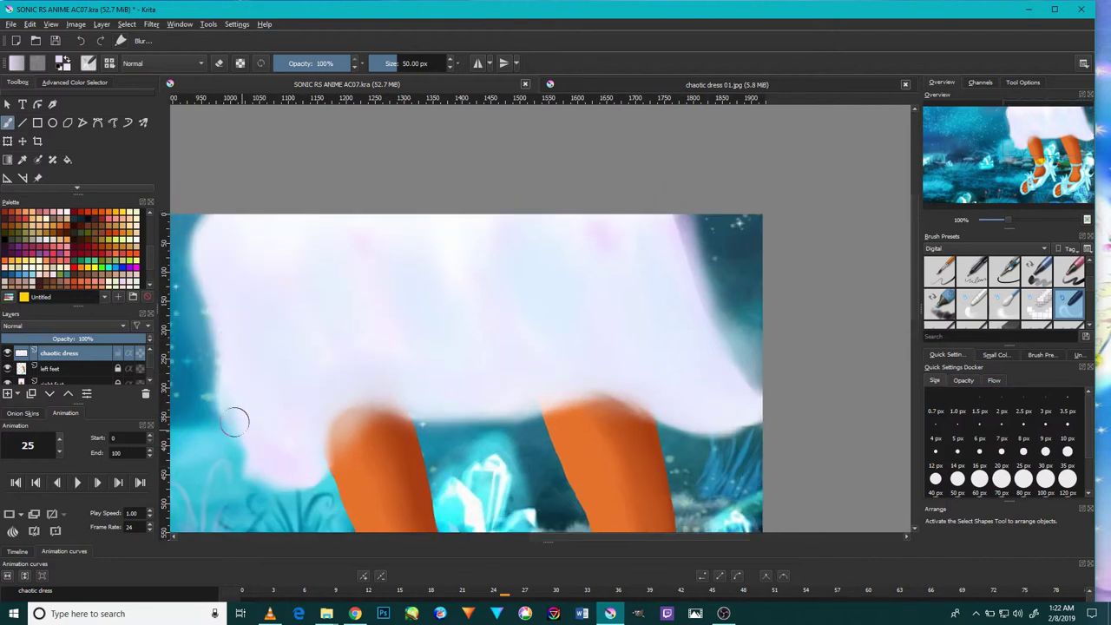
mouse_move(238, 411)
left_mouse_down()
mouse_move(214, 314)
mouse_move(220, 270)
left_mouse_up()
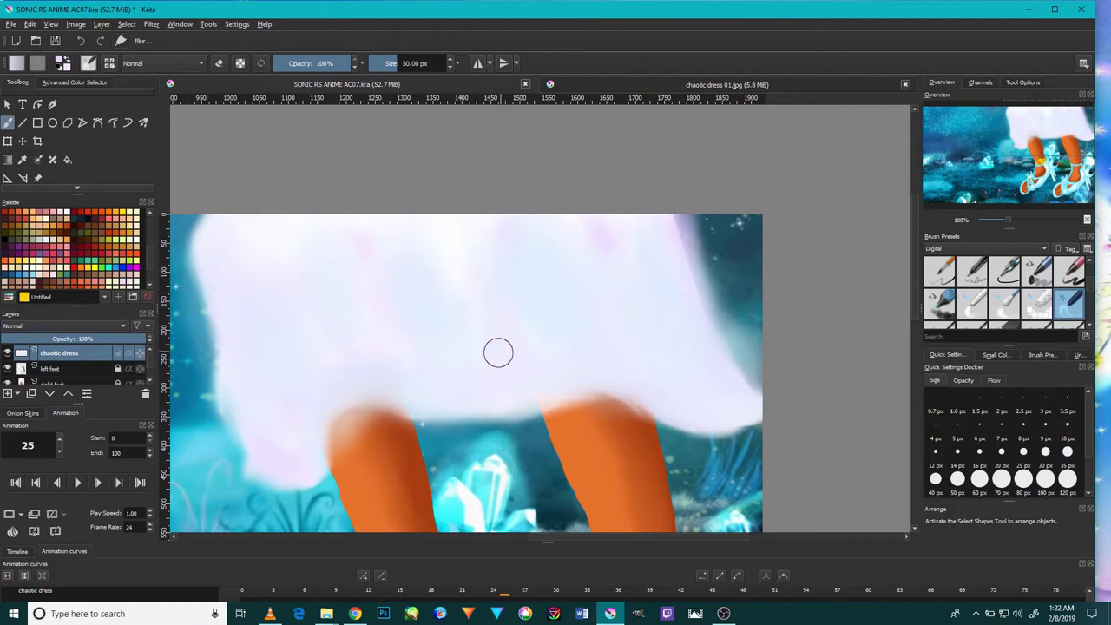
- Blur the top of the right orange leg, then pan across the hem and dress edges
scroll(502, 346, "down", 1)
scroll(502, 346, "down", 1)
scroll(498, 355, "down", 1)
scroll(497, 369, "up", 3)
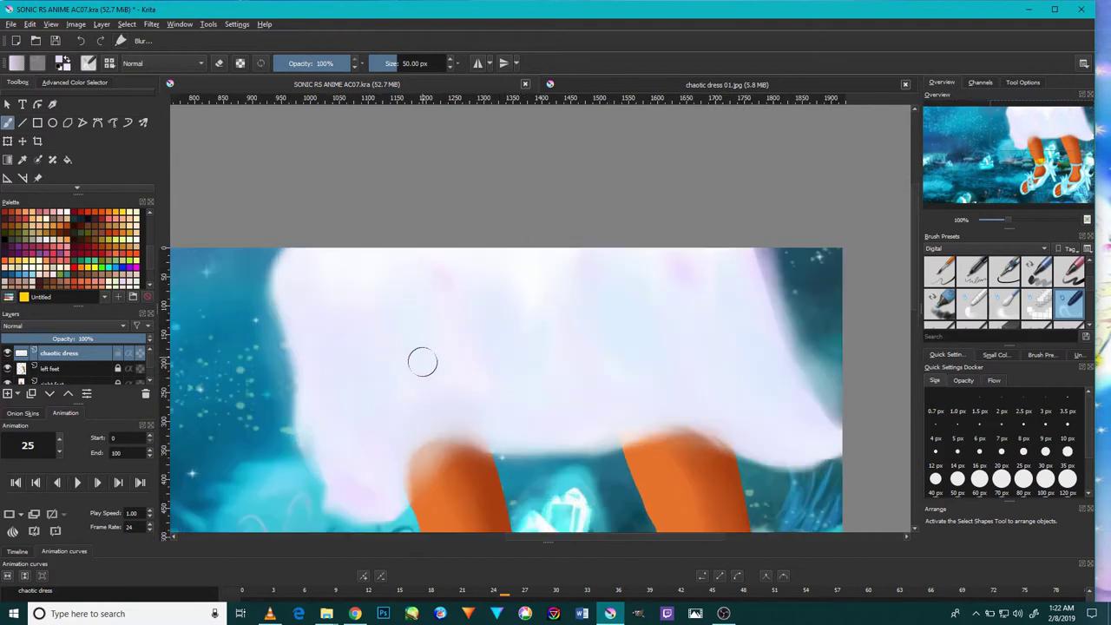
scroll(486, 374, "down", 1)
scroll(569, 443, "up", 3)
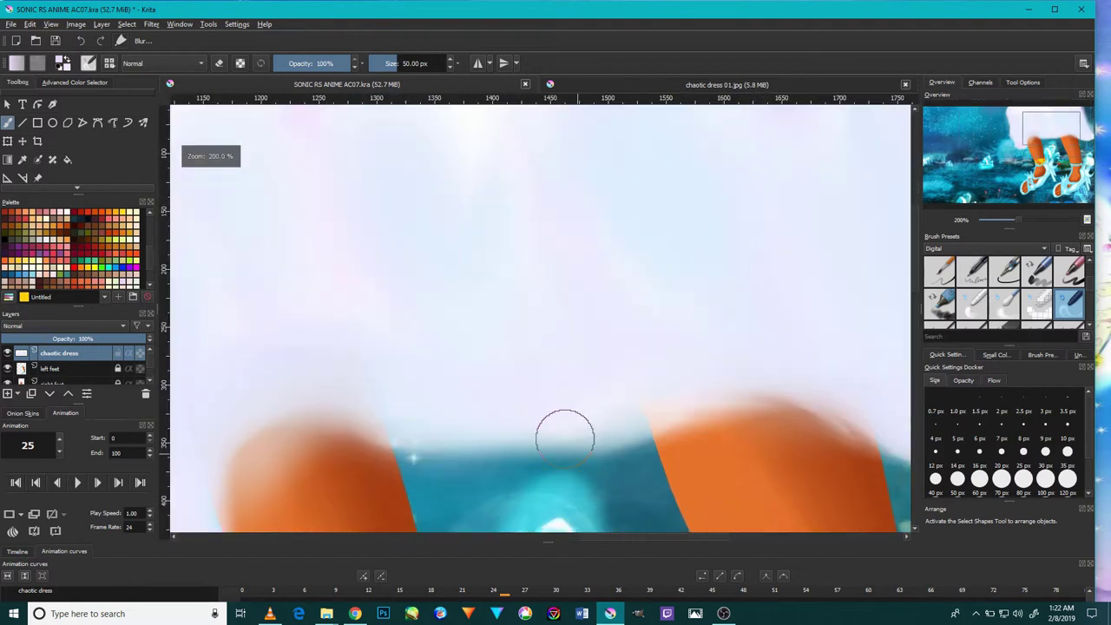
left_click_drag(620, 414, 824, 409)
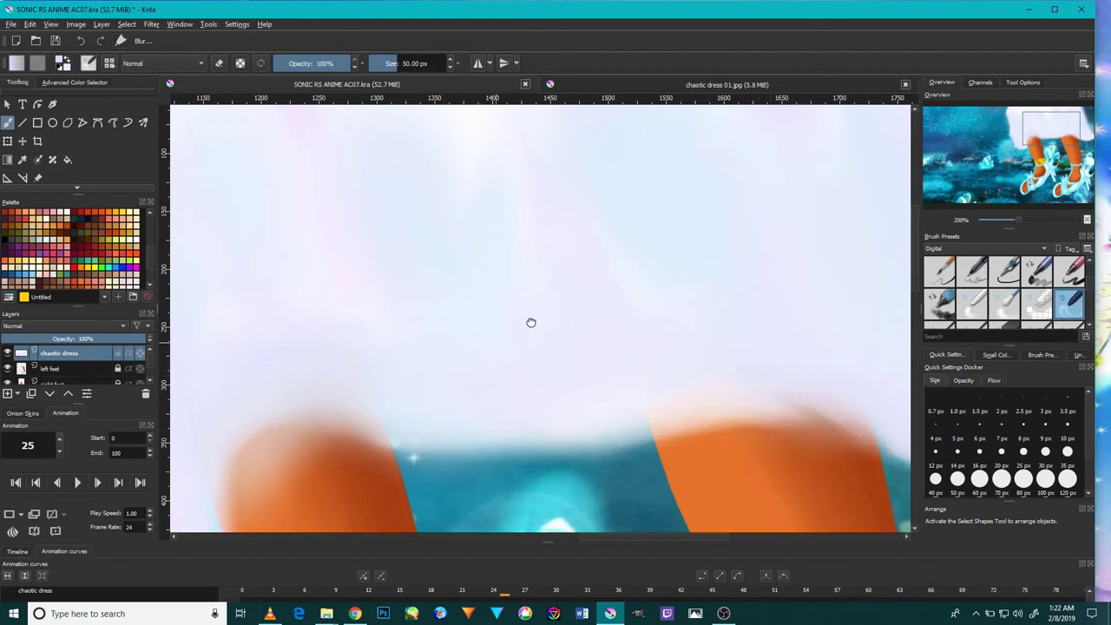
left_click_drag(496, 342, 669, 271)
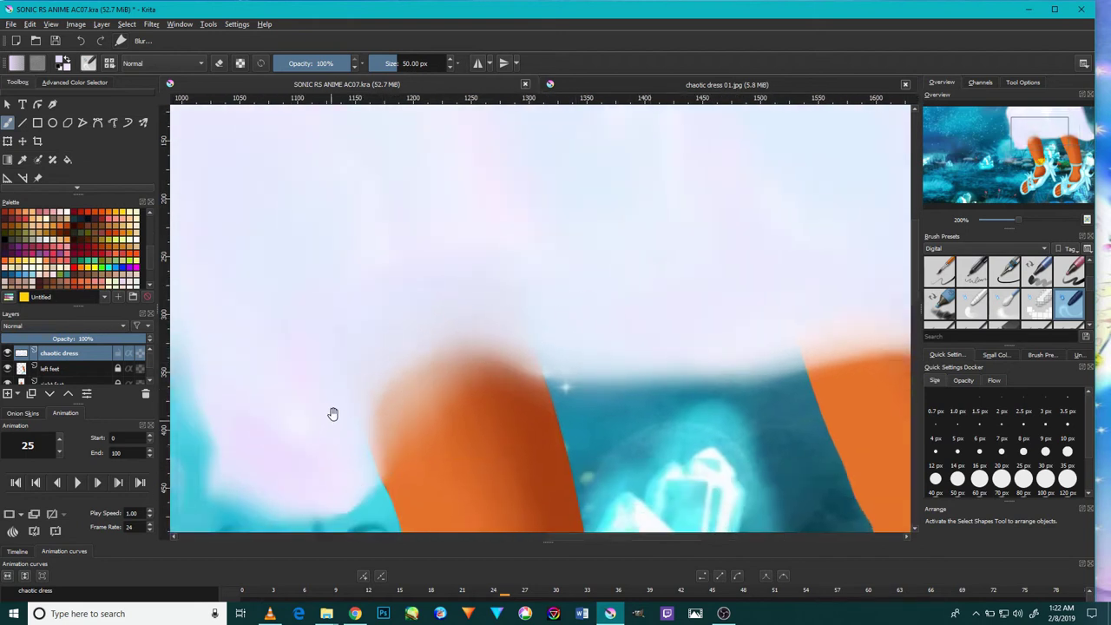
left_click_drag(330, 415, 429, 415)
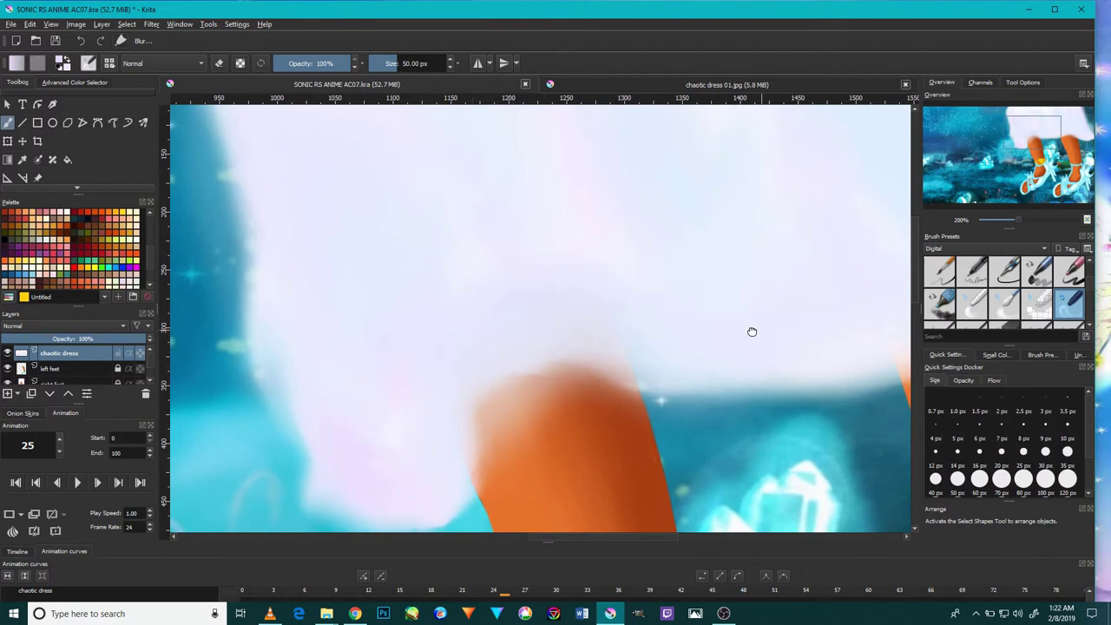
left_click_drag(751, 331, 588, 404)
left_click_drag(777, 339, 711, 397)
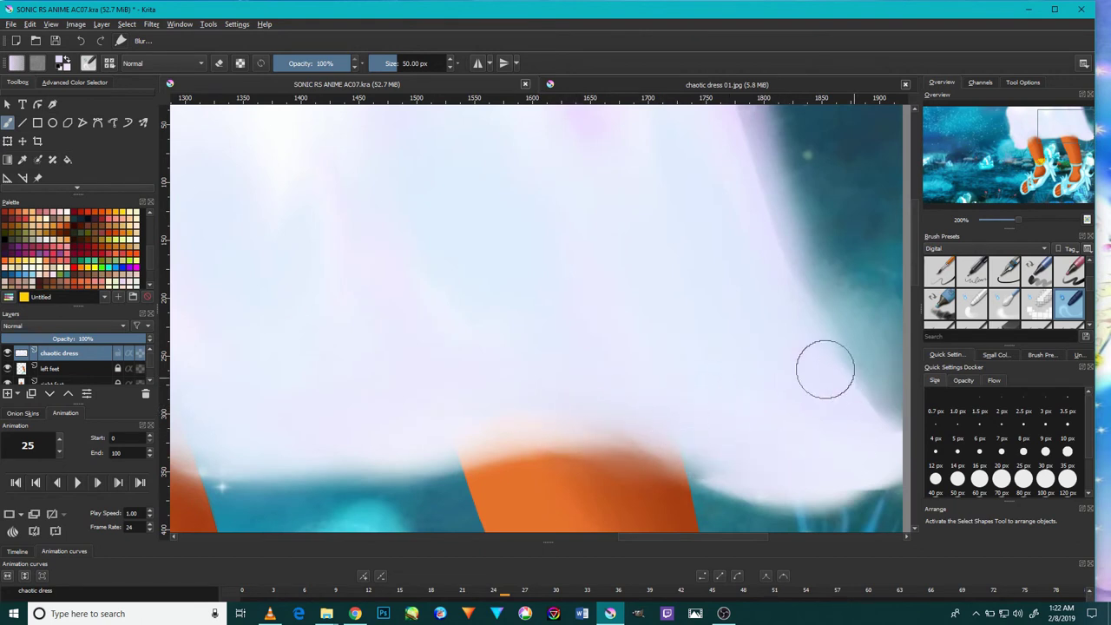
left_click_drag(726, 325, 742, 408)
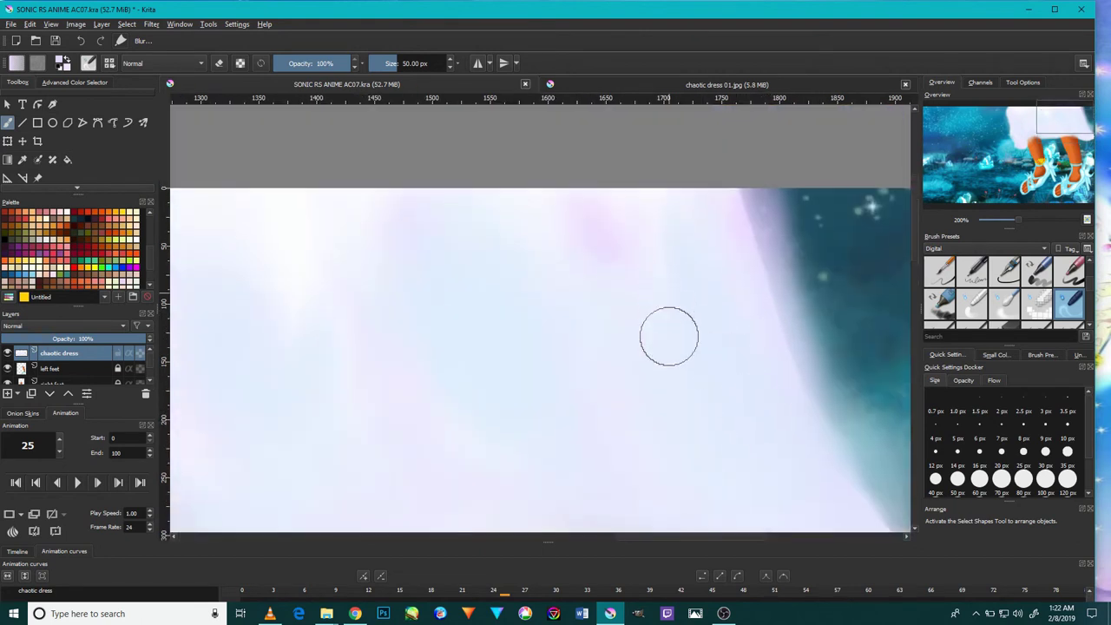
scroll(538, 377, "down", 4)
scroll(489, 373, "up", 2)
scroll(494, 381, "down", 3)
scroll(493, 381, "up", 1)
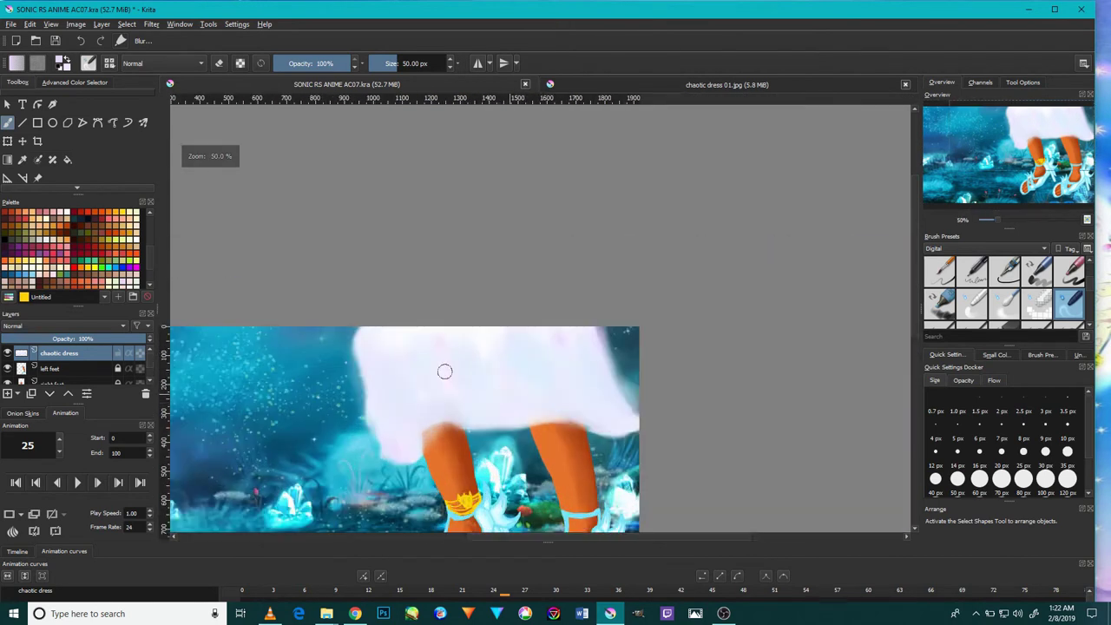
scroll(475, 338, "down", 1)
scroll(475, 339, "down", 1)
scroll(483, 386, "up", 3)
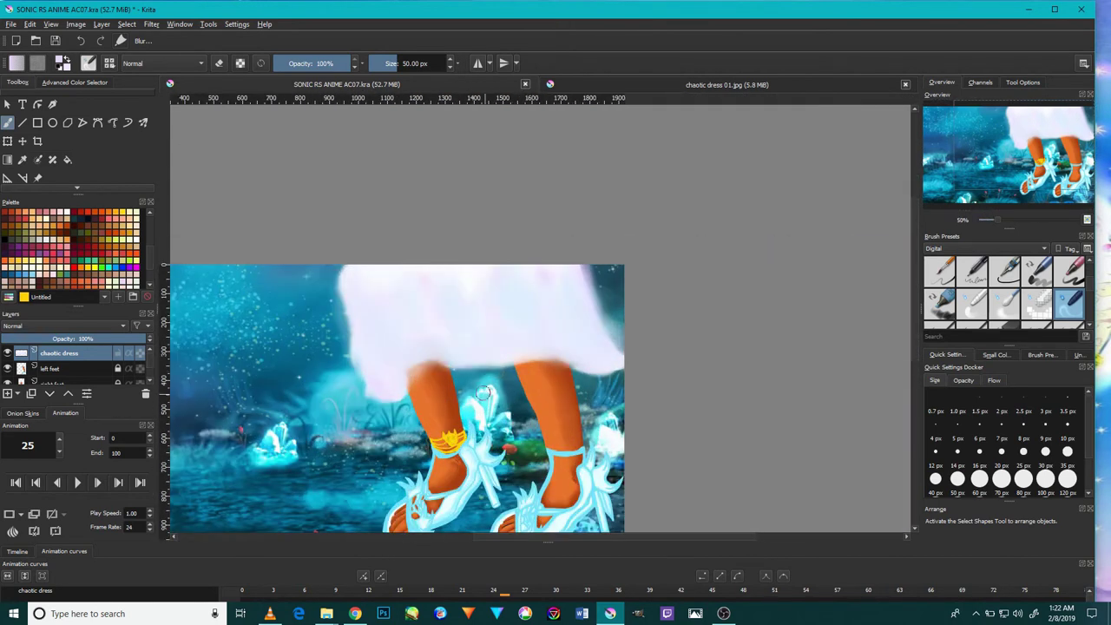
left_click_drag(459, 359, 604, 283)
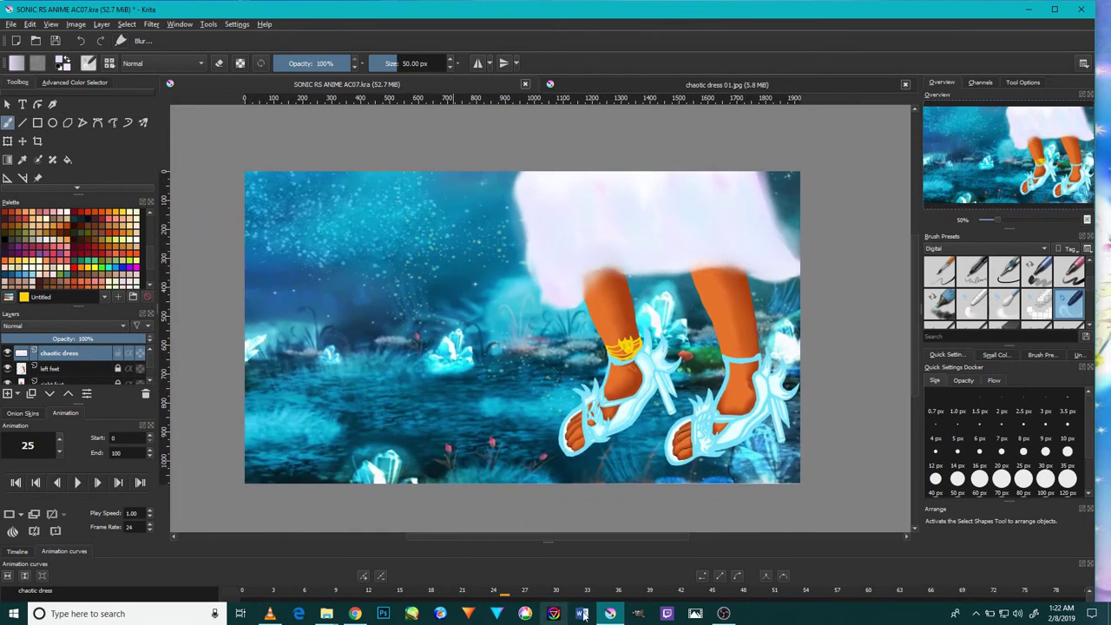
left_click(723, 613)
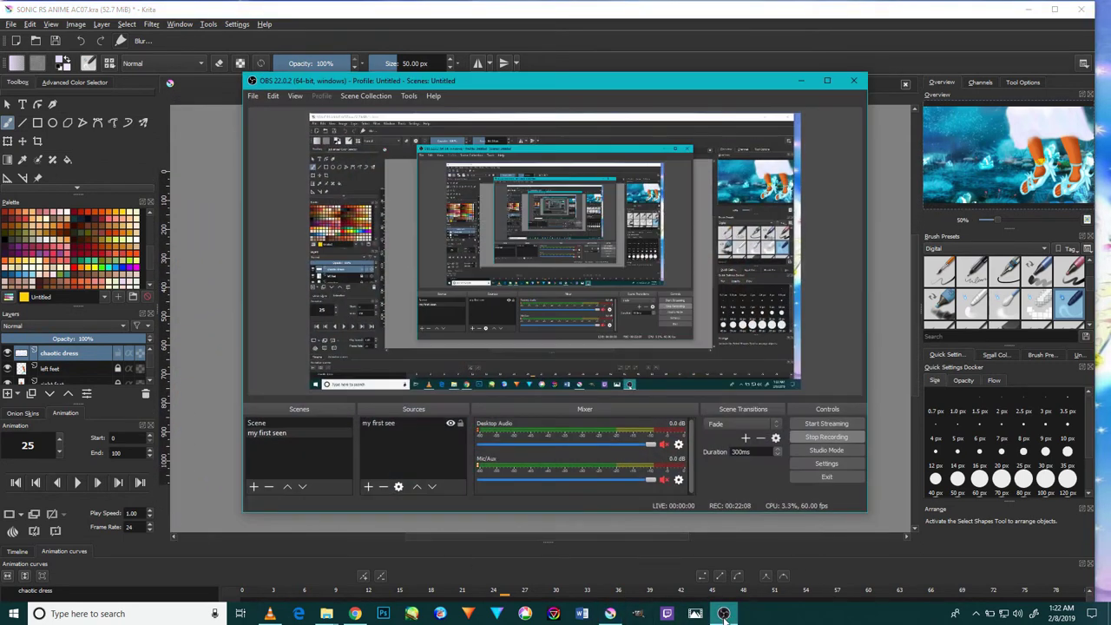
left_click(723, 613)
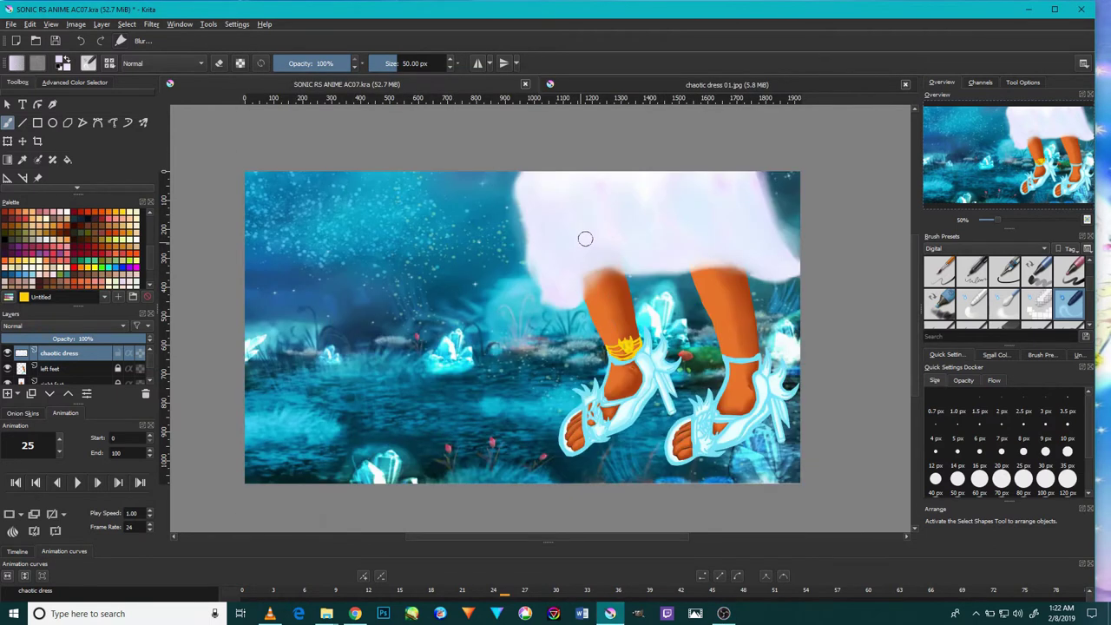
scroll(578, 243, "up", 2)
scroll(555, 256, "up", 1)
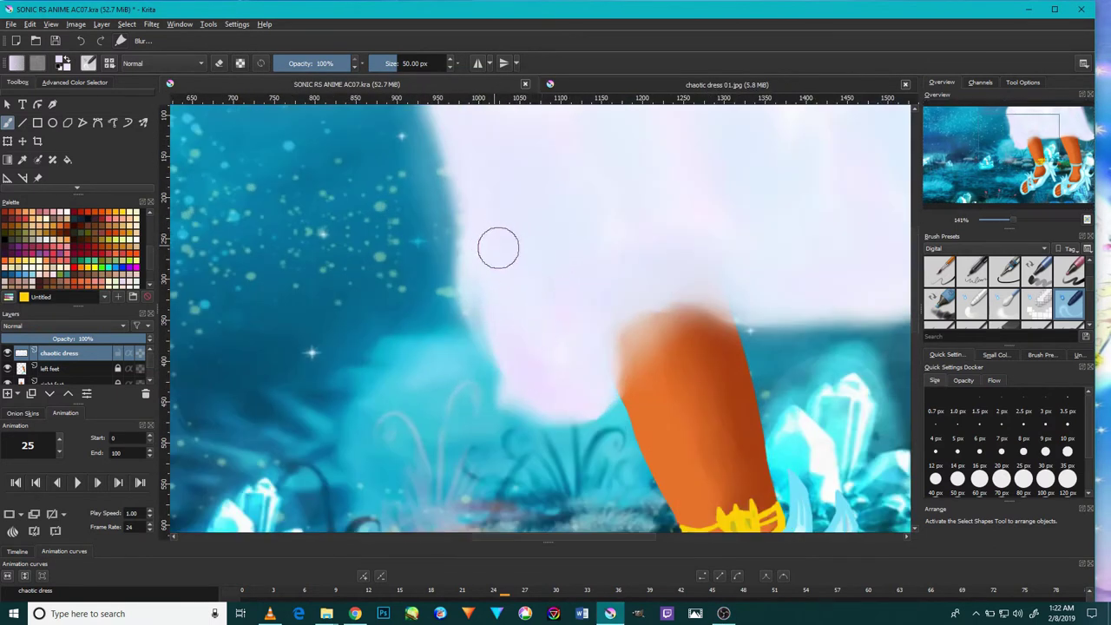
- Pan and zoom out over the finished underwater dress painting, then bring up OBS Studio
left_click_drag(546, 241, 542, 359)
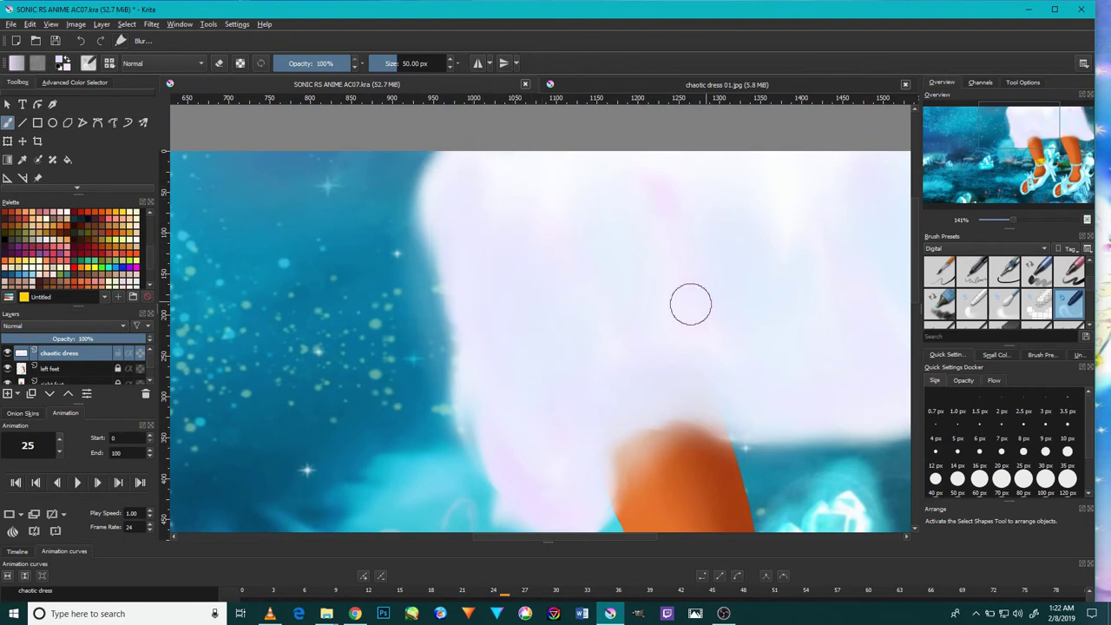
scroll(673, 358, "down", 5)
scroll(695, 363, "up", 2)
scroll(642, 356, "up", 2)
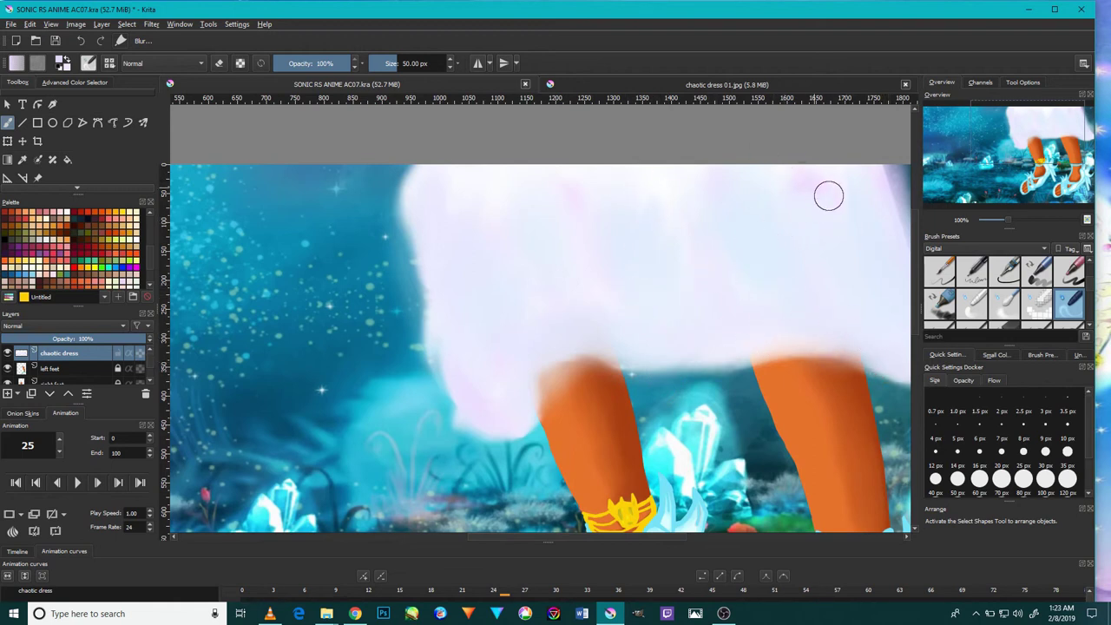
scroll(790, 241, "down", 3)
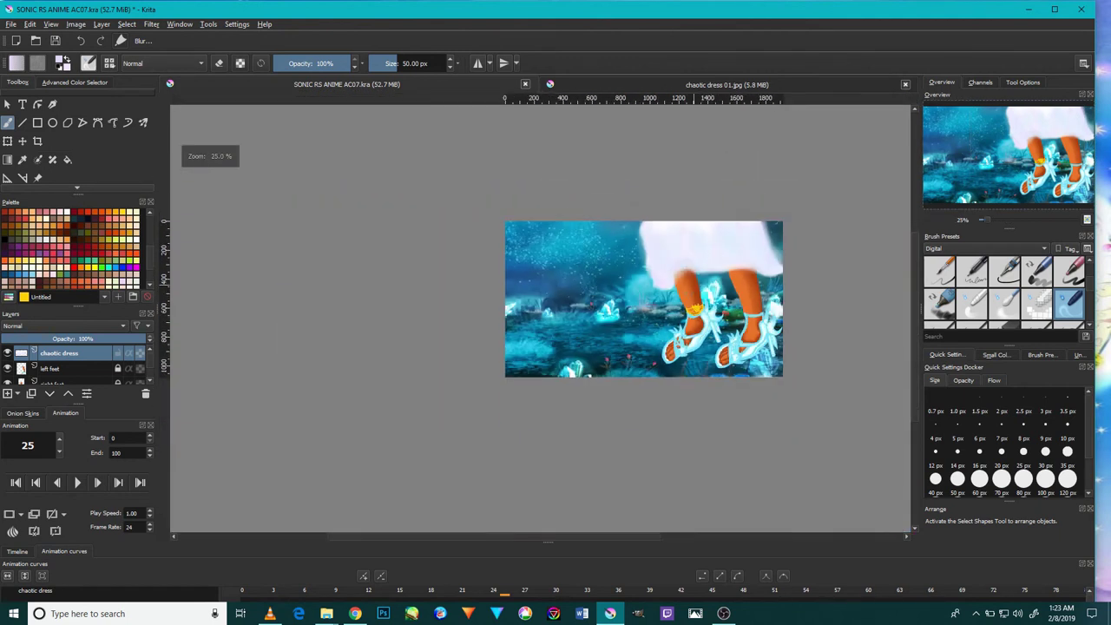
left_click(724, 614)
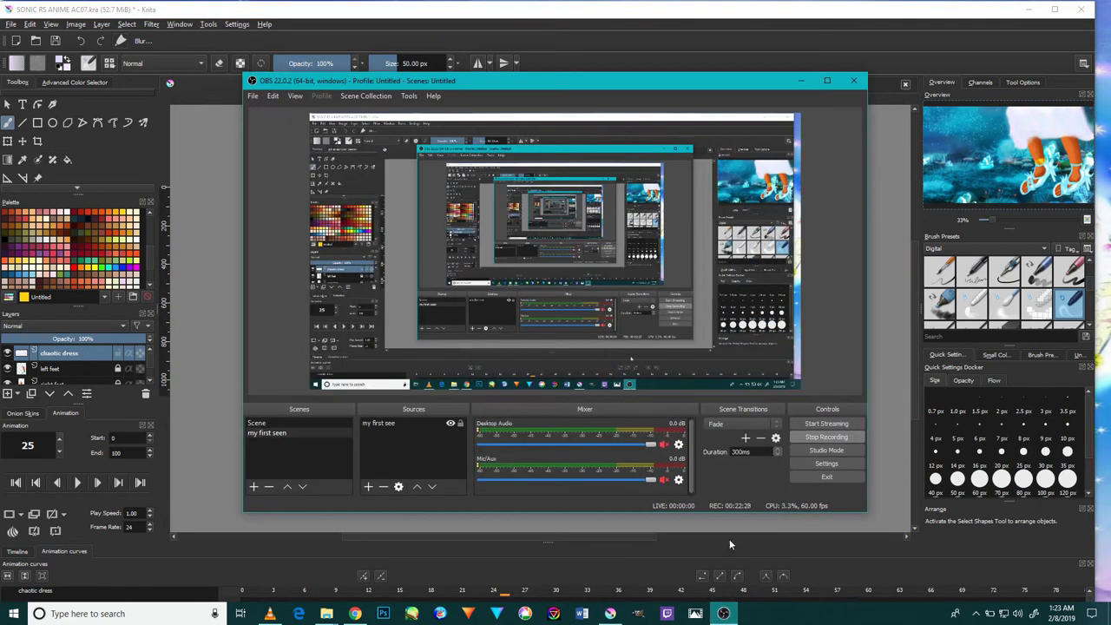